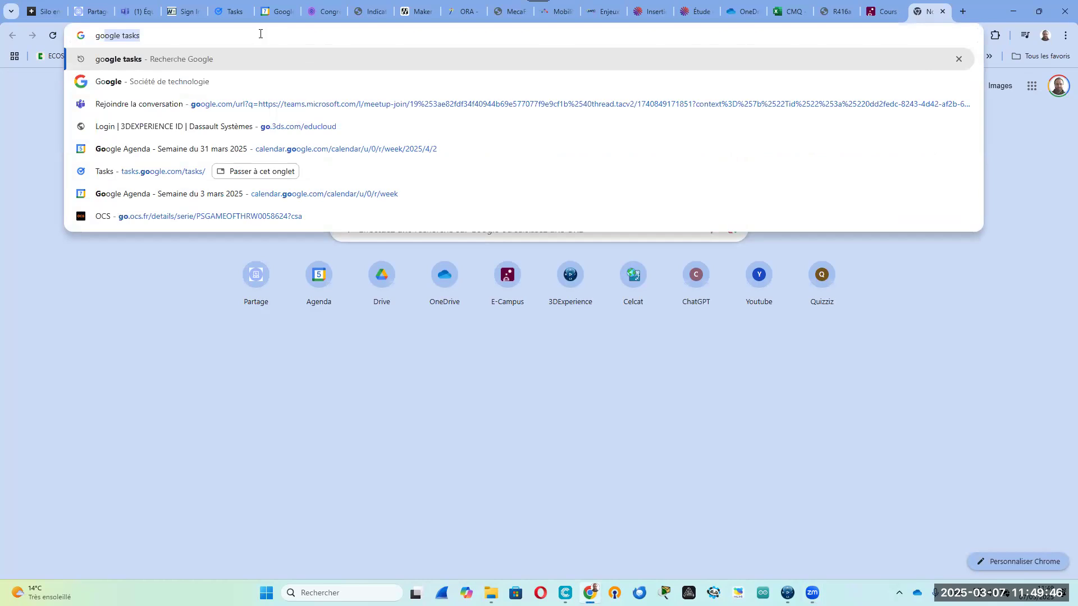
# Open the 3DEXPERIENCE login page at go.3ds.com/educloud
pyautogui.write('3ds')
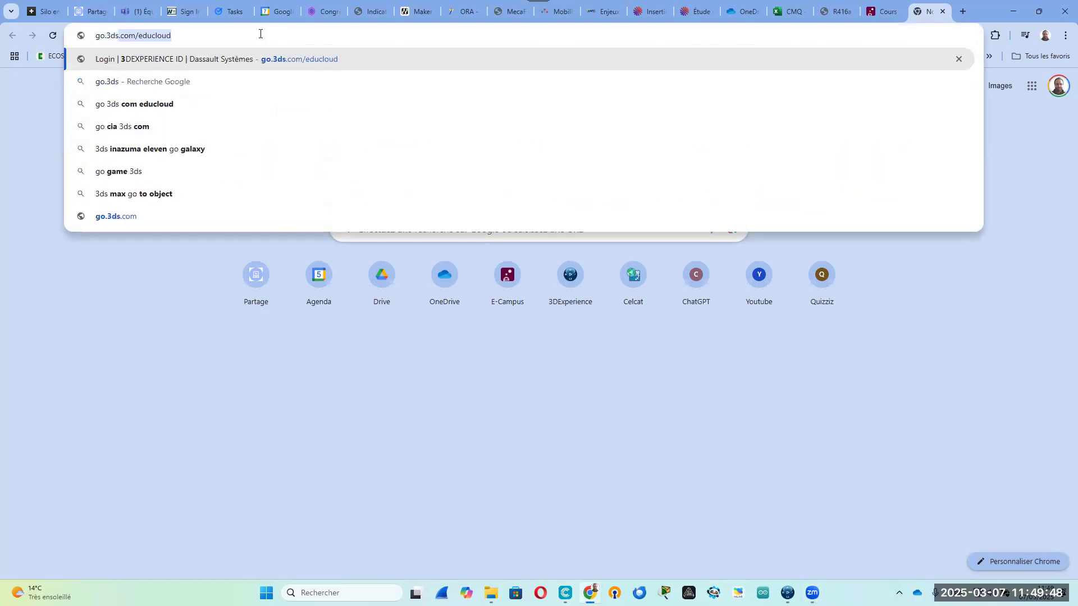
pyautogui.write('.')
pyautogui.write('c')
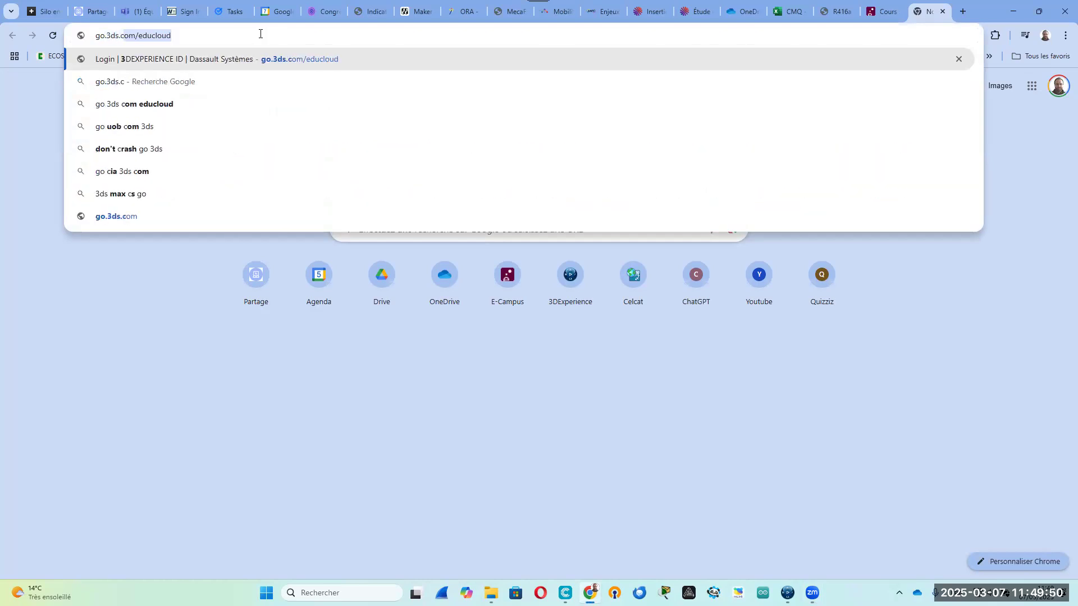
pyautogui.write('om/educlou')
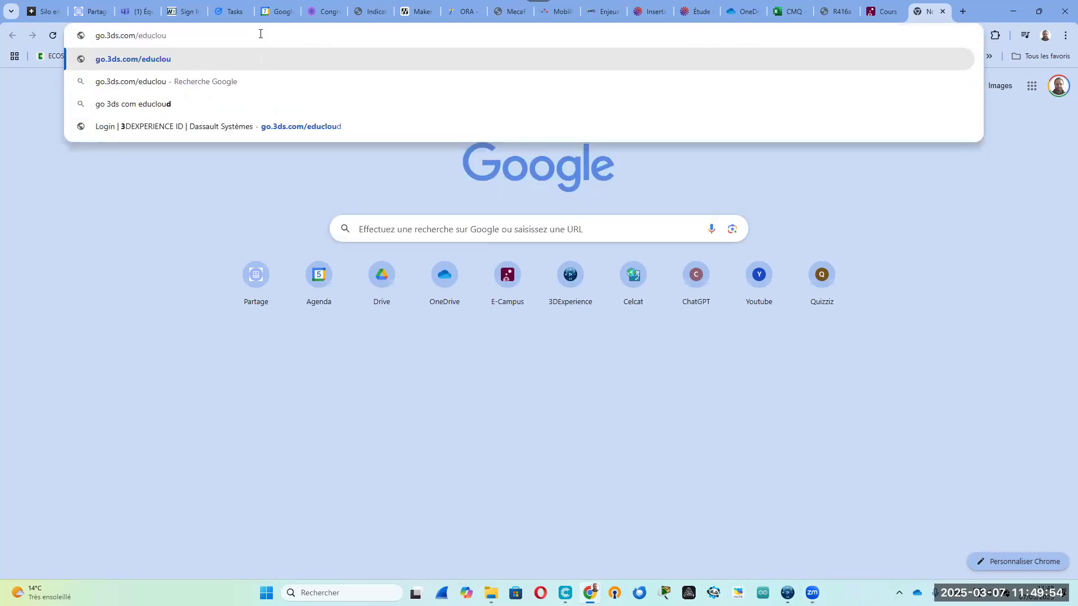
pyautogui.write('d')
pyautogui.press('Return')
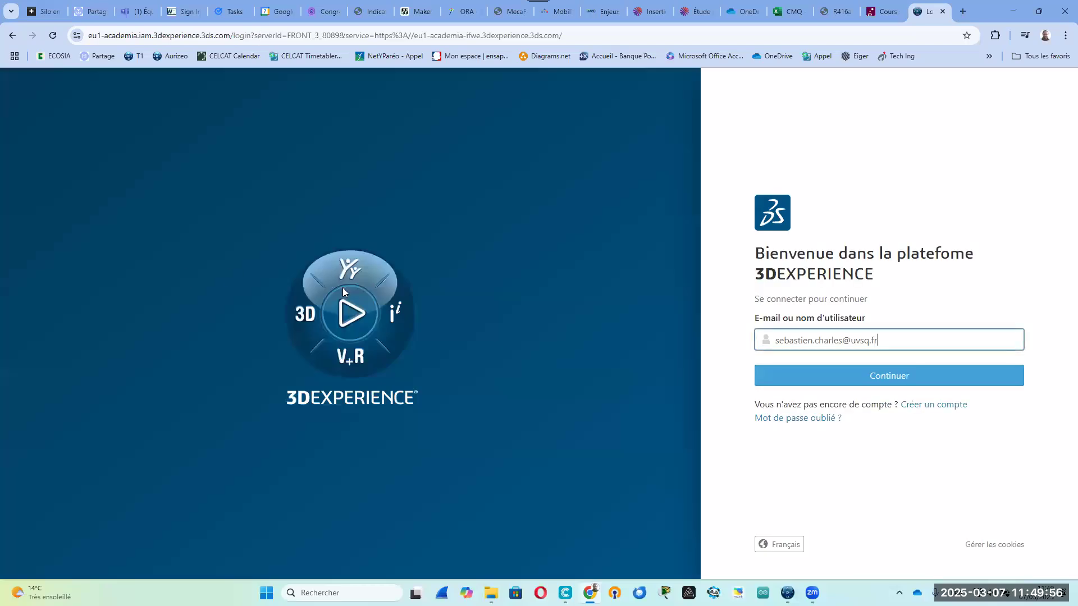
# Sign in to the 3DEXPERIENCE platform with the saved account e-mail and account password
pyautogui.click(899, 341)
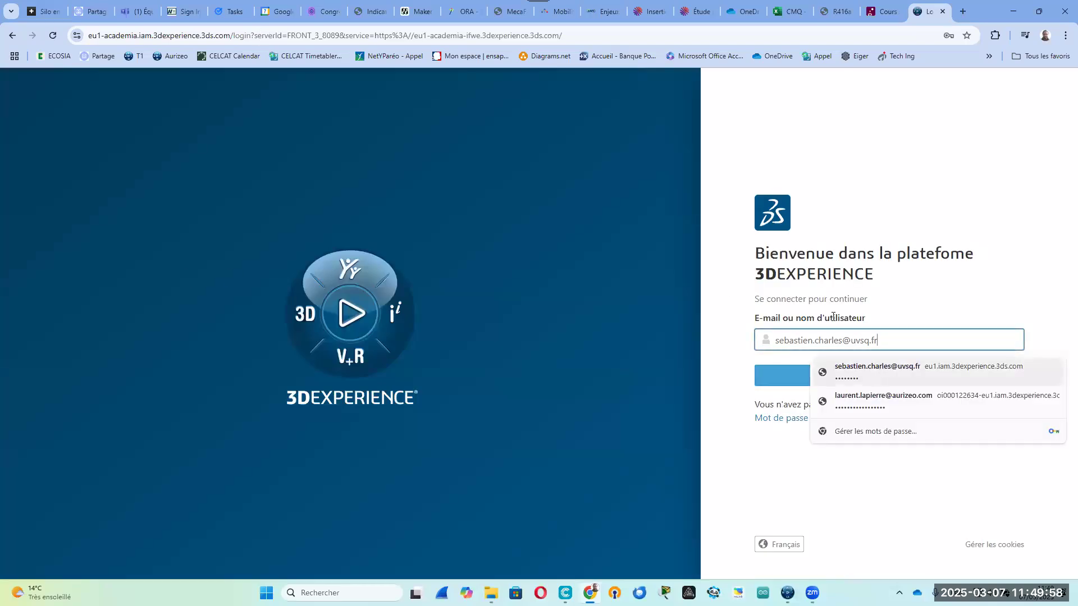
pyautogui.click(982, 370)
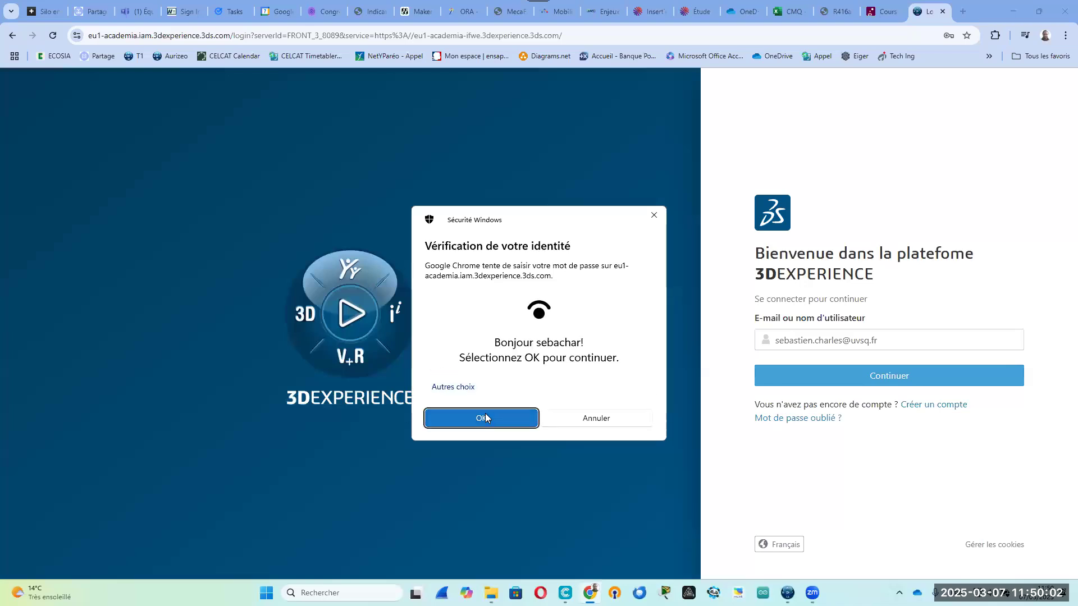
pyautogui.press('Return')
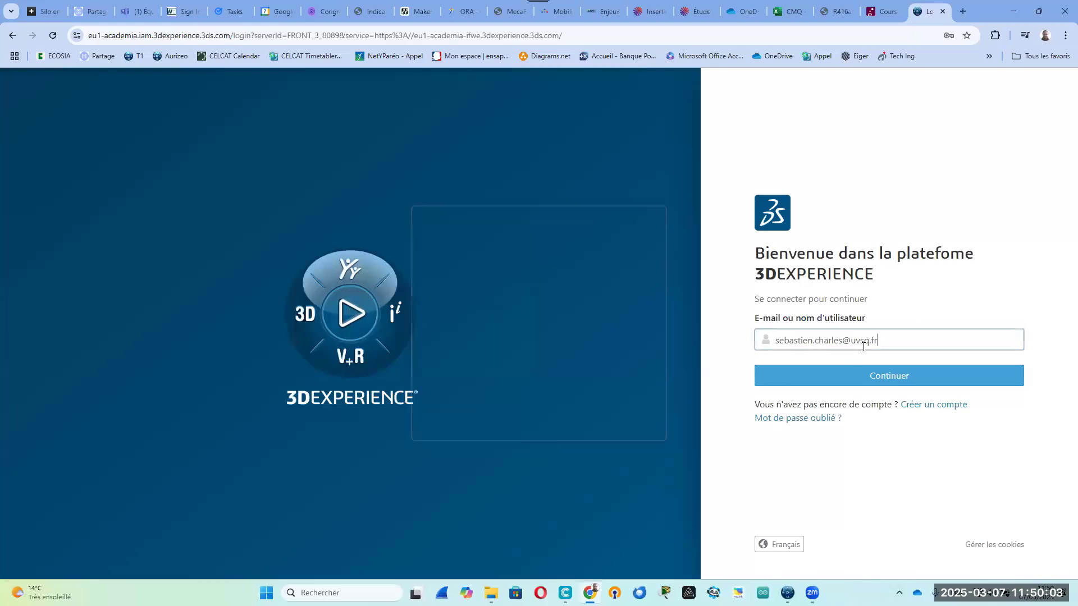
pyautogui.click(897, 379)
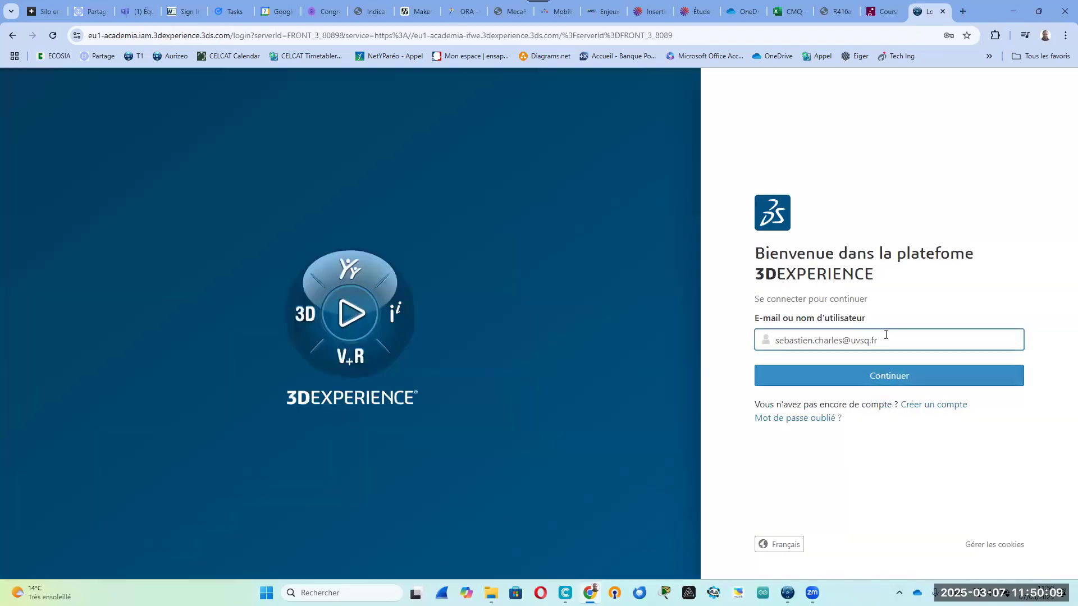
pyautogui.click(901, 372)
pyautogui.click(847, 350)
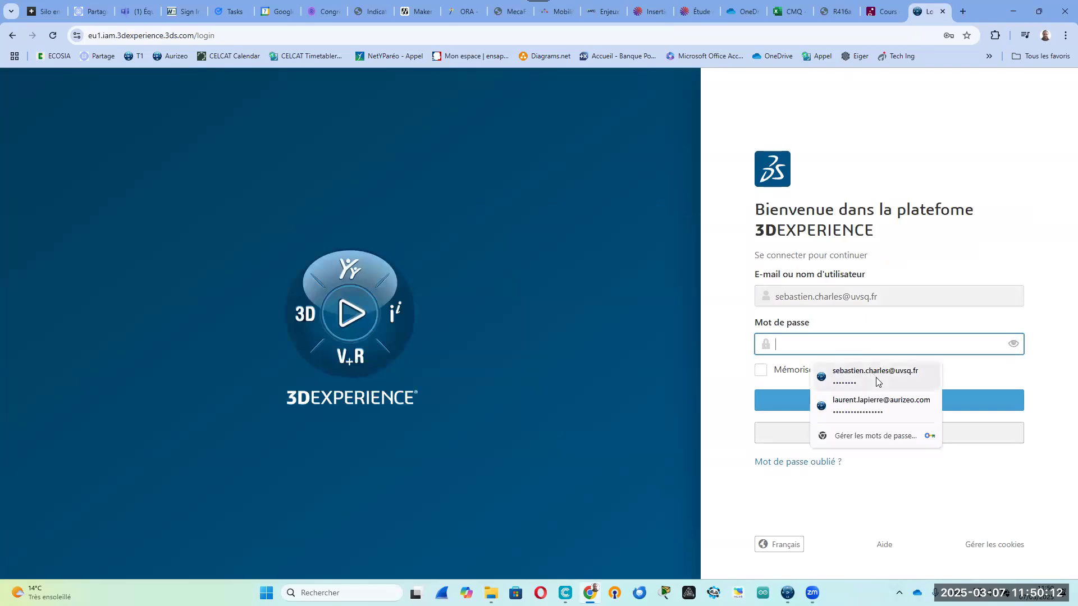
pyautogui.click(818, 373)
pyautogui.click(878, 402)
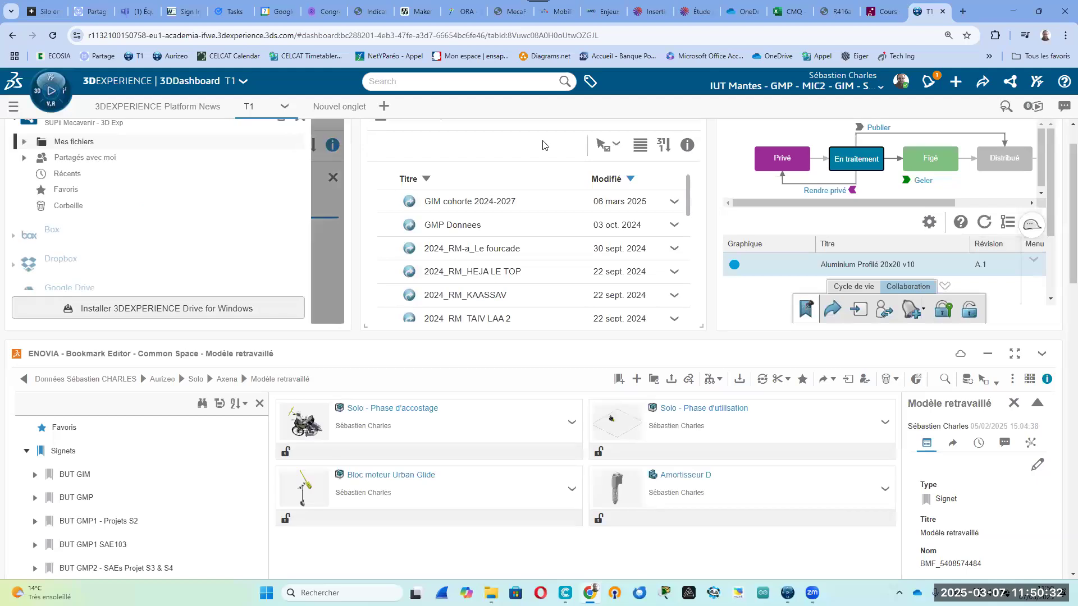
# Open the personal data root bookmark in the dashboard's Bookmark Editor
pyautogui.scroll(1, 489, 335)
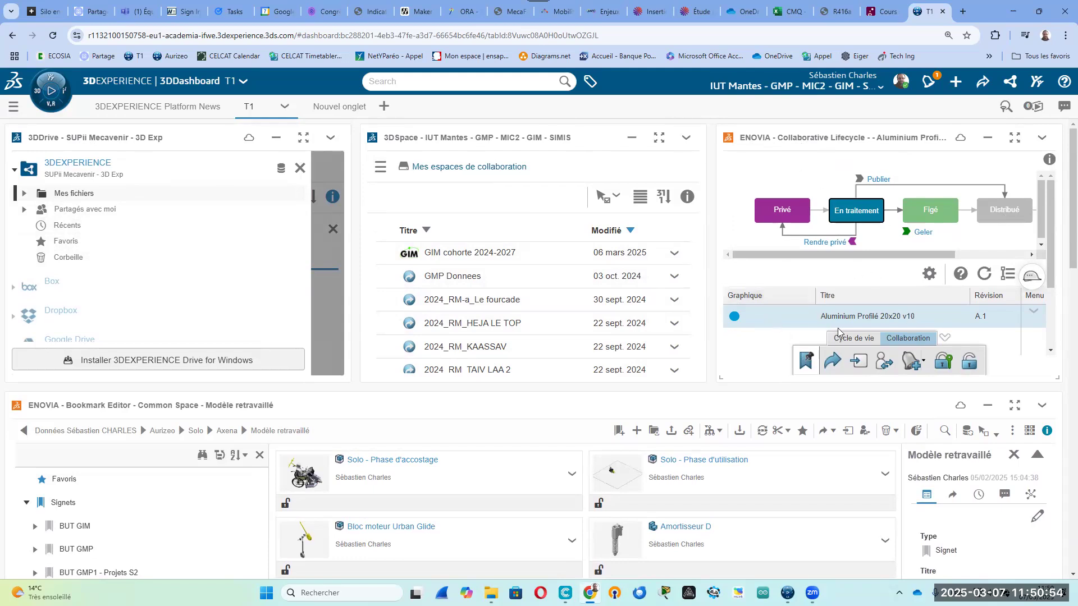
pyautogui.scroll(-2, 599, 435)
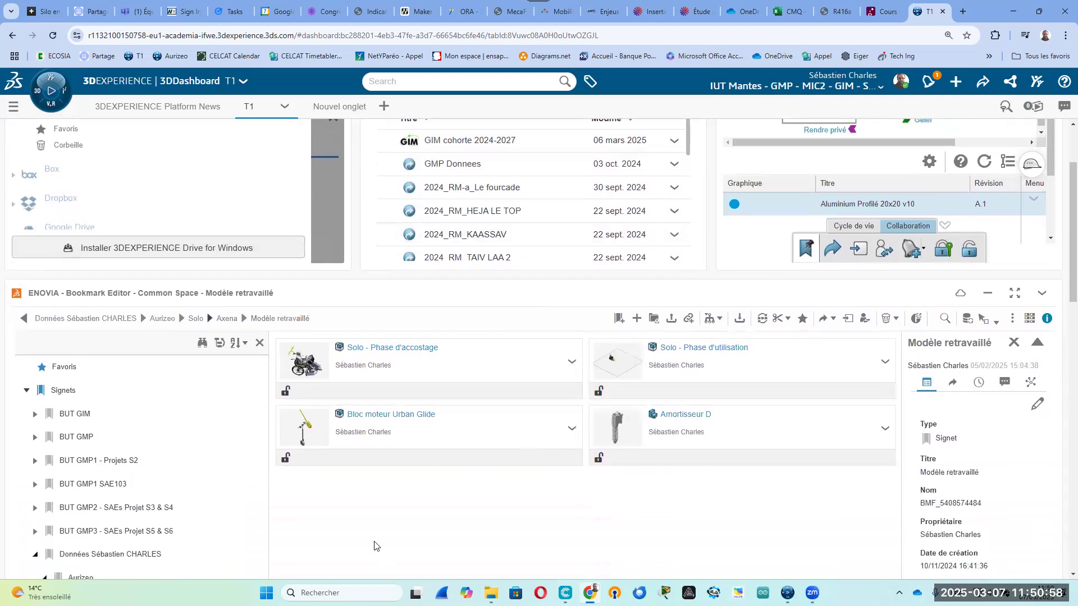
pyautogui.scroll(-2, 155, 536)
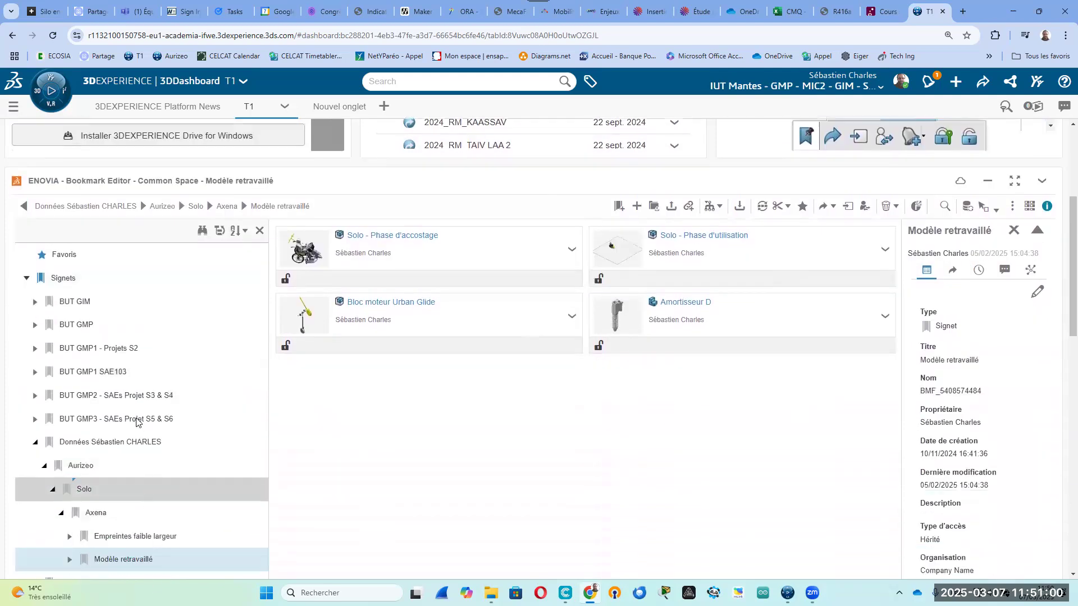
pyautogui.click(147, 442)
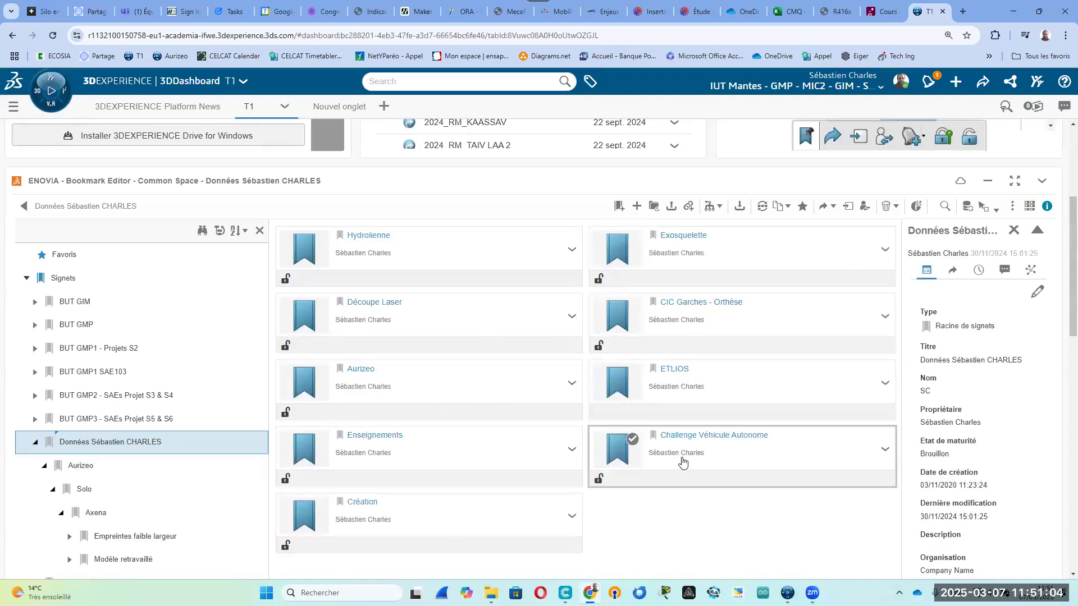
# Examine the bookmarks in the personal data root and the list of collaborative spaces on the T1 dashboard
pyautogui.scroll(1, 613, 462)
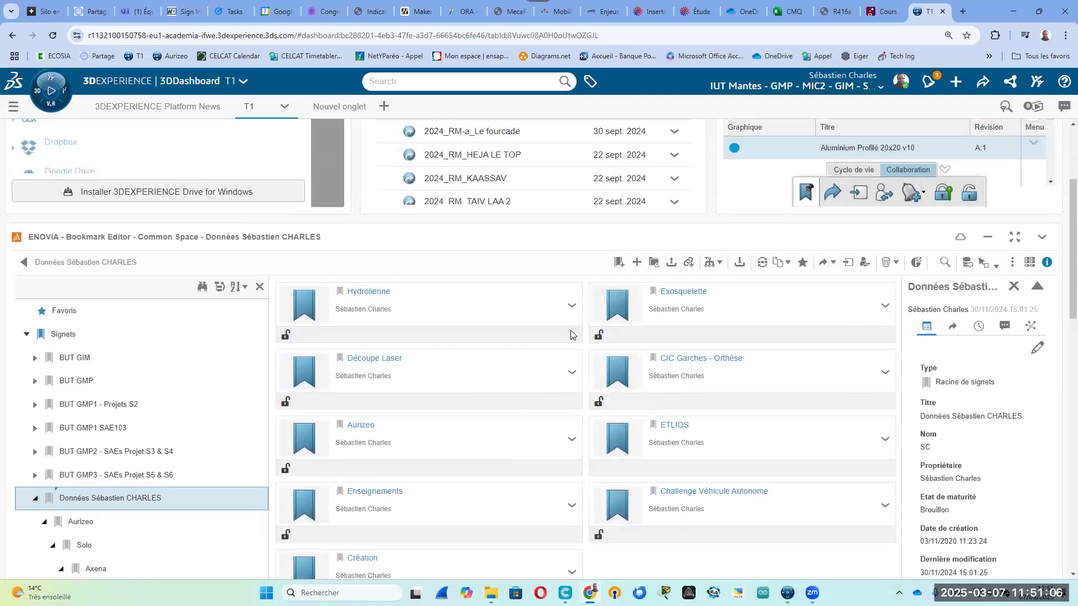
pyautogui.scroll(-1, 681, 436)
pyautogui.scroll(4, 681, 436)
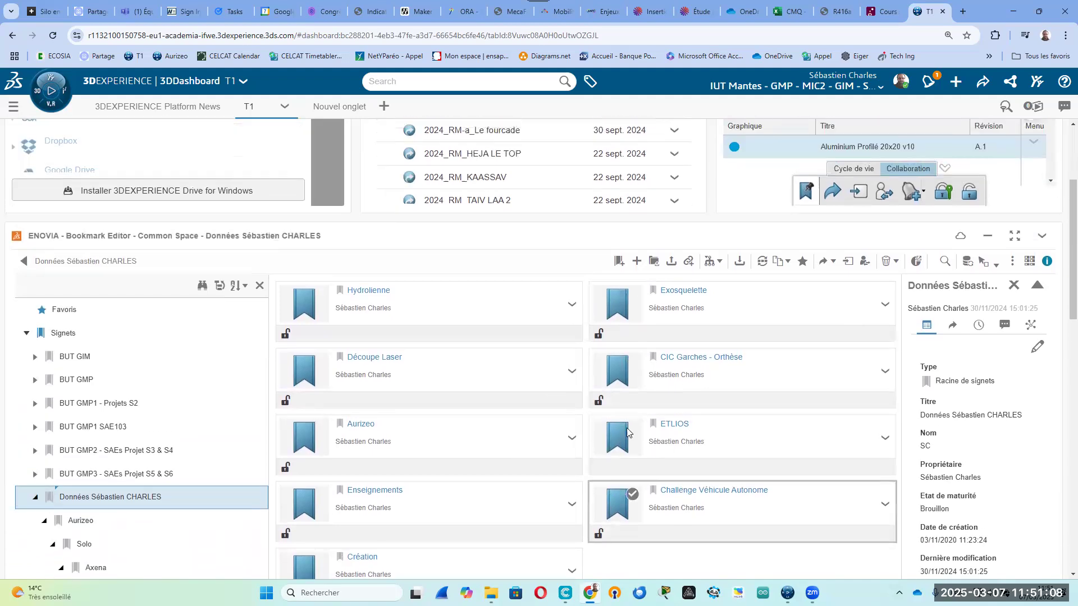
pyautogui.scroll(-3, 551, 320)
pyautogui.scroll(-1, 620, 428)
pyautogui.scroll(-3, 617, 402)
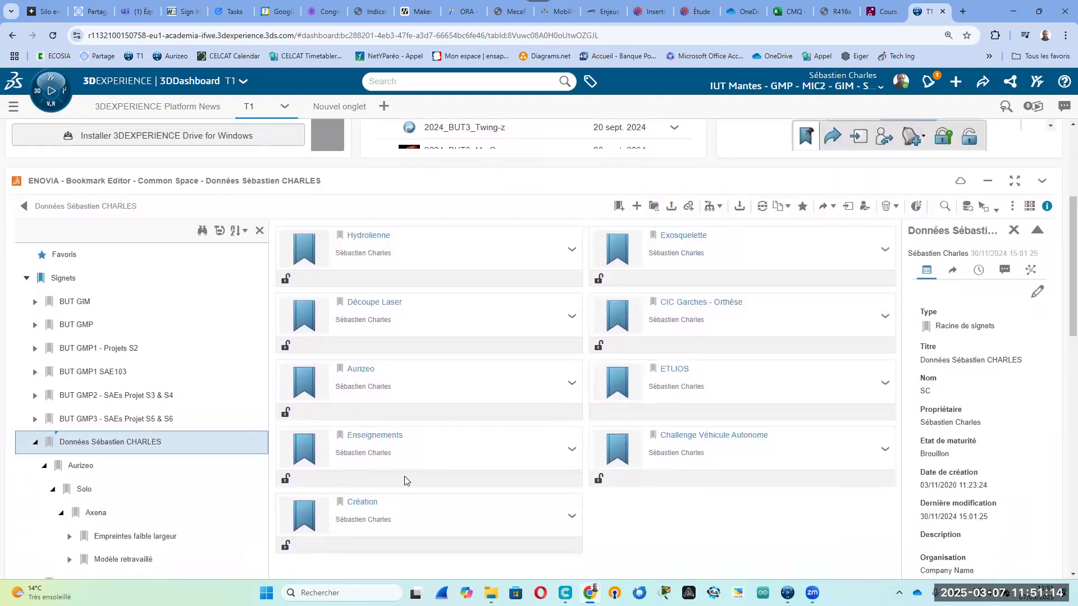
pyautogui.scroll(4, 404, 481)
pyautogui.scroll(-1, 554, 301)
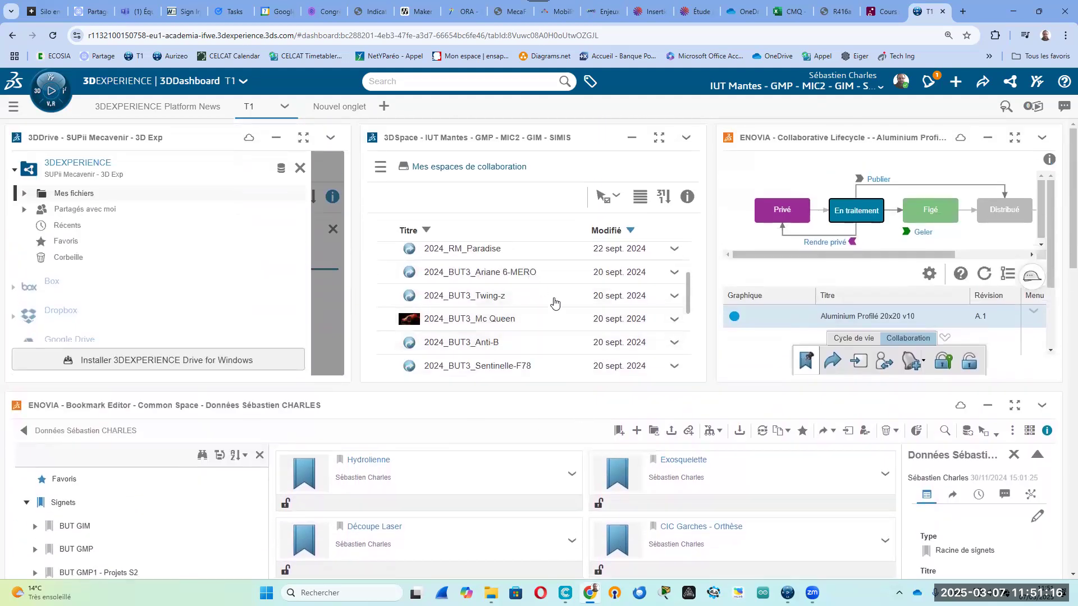
pyautogui.scroll(-2, 578, 337)
pyautogui.scroll(1, 585, 350)
pyautogui.scroll(2, 584, 350)
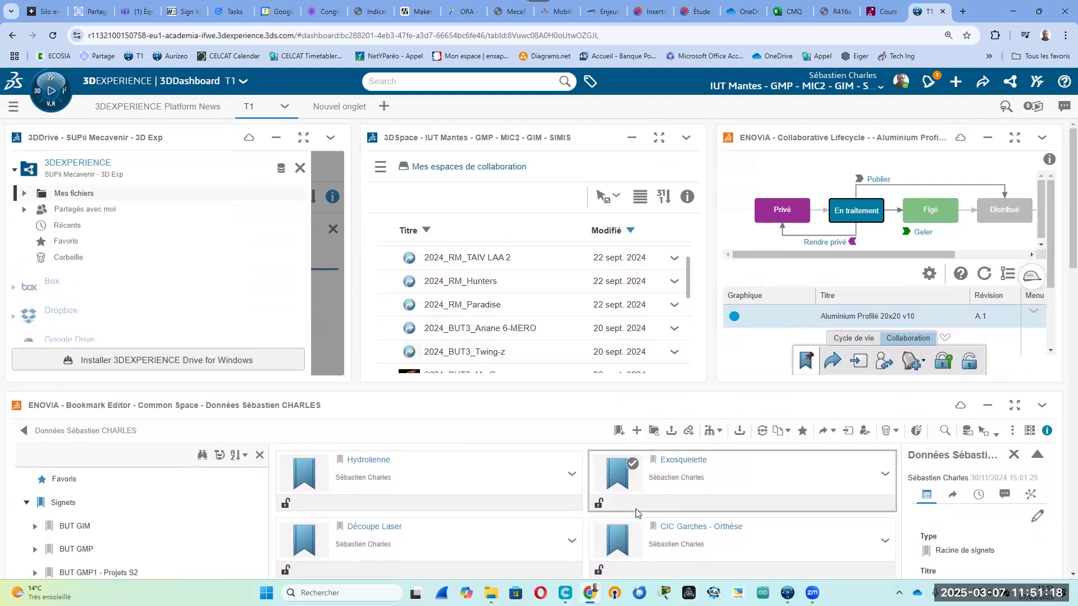
pyautogui.scroll(-1, 545, 462)
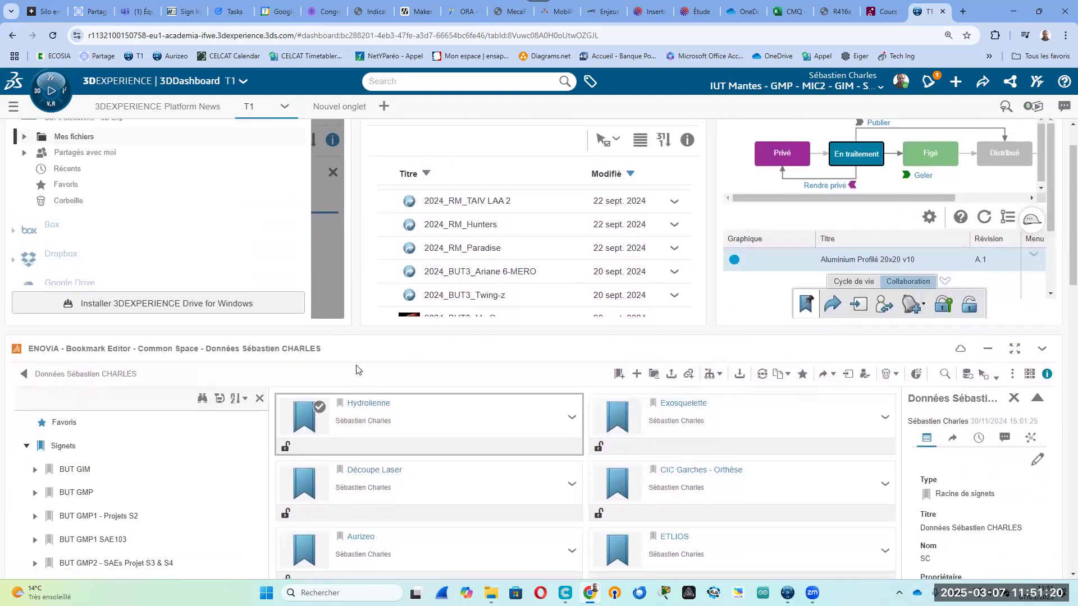
pyautogui.scroll(-2, 499, 366)
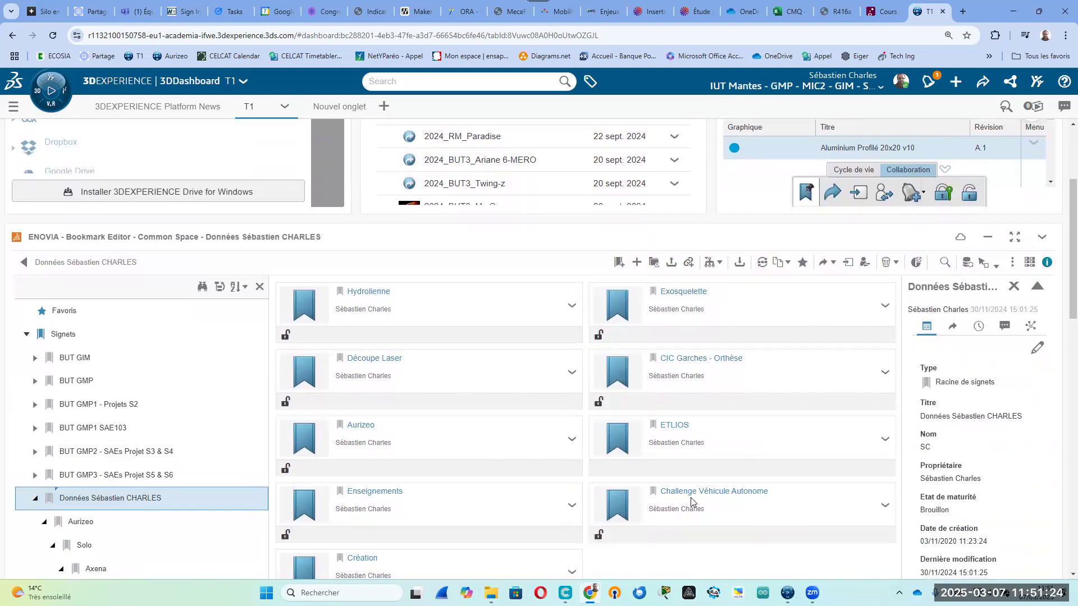
pyautogui.scroll(-1, 617, 471)
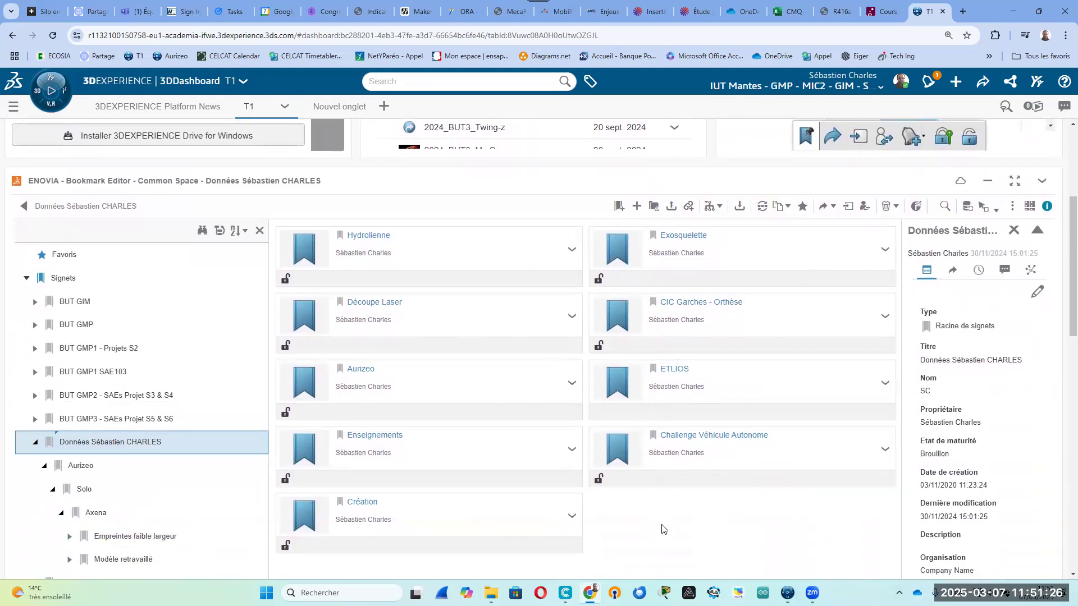
pyautogui.scroll(1, 492, 412)
pyautogui.scroll(3, 489, 370)
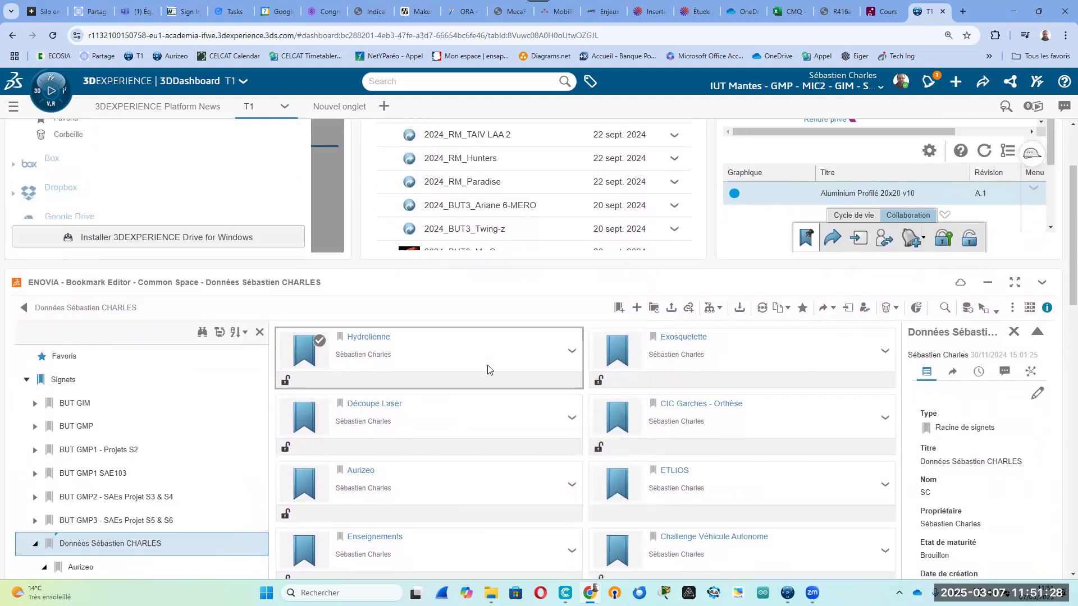
# Launch Assembly Design from the favorite apps, postponing the launcher and platform updates, and switch to the 3DEXPERIENCE desktop window
pyautogui.click(34, 101)
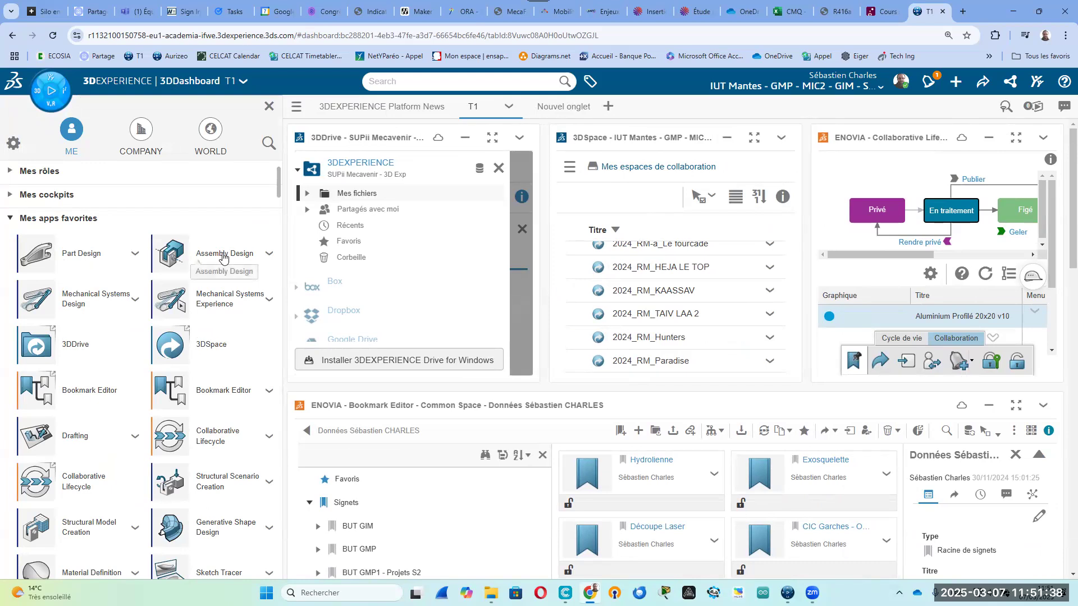
pyautogui.click(177, 255)
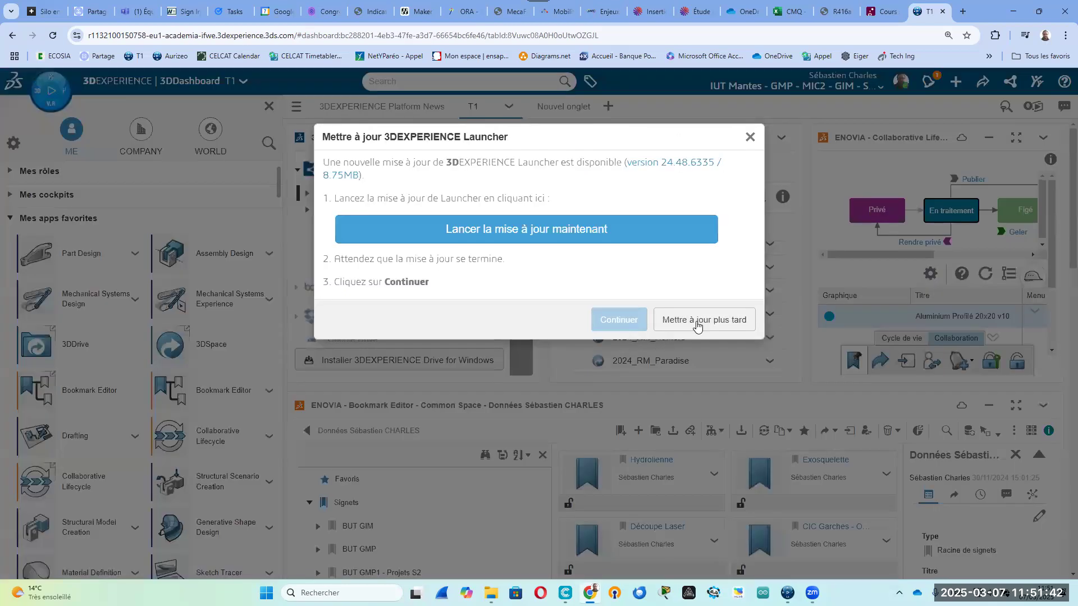
pyautogui.click(697, 323)
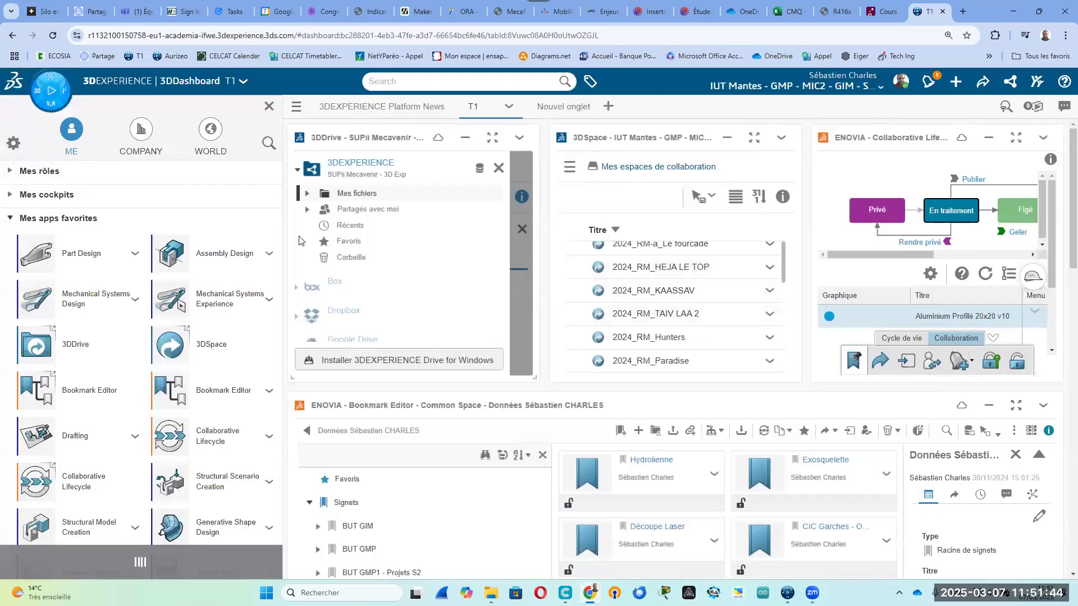
pyautogui.click(660, 233)
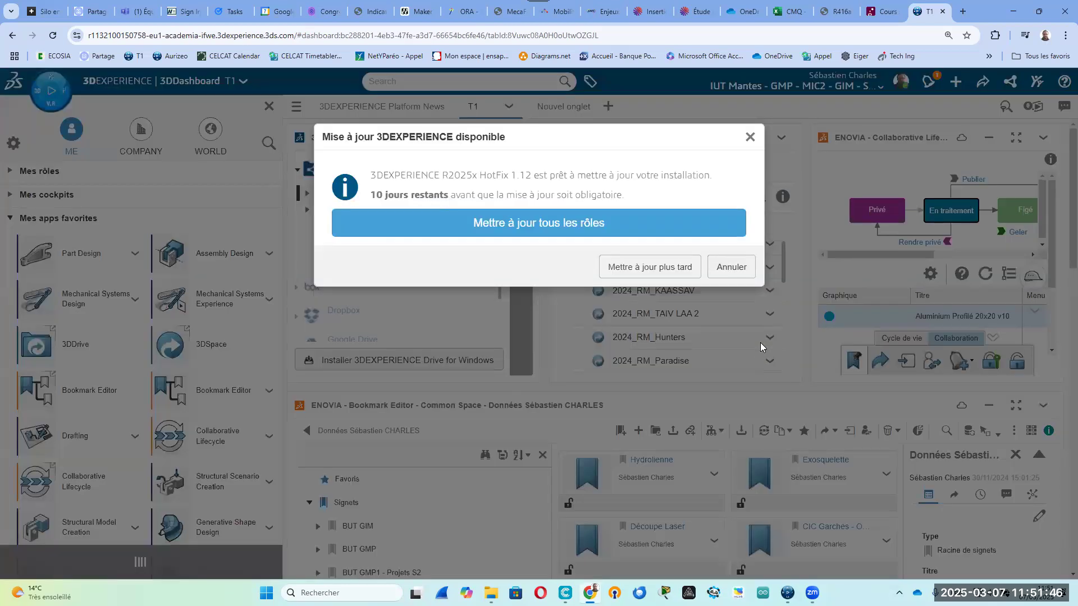
pyautogui.click(680, 274)
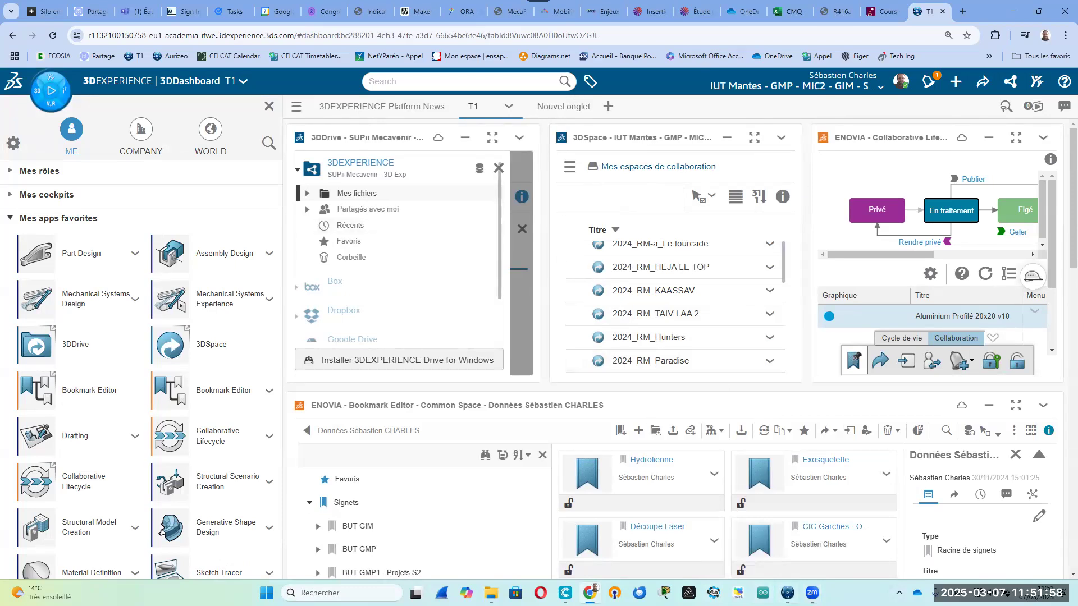
pyautogui.moveTo(788, 593)
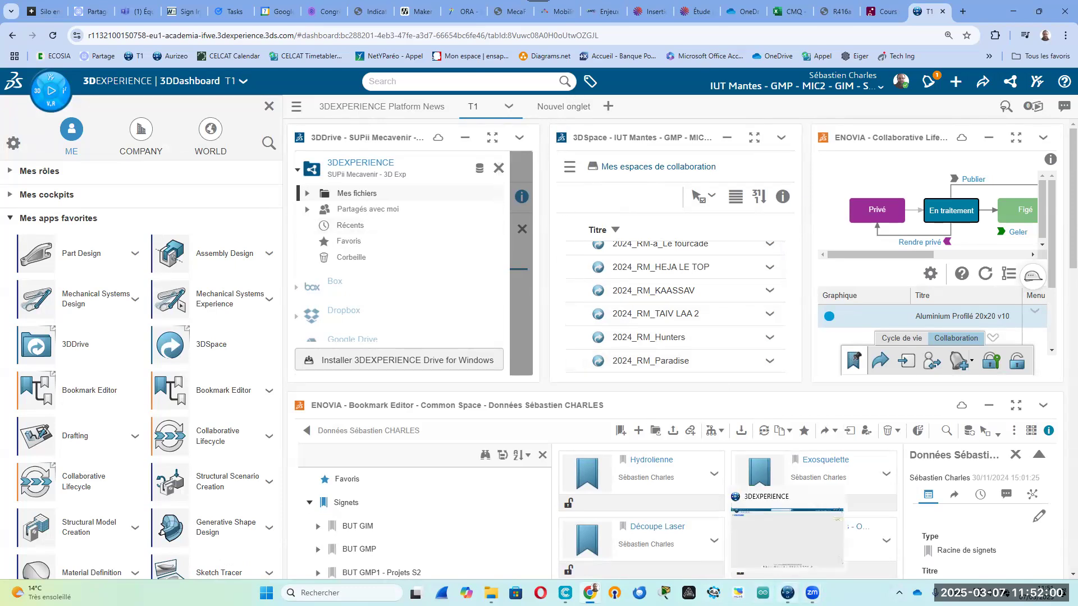
pyautogui.click(787, 538)
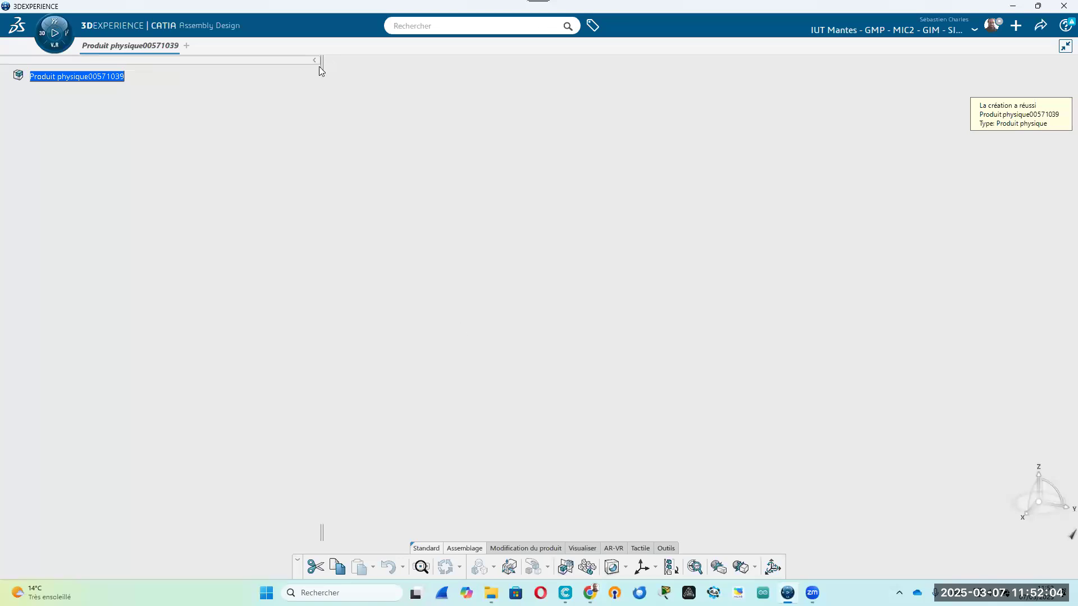
# Narrow the tree area and insert a new 3D part under the root physical product
pyautogui.moveTo(321, 65); pyautogui.dragTo(135, 61)
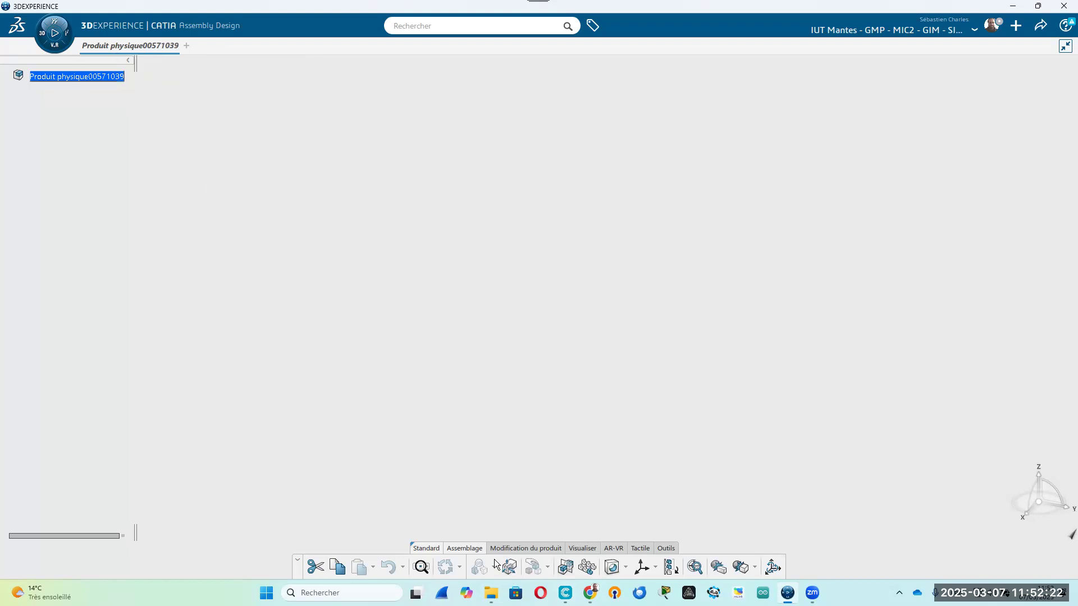
pyautogui.click(508, 548)
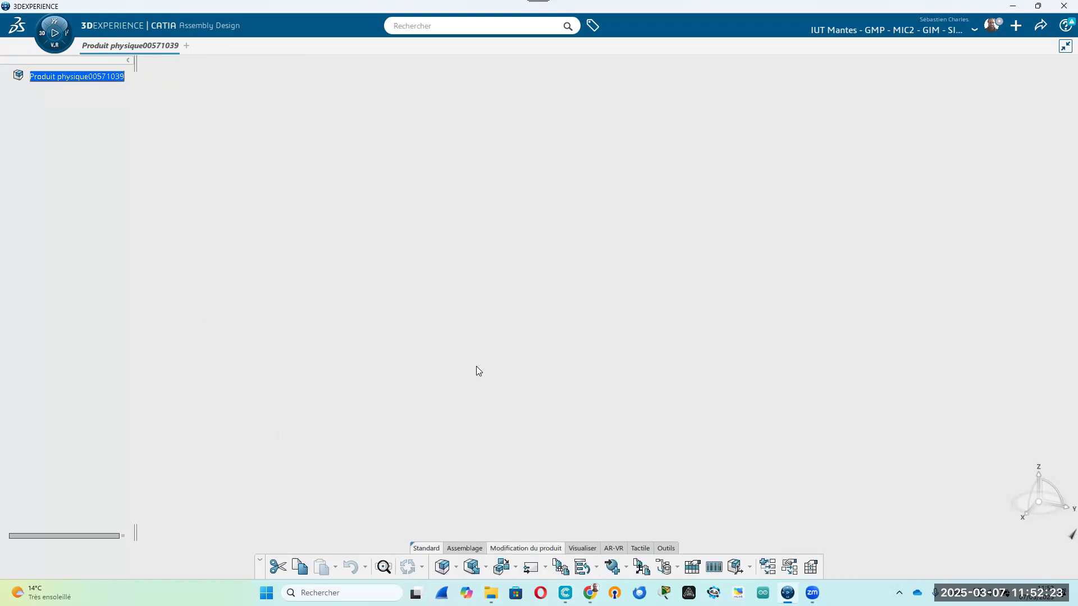
pyautogui.click(456, 567)
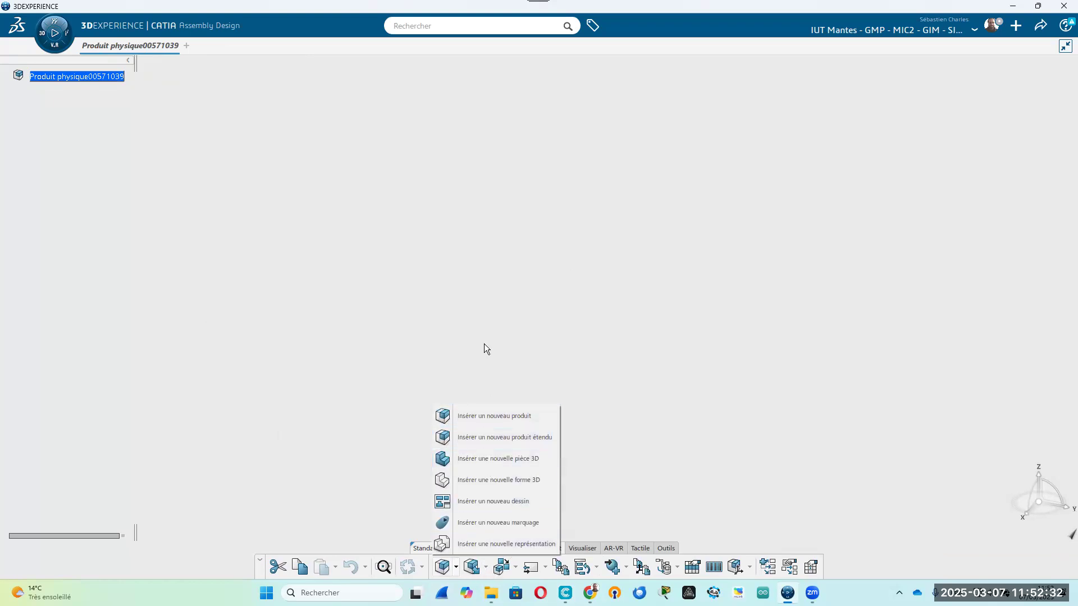
pyautogui.click(486, 463)
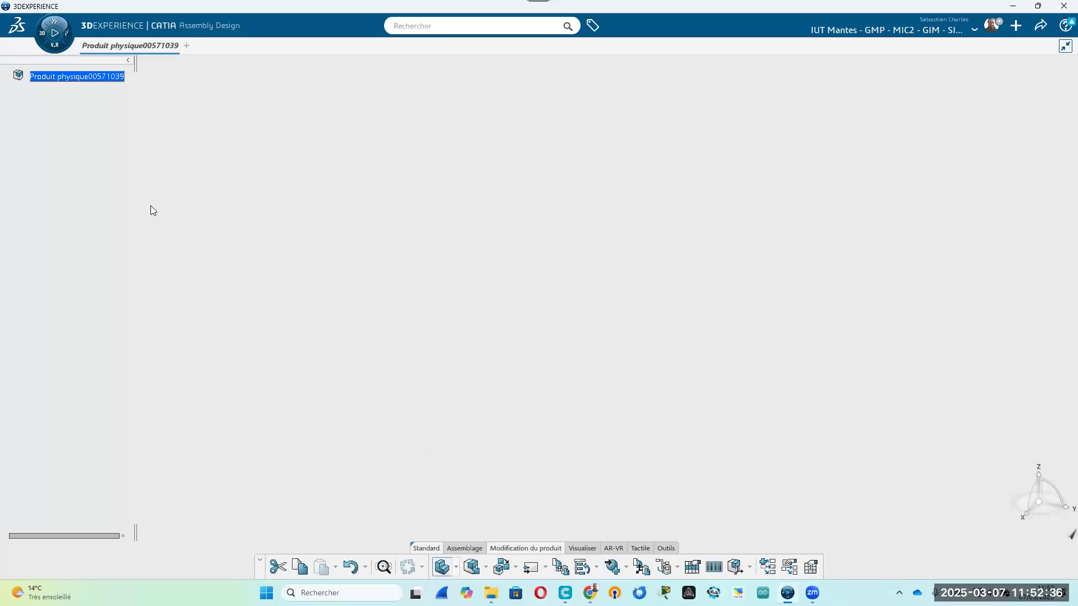
pyautogui.click(116, 79)
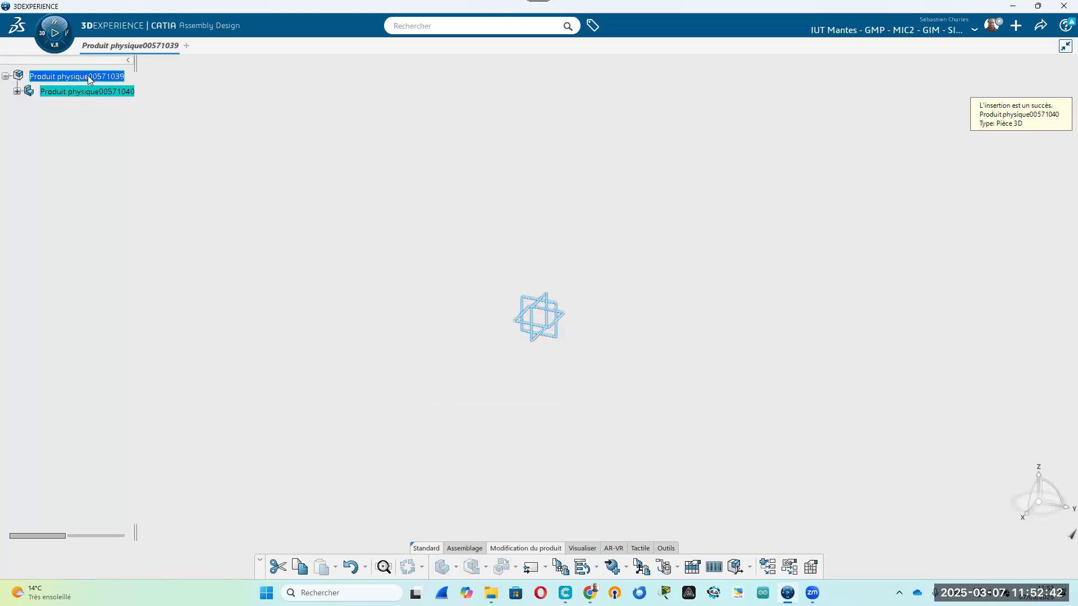
# Collapse and restore the tree area, widen it to fit the full part names, and expand the inserted 3D part
pyautogui.click(129, 60)
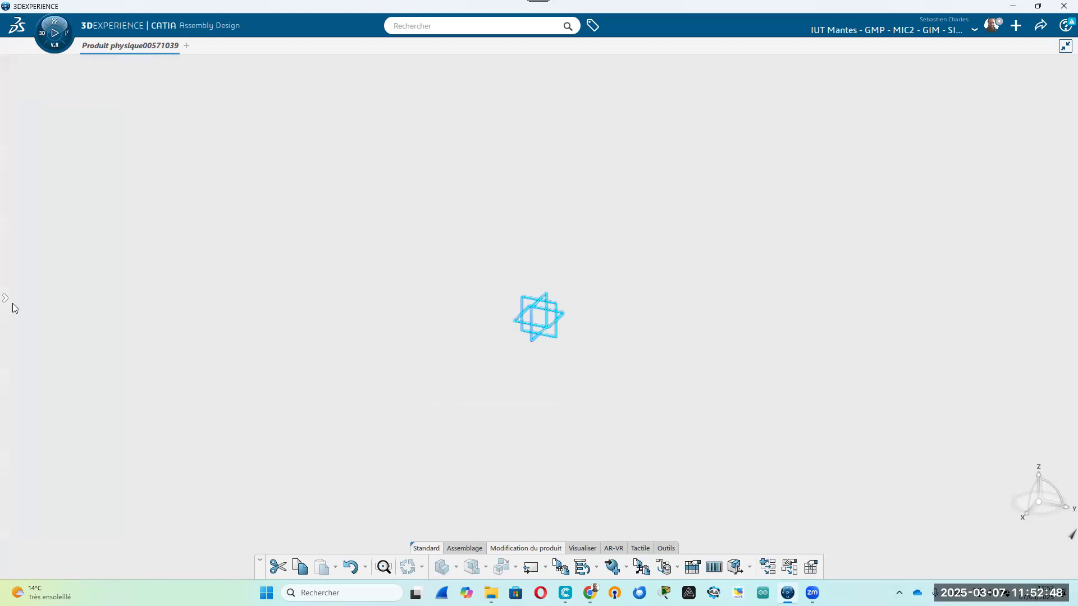
pyautogui.moveTo(6, 307)
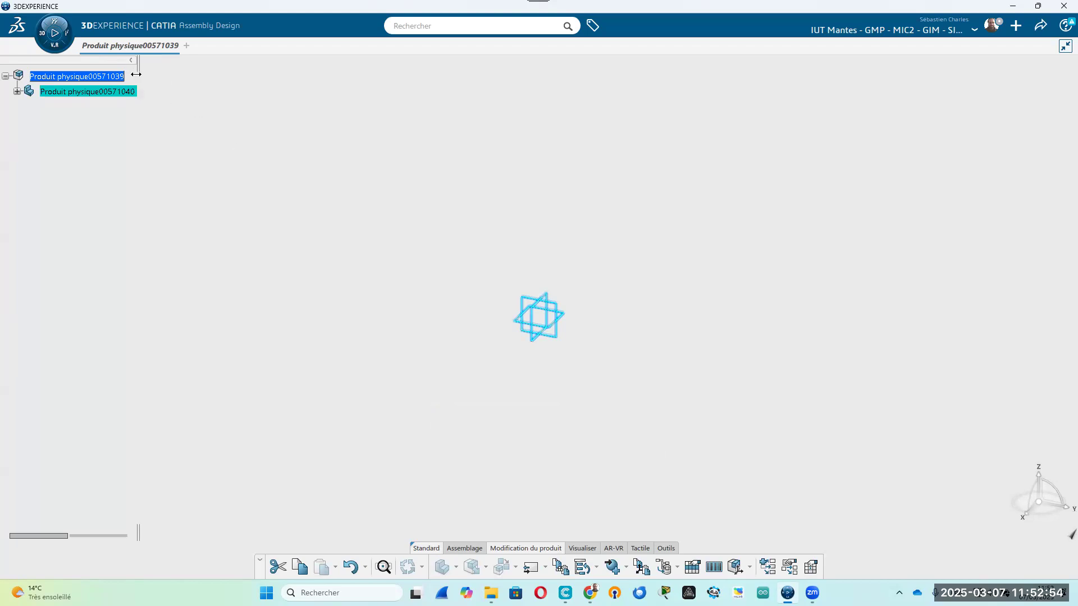
pyautogui.moveTo(136, 69); pyautogui.dragTo(215, 99)
pyautogui.hotkey('ctrl', 's')
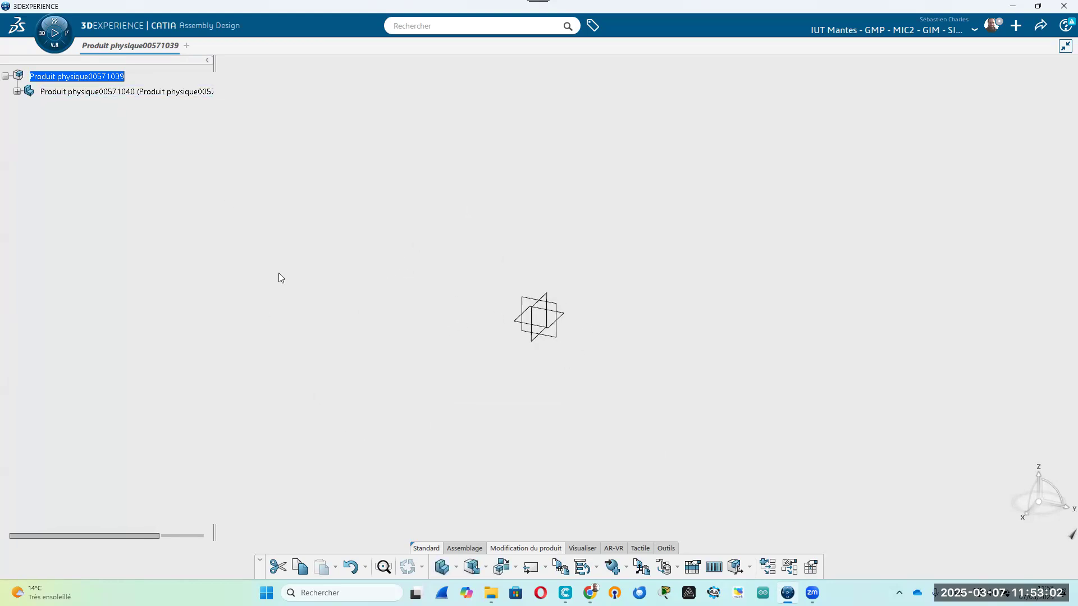
pyautogui.click(17, 91)
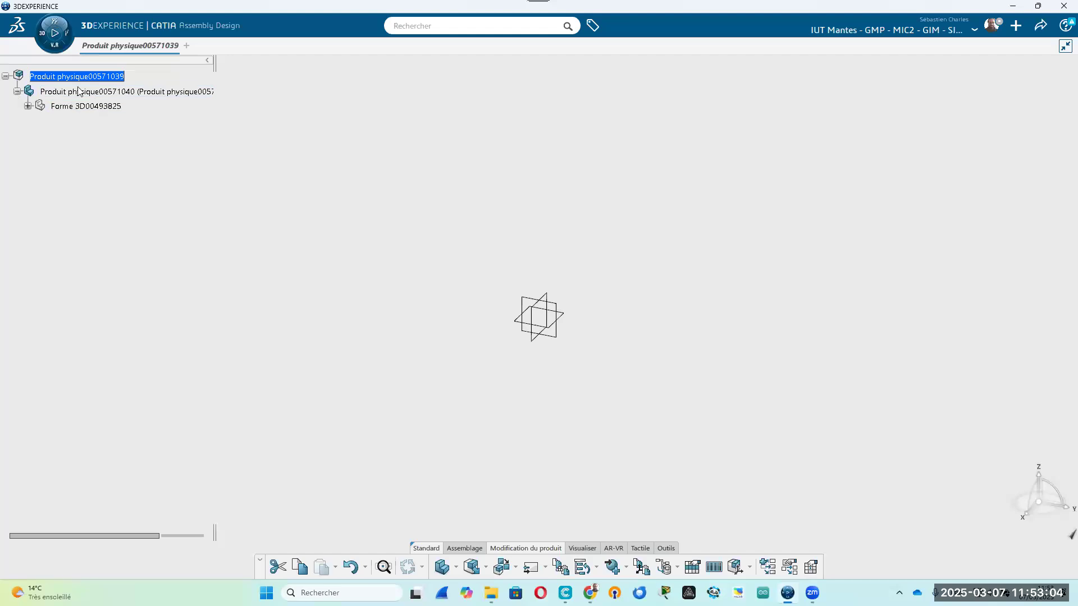
# Change the title of the inserted 3D part to "Boitier partie inférieure" in its properties
pyautogui.click(81, 91)
pyautogui.rightClick(81, 91)
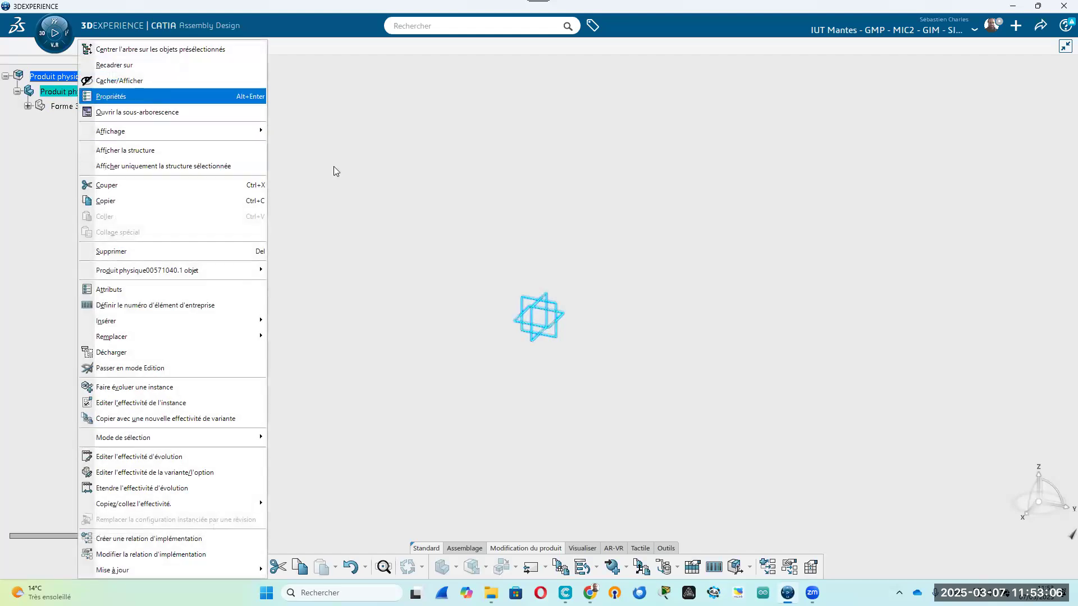
pyautogui.click(149, 95)
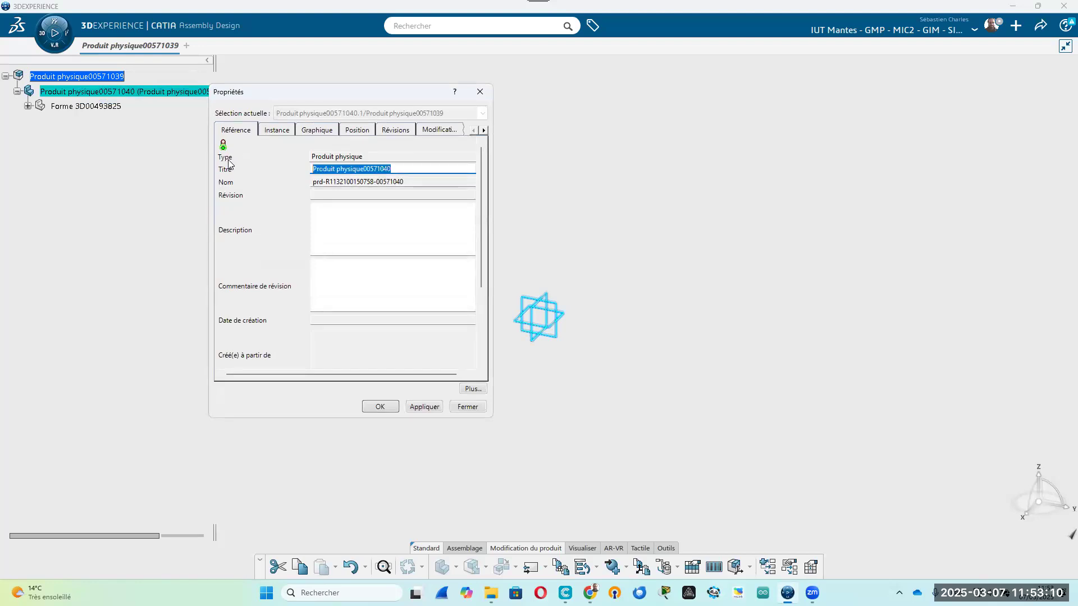
pyautogui.write('Boitier pa')
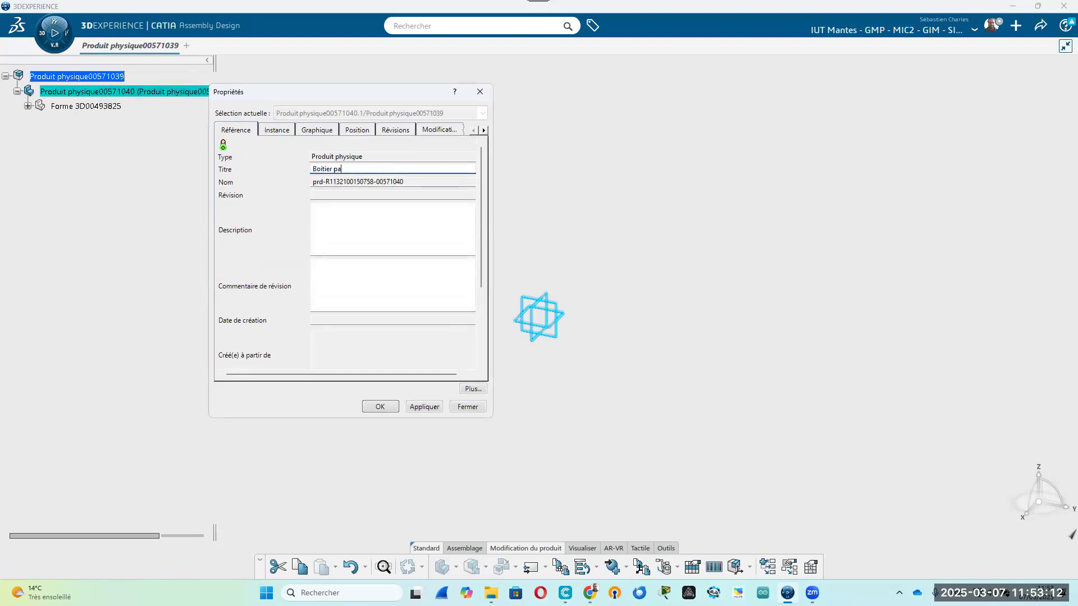
pyautogui.write('rtie inférieure')
pyautogui.press('Return')
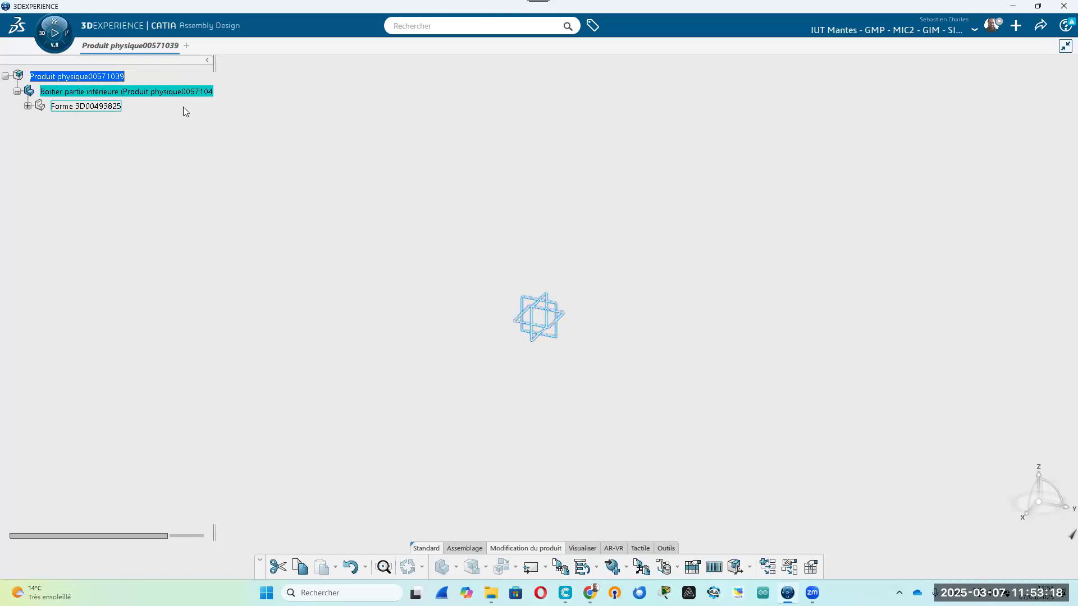
pyautogui.click(354, 287)
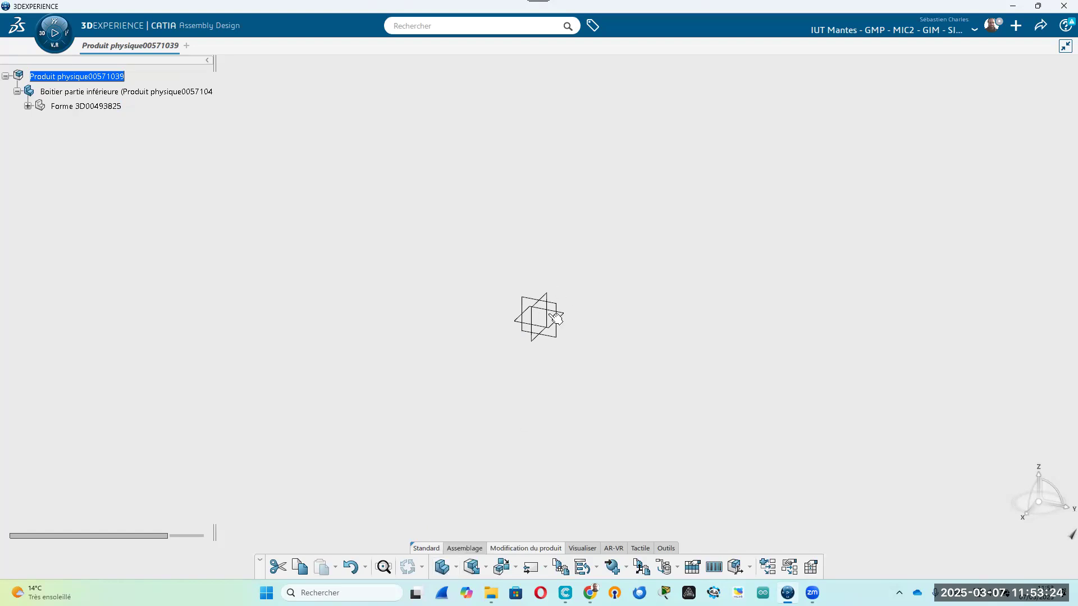
# Insert a second 3D part under the root product, title it "Boituier partie supérieure", and expand it in the tree
pyautogui.click(443, 568)
pyautogui.click(94, 81)
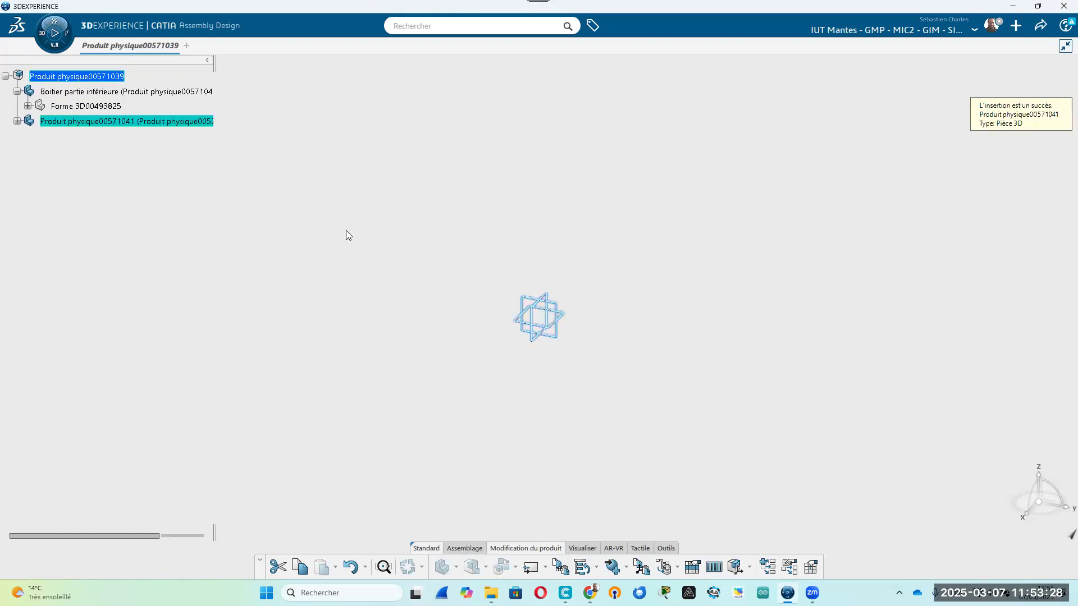
pyautogui.rightClick(173, 122)
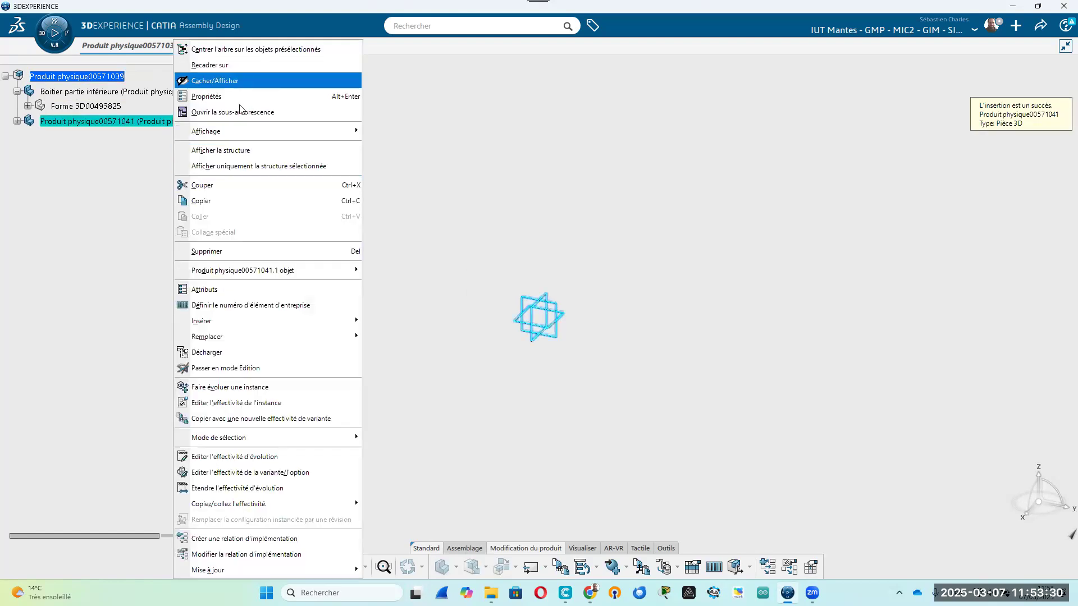
pyautogui.click(240, 98)
pyautogui.moveTo(405, 169); pyautogui.dragTo(17, 171)
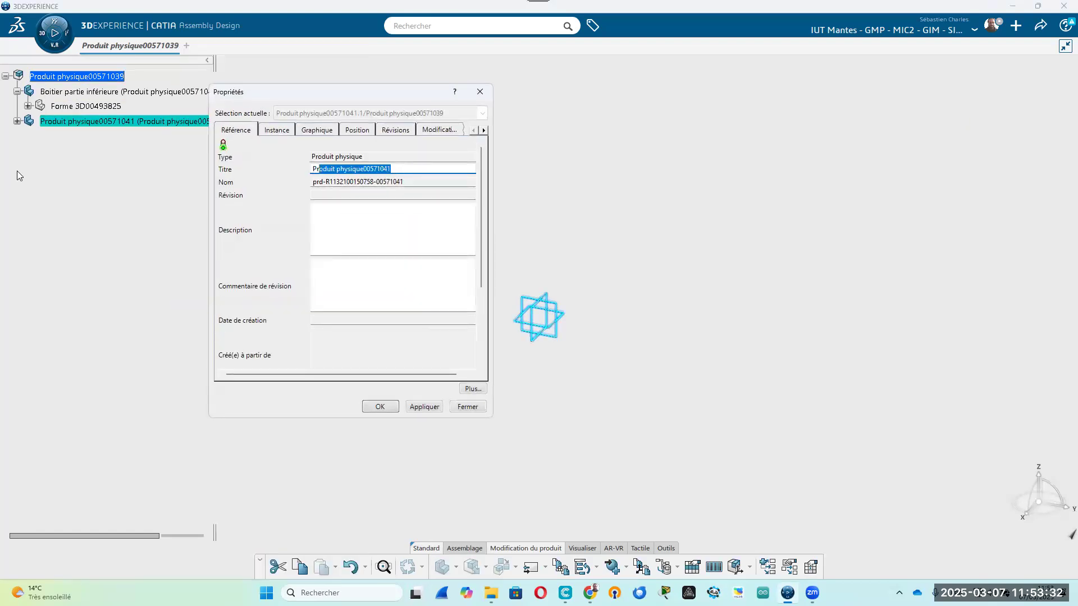
pyautogui.write('Boitui')
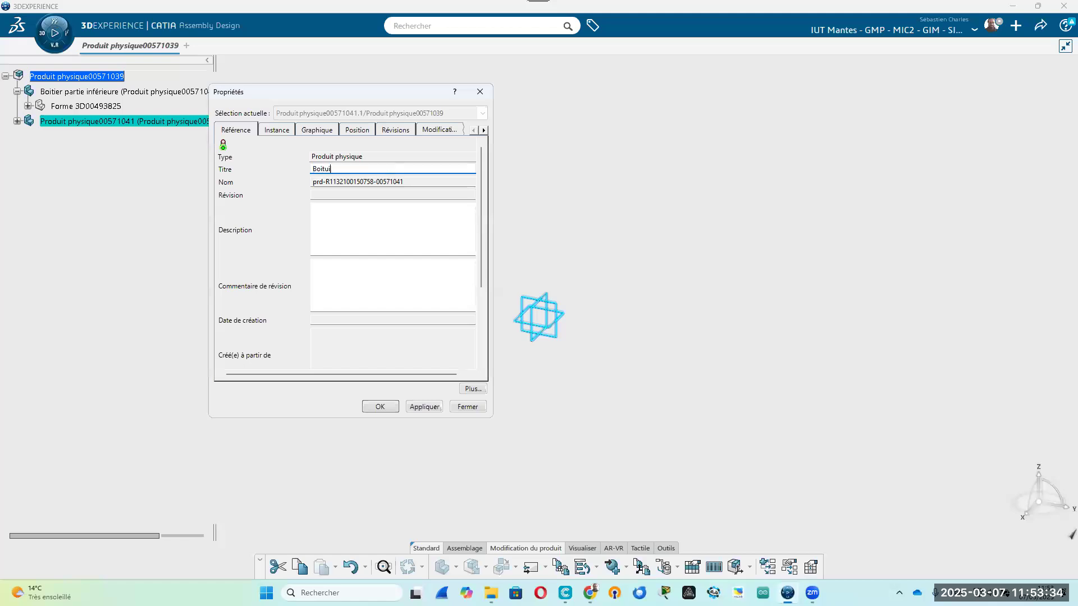
pyautogui.write('er partie supérieure')
pyautogui.press('Return')
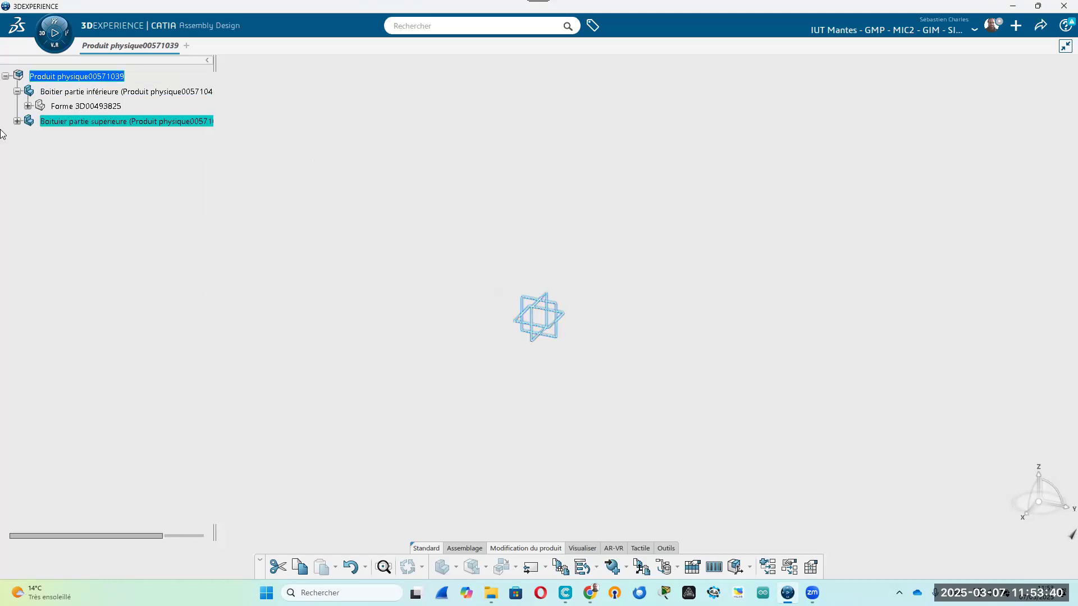
pyautogui.click(16, 122)
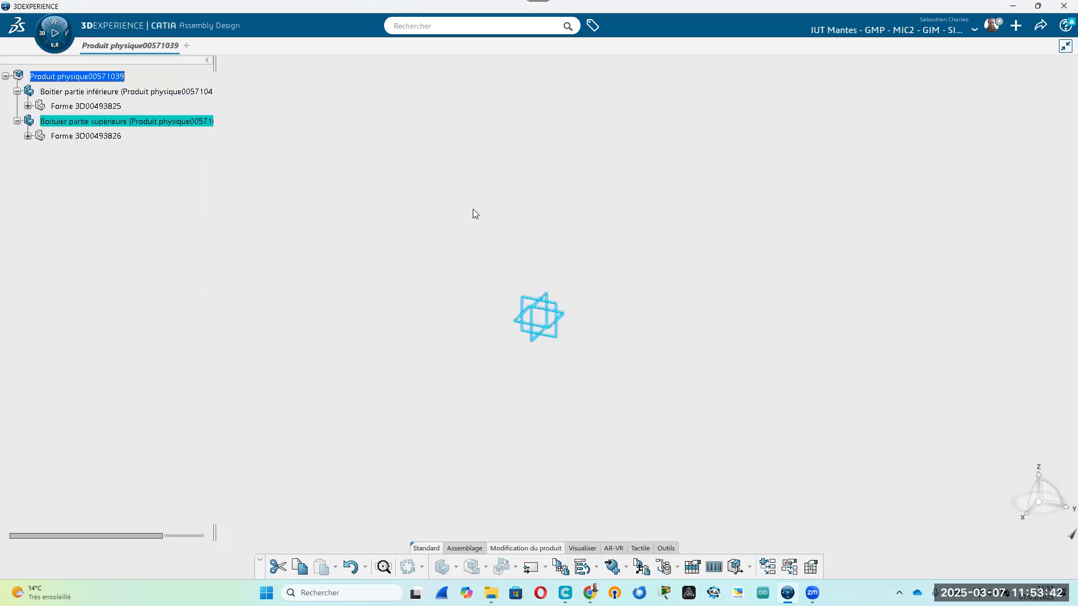
pyautogui.click(558, 384)
# Apply a Fix connection to the "Boitier partie inférieure" part
pyautogui.click(201, 92)
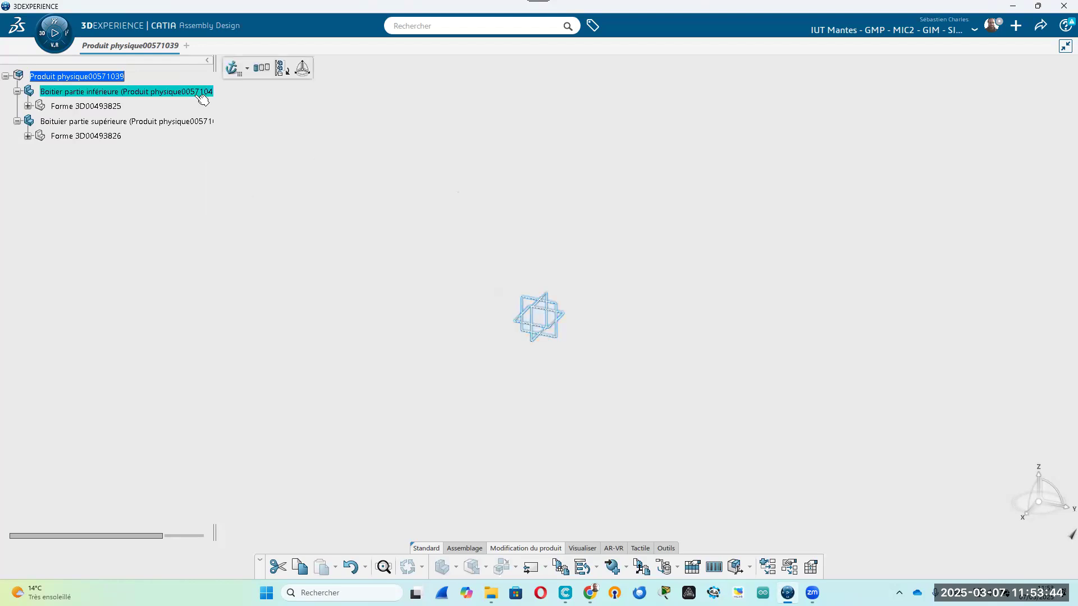
pyautogui.click(232, 68)
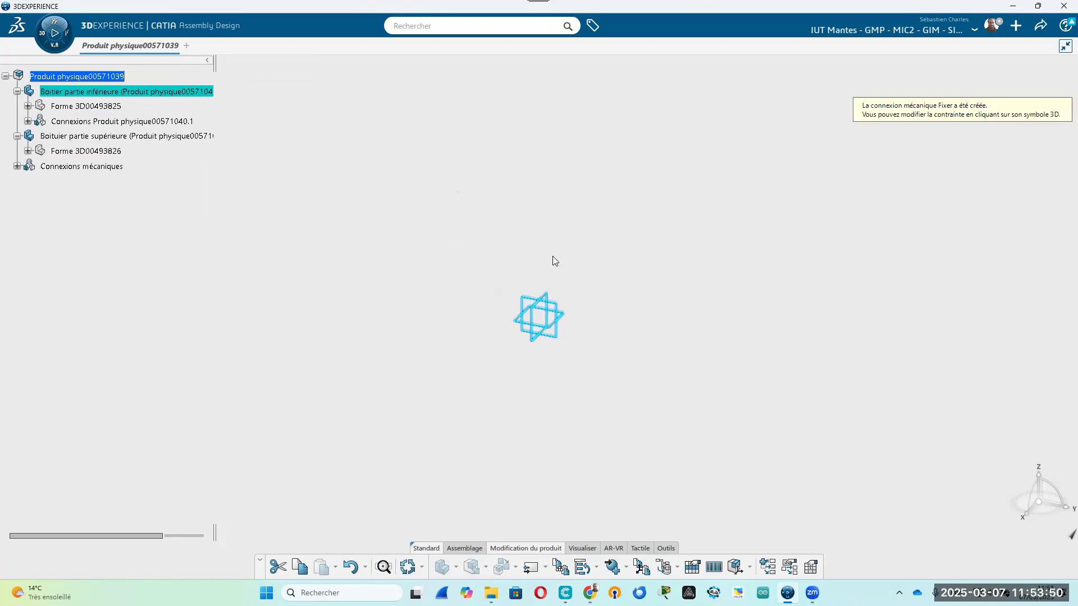
pyautogui.click(571, 416)
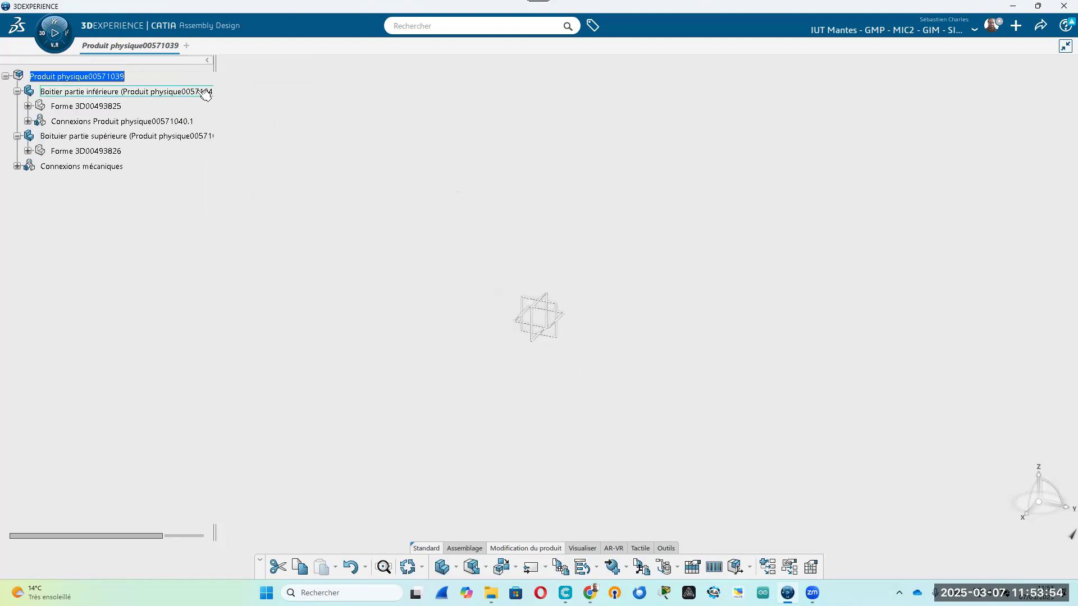
# Correct the second part's title to "Boitier partie supérieure" in its properties
pyautogui.rightClick(92, 138)
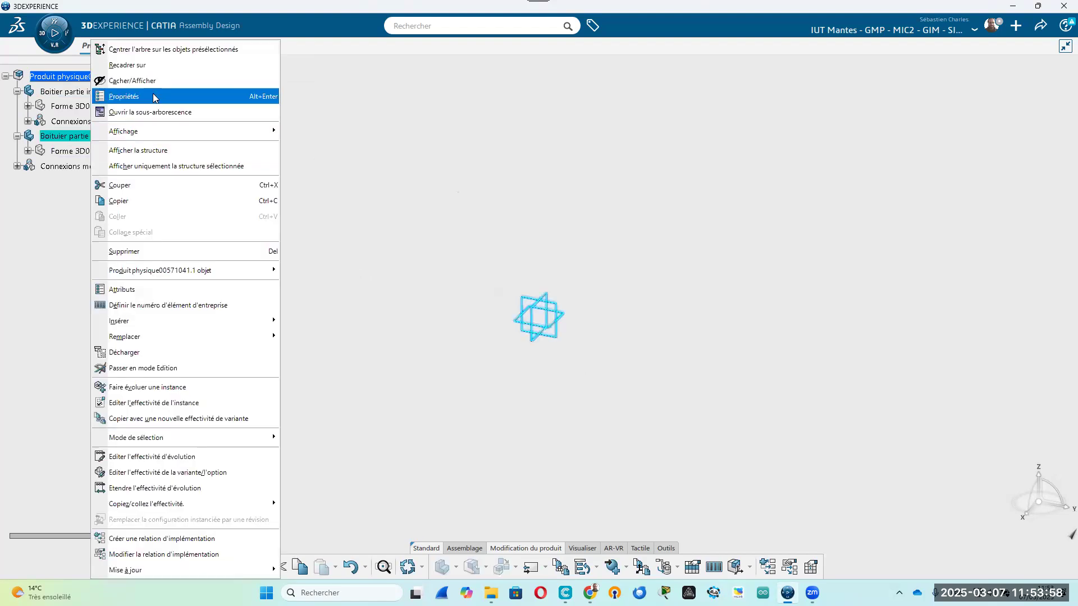
pyautogui.click(153, 94)
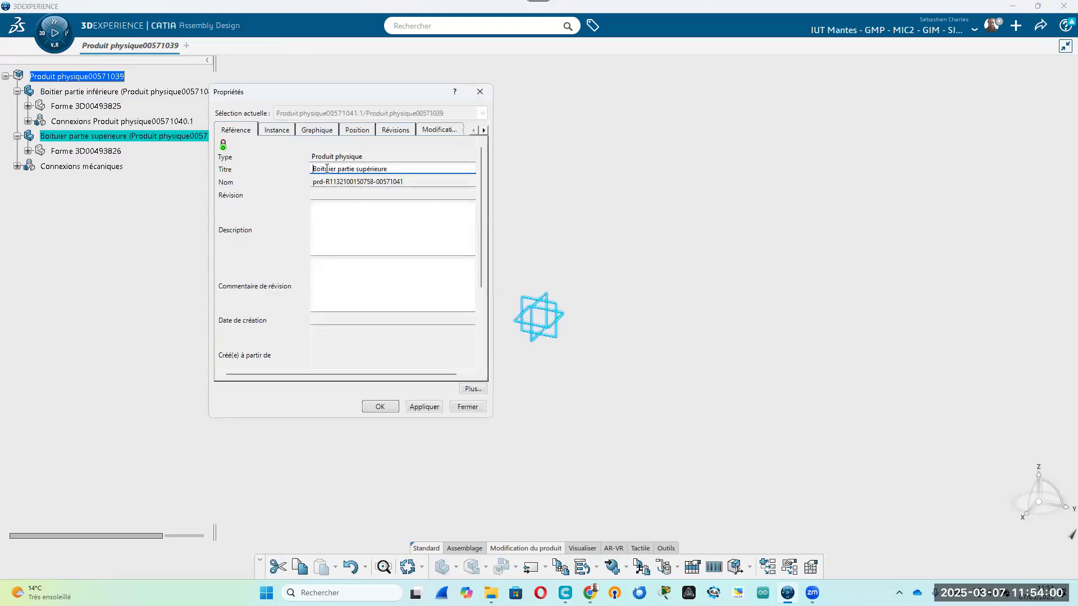
pyautogui.press('Delete')
pyautogui.click(379, 407)
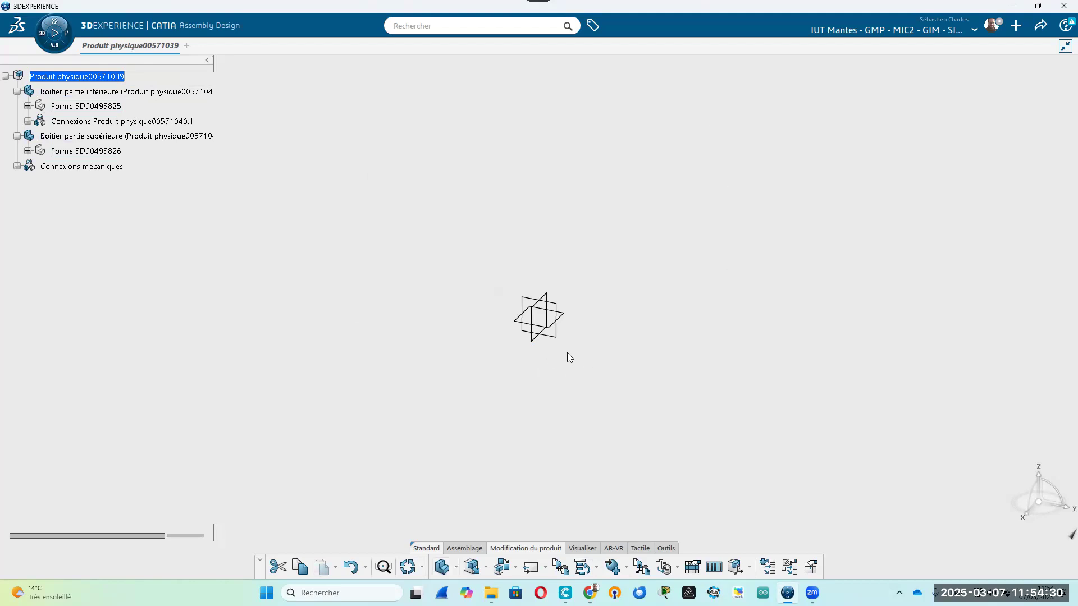
pyautogui.click(456, 567)
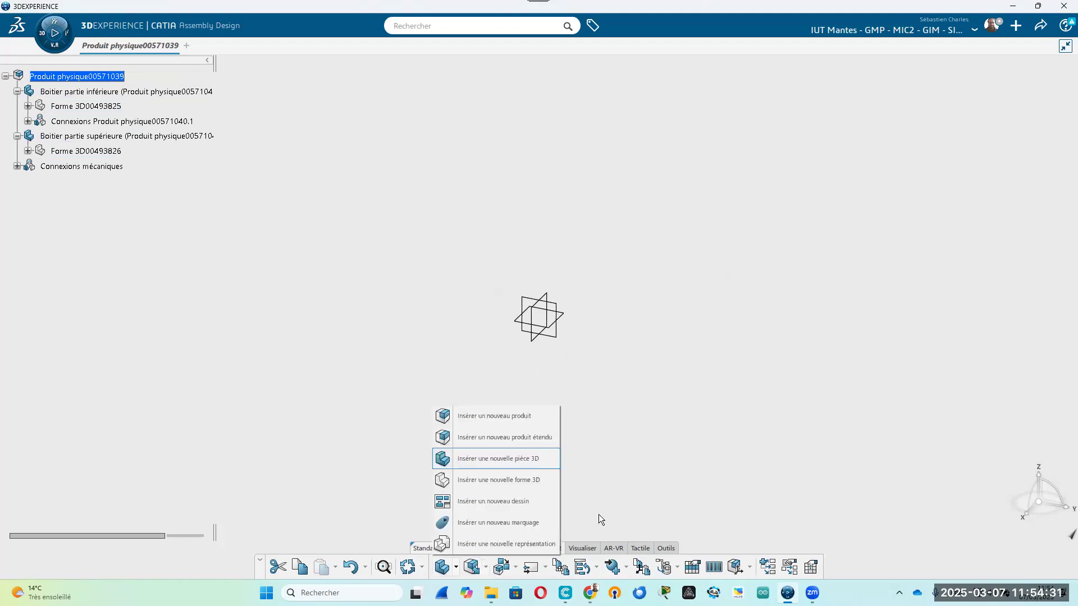
pyautogui.click(674, 452)
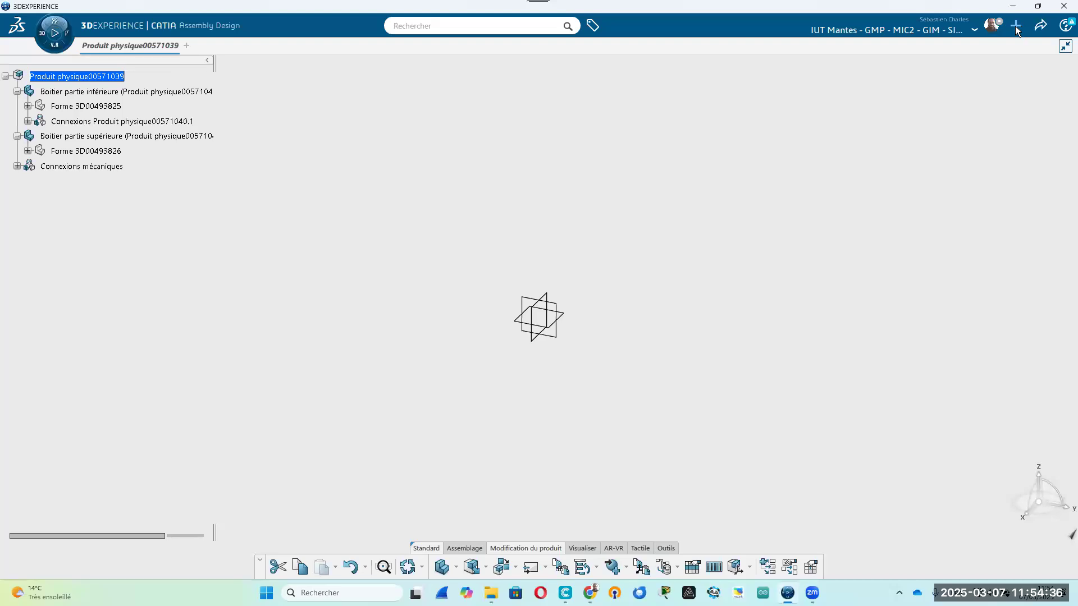
pyautogui.click(1038, 29)
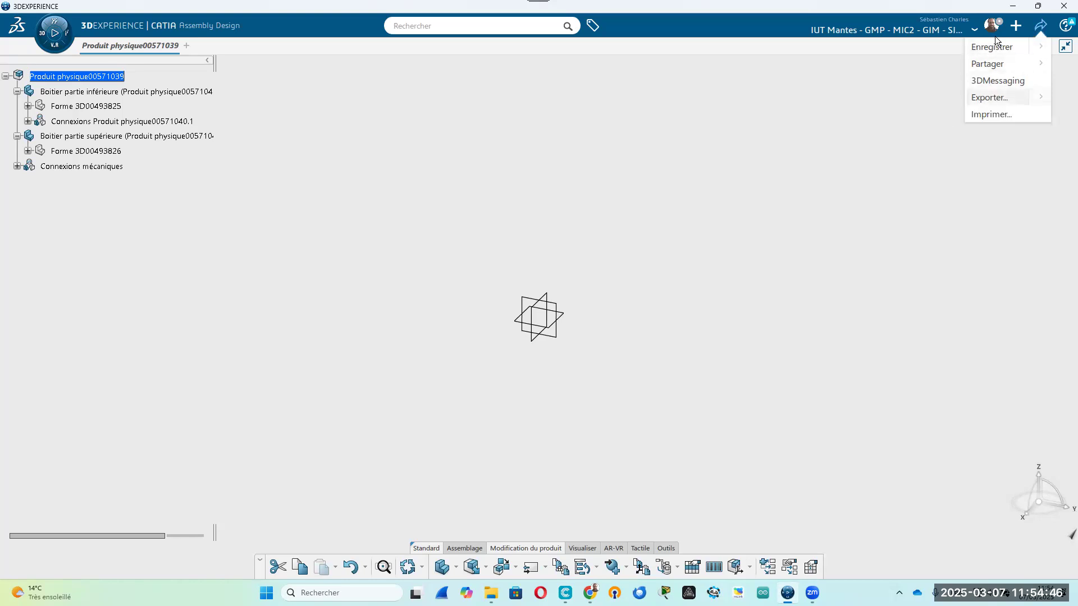
# Start importing a file from disk, keep STEP (*.step) as the format, and open the file selection dialog
pyautogui.click(1014, 27)
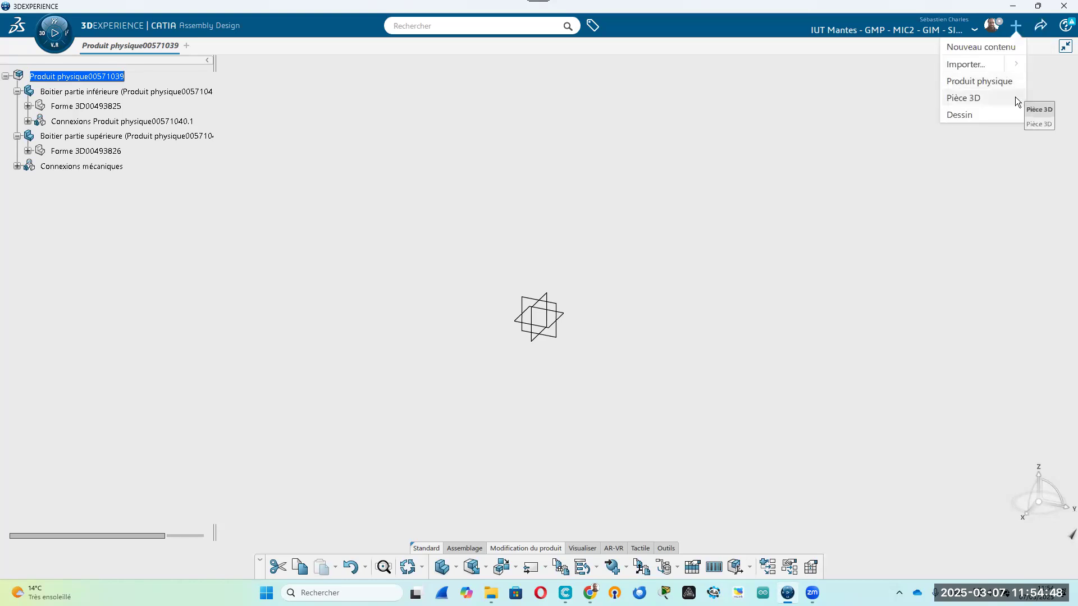
pyautogui.click(986, 67)
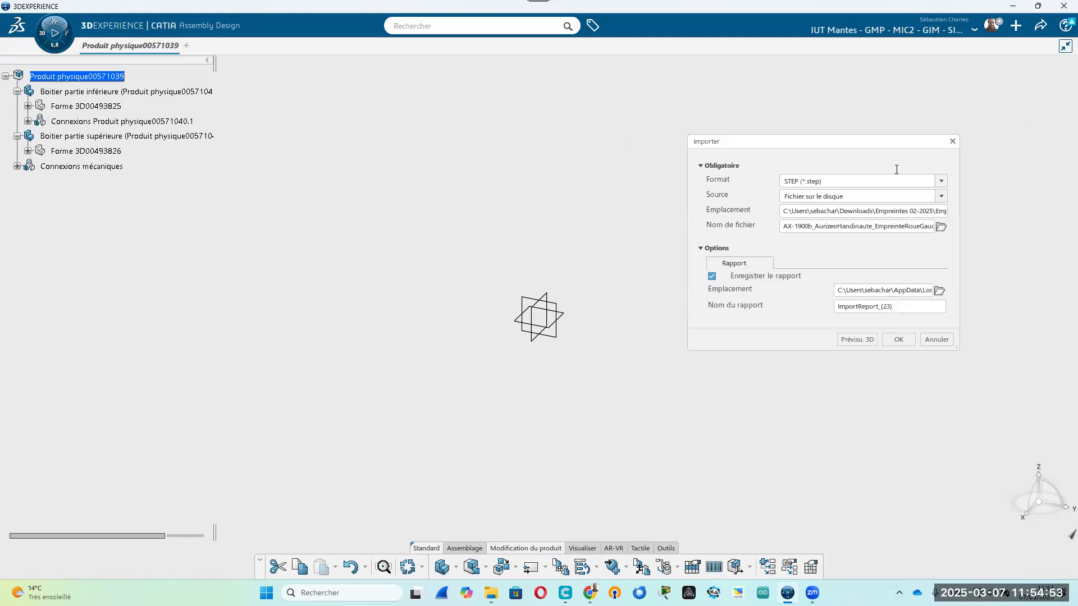
pyautogui.click(942, 180)
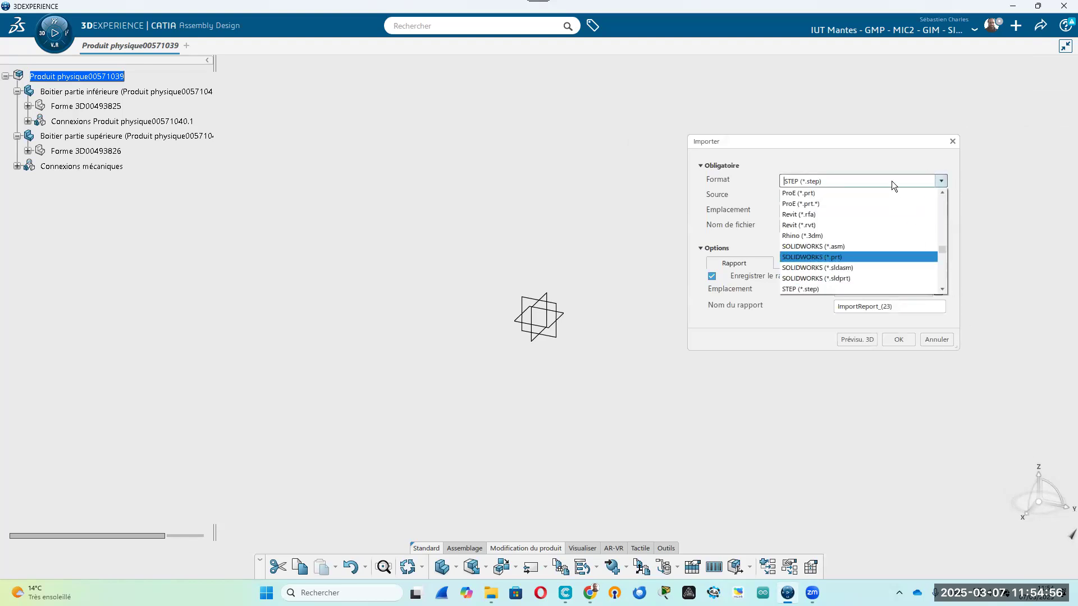
pyautogui.click(919, 158)
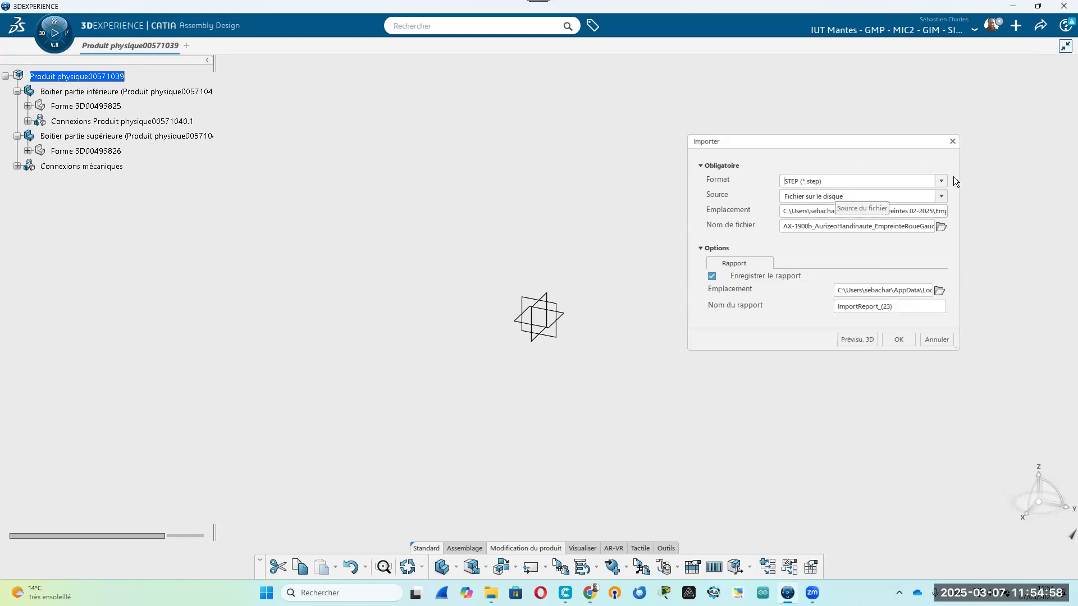
pyautogui.moveTo(845, 181); pyautogui.dragTo(805, 181)
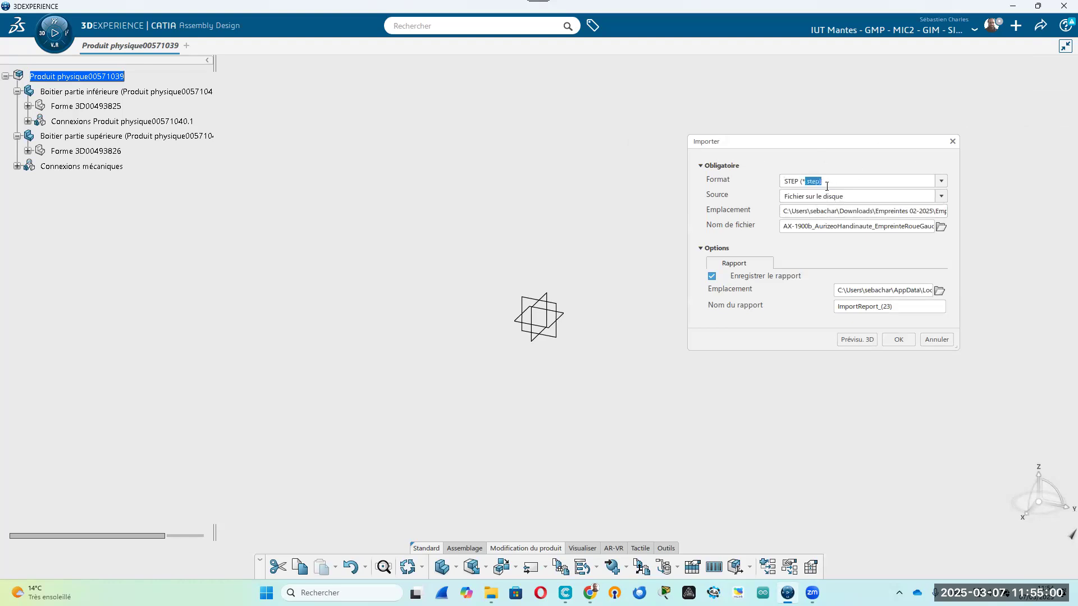
pyautogui.click(933, 225)
pyautogui.click(941, 226)
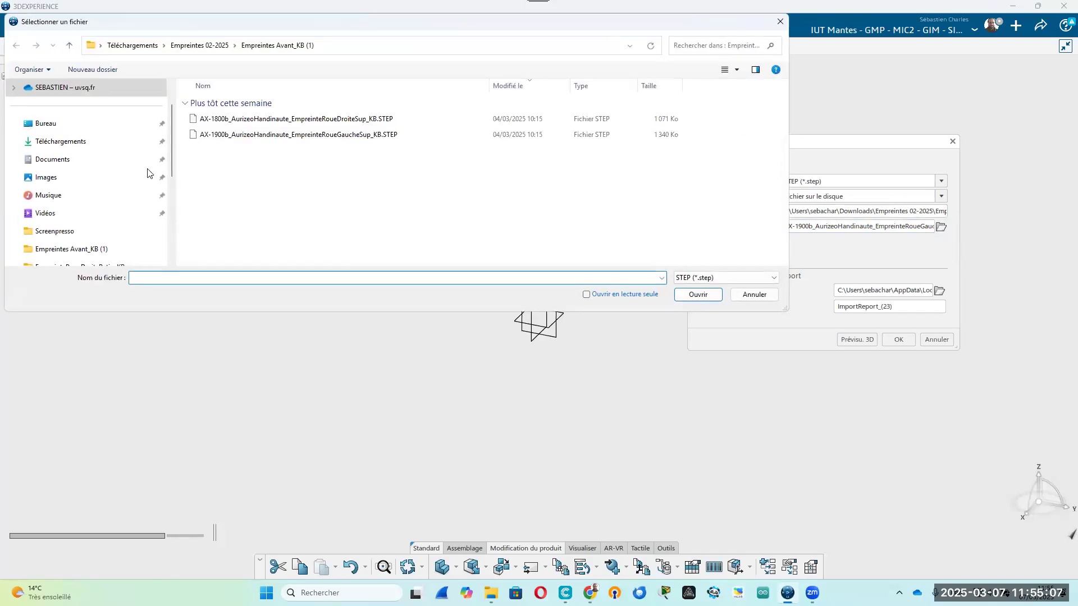
# Look through the Téléchargements folder for the STEP file of the component to import
pyautogui.click(75, 144)
pyautogui.scroll(-7, 269, 213)
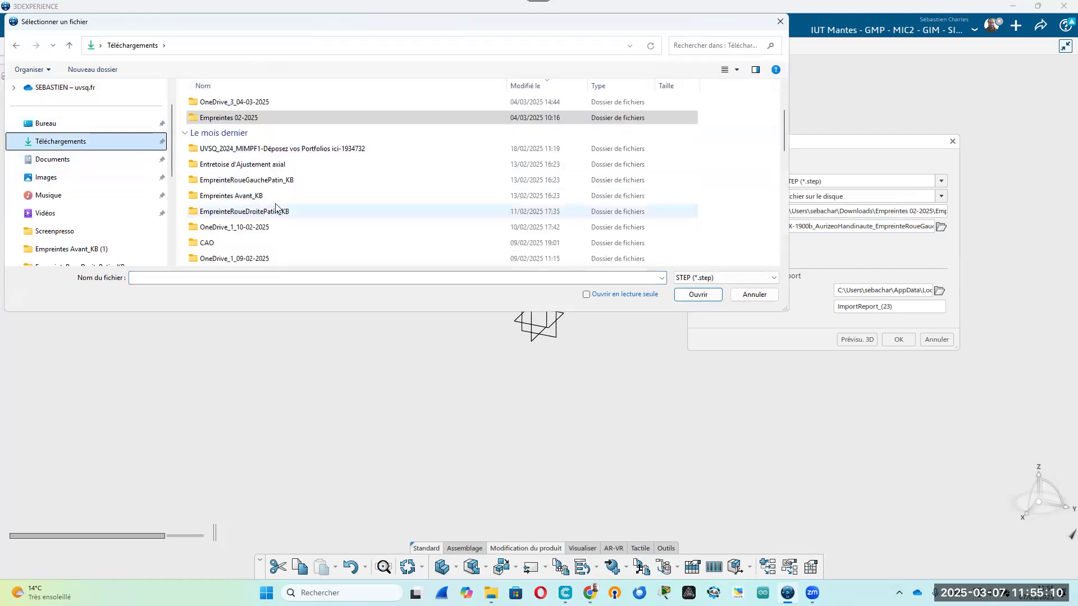
pyautogui.scroll(-3, 278, 236)
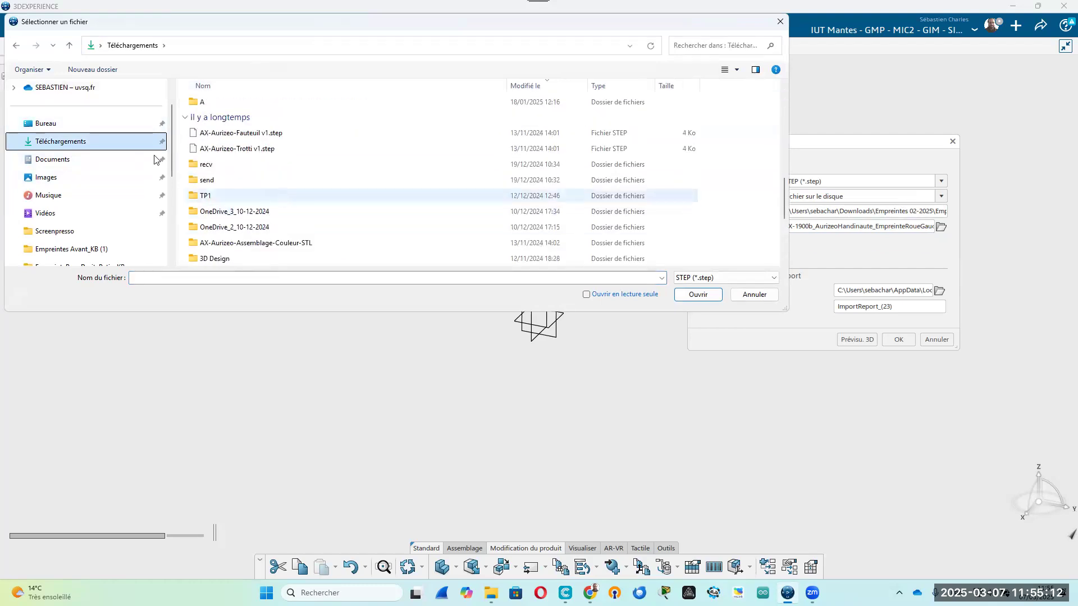
pyautogui.scroll(2, 265, 164)
pyautogui.scroll(3, 303, 169)
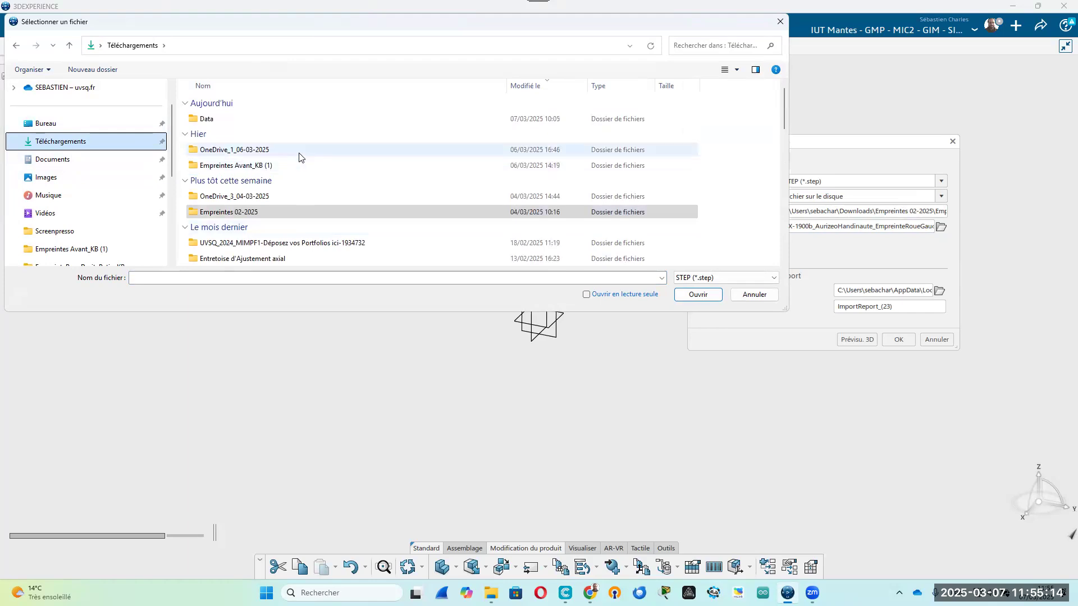
pyautogui.scroll(-7, 301, 163)
pyautogui.scroll(7, 301, 159)
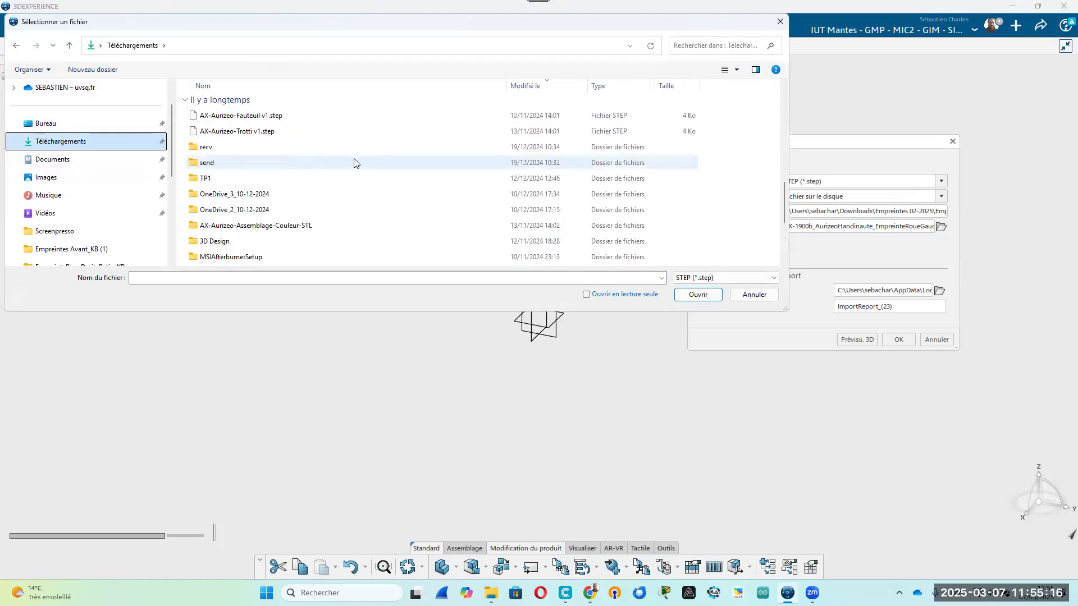
pyautogui.scroll(1, 355, 163)
pyautogui.scroll(-6, 353, 162)
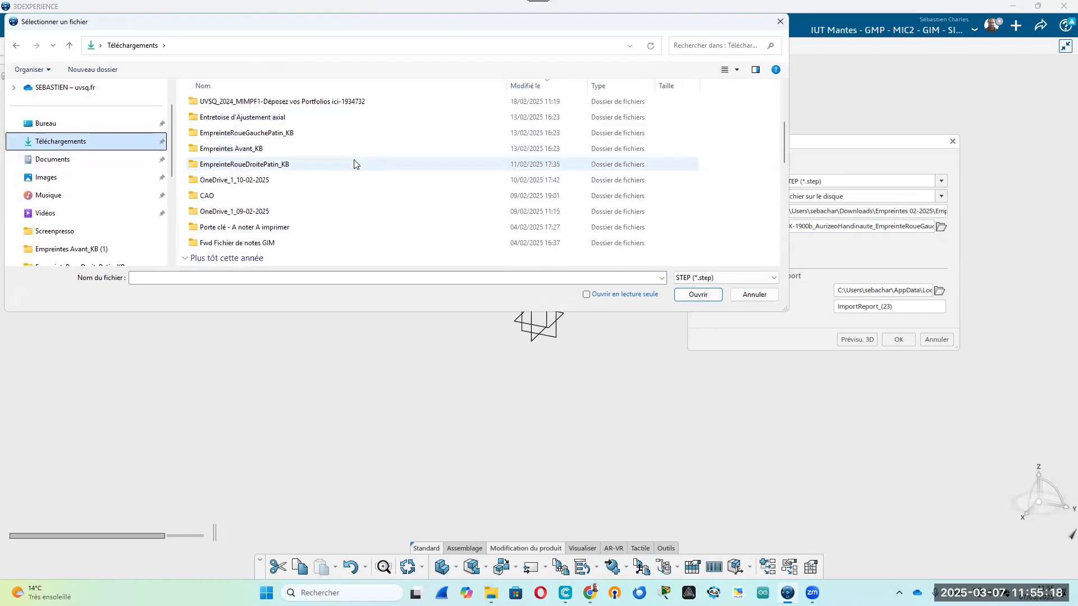
pyautogui.scroll(-1, 335, 175)
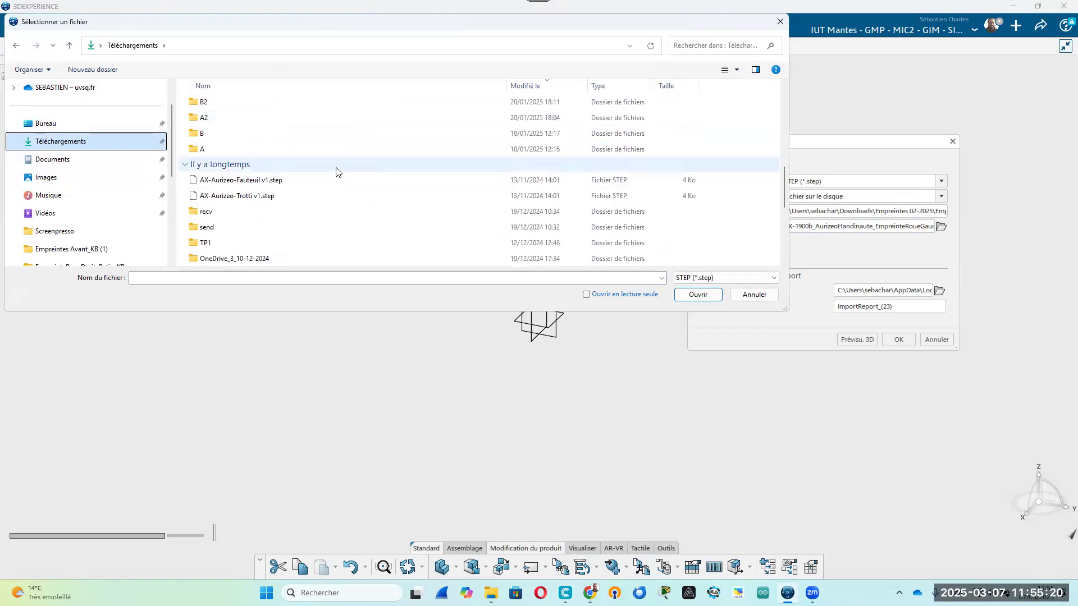
pyautogui.scroll(2, 332, 174)
pyautogui.scroll(5, 330, 174)
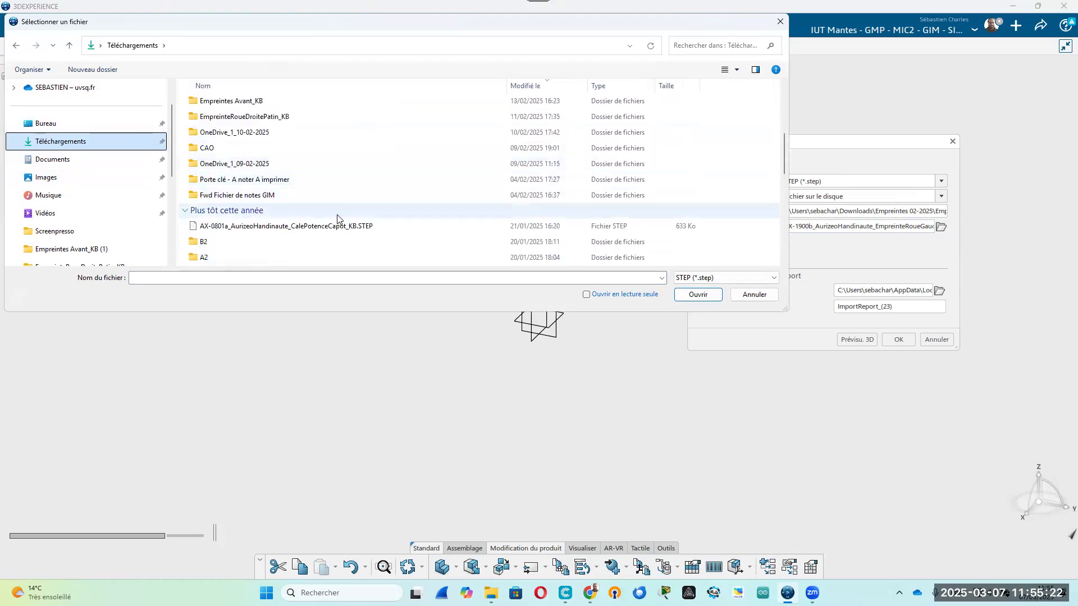
pyautogui.click(98, 161)
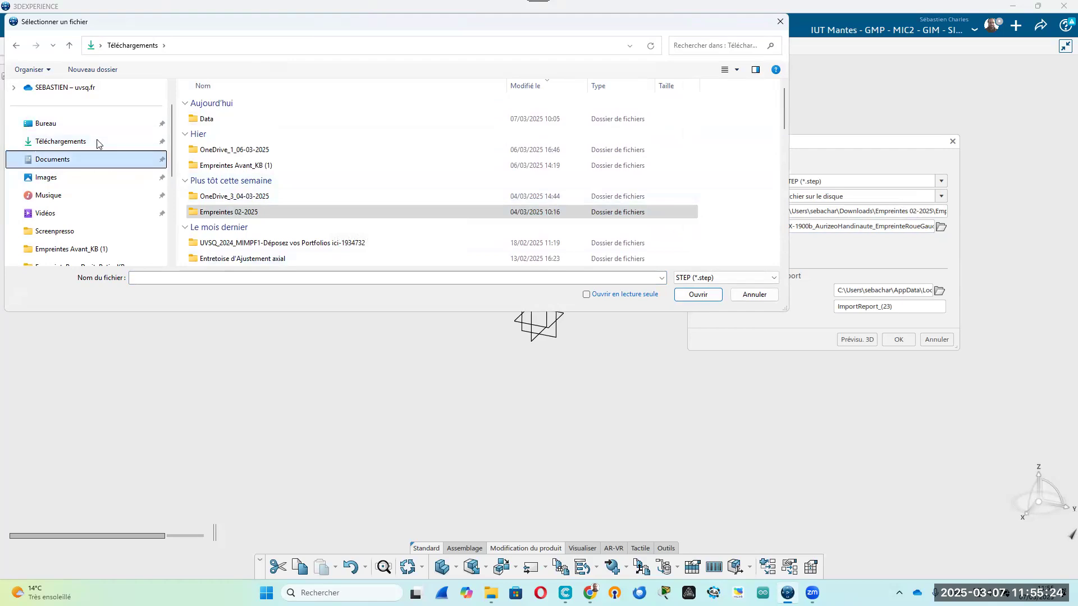
pyautogui.click(97, 141)
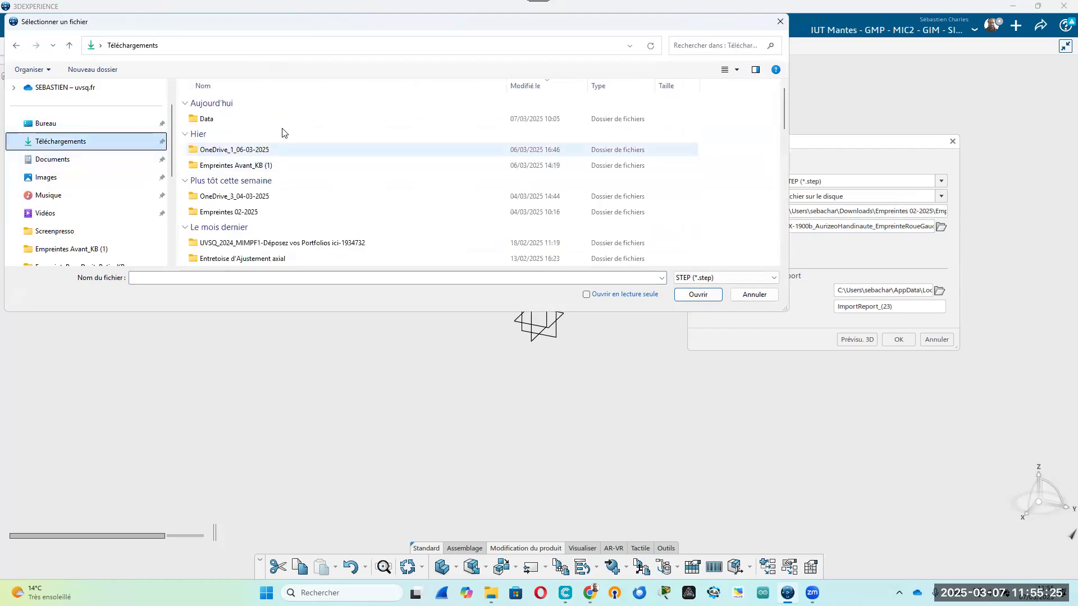
# Switch the file filter to STEP (*.stp), choose ARDUINO-UNO_20.stp from Téléchargements, and run the import
pyautogui.click(744, 276)
pyautogui.click(708, 297)
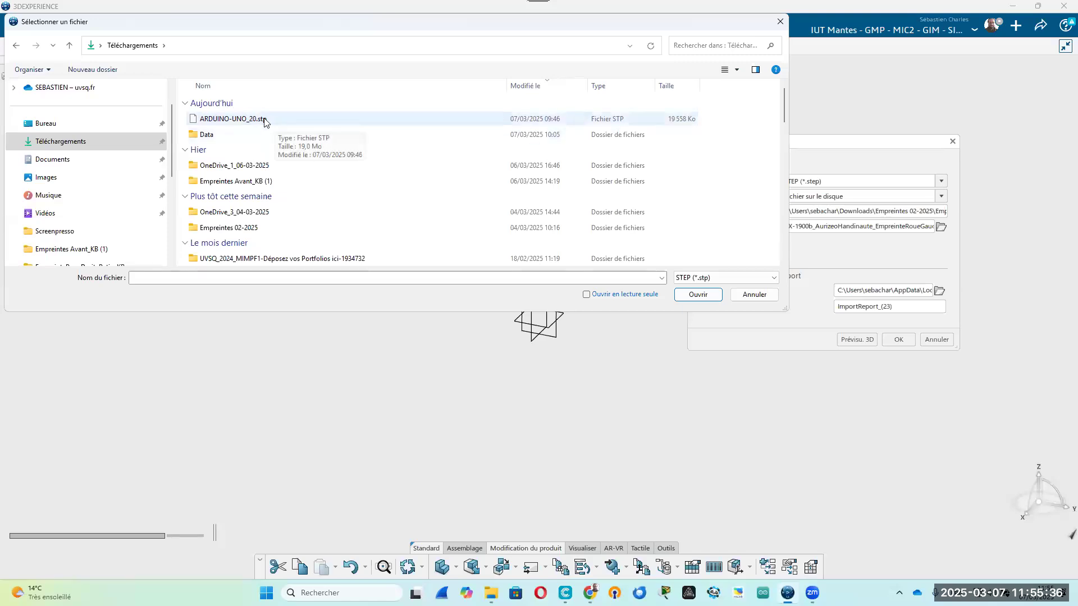
pyautogui.click(281, 120)
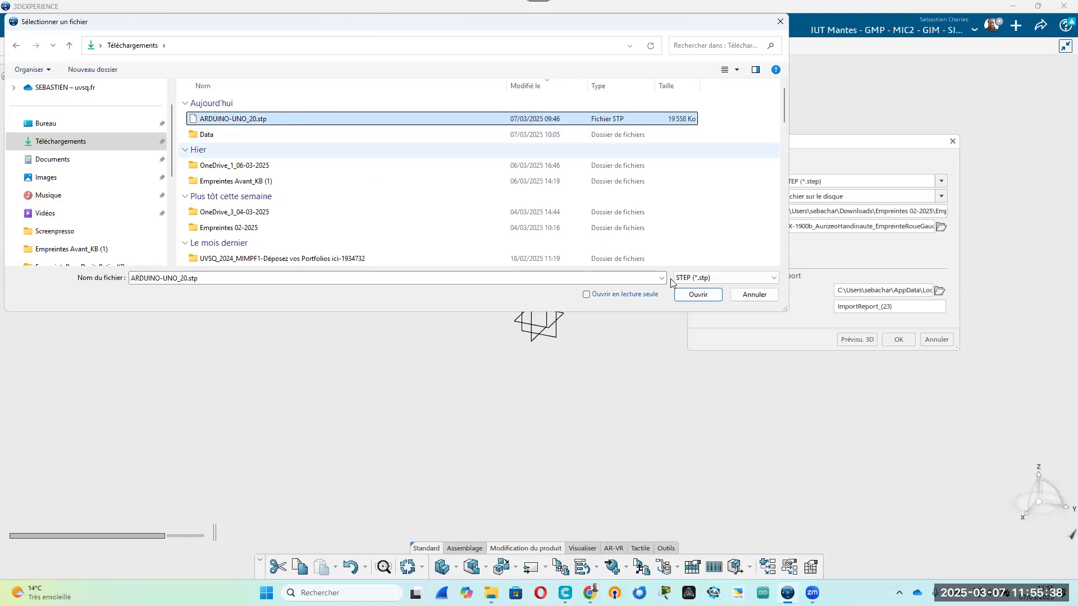
pyautogui.click(698, 294)
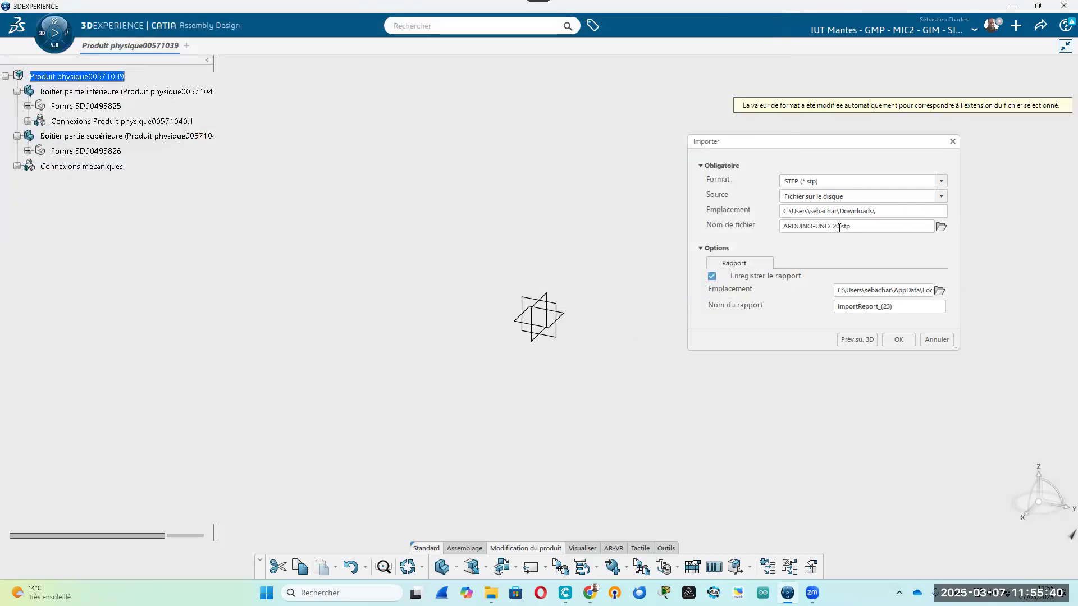
pyautogui.click(899, 341)
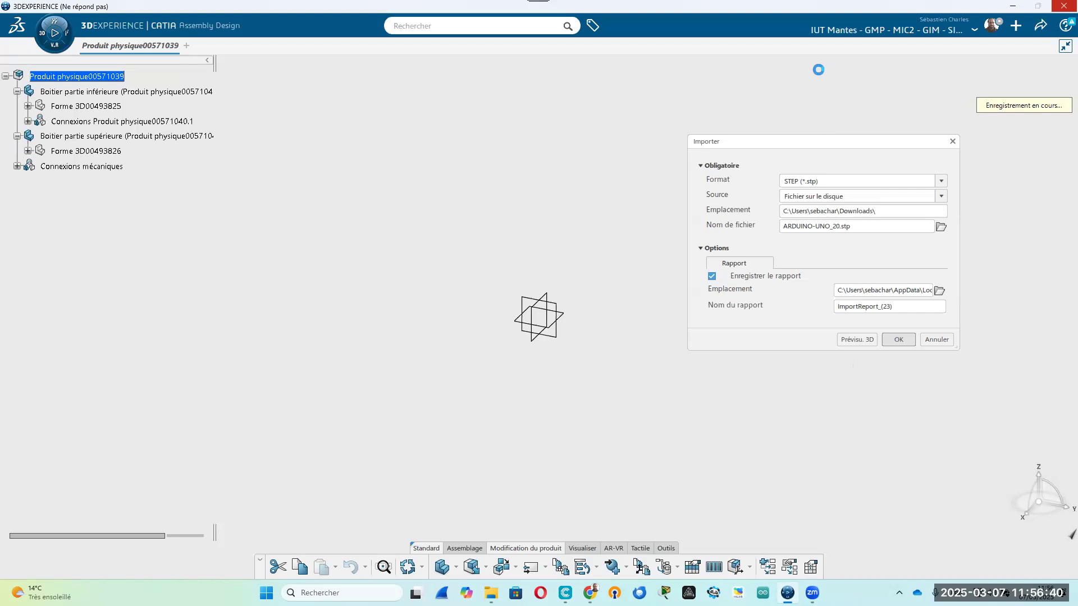
# Switch to the 3DEXPERIENCE dashboard in the browser and maximize the Bookmark Editor widget
pyautogui.click(590, 593)
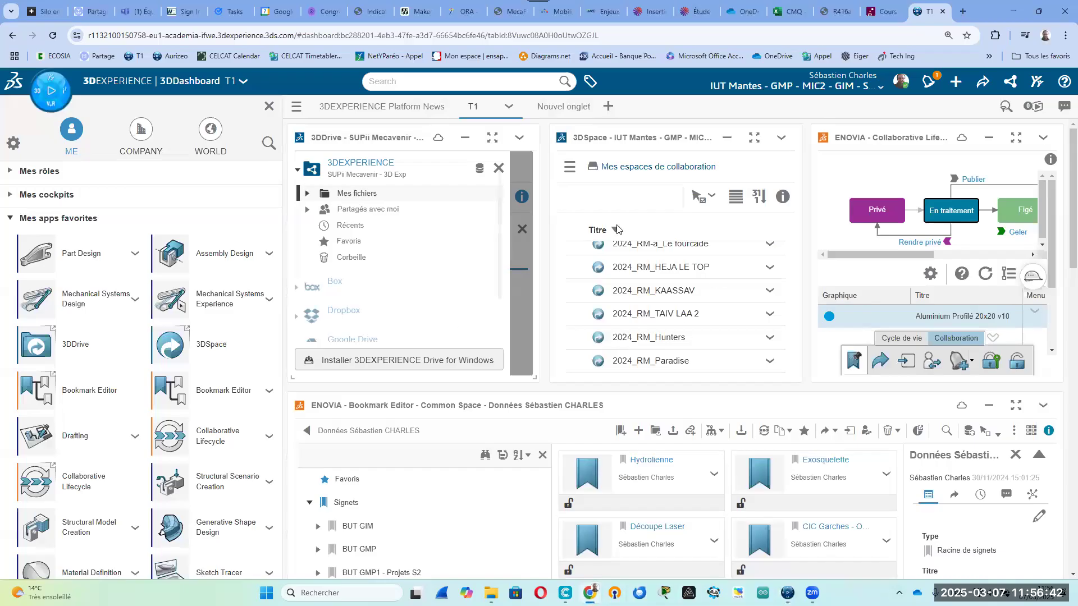
pyautogui.scroll(-3, 680, 419)
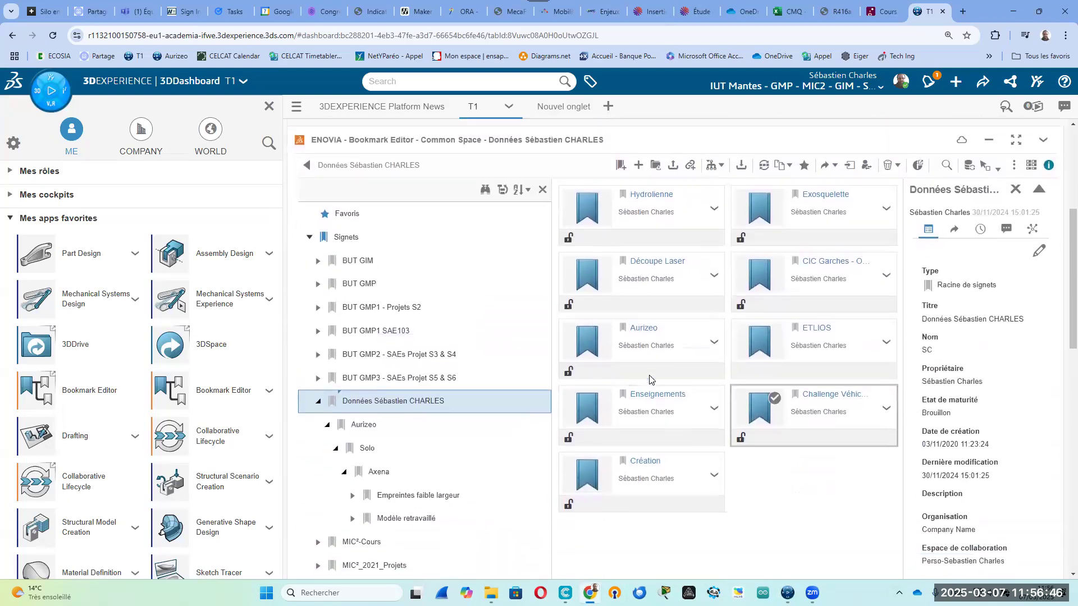
pyautogui.scroll(-1, 646, 376)
pyautogui.scroll(1, 780, 356)
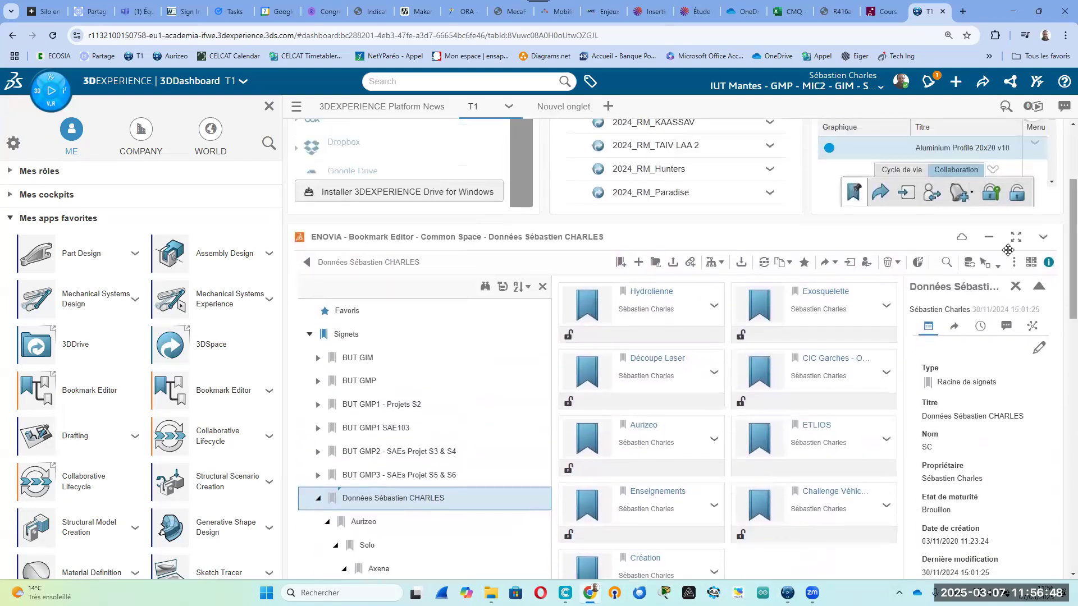
pyautogui.click(1016, 236)
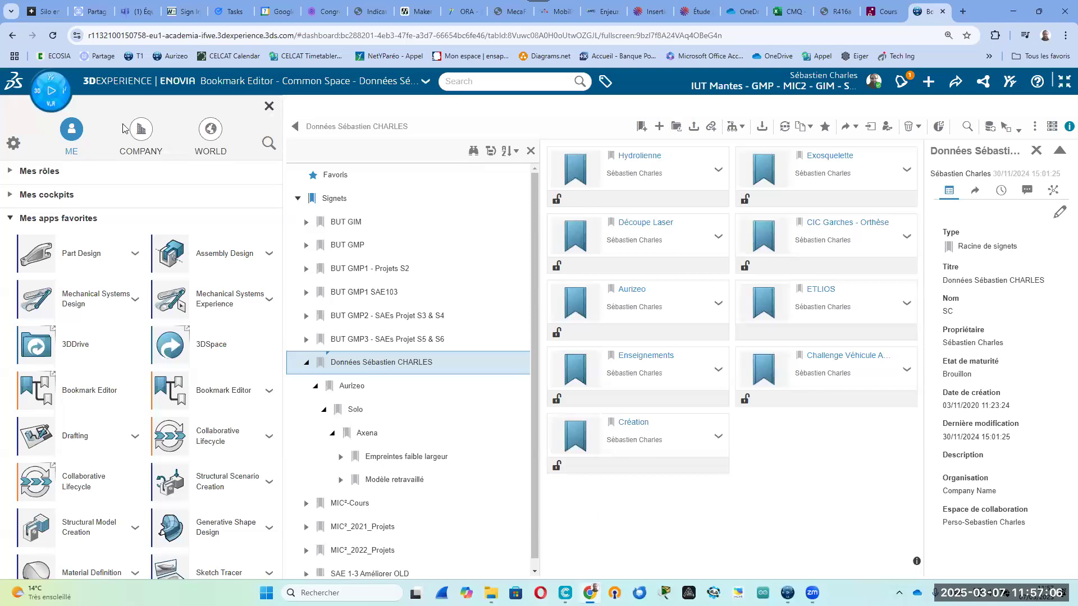
# Search the apps for "book", open Bookmark Editor, and widen the Titre column of its content list
pyautogui.click(43, 101)
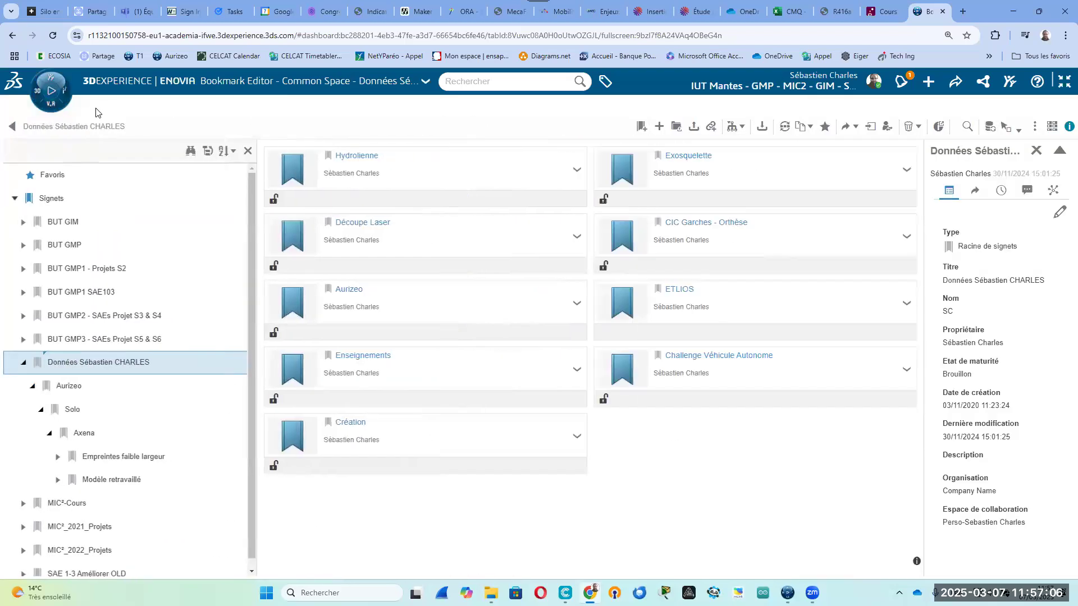
pyautogui.click(40, 104)
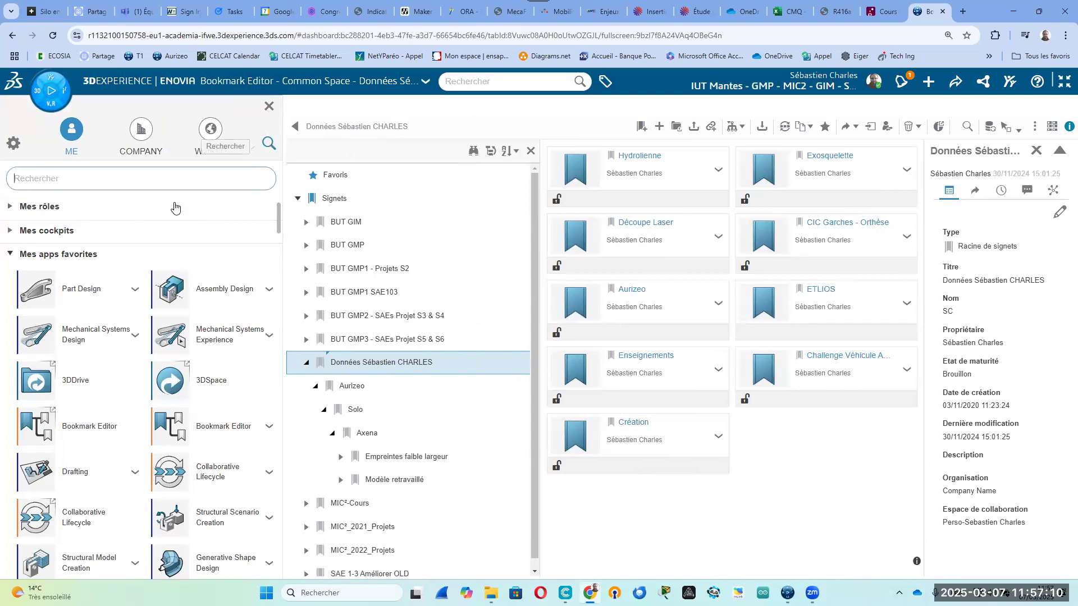
pyautogui.click(182, 183)
pyautogui.write('book')
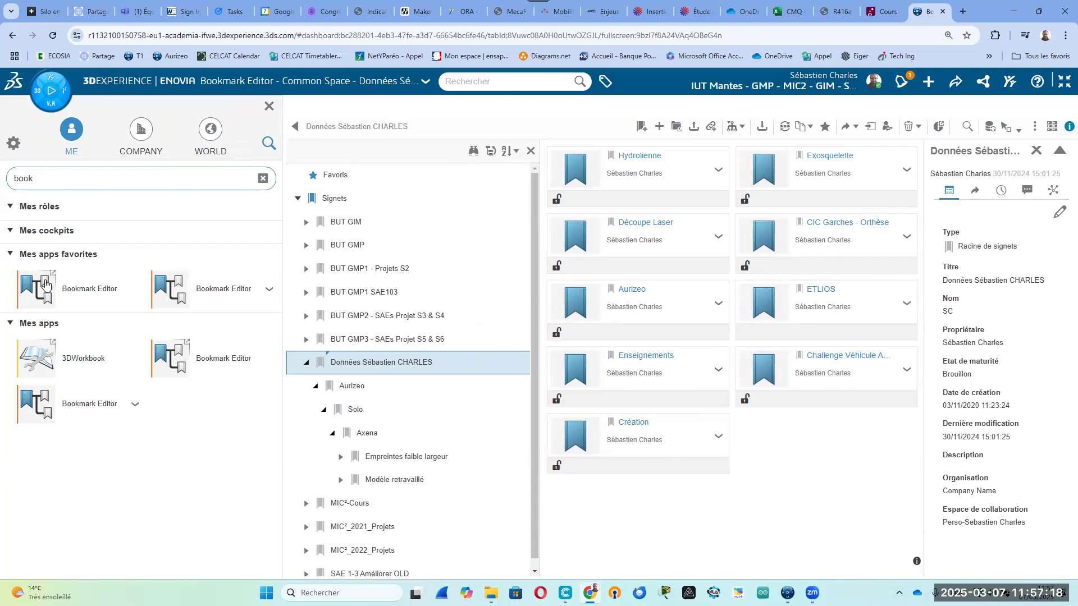
pyautogui.click(45, 285)
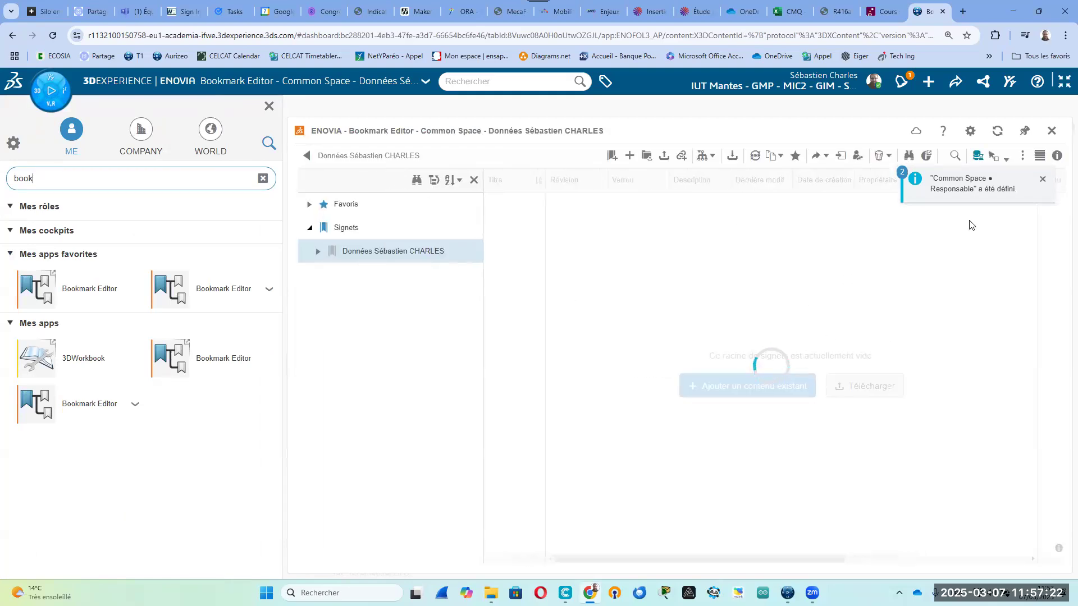
pyautogui.click(1041, 182)
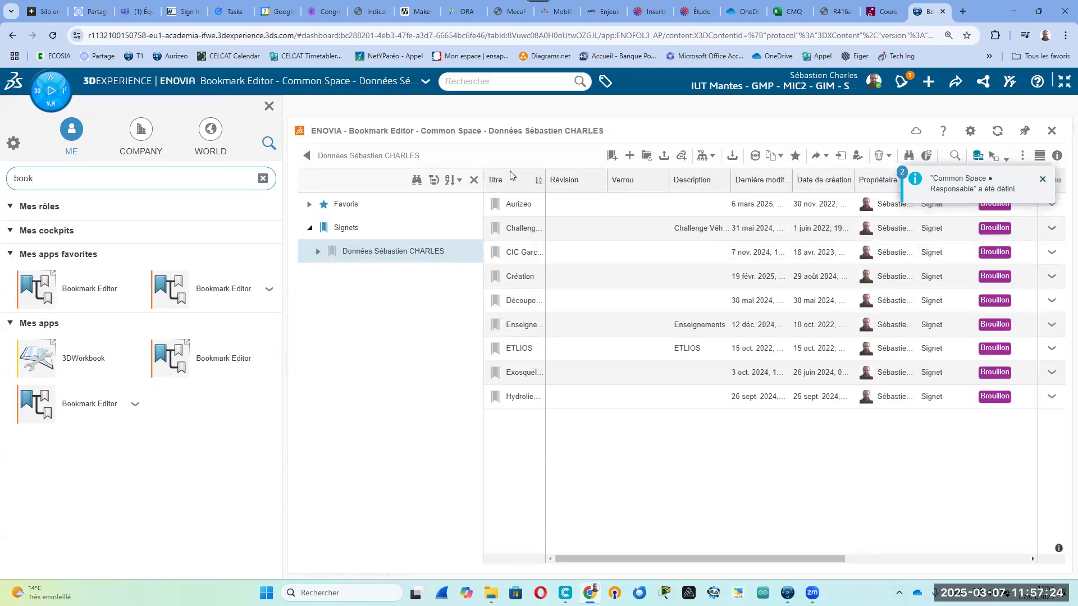
pyautogui.moveTo(546, 180); pyautogui.dragTo(697, 180)
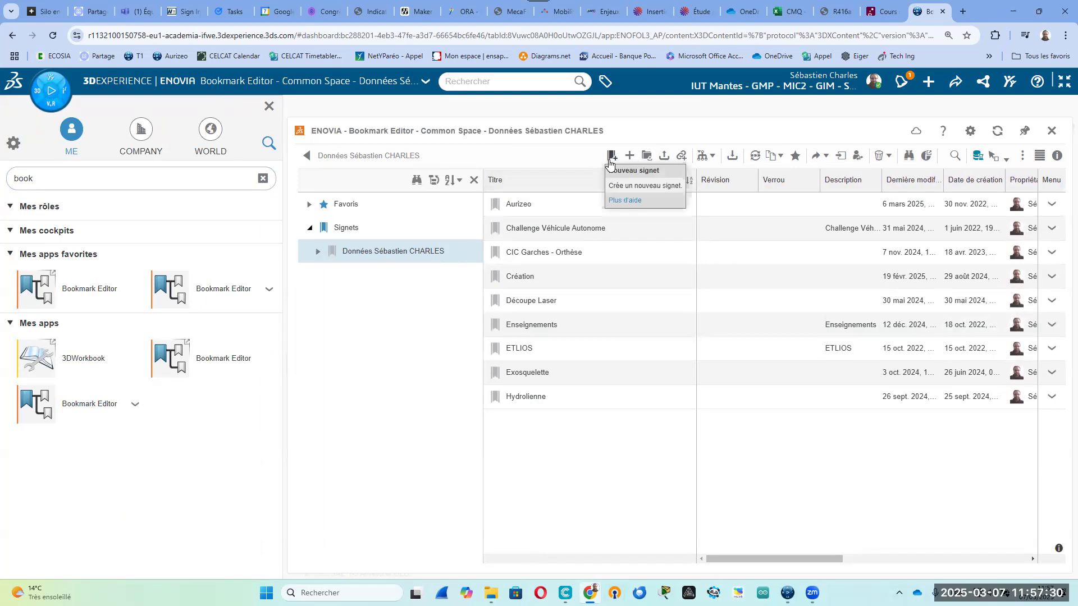
# Create a bookmark titled "Boitier" under the selected personal data bookmark root and open it
pyautogui.click(611, 156)
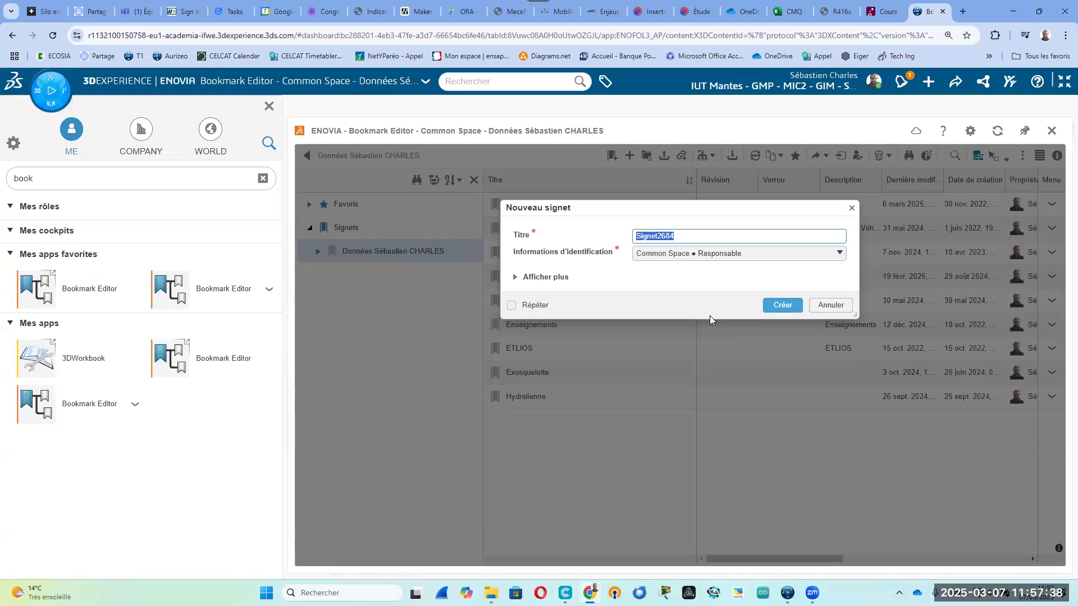
pyautogui.write('Boitiu')
pyautogui.press('BackSpace')
pyautogui.write('er')
pyautogui.press('Return')
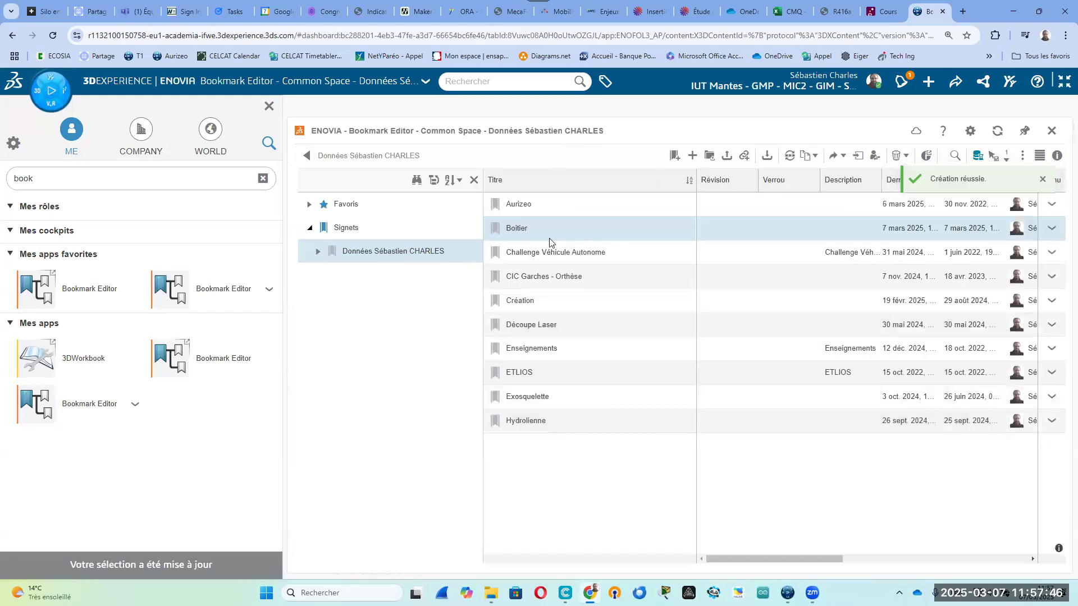
pyautogui.doubleClick(548, 233)
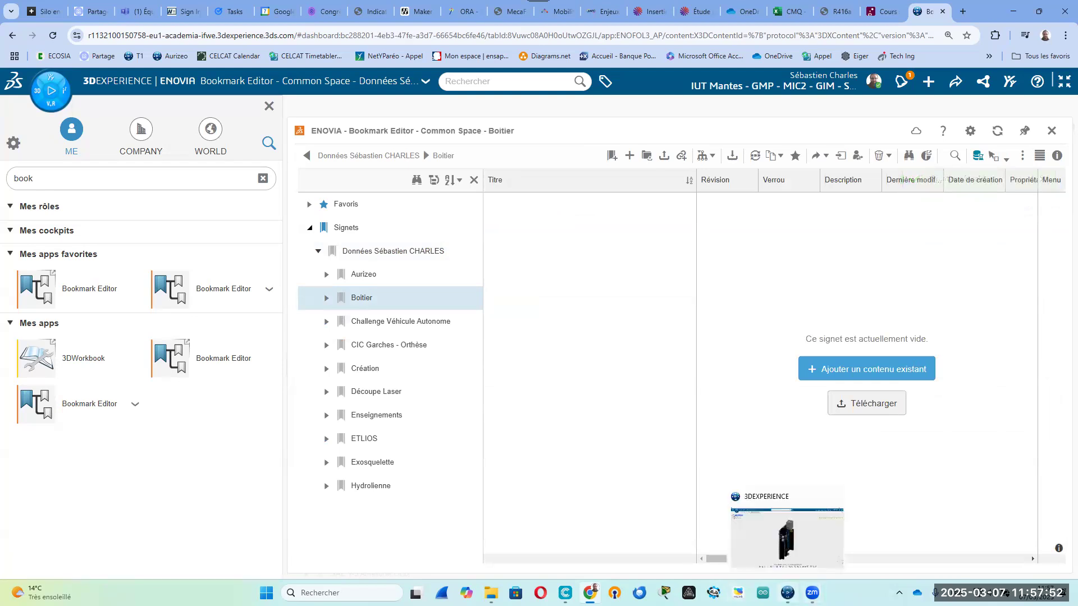
# Switch back to CATIA, dismiss the import reports, and insert ARDUINO-UNO_20 A.1 under the root product of the housing assembly
pyautogui.click(788, 594)
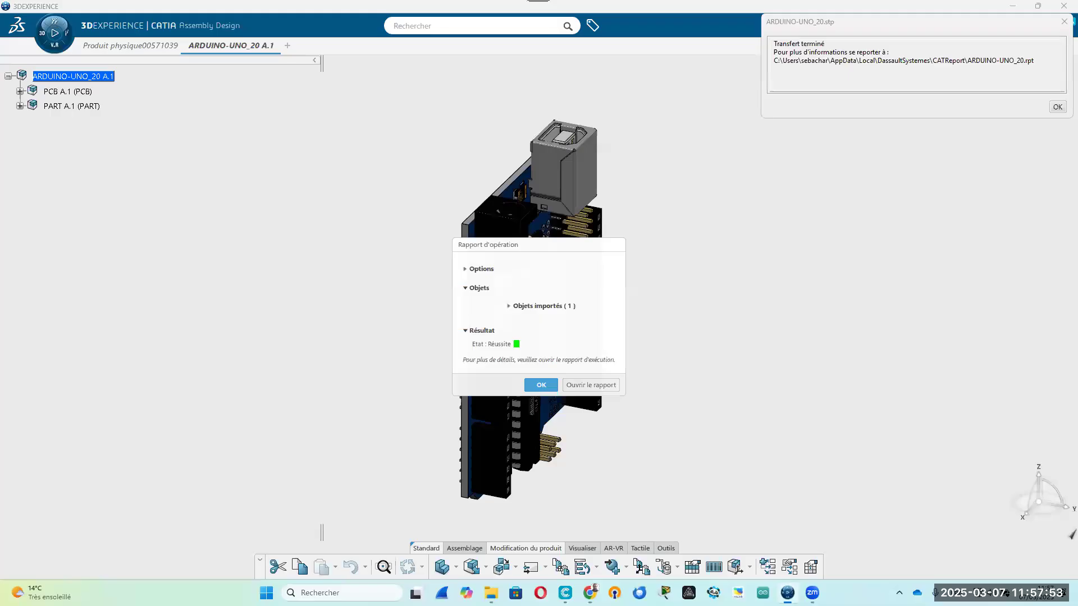
pyautogui.click(542, 387)
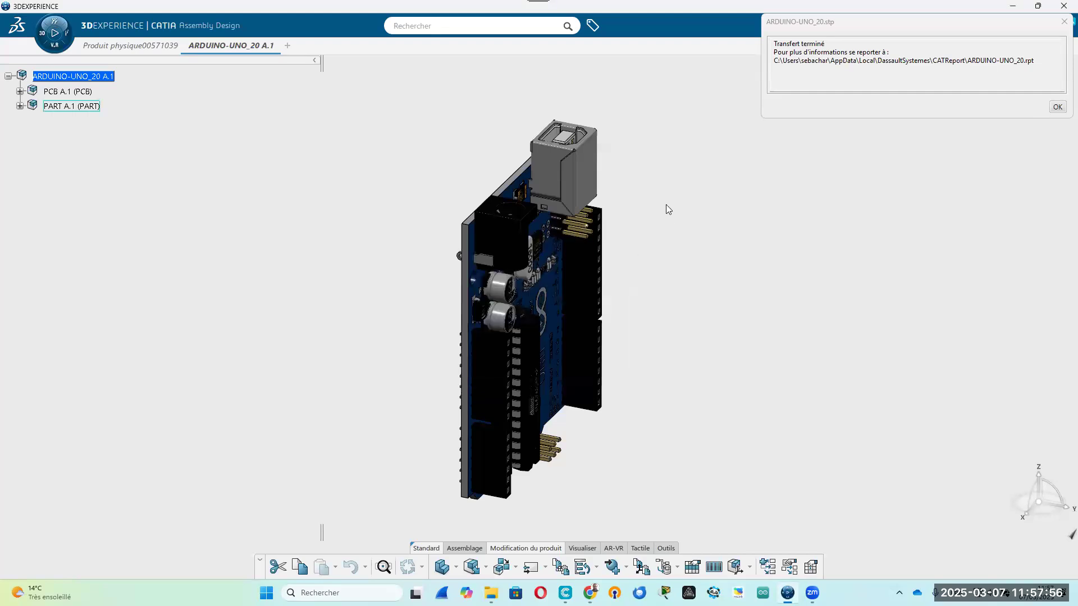
pyautogui.click(1058, 107)
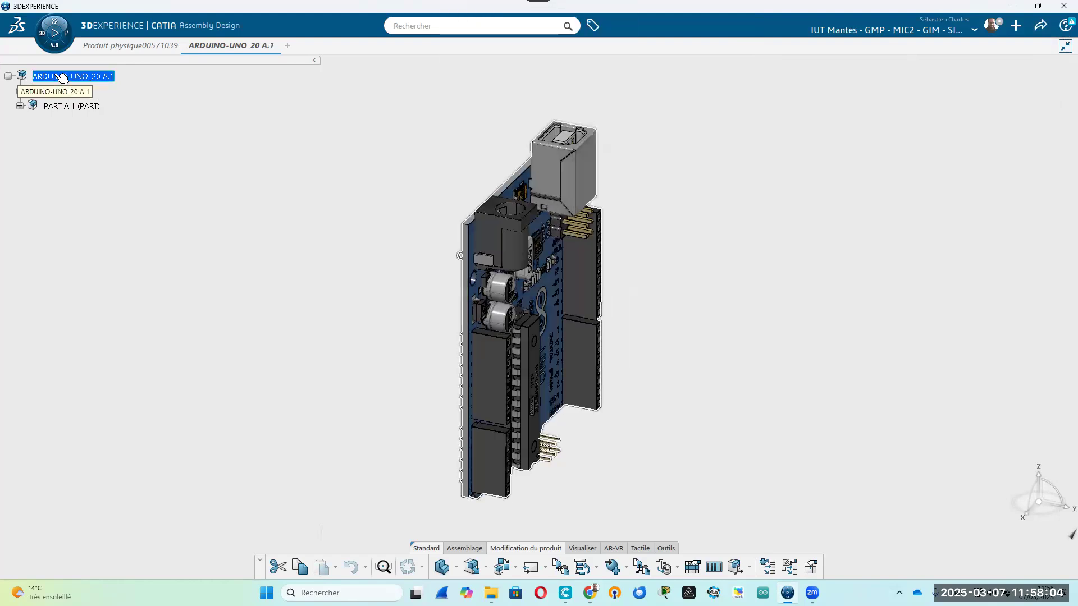
pyautogui.moveTo(61, 76); pyautogui.dragTo(104, 116)
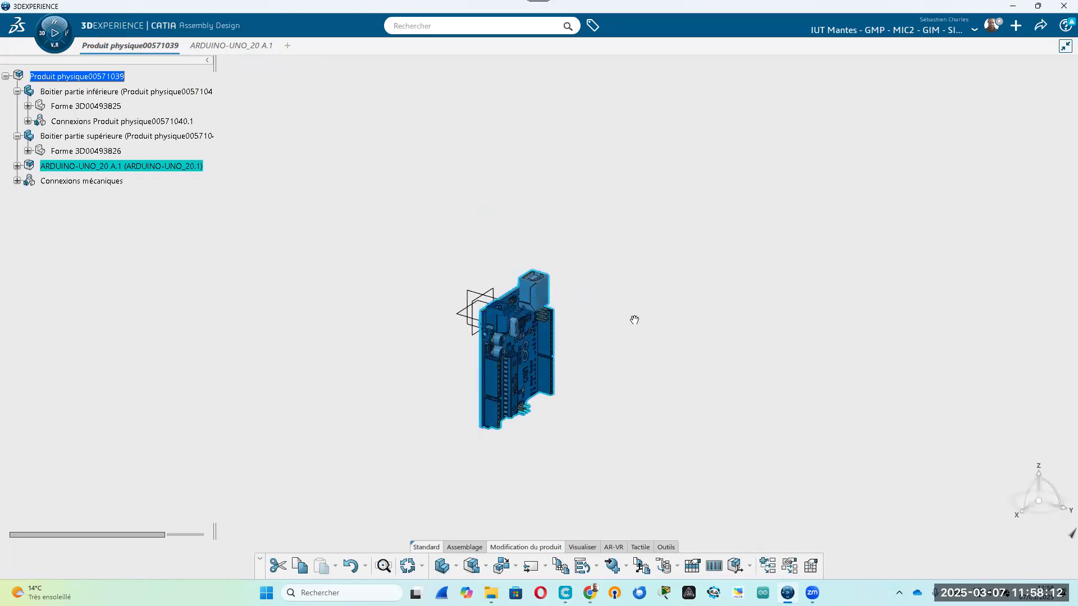
# Set the root product's title to "Boitier carte arduino uno" in its properties and save the assembly
pyautogui.rightClick(112, 77)
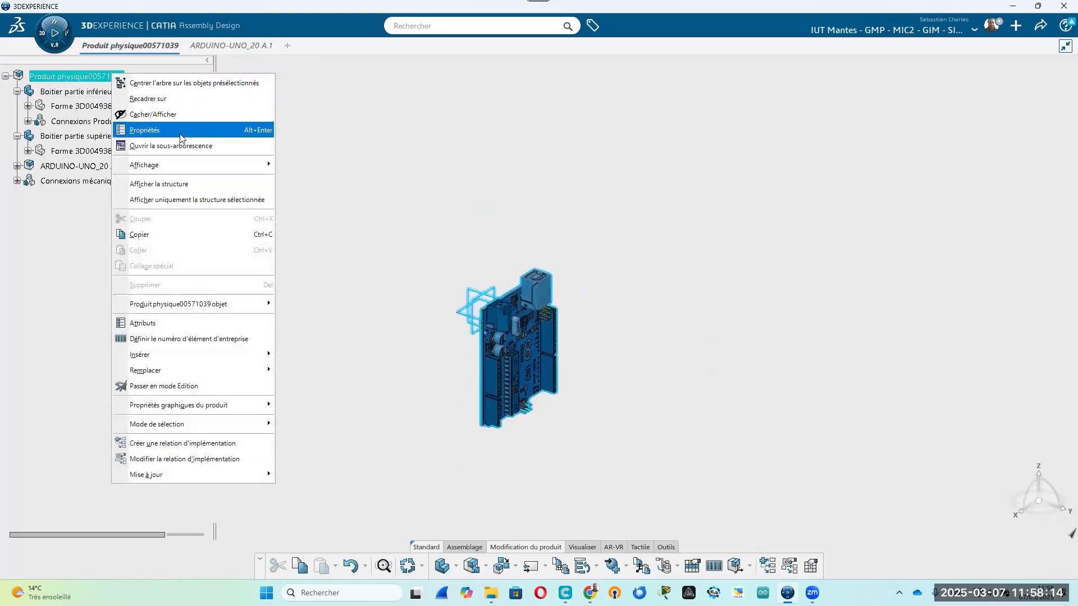
pyautogui.press('Return')
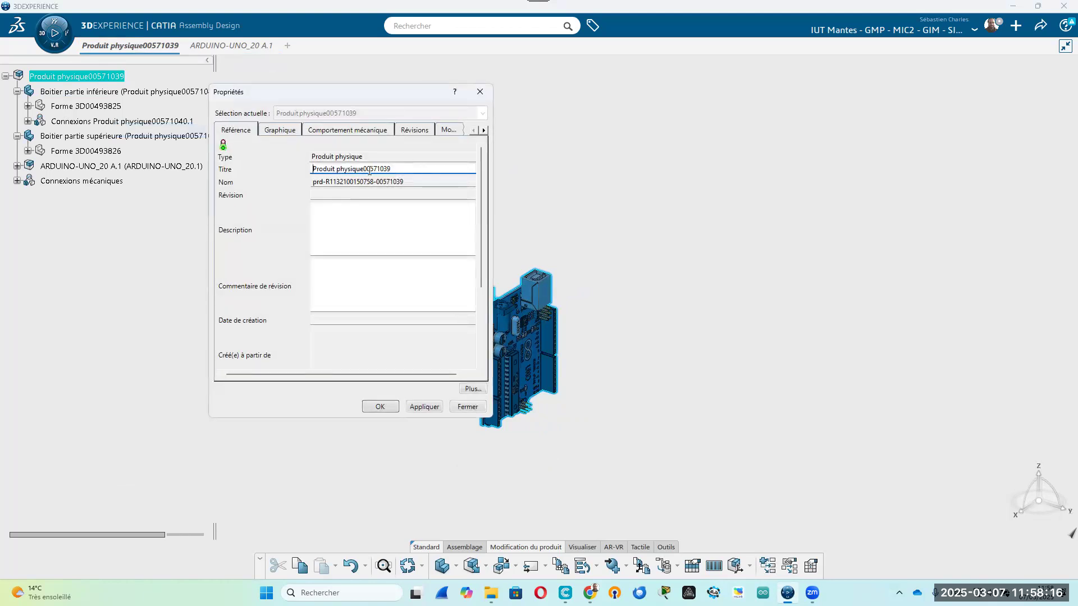
pyautogui.write('B')
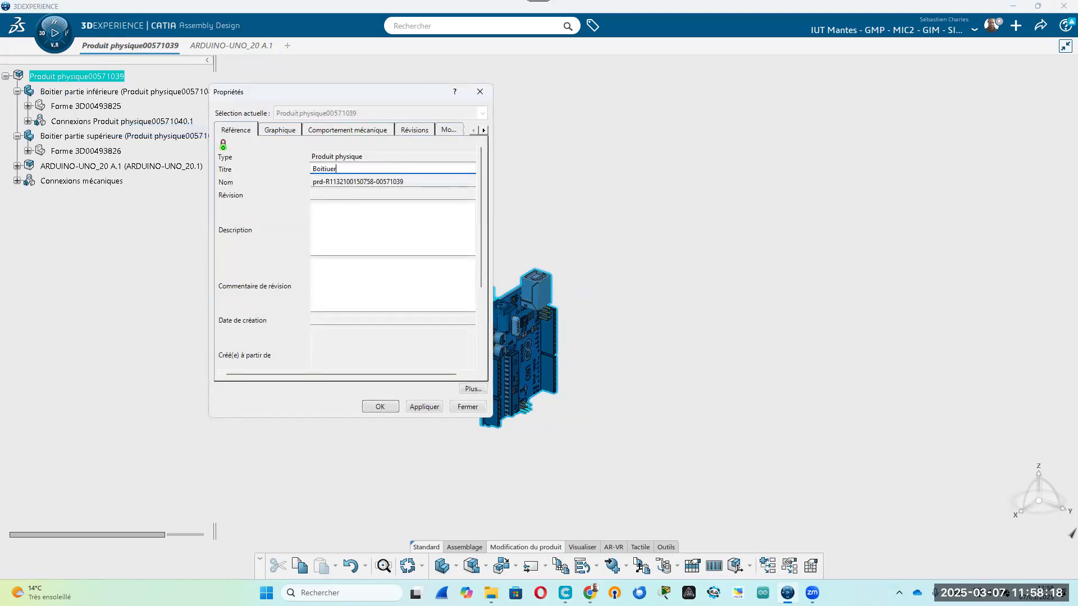
pyautogui.write('oitier carte arduino uno')
pyautogui.press('Return')
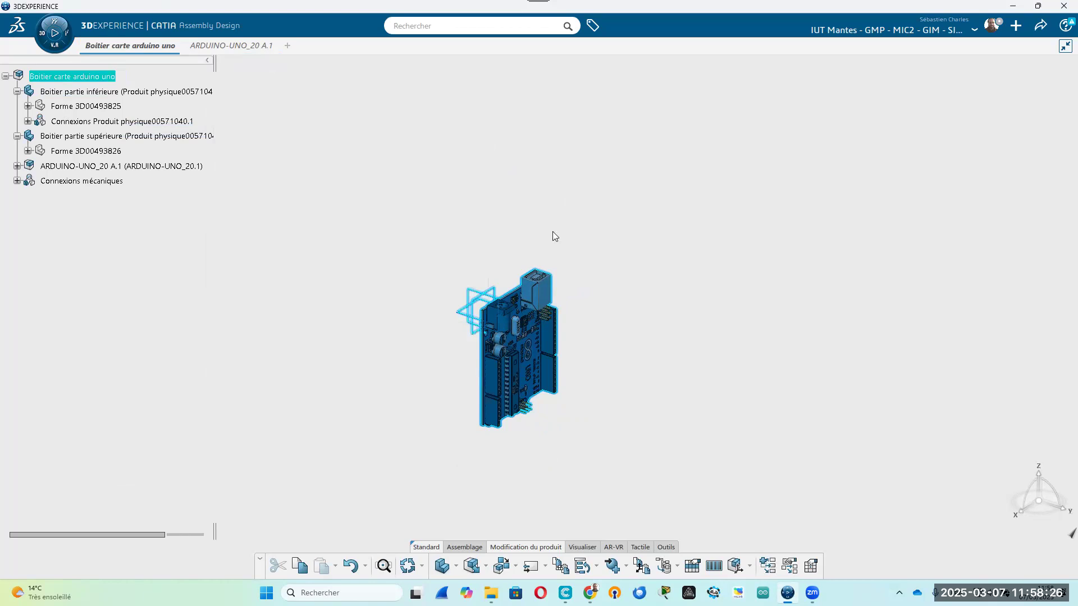
pyautogui.hotkey('ctrl', 's')
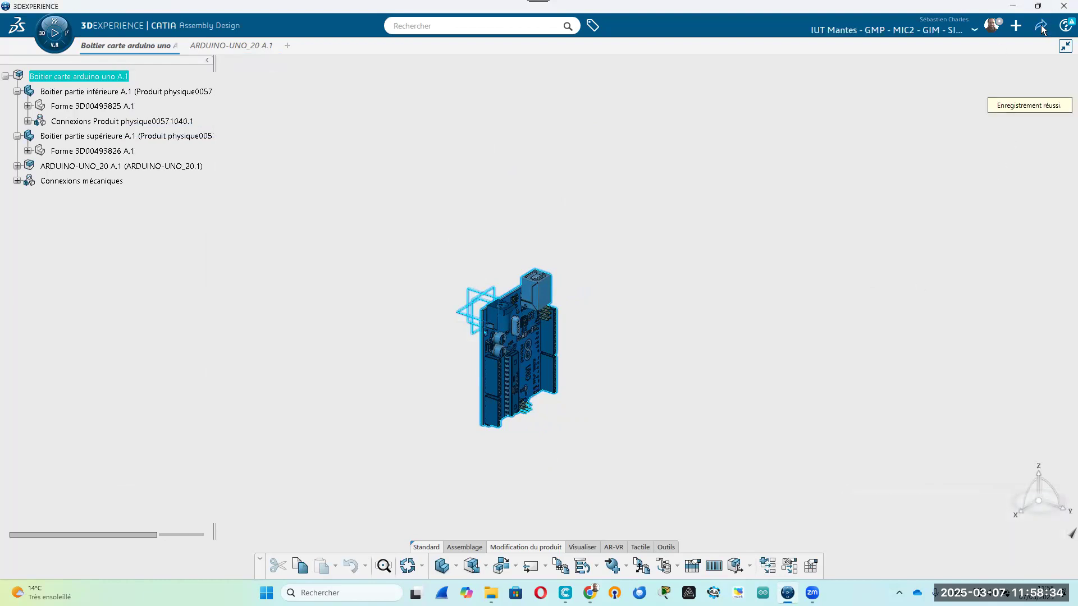
# Add the root product Boitier carte arduino uno to the Boitier bookmark in Bookmark Editor, then reload the bookmark and select the product
pyautogui.click(434, 139)
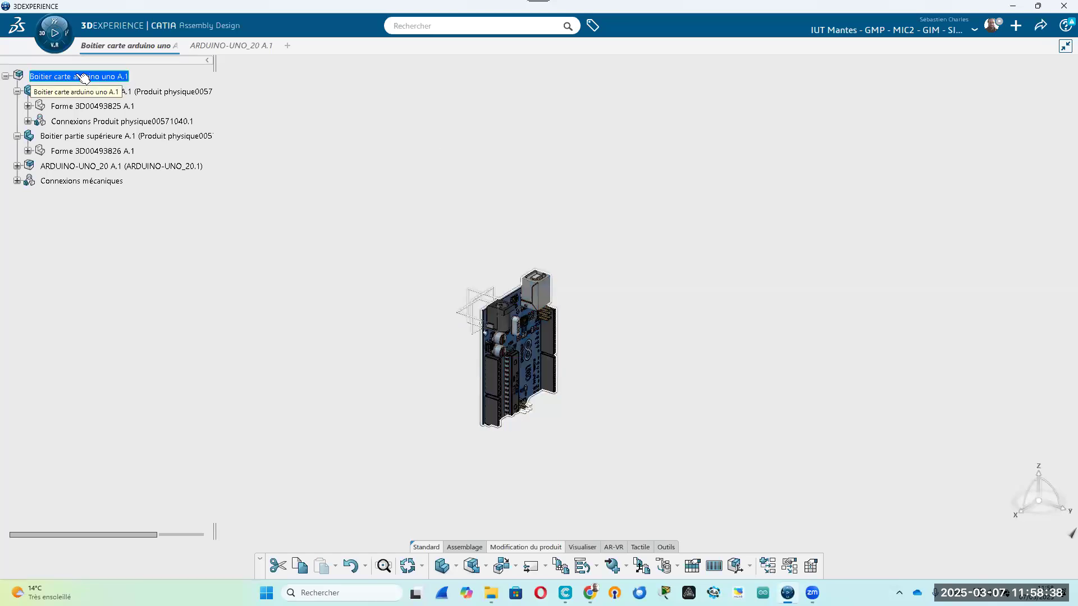
pyautogui.moveTo(62, 77); pyautogui.dragTo(646, 247)
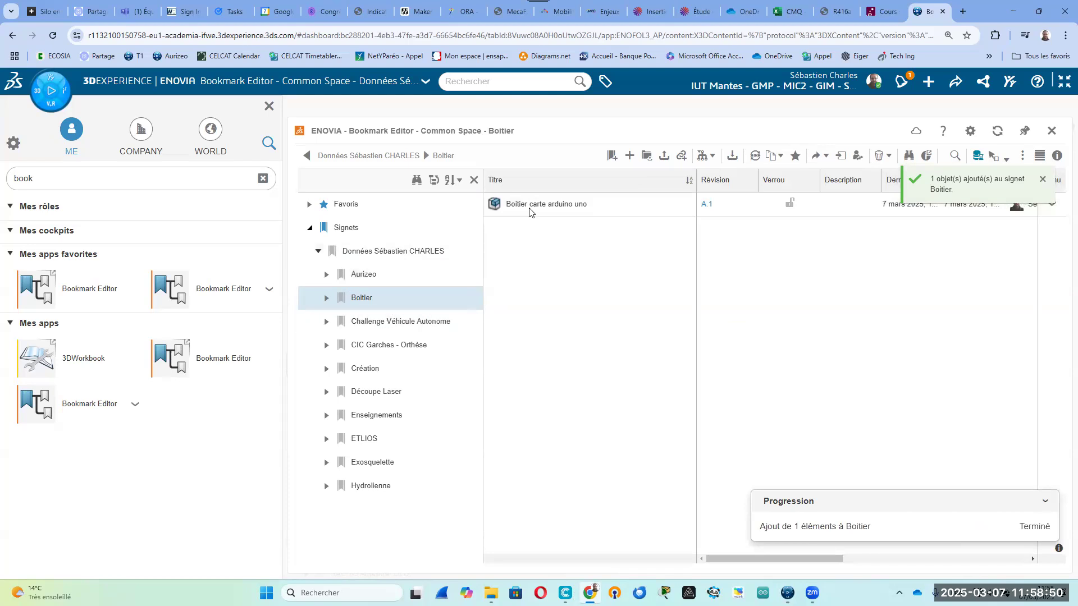
pyautogui.click(348, 276)
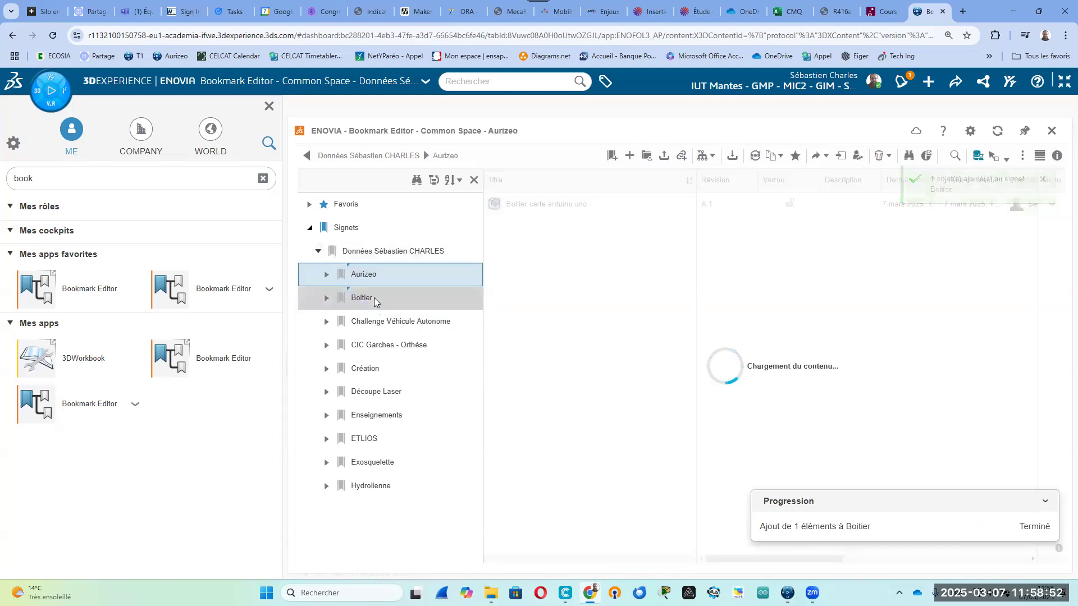
pyautogui.click(371, 300)
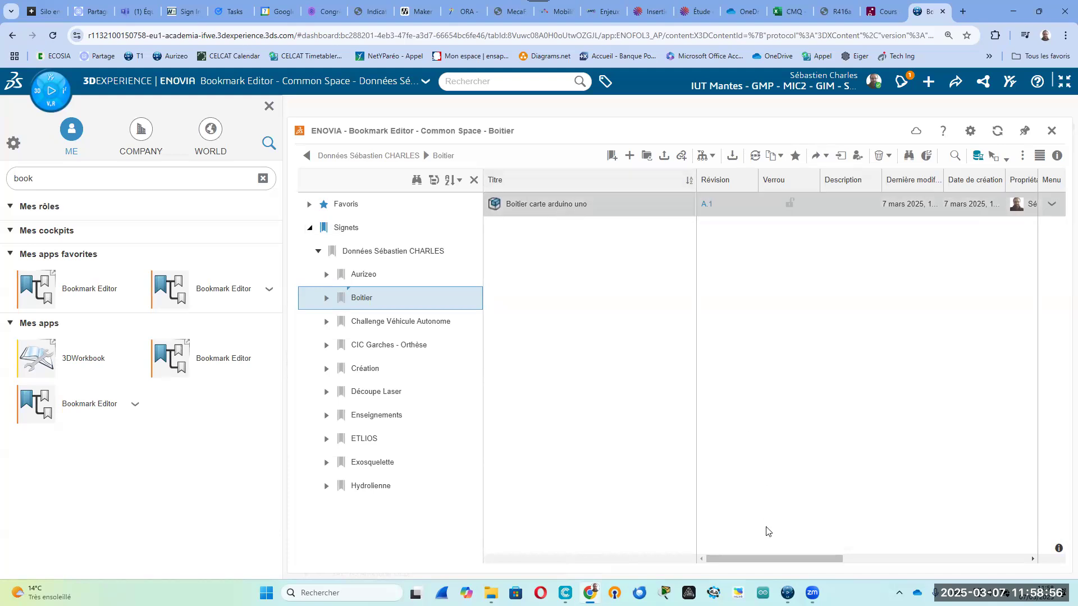
pyautogui.click(578, 211)
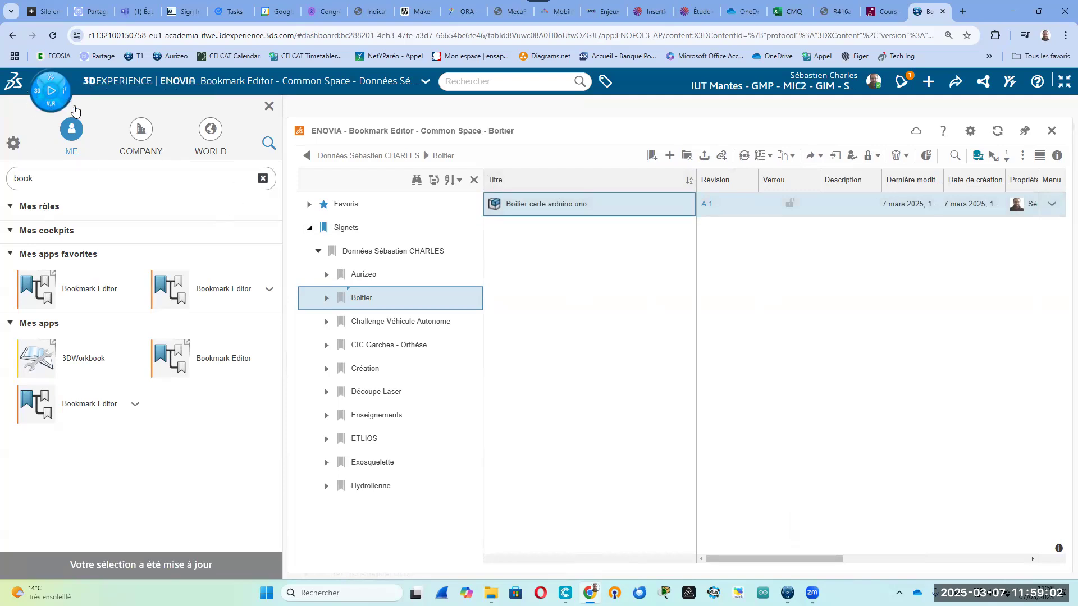
# Clear the app search and look through the full list of roles and favourite apps
pyautogui.click(263, 179)
pyautogui.scroll(-10, 121, 264)
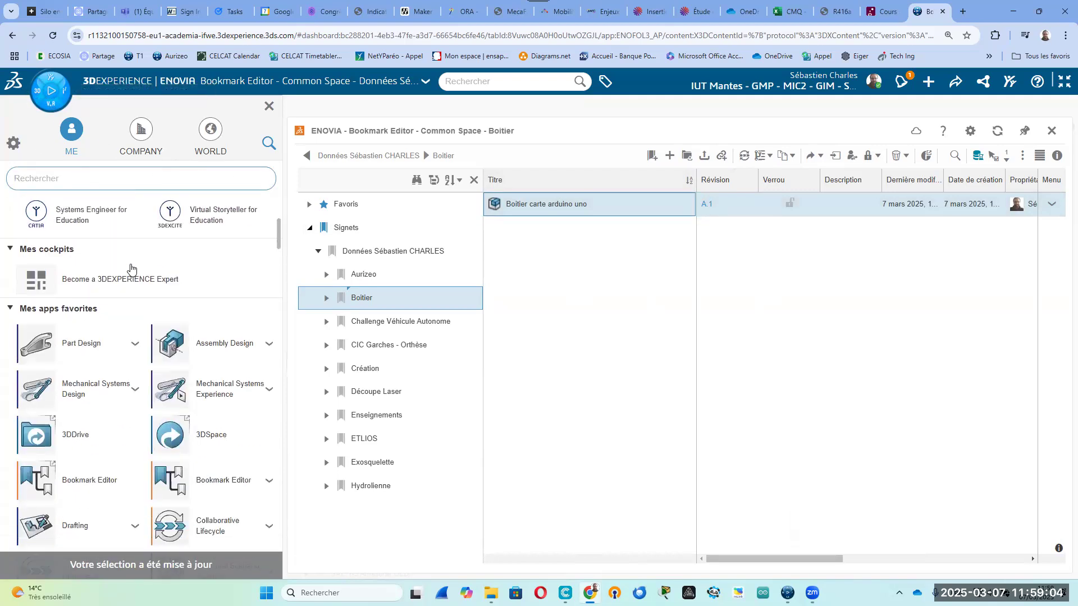
pyautogui.scroll(2, 131, 296)
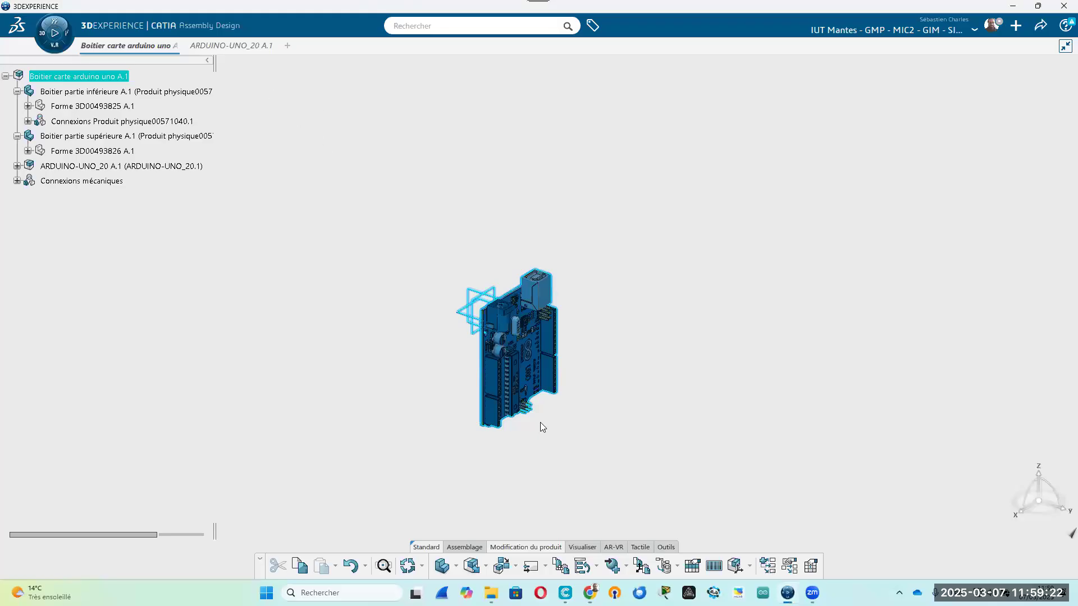
# Switch back to CATIA, deselect the assembly, and examine the Arduino board's front, side and connectors
pyautogui.click(450, 187)
pyautogui.moveTo(658, 305); pyautogui.dragTo(373, 360, button='middle')
pyautogui.moveTo(298, 424); pyautogui.dragTo(347, 413, button='middle')
pyautogui.moveTo(425, 305); pyautogui.dragTo(504, 238, button='middle')
pyautogui.moveTo(581, 354); pyautogui.dragTo(394, 349, button='middle')
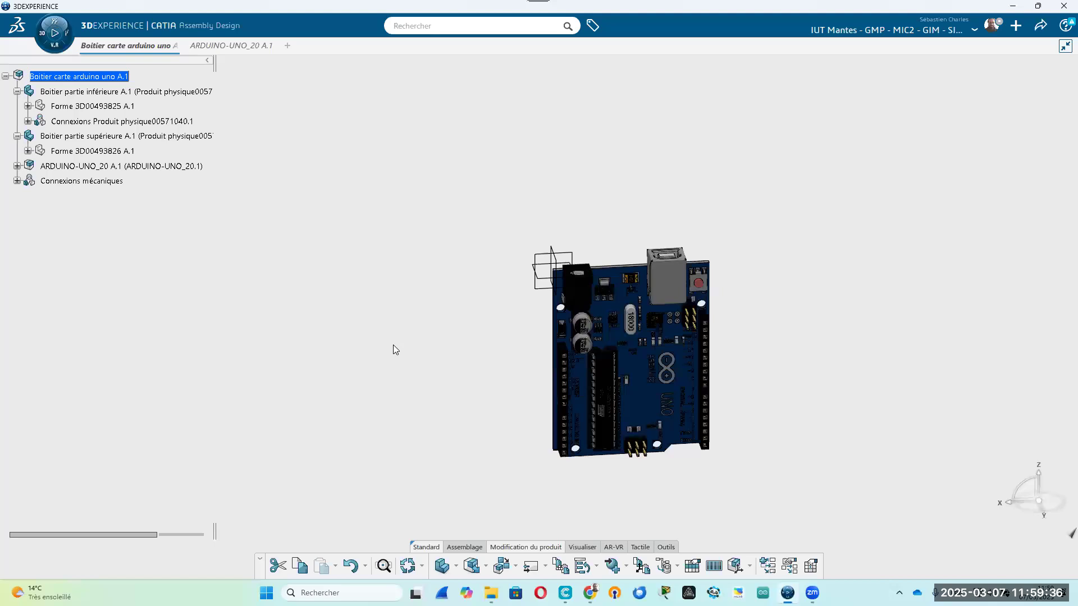
pyautogui.moveTo(393, 344); pyautogui.dragTo(475, 157, button='middle')
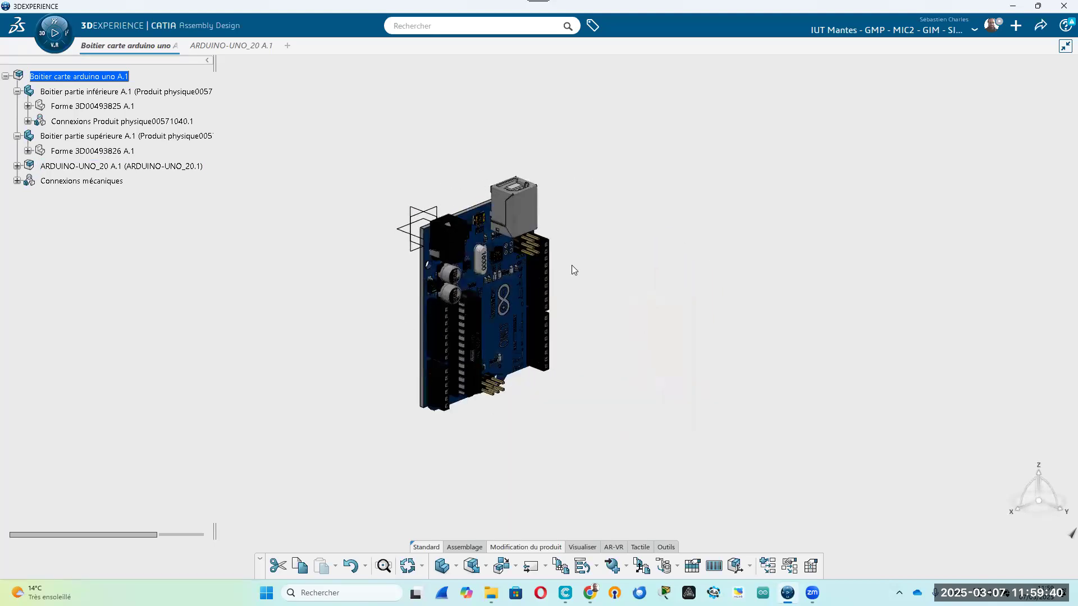
pyautogui.moveTo(585, 435); pyautogui.dragTo(131, 138, button='middle')
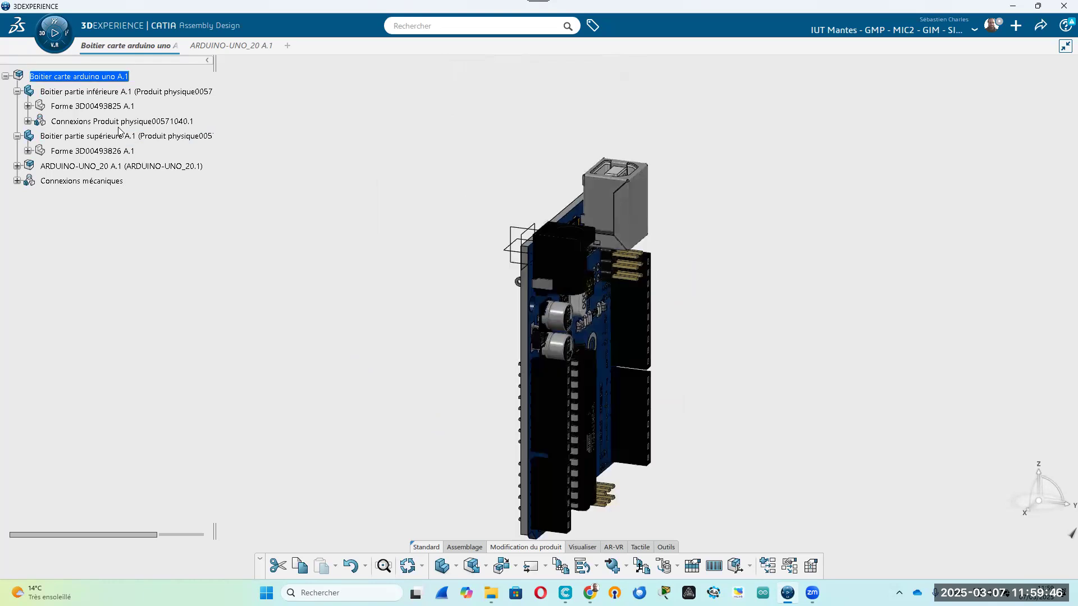
# Hide Boitier partie supérieure and turn the assembly to face the underside of the board
pyautogui.click(119, 136)
pyautogui.rightClick(119, 135)
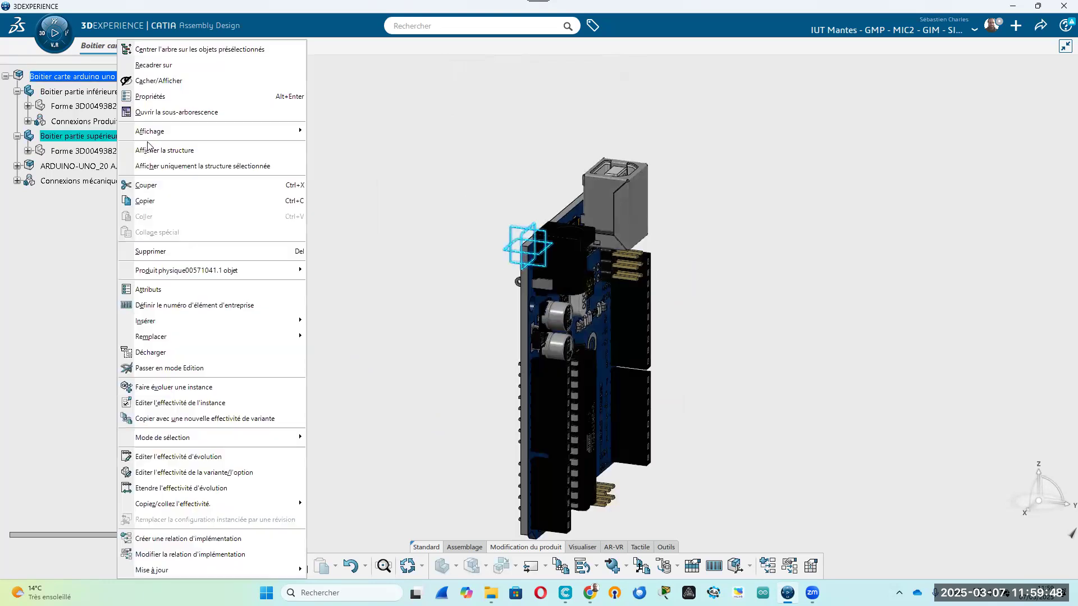
pyautogui.click(159, 81)
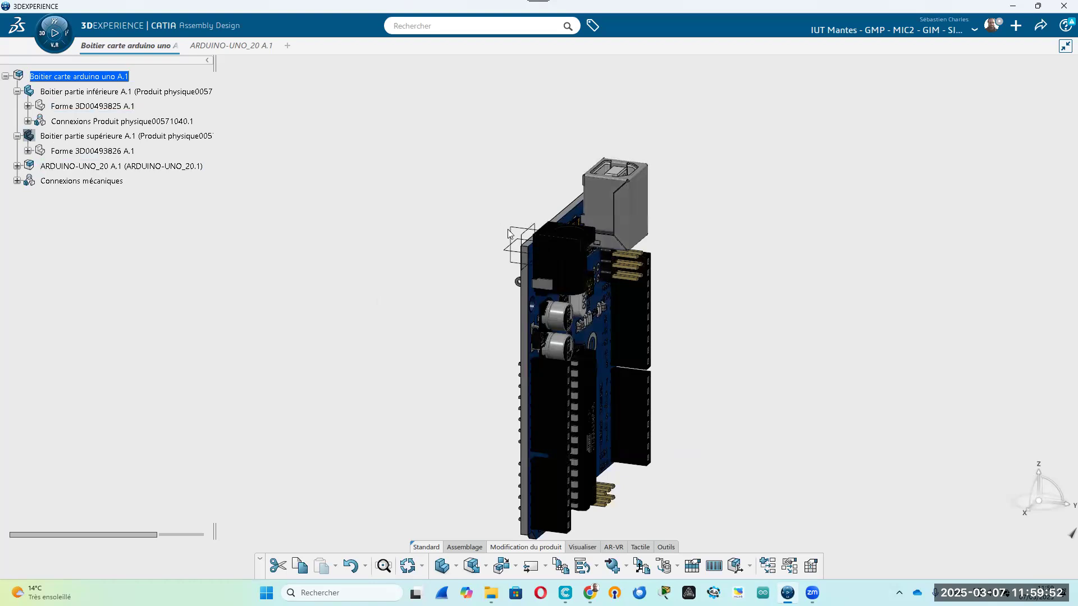
pyautogui.rightClick(78, 142)
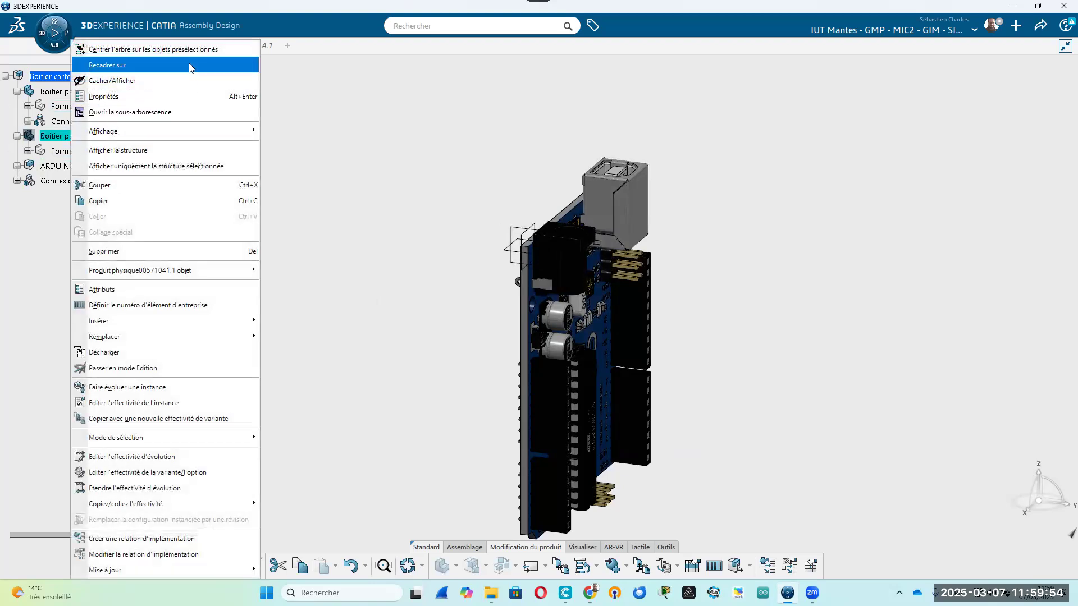
pyautogui.click(322, 109)
pyautogui.moveTo(404, 246); pyautogui.dragTo(84, 265, button='middle')
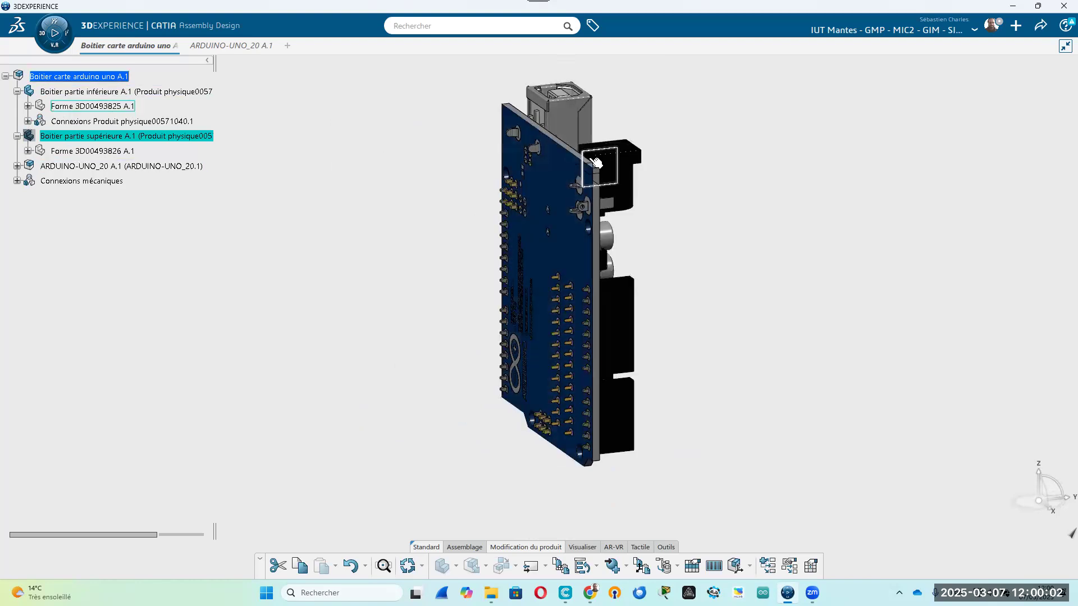
# Expand the 3D shape of Boitier partie inférieure and activate its Corps principal for editing in Part Design
pyautogui.click(27, 106)
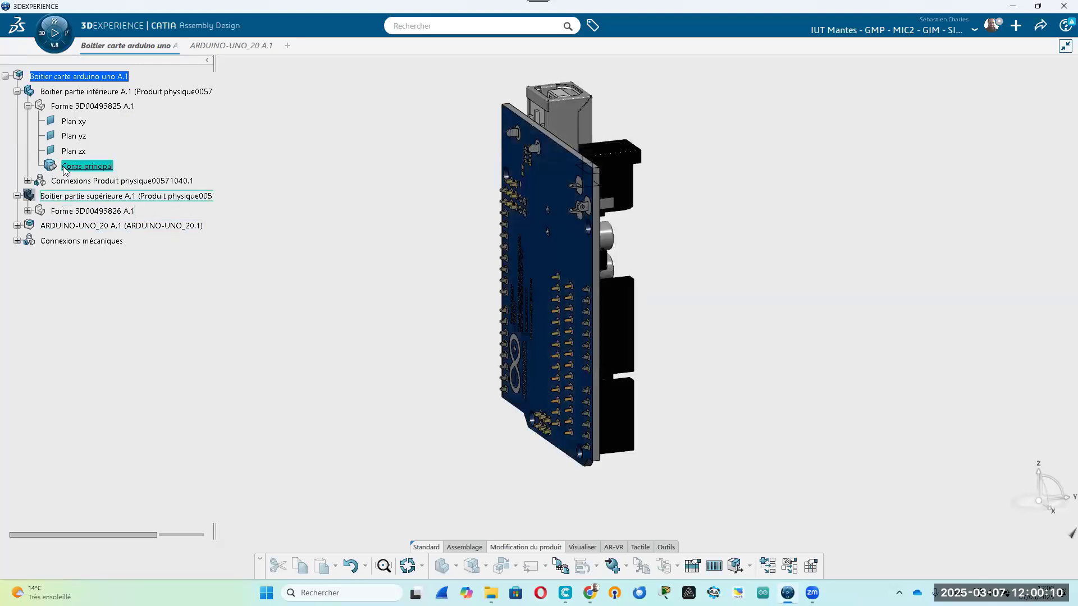
pyautogui.doubleClick(111, 167)
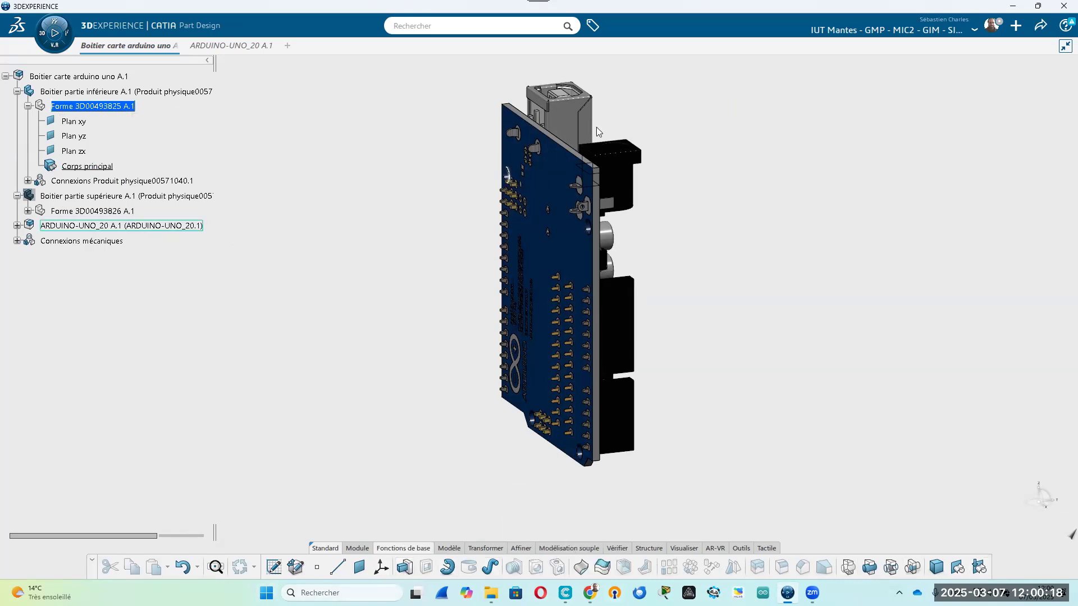
pyautogui.moveTo(398, 392); pyautogui.dragTo(659, 422, button='middle')
pyautogui.moveTo(594, 313); pyautogui.dragTo(650, 262, button='middle')
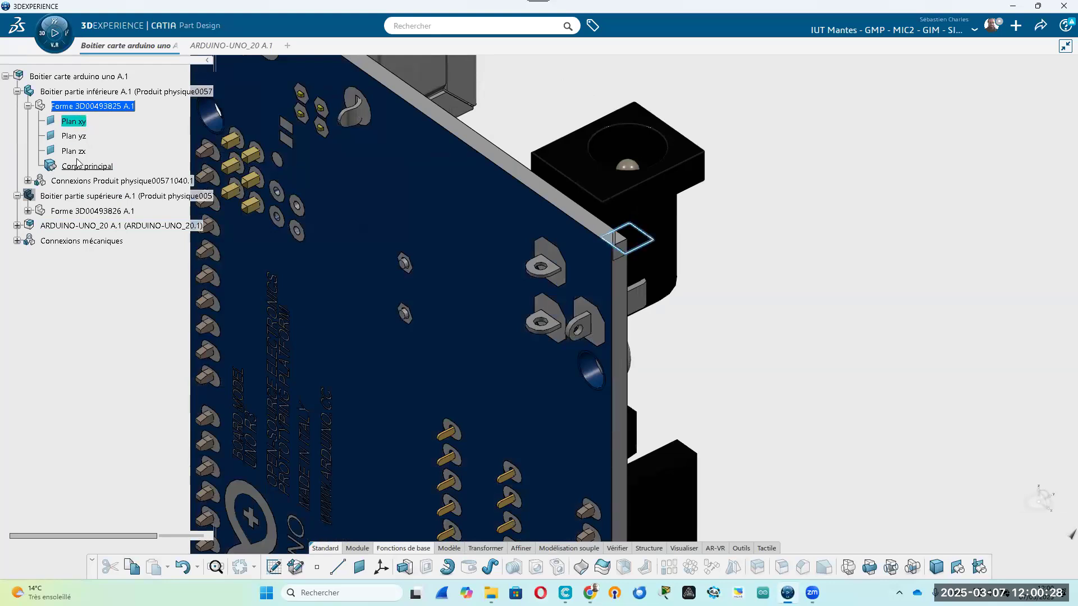
# Start a sketch on the lower part's Plan zx and draw a rectangle about 95 mm high around the board outline
pyautogui.scroll(-5, 522, 205)
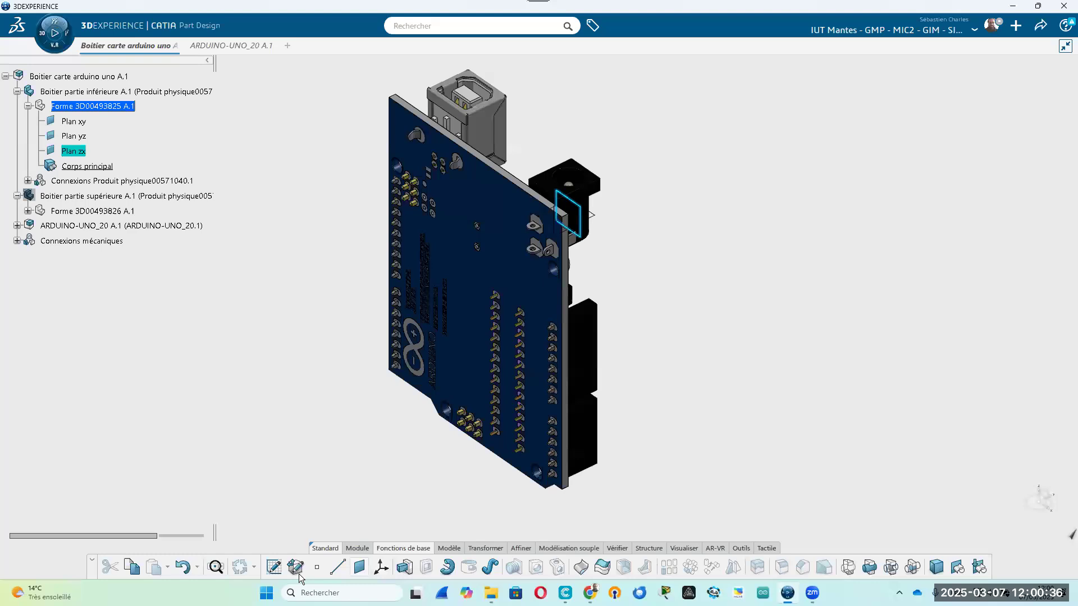
pyautogui.click(274, 568)
pyautogui.moveTo(693, 261); pyautogui.dragTo(786, 120, button='middle')
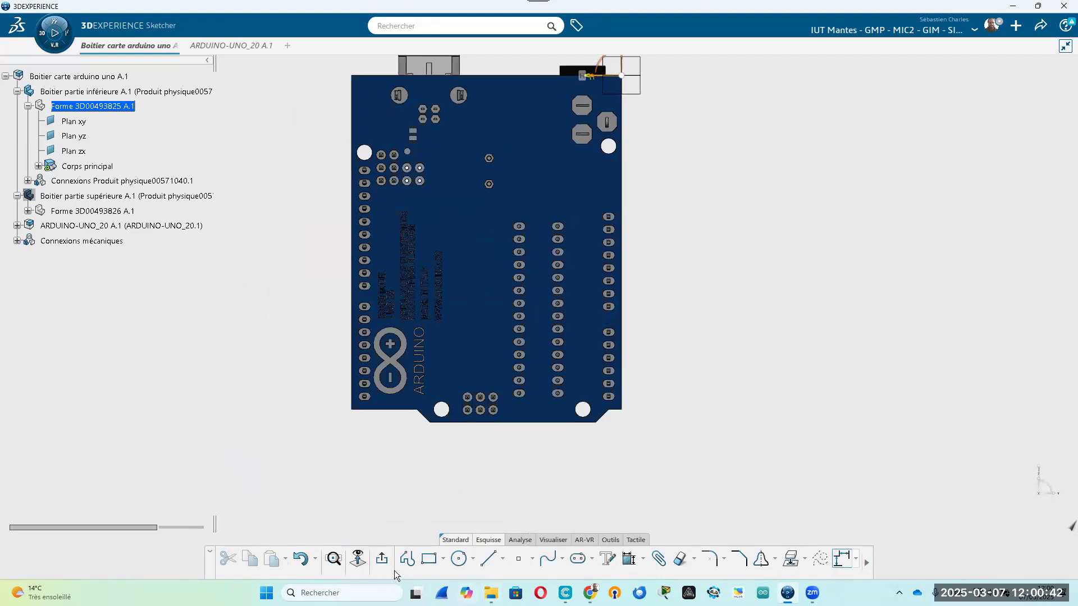
pyautogui.click(432, 560)
pyautogui.keyDown('ctrl'); pyautogui.moveTo(810, 348); pyautogui.dragTo(688, 241, button='middle'); pyautogui.keyUp('ctrl')
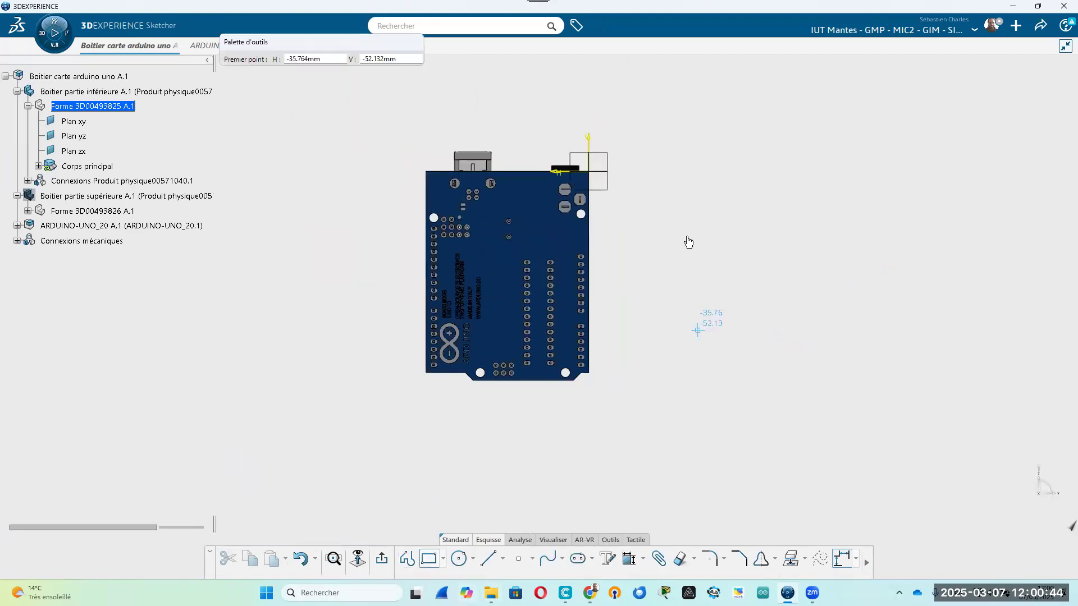
pyautogui.click(402, 148)
pyautogui.click(647, 434)
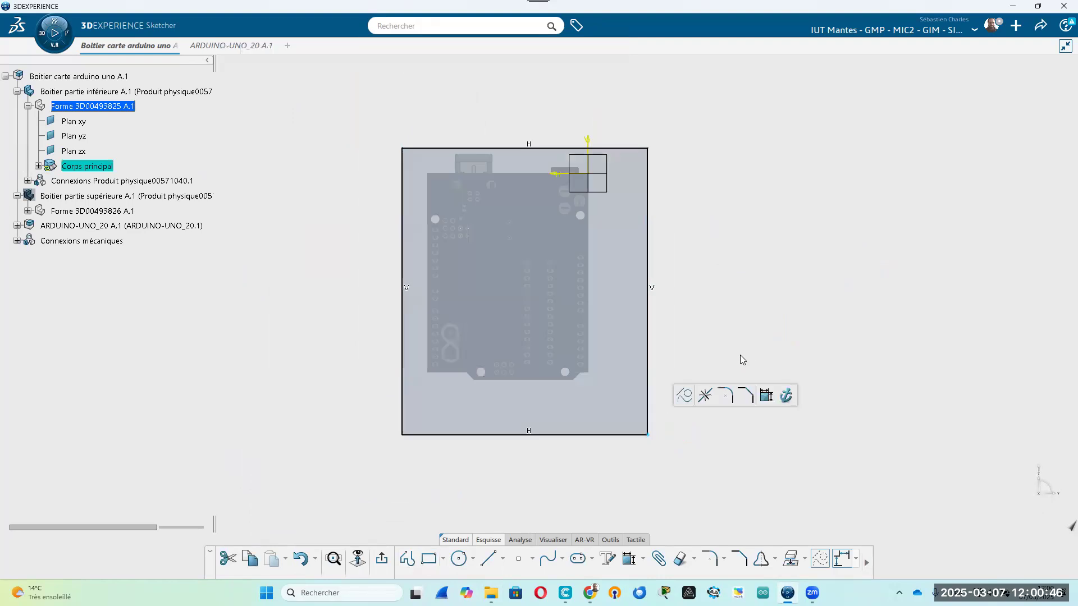
# Constrain the rectangle's vertical side nearest the sketch origin to 2 mm from the board's long edge
pyautogui.moveTo(771, 236)
pyautogui.keyDown('ctrl'); pyautogui.mouseDown(button='middle')
pyautogui.moveTo(753, 161)
pyautogui.moveTo(695, 210)
pyautogui.mouseUp(button='middle'); pyautogui.keyUp('ctrl')
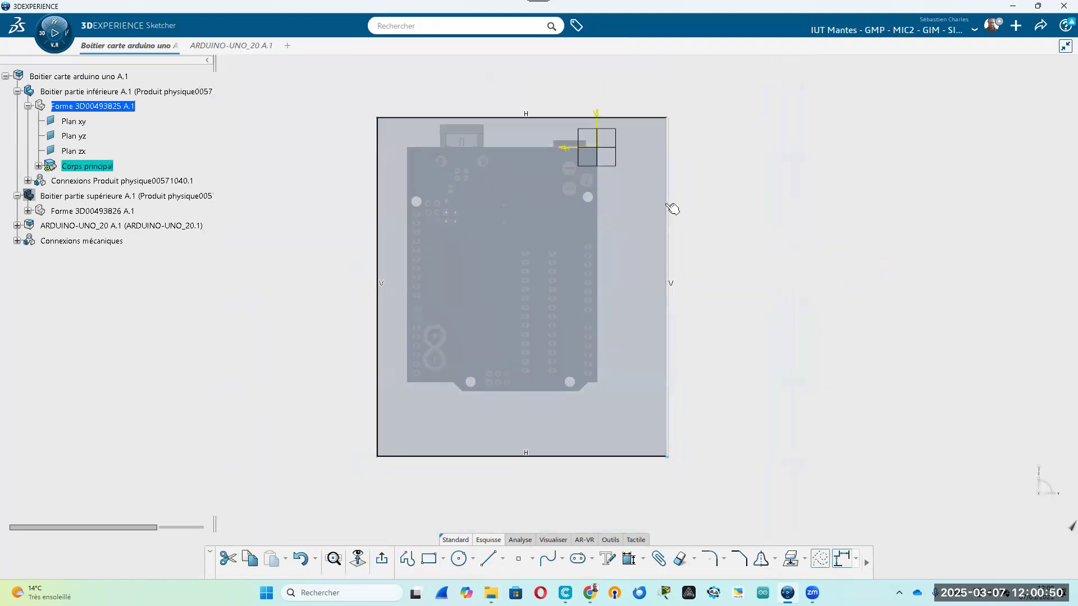
pyautogui.click(668, 212)
pyautogui.click(806, 166)
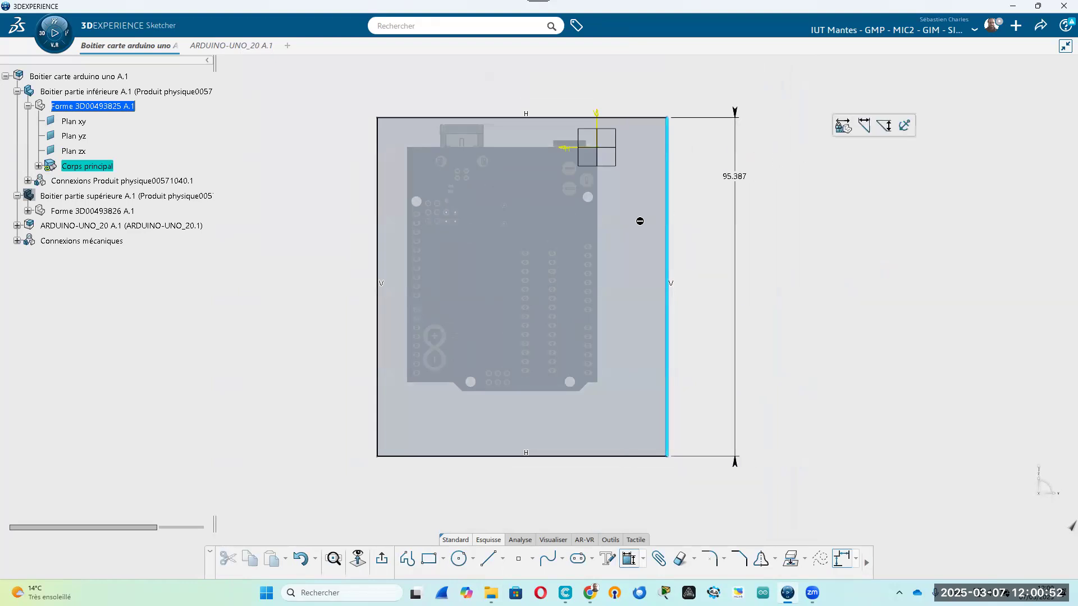
pyautogui.keyDown('ctrl'); pyautogui.moveTo(618, 248); pyautogui.dragTo(660, 214, button='middle'); pyautogui.keyUp('ctrl')
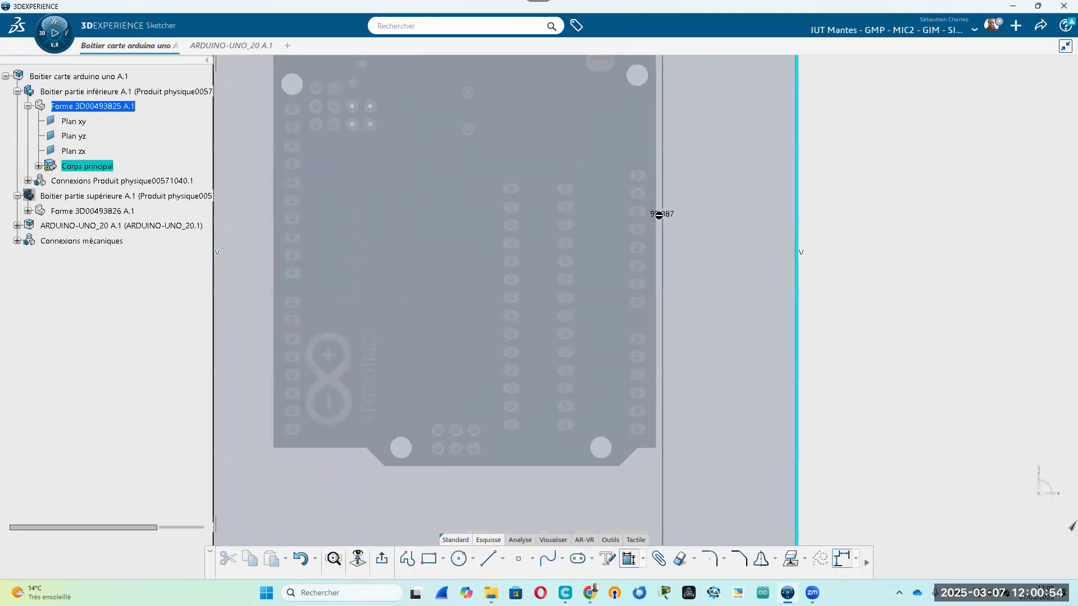
pyautogui.moveTo(744, 201)
pyautogui.mouseDown(button='middle')
pyautogui.moveTo(575, 253)
pyautogui.moveTo(267, 267)
pyautogui.moveTo(378, 287)
pyautogui.moveTo(339, 271)
pyautogui.moveTo(541, 245)
pyautogui.moveTo(523, 238)
pyautogui.mouseUp(button='middle')
pyautogui.moveTo(386, 298)
pyautogui.mouseDown(button='middle')
pyautogui.moveTo(585, 320)
pyautogui.moveTo(764, 265)
pyautogui.moveTo(681, 248)
pyautogui.moveTo(694, 293)
pyautogui.mouseUp(button='middle')
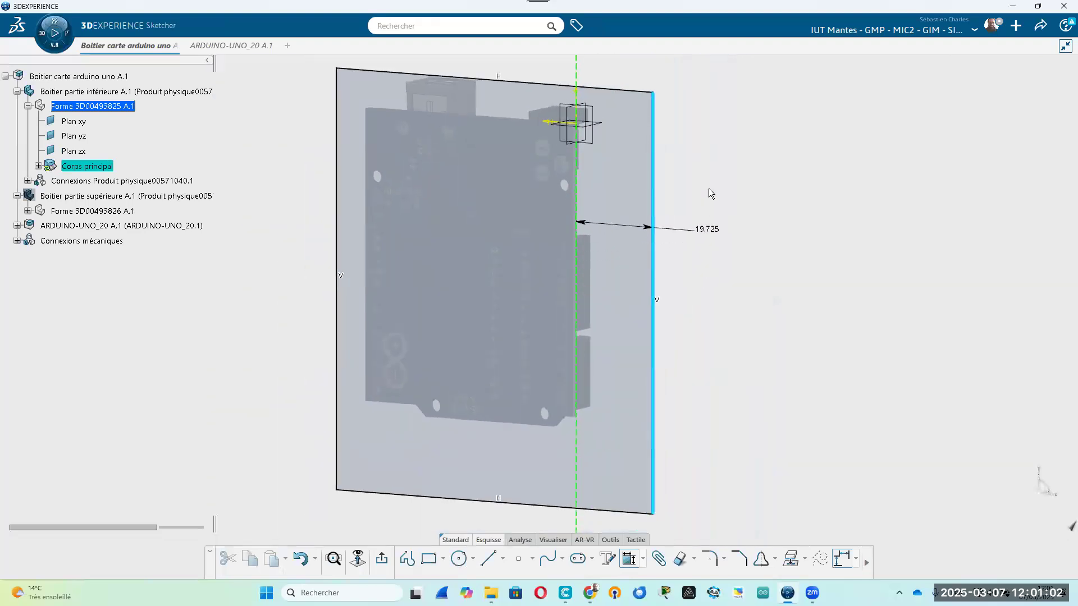
pyautogui.click(689, 198)
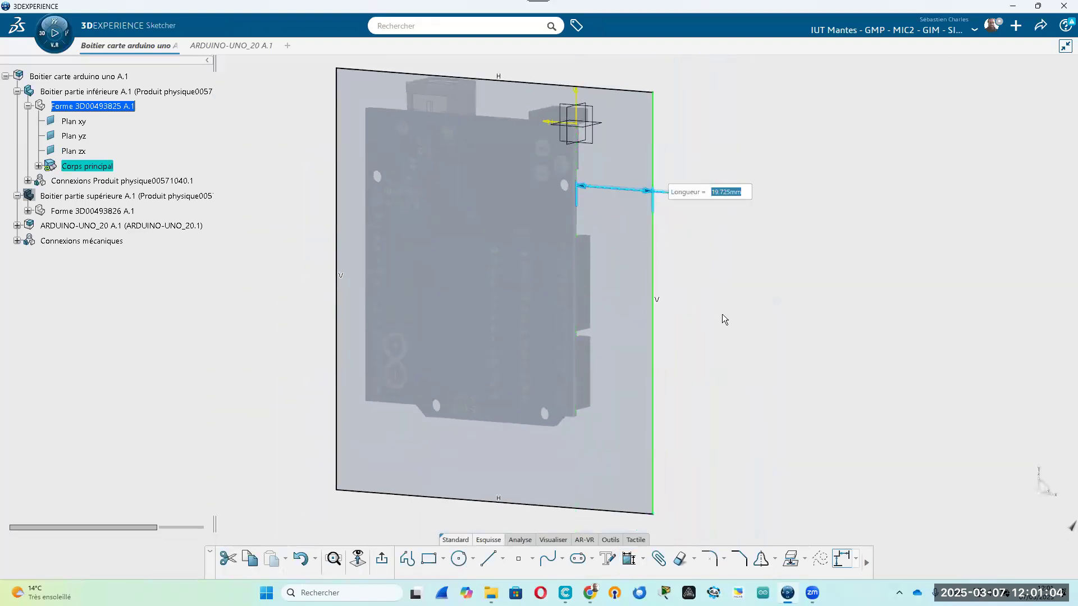
pyautogui.write('2')
pyautogui.press('Return')
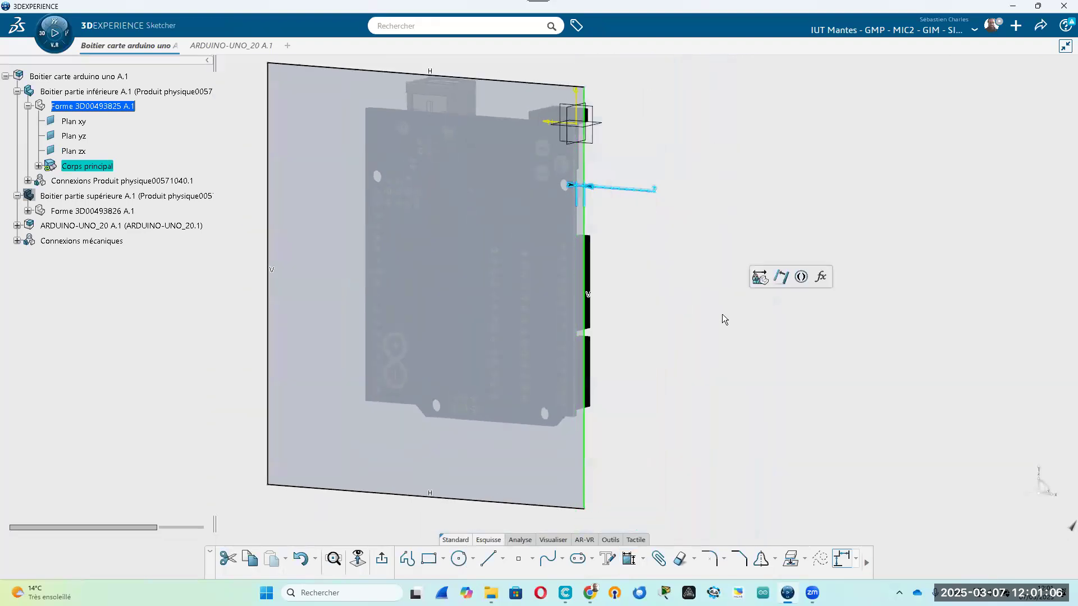
# Try to dimension the rectangle's upper edge from the board's upper edge, and delete the misplaced dimension
pyautogui.moveTo(590, 211); pyautogui.dragTo(772, 284, button='middle')
pyautogui.moveTo(785, 376); pyautogui.dragTo(736, 130, button='middle')
pyautogui.moveTo(686, 408); pyautogui.dragTo(581, 552, button='middle')
pyautogui.moveTo(893, 218); pyautogui.dragTo(739, 289, button='middle')
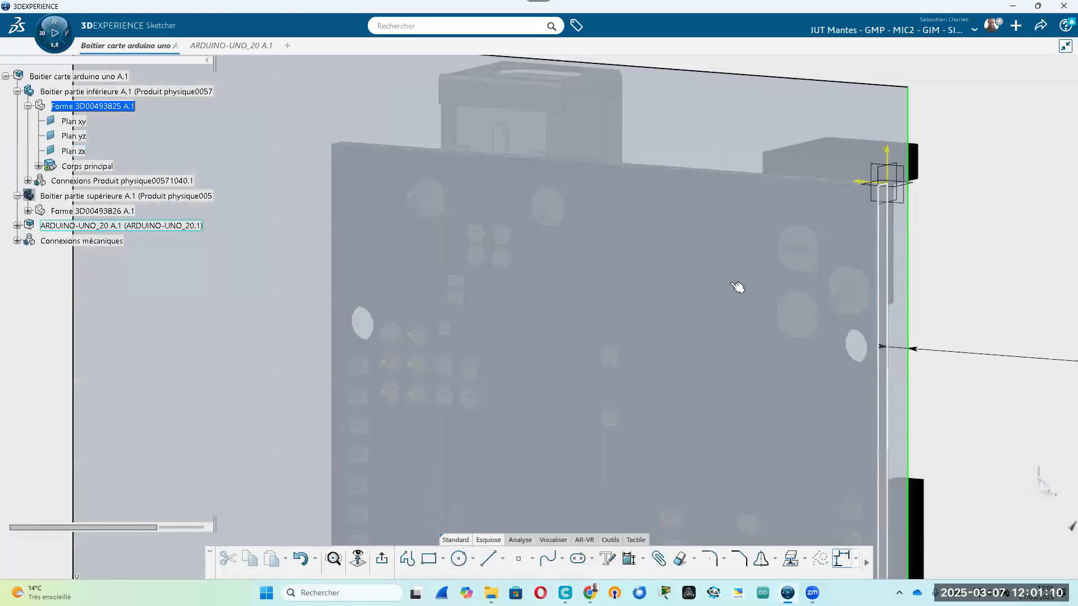
pyautogui.click(629, 557)
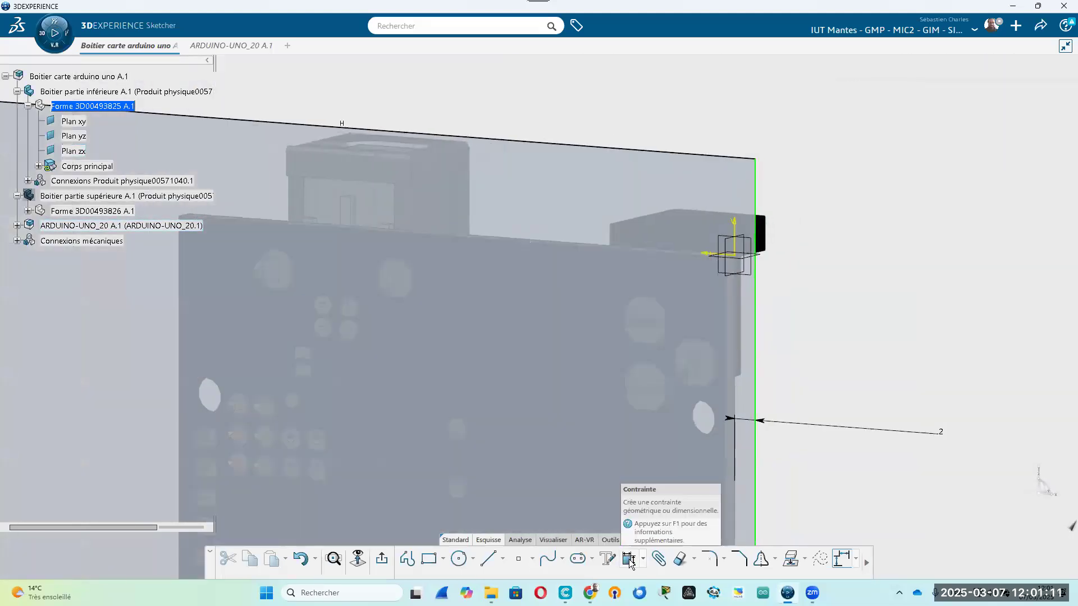
pyautogui.click(570, 148)
pyautogui.moveTo(587, 264)
pyautogui.mouseDown(button='middle')
pyautogui.moveTo(477, 385)
pyautogui.moveTo(366, 406)
pyautogui.moveTo(470, 340)
pyautogui.mouseUp(button='middle')
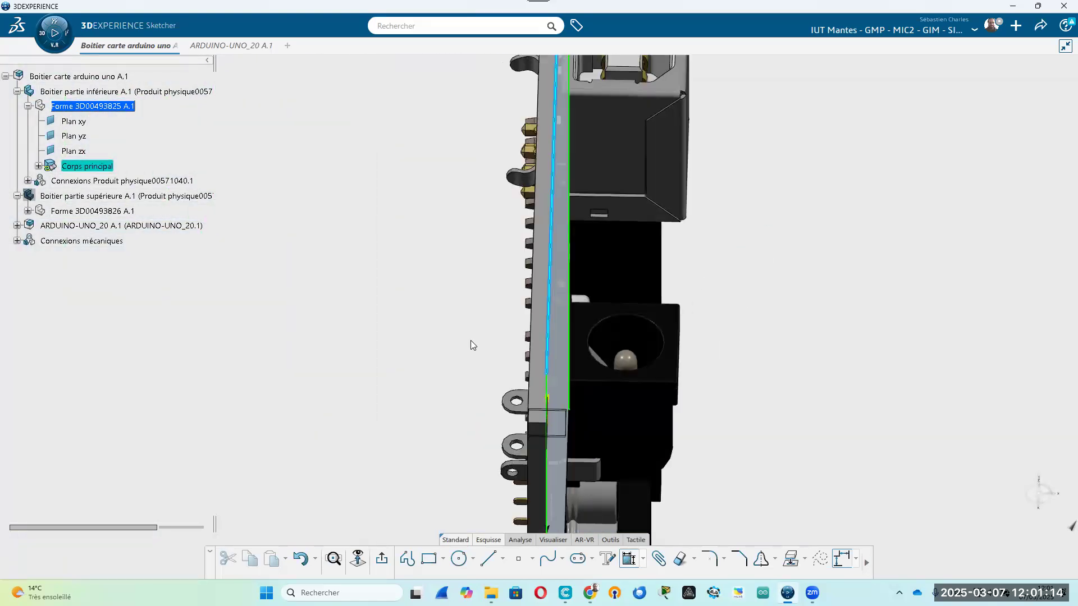
pyautogui.click(460, 305)
pyautogui.moveTo(498, 315)
pyautogui.mouseDown(button='middle')
pyautogui.moveTo(778, 200)
pyautogui.moveTo(578, 211)
pyautogui.moveTo(929, 339)
pyautogui.moveTo(943, 297)
pyautogui.moveTo(643, 252)
pyautogui.moveTo(948, 351)
pyautogui.mouseUp(button='middle')
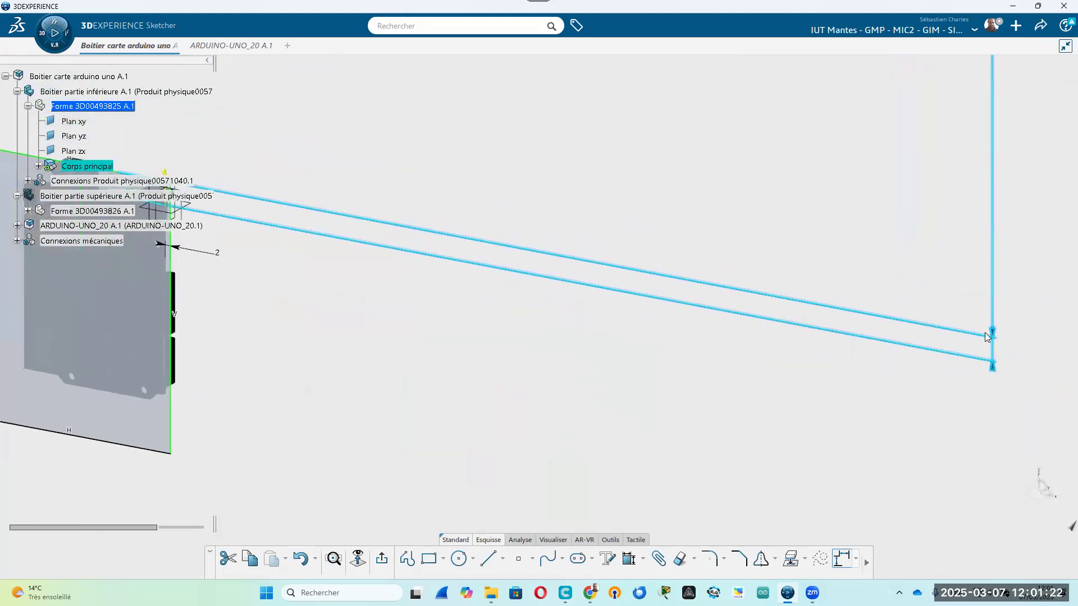
pyautogui.moveTo(614, 296)
pyautogui.mouseDown()
pyautogui.moveTo(424, 236)
pyautogui.moveTo(440, 217)
pyautogui.moveTo(712, 312)
pyautogui.mouseUp()
pyautogui.moveTo(712, 311)
pyautogui.mouseDown(button='middle')
pyautogui.moveTo(739, 387)
pyautogui.moveTo(708, 458)
pyautogui.mouseUp(button='middle')
pyautogui.moveTo(450, 344)
pyautogui.mouseDown(button='middle')
pyautogui.moveTo(475, 224)
pyautogui.moveTo(663, 440)
pyautogui.mouseUp(button='middle')
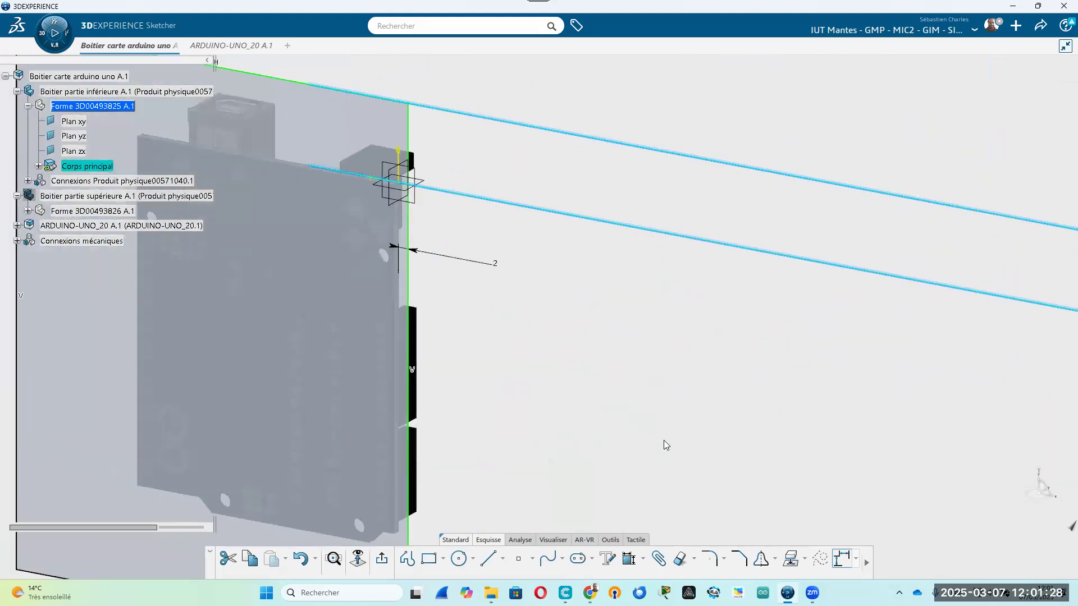
pyautogui.press('Delete')
pyautogui.moveTo(537, 275); pyautogui.dragTo(669, 359, button='middle')
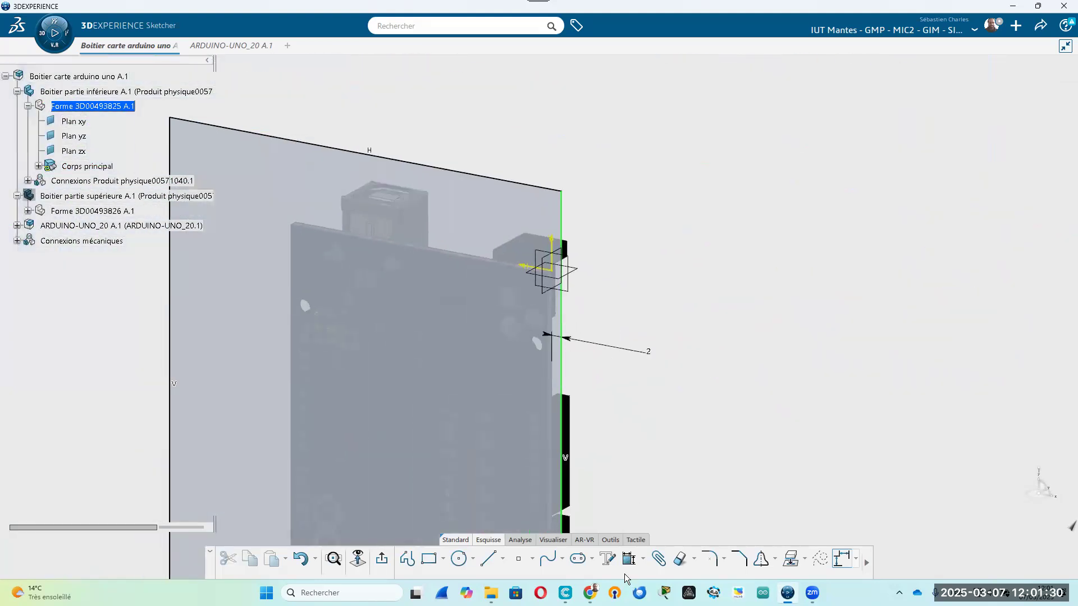
# Constrain the rectangle's upper edge to 2 mm from the board's upper edge
pyautogui.scroll(5, 578, 351)
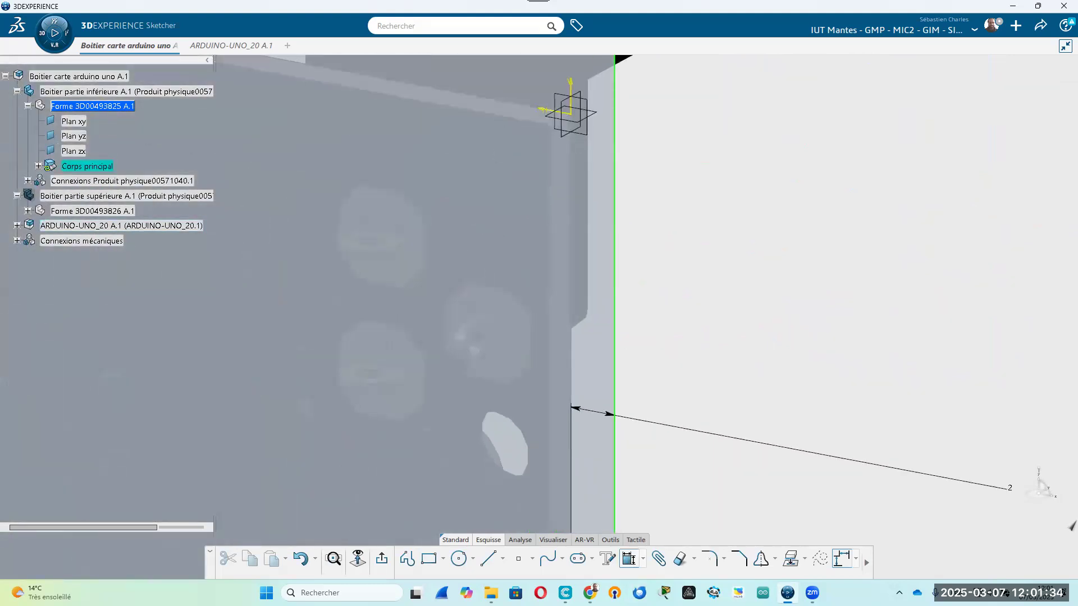
pyautogui.moveTo(512, 113); pyautogui.dragTo(642, 464, button='middle')
pyautogui.click(647, 89)
pyautogui.click(862, 255)
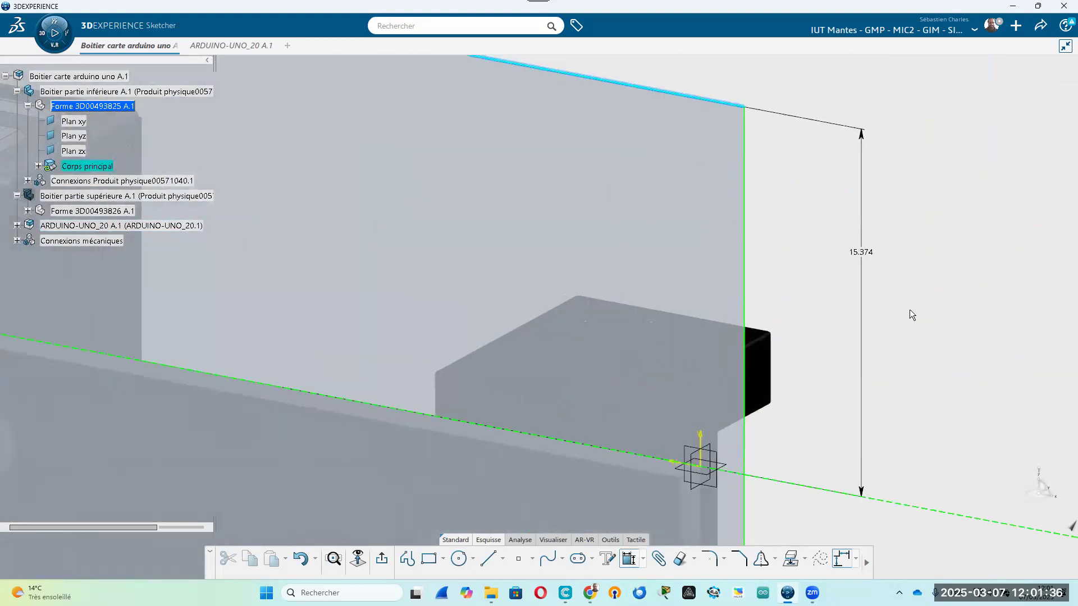
pyautogui.moveTo(876, 328); pyautogui.dragTo(797, 278, button='middle')
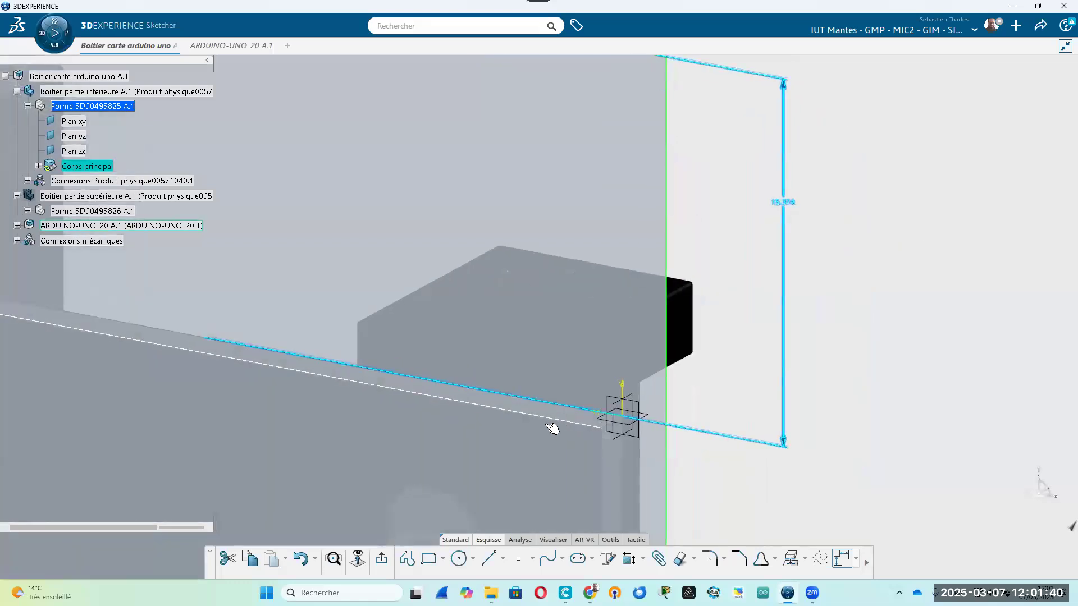
pyautogui.doubleClick(791, 204)
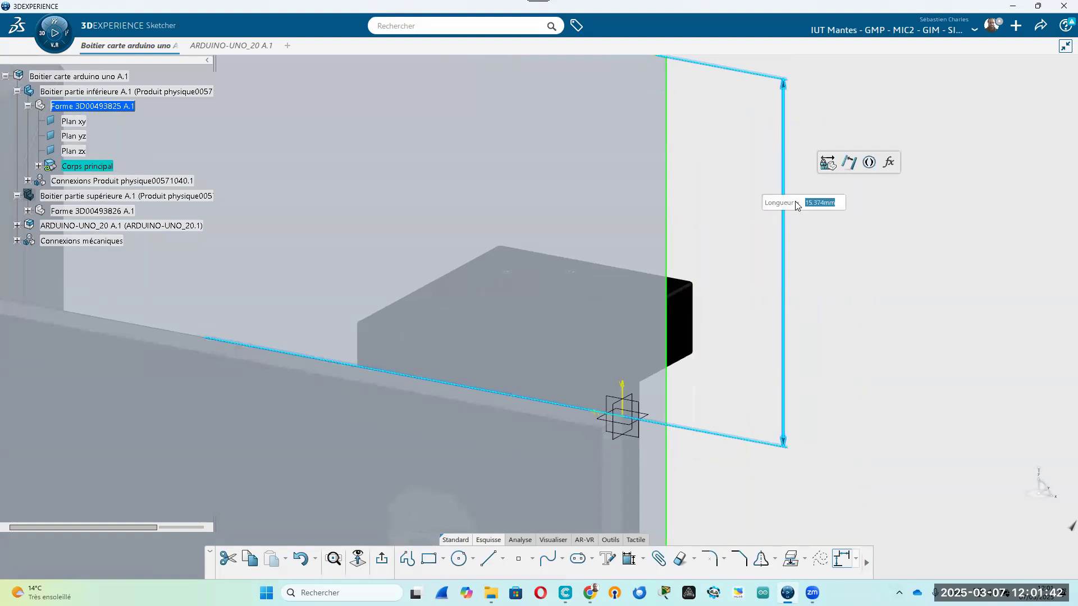
pyautogui.write('2')
pyautogui.press('Return')
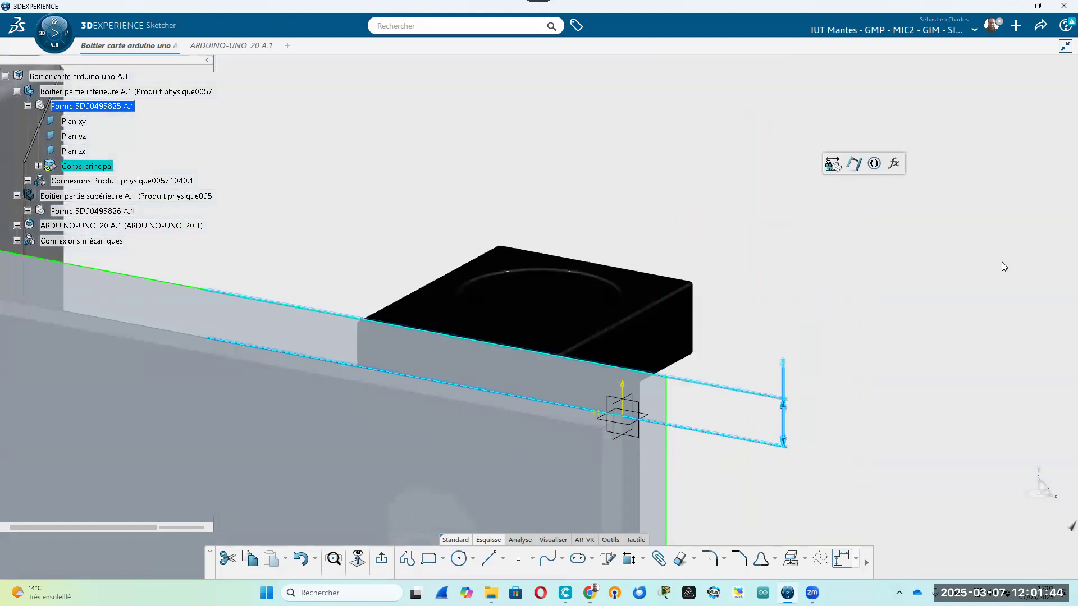
# Constrain the rectangle's vertical side farthest from the sketch origin to 2 mm from the board's other long edge
pyautogui.moveTo(498, 505); pyautogui.dragTo(656, 230, button='middle')
pyautogui.moveTo(611, 373); pyautogui.dragTo(511, 440, button='middle')
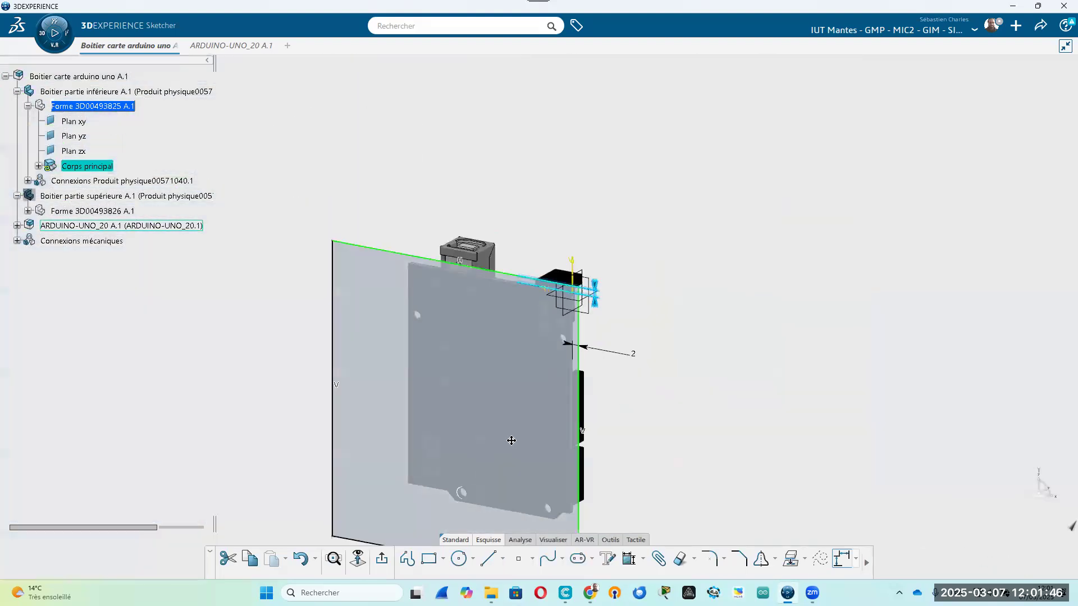
pyautogui.moveTo(356, 453); pyautogui.dragTo(493, 335, button='middle')
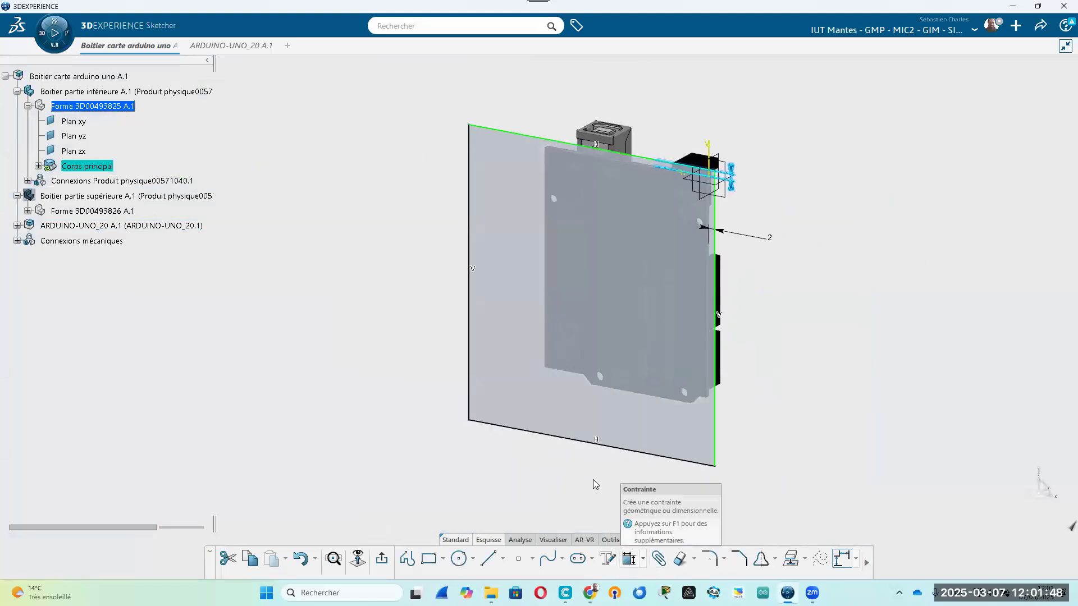
pyautogui.click(629, 558)
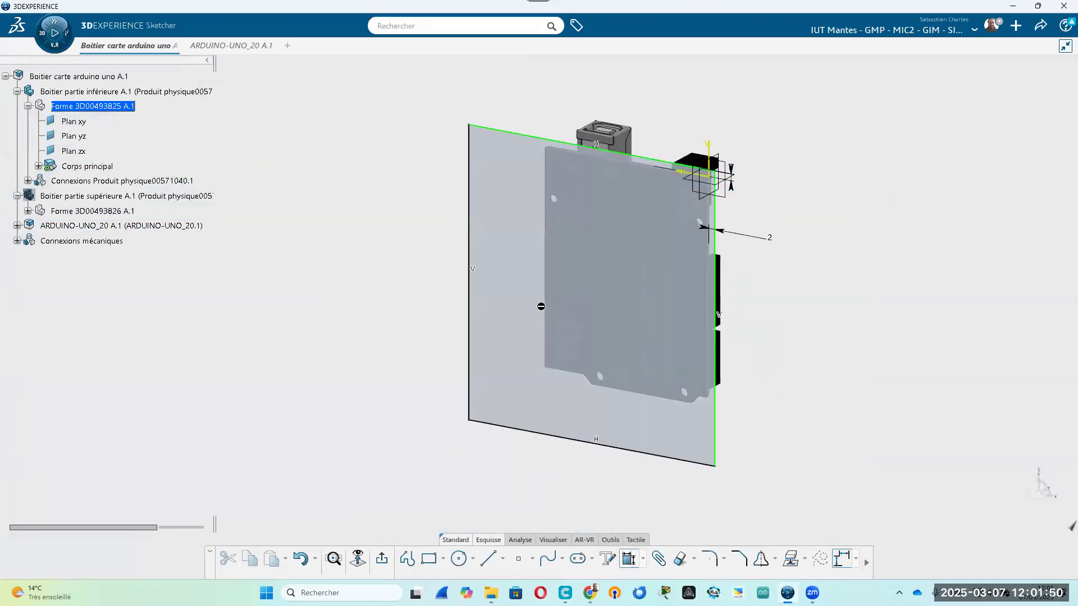
pyautogui.click(475, 295)
pyautogui.click(547, 284)
pyautogui.write('26.223mm')
pyautogui.press('Return')
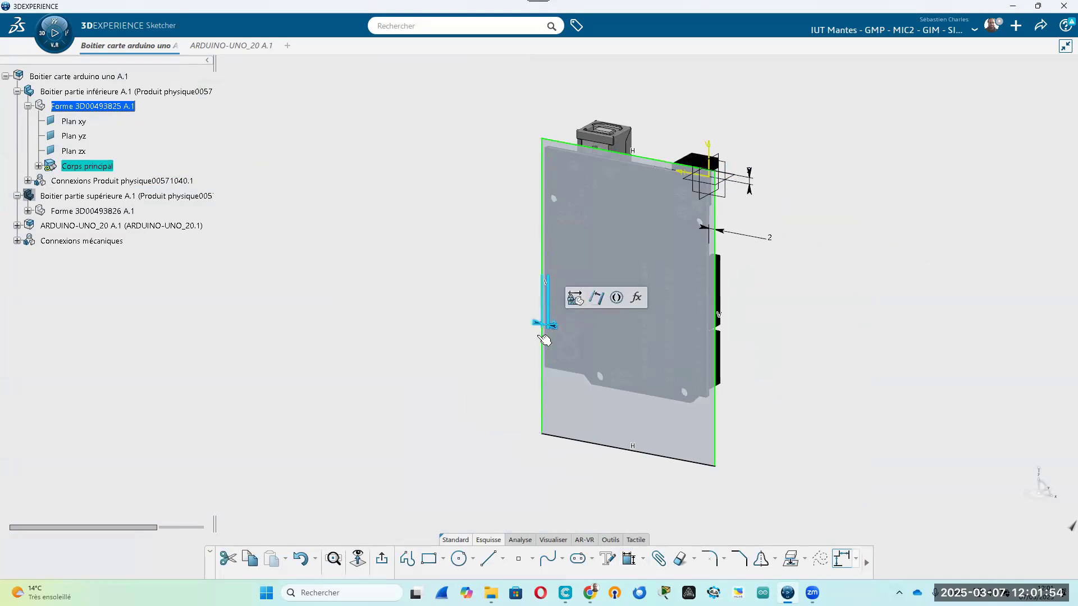
# Constrain the rectangle's lower edge to 2 mm from the board's lower edge
pyautogui.moveTo(557, 74)
pyautogui.mouseDown(button='middle')
pyautogui.moveTo(553, 60)
pyautogui.moveTo(853, 336)
pyautogui.moveTo(844, 262)
pyautogui.moveTo(680, 561)
pyautogui.mouseUp(button='middle')
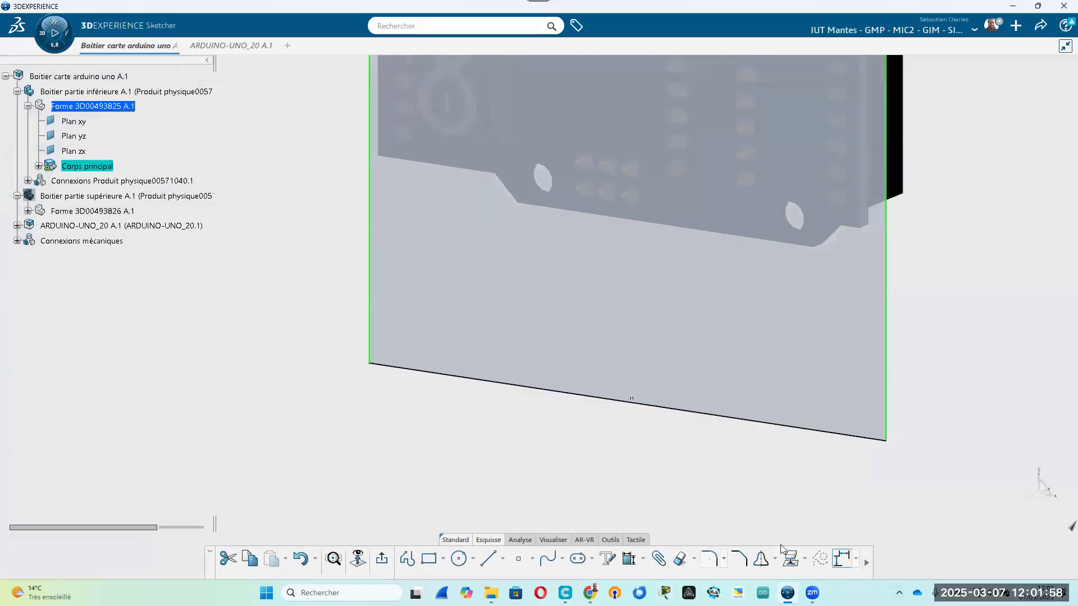
pyautogui.click(629, 560)
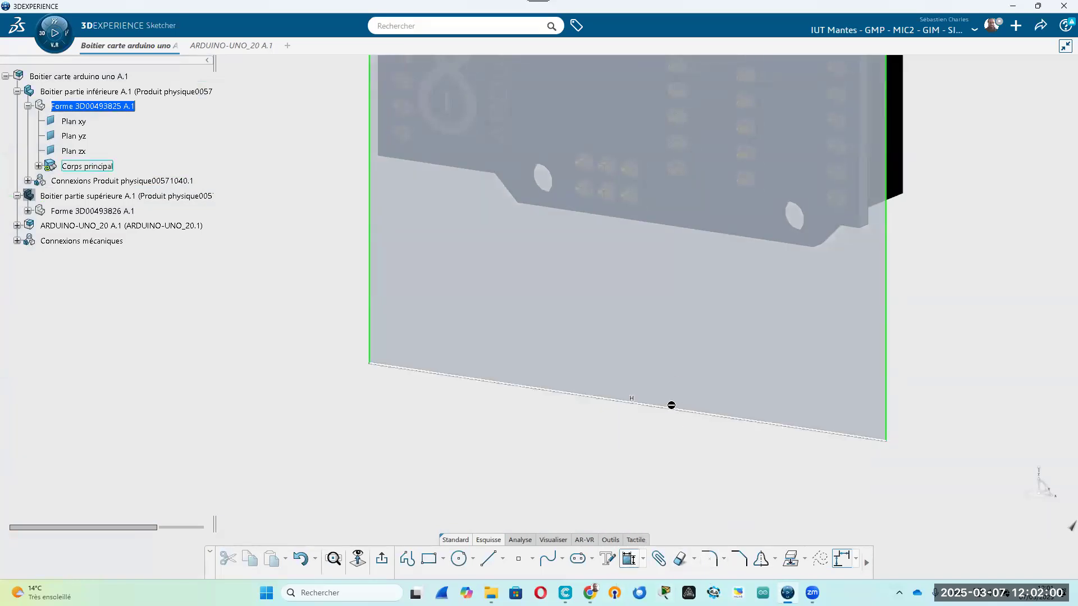
pyautogui.click(672, 408)
pyautogui.click(669, 229)
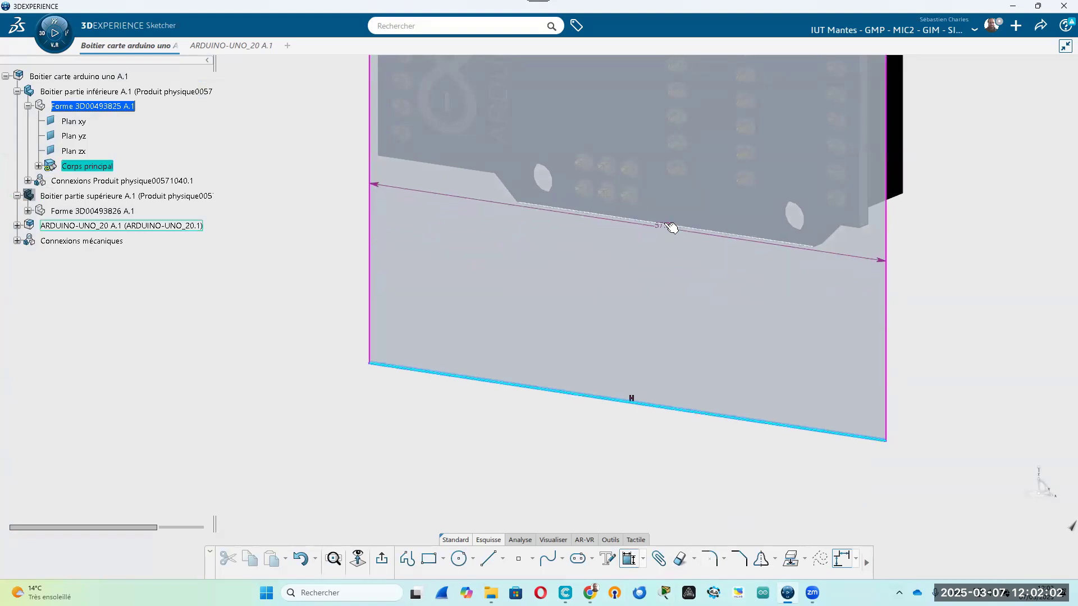
pyautogui.click(659, 307)
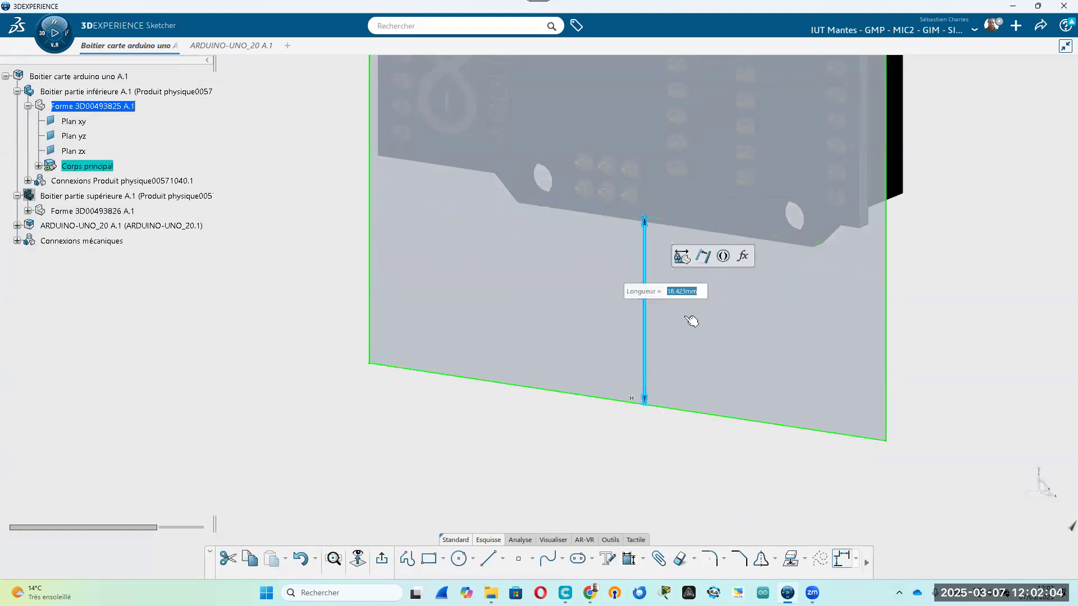
pyautogui.write('2')
pyautogui.press('Return')
# Exit the sketch and extrude the rectangle 2 mm in the reversed direction, away from the board's components
pyautogui.moveTo(506, 490); pyautogui.dragTo(491, 589, button='middle')
pyautogui.moveTo(431, 324)
pyautogui.mouseDown(button='middle')
pyautogui.moveTo(564, 336)
pyautogui.moveTo(585, 306)
pyautogui.moveTo(503, 173)
pyautogui.mouseUp(button='middle')
pyautogui.moveTo(661, 470); pyautogui.dragTo(588, 461, button='middle')
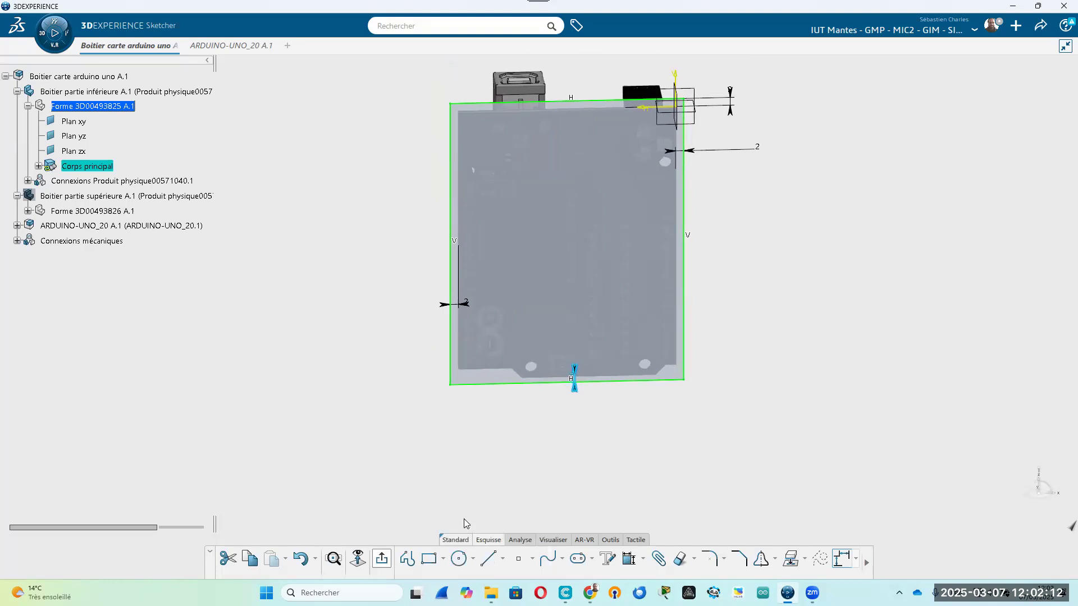
pyautogui.click(382, 560)
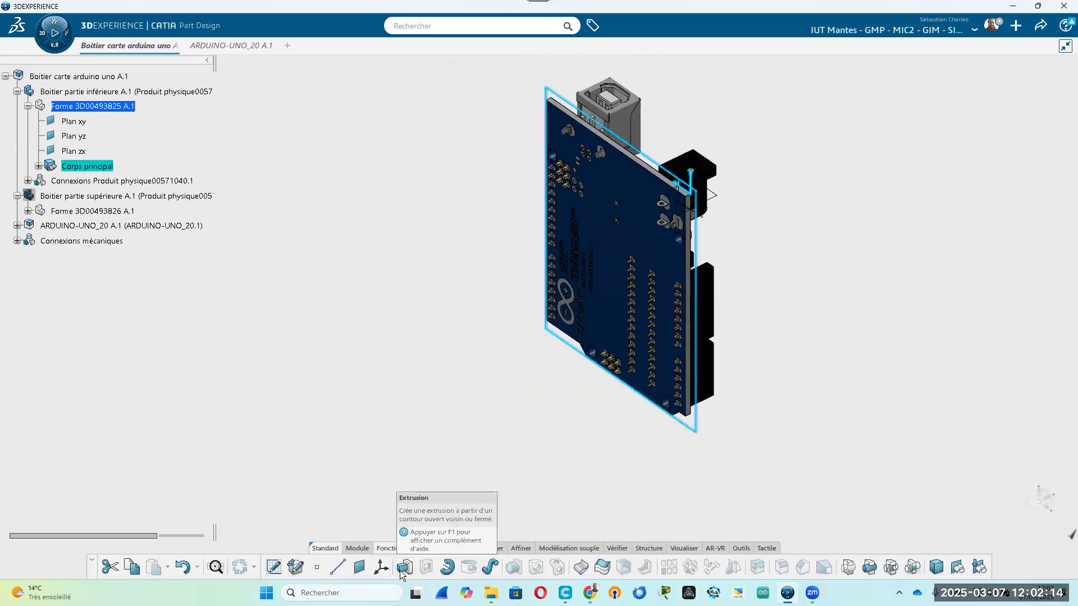
pyautogui.click(402, 567)
pyautogui.scroll(2, 614, 417)
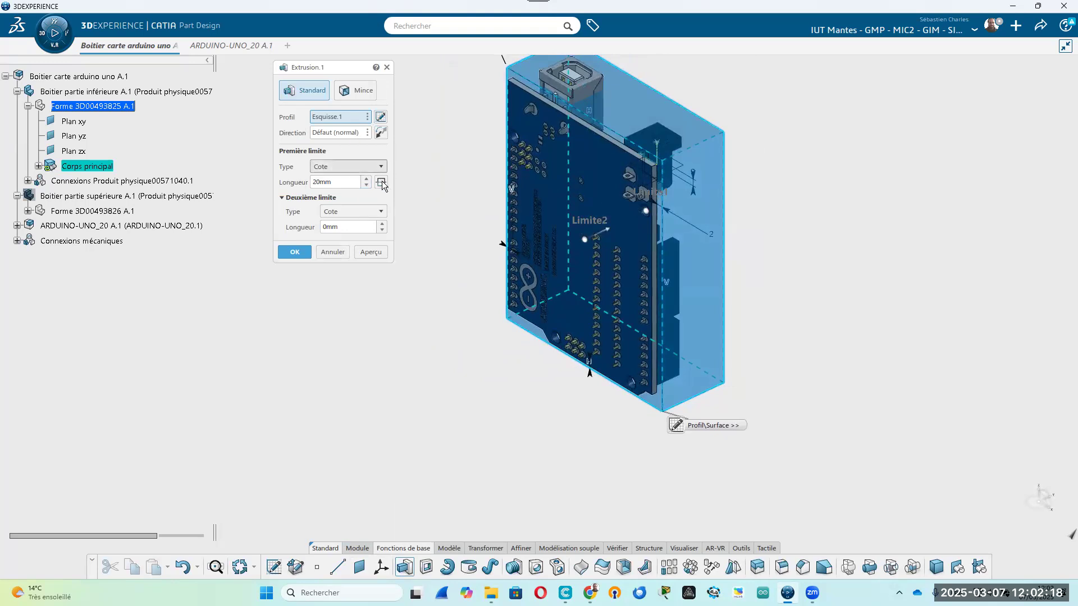
pyautogui.moveTo(576, 447); pyautogui.dragTo(522, 471, button='middle')
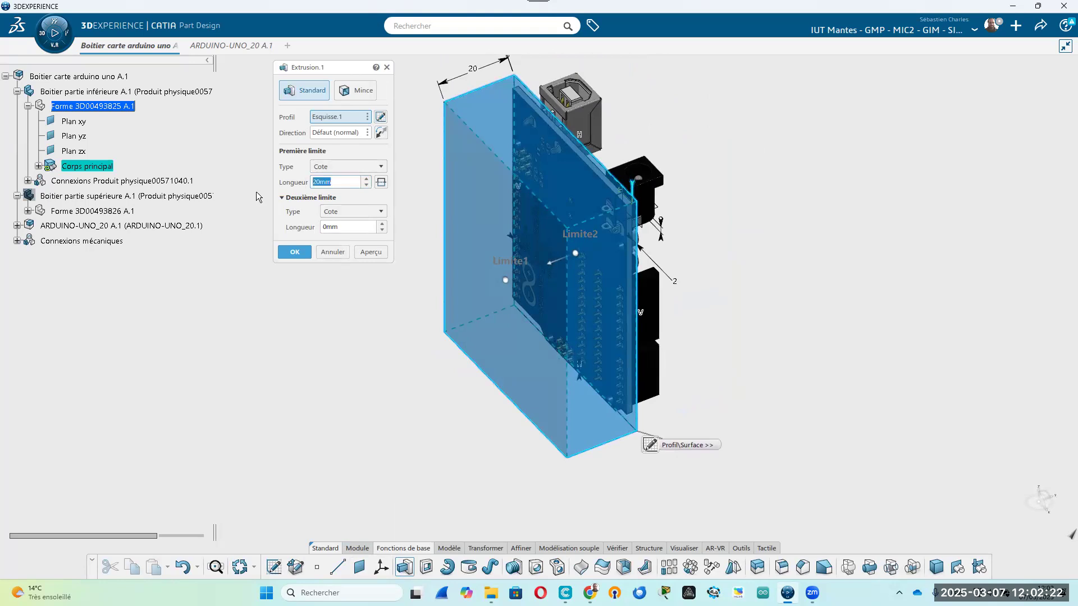
pyautogui.write('2')
pyautogui.press('Return')
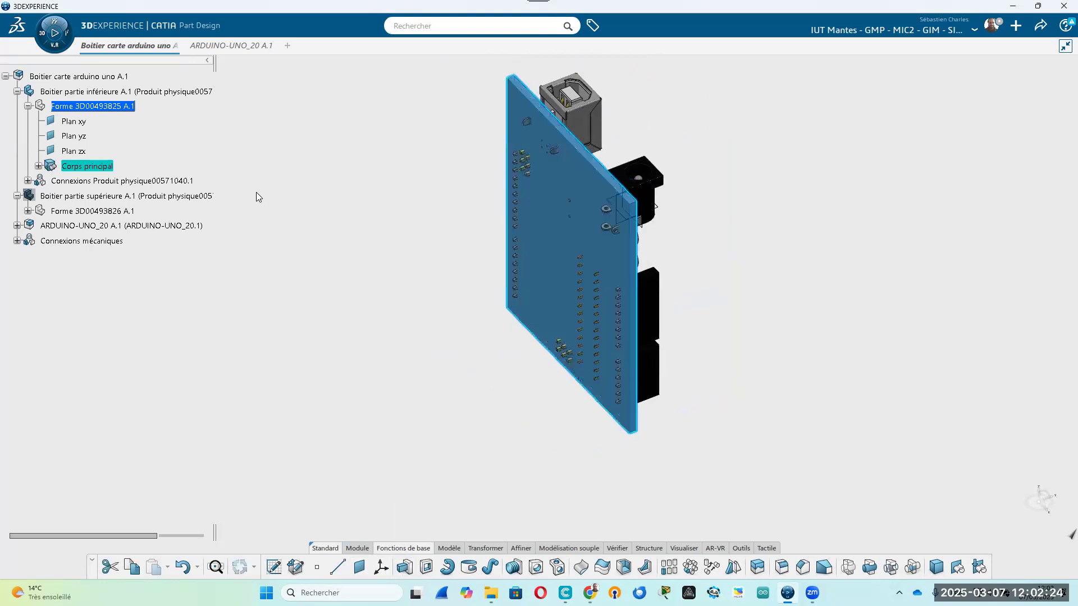
# Activate the Boitier carte arduino uno assembly and place the Robot on the plate's outer face
pyautogui.moveTo(634, 375); pyautogui.dragTo(668, 344, button='middle')
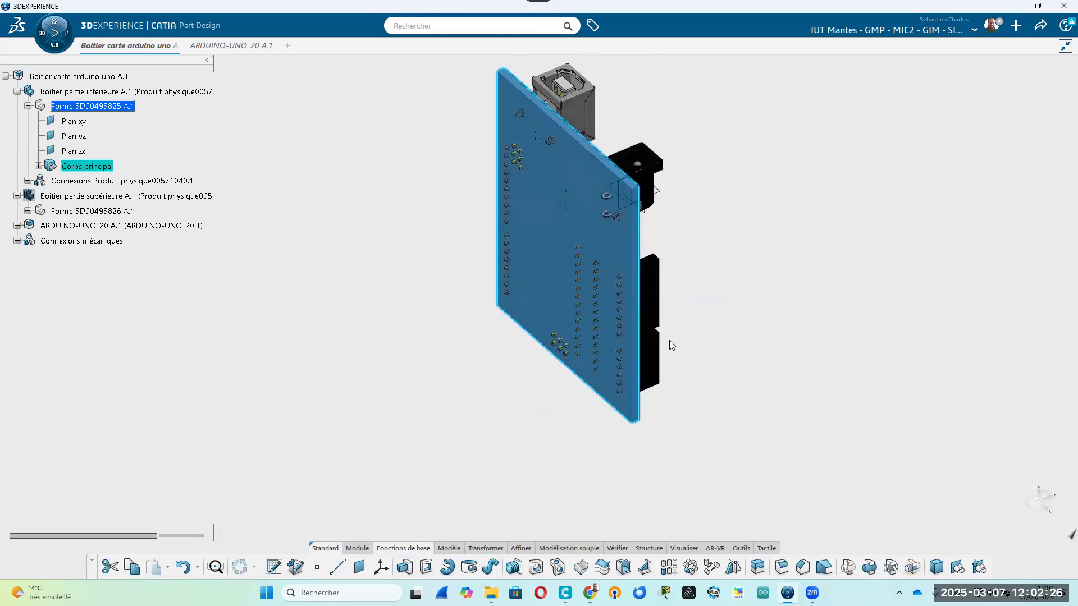
pyautogui.moveTo(1027, 501); pyautogui.dragTo(1034, 503)
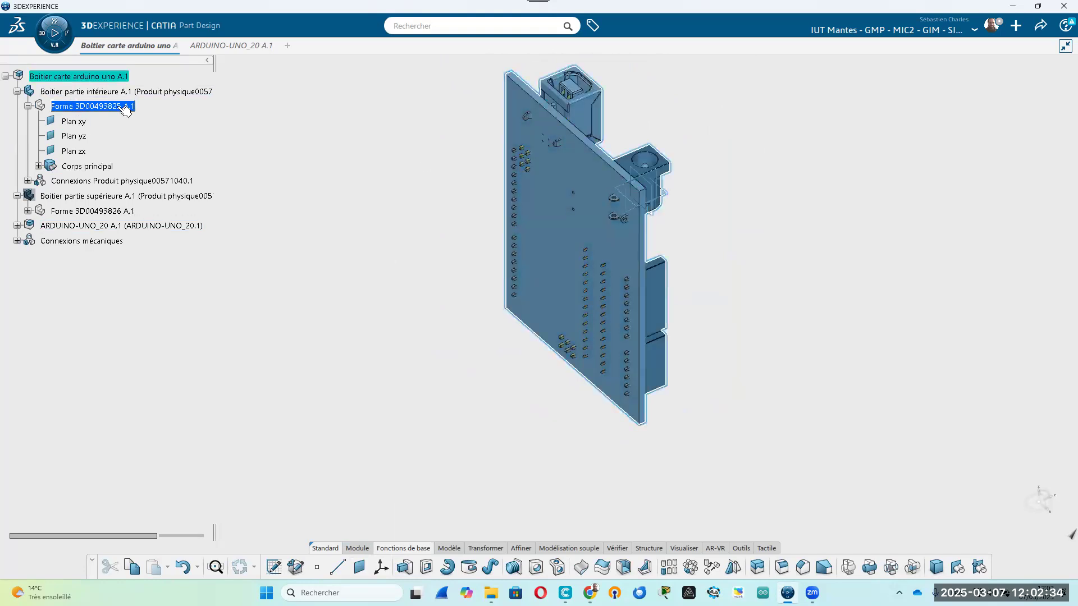
pyautogui.click(928, 279)
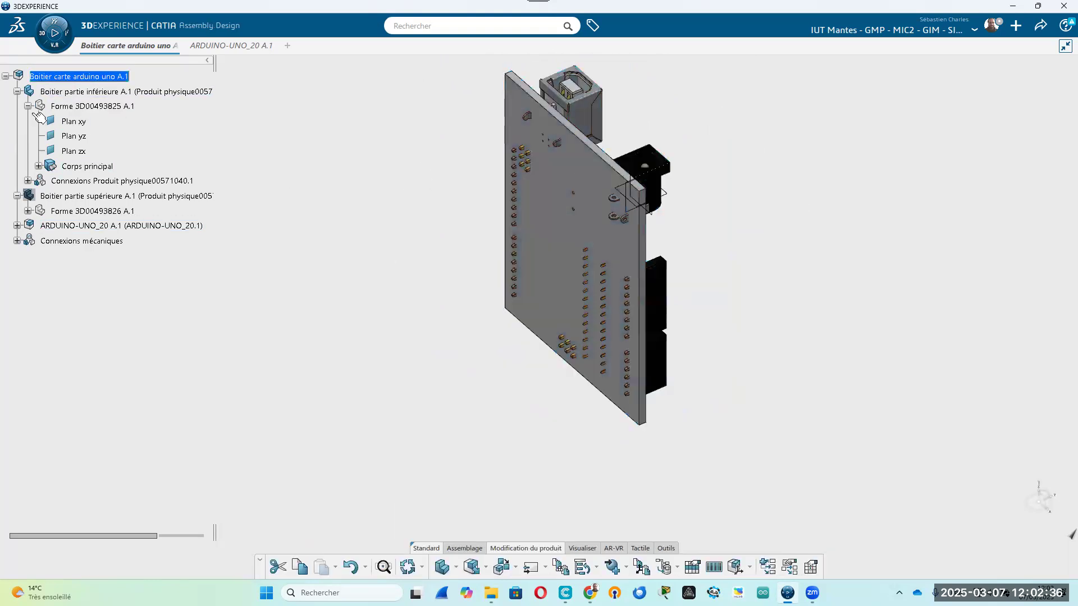
pyautogui.moveTo(1038, 502); pyautogui.dragTo(853, 237)
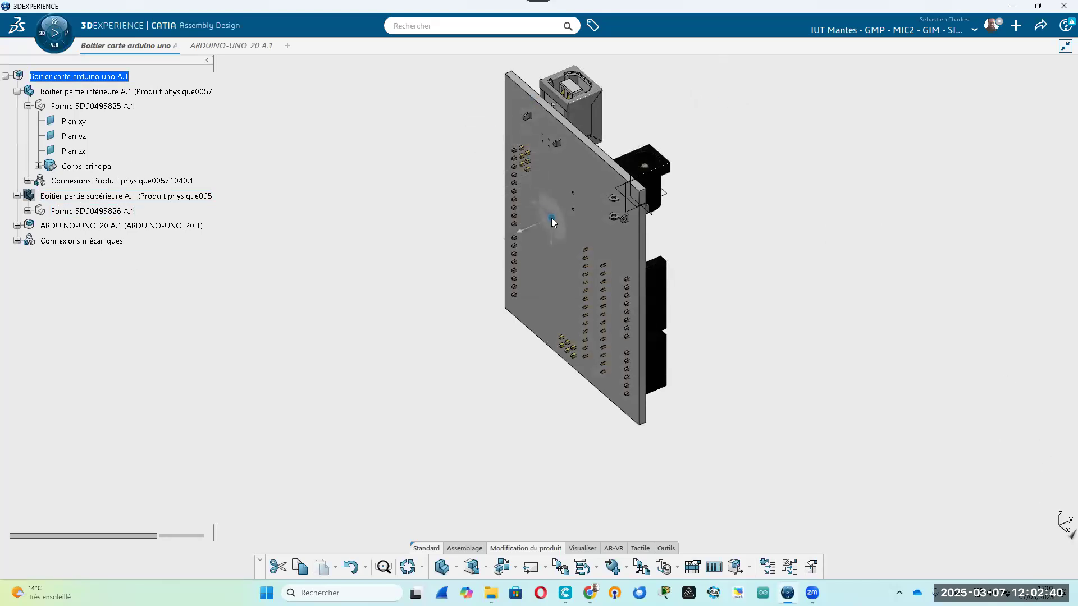
pyautogui.moveTo(552, 222); pyautogui.dragTo(551, 218)
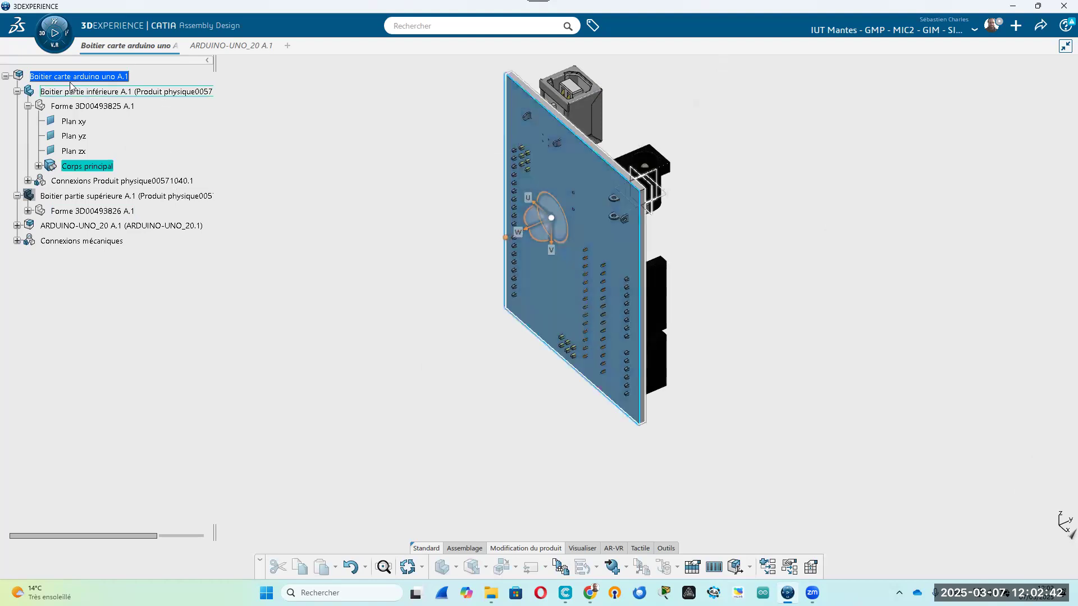
pyautogui.click(87, 78)
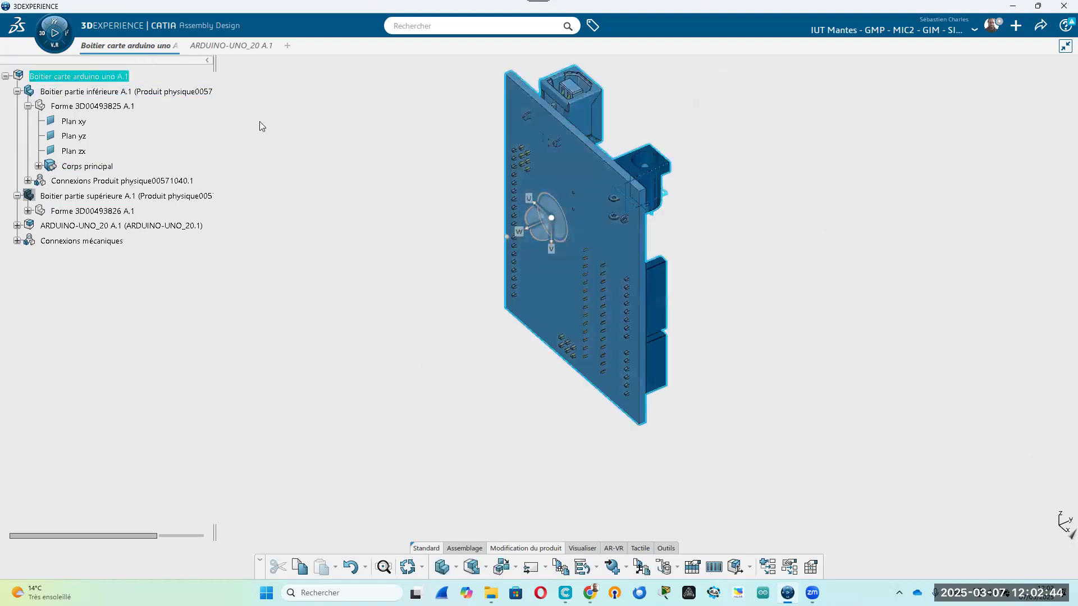
pyautogui.click(585, 217)
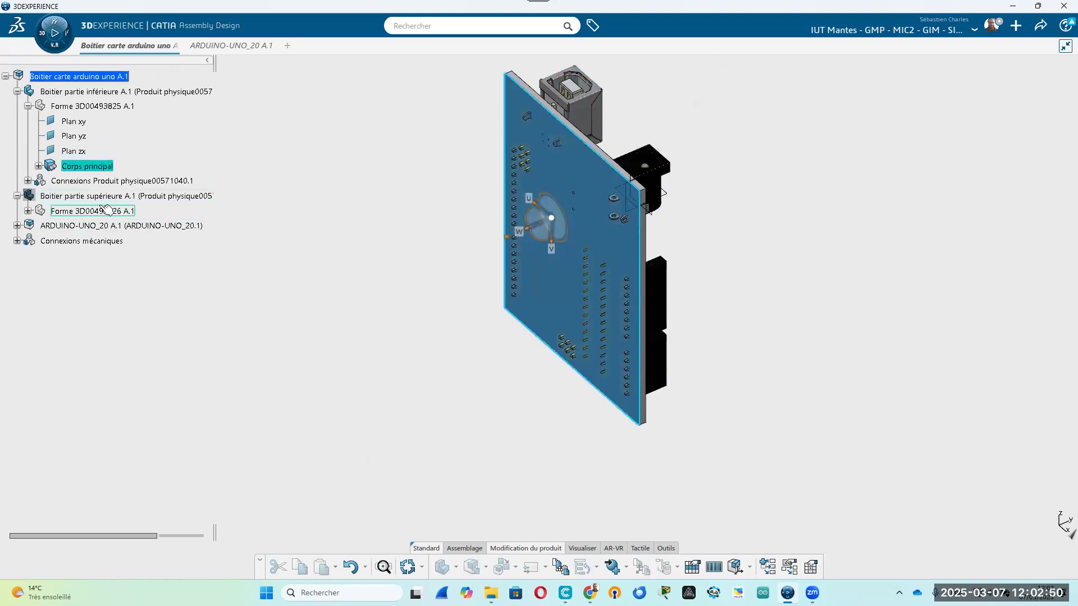
# Move the ARDUINO-UNO_20 board clear of the plate, perpendicular to its face, and return the Robot to its resting place
pyautogui.click(108, 227)
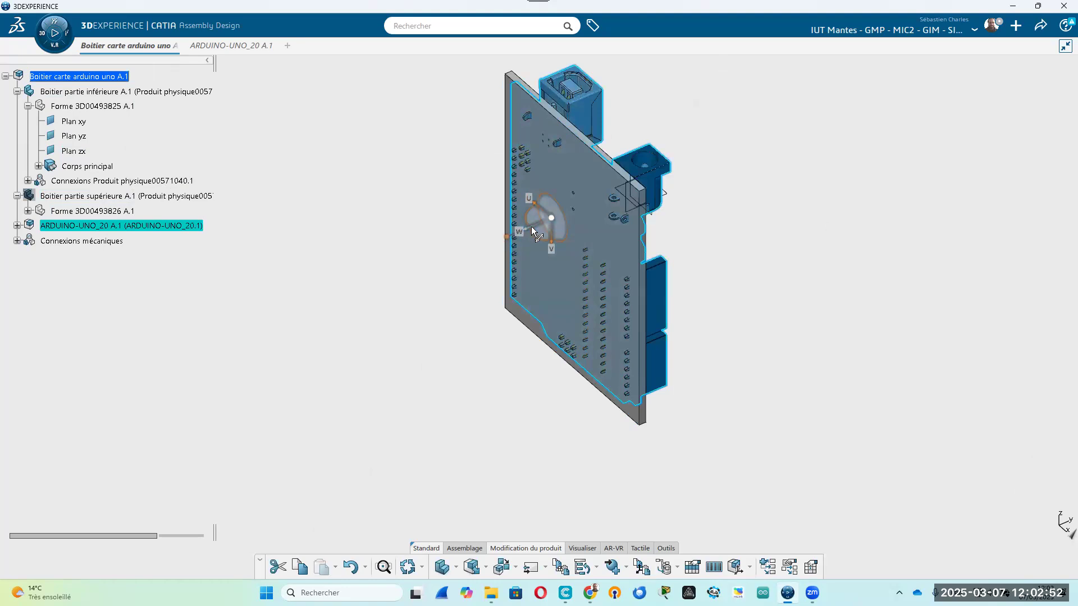
pyautogui.moveTo(604, 204); pyautogui.dragTo(707, 161)
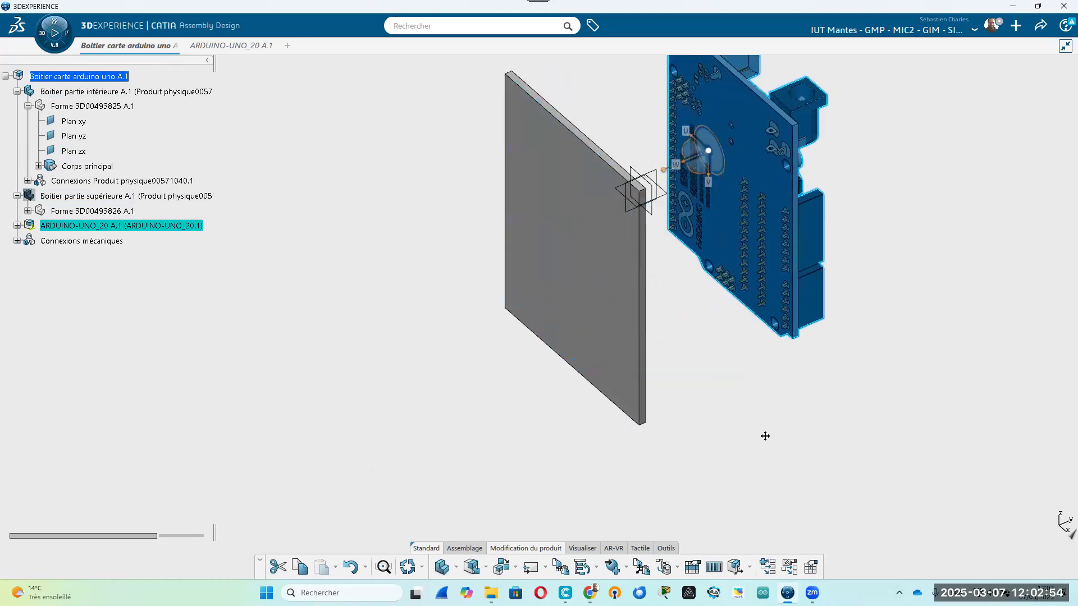
pyautogui.moveTo(765, 436); pyautogui.dragTo(690, 430, button='middle')
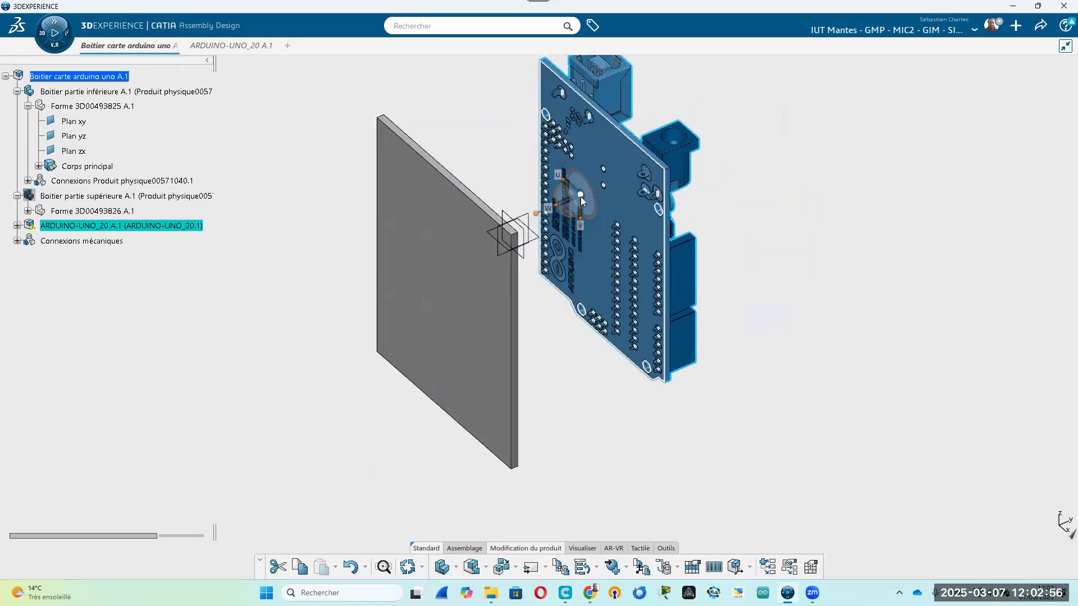
pyautogui.moveTo(577, 192); pyautogui.dragTo(730, 315)
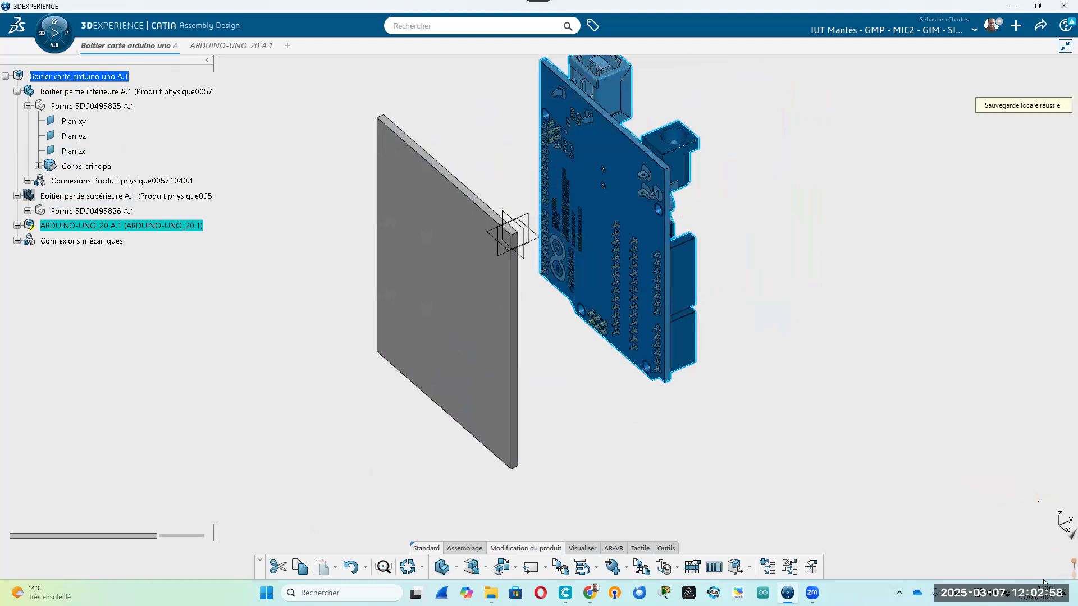
pyautogui.moveTo(1051, 533); pyautogui.dragTo(760, 317)
pyautogui.moveTo(1050, 527); pyautogui.dragTo(890, 182)
# Activate the lower housing part for editing in Part Design and open the definition of its plate extrusion
pyautogui.moveTo(750, 397); pyautogui.dragTo(666, 392, button='middle')
pyautogui.moveTo(554, 337); pyautogui.dragTo(634, 364, button='middle')
pyautogui.moveTo(668, 404); pyautogui.dragTo(449, 298, button='middle')
pyautogui.doubleClick(448, 296)
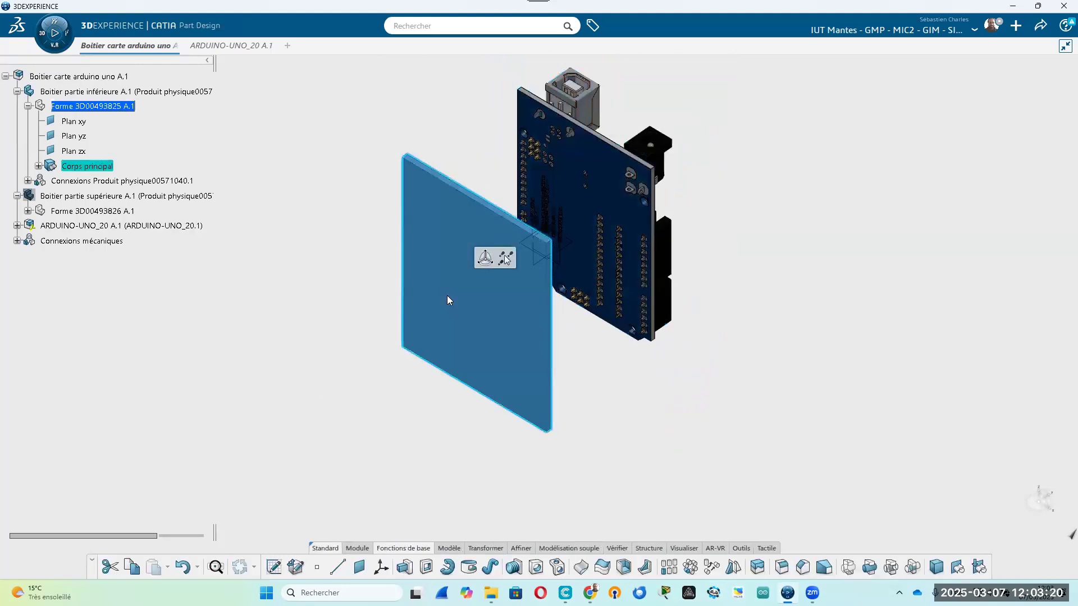
pyautogui.doubleClick(447, 295)
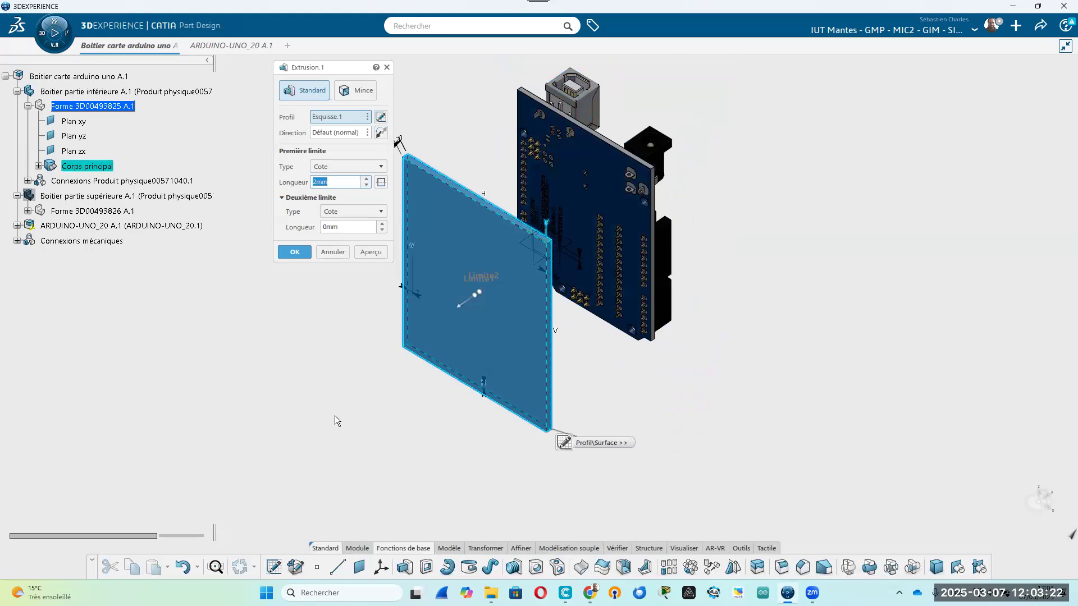
pyautogui.click(295, 252)
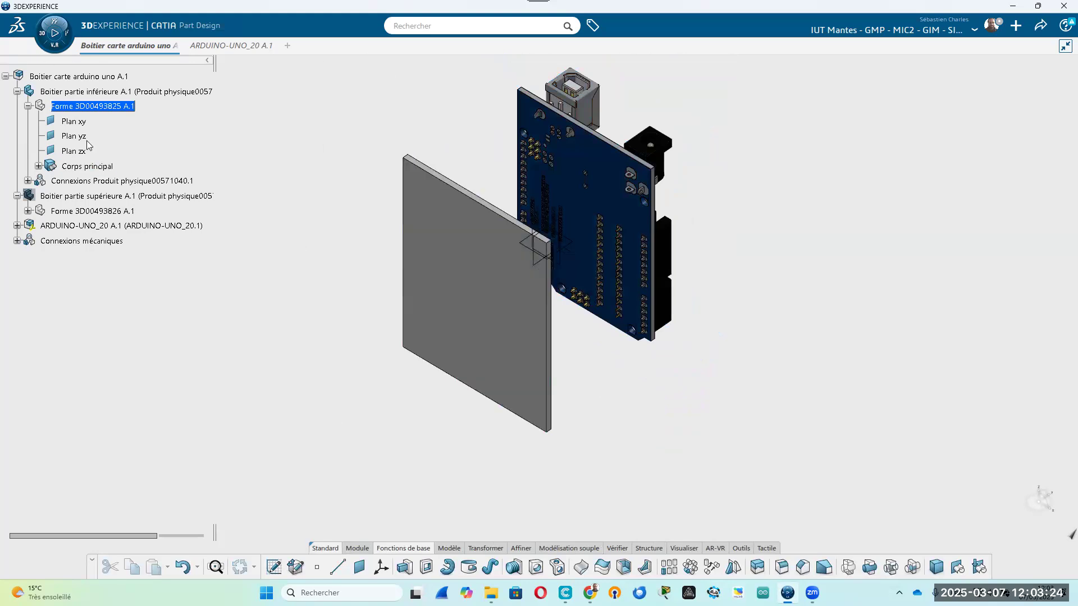
# Start a sketch on the plate's large outer face and project the face's outline into it
pyautogui.click(528, 276)
pyautogui.click(589, 258)
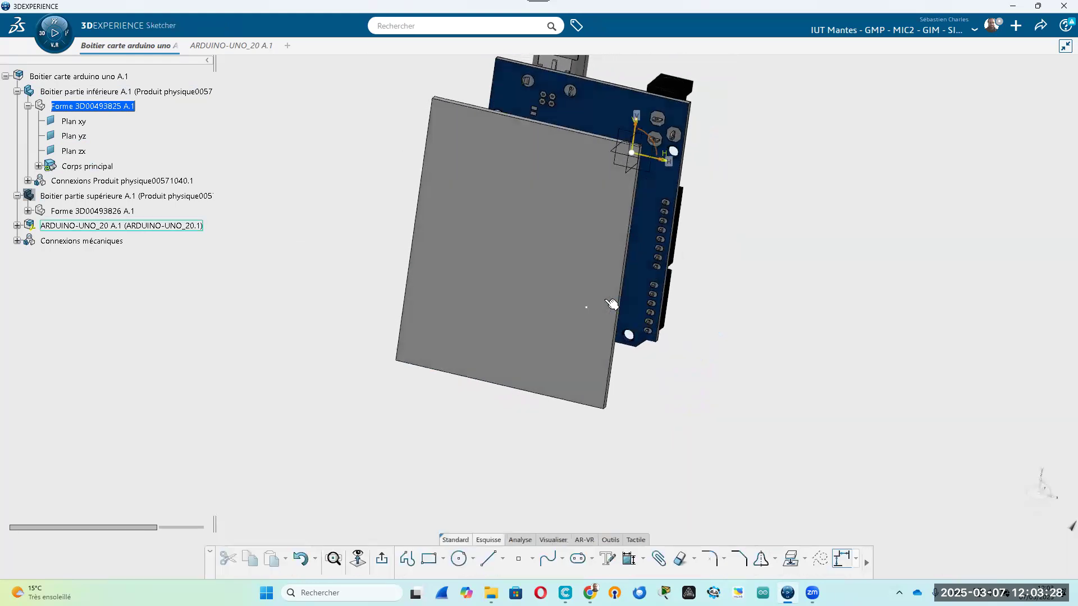
pyautogui.click(584, 251)
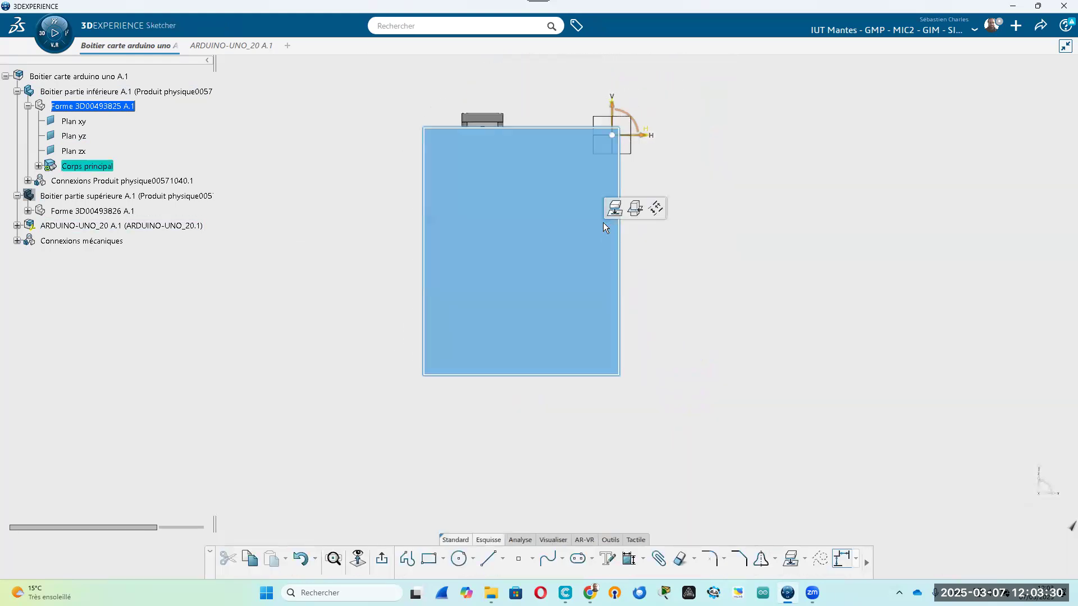
pyautogui.click(615, 214)
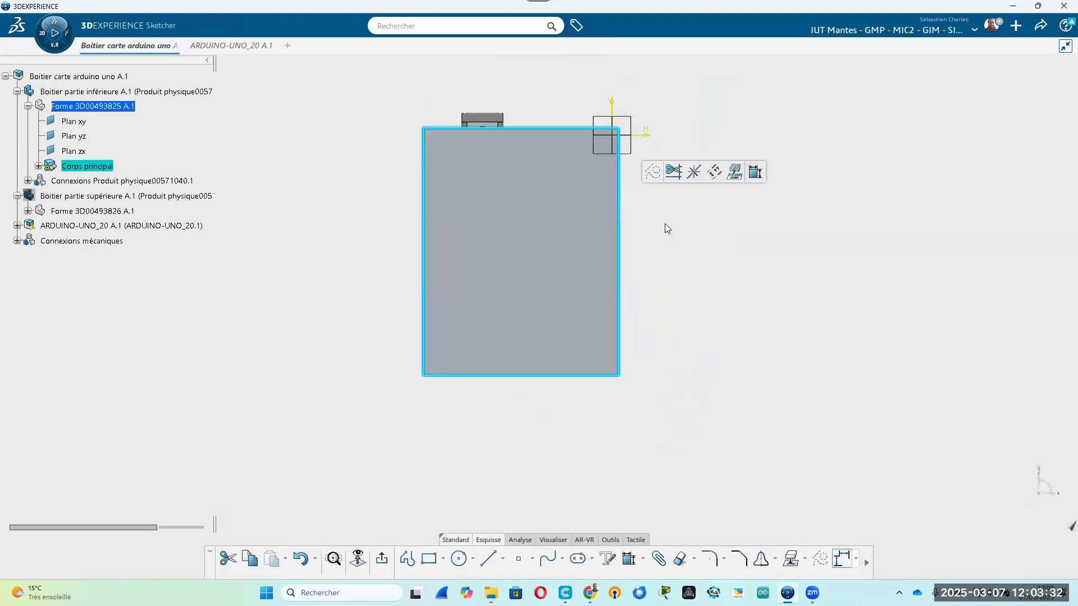
# Exit the sketch and set up a thin (Mince) extrusion of the outline with Epaisseur 1 at 0 mm and Epaisseur 2 at 2 mm
pyautogui.moveTo(583, 231); pyautogui.dragTo(368, 386, button='middle')
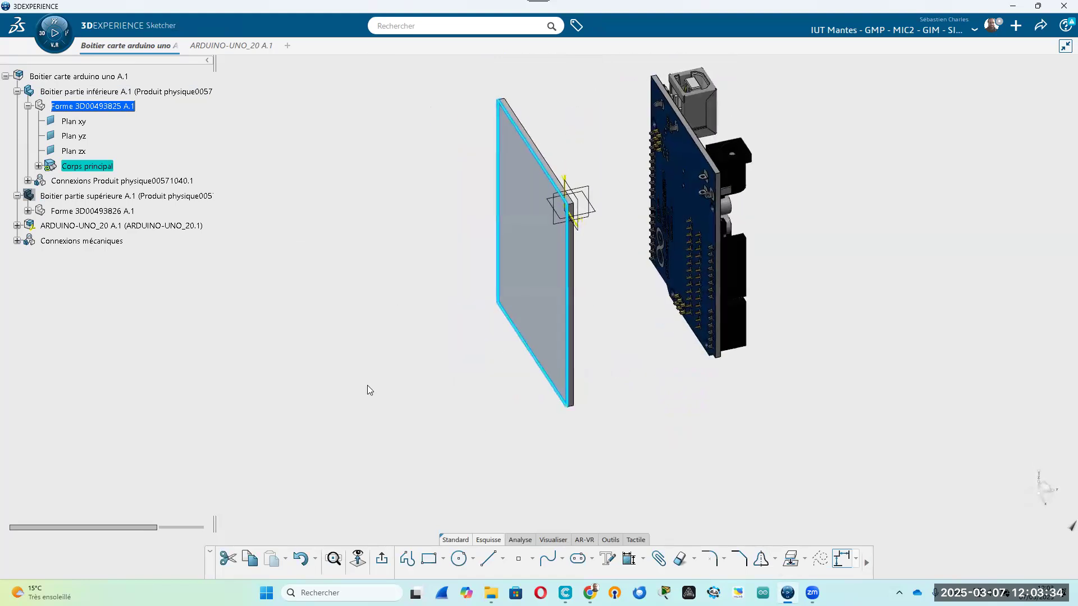
pyautogui.click(382, 559)
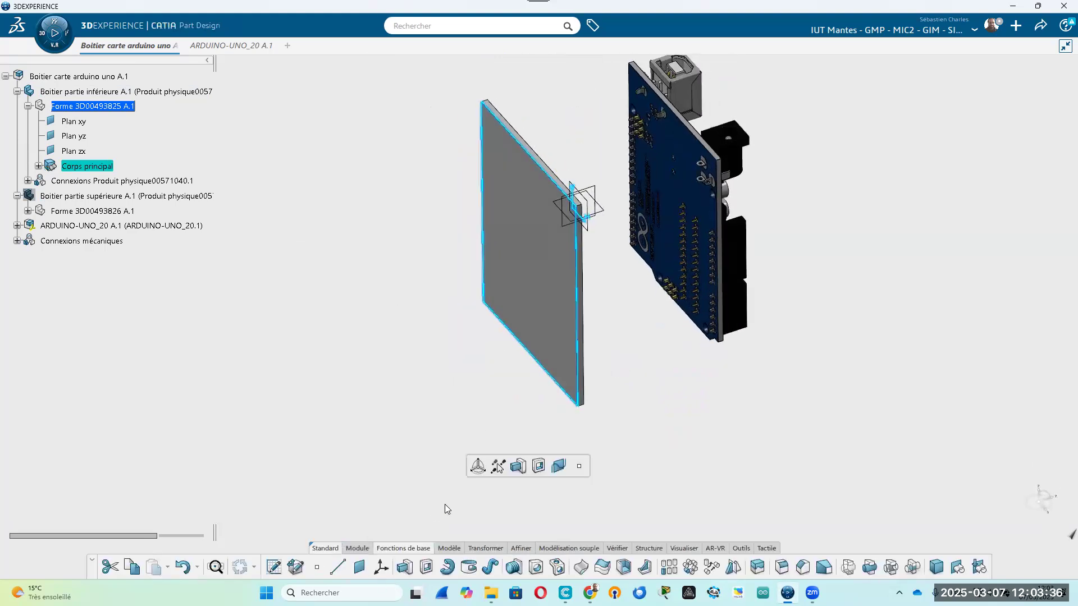
pyautogui.click(405, 567)
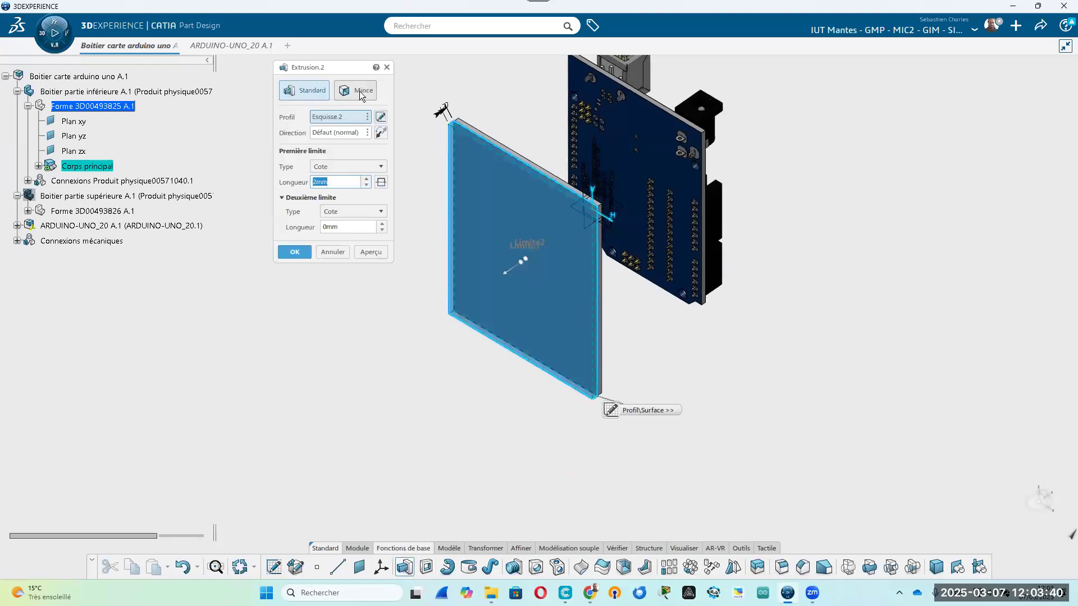
pyautogui.click(359, 91)
pyautogui.moveTo(455, 352); pyautogui.dragTo(424, 429, button='middle')
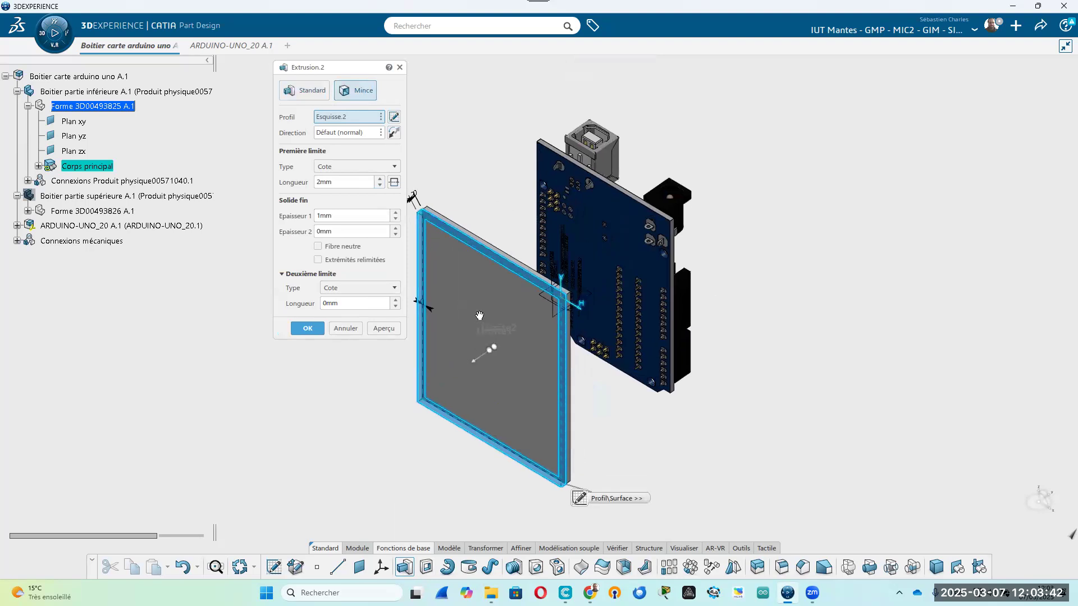
pyautogui.moveTo(479, 315); pyautogui.dragTo(428, 315, button='middle')
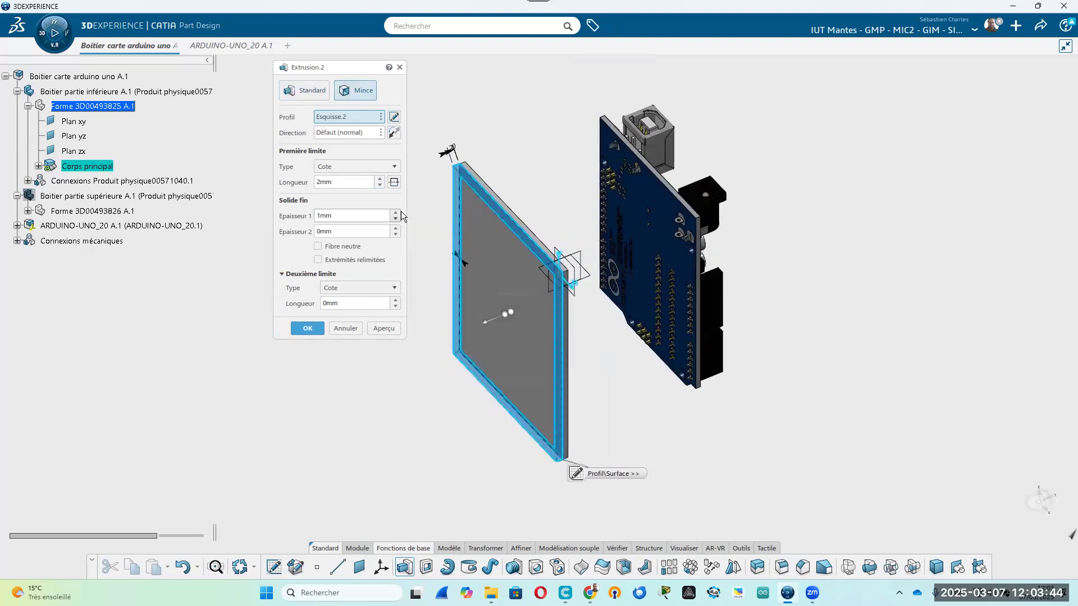
pyautogui.click(396, 214)
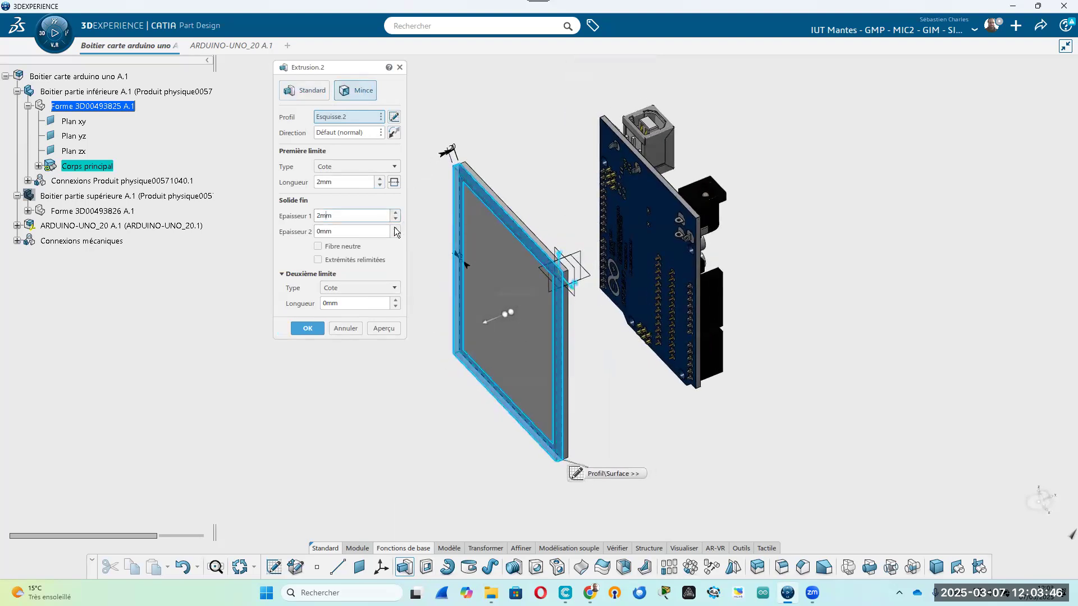
pyautogui.click(396, 228)
pyautogui.click(396, 228)
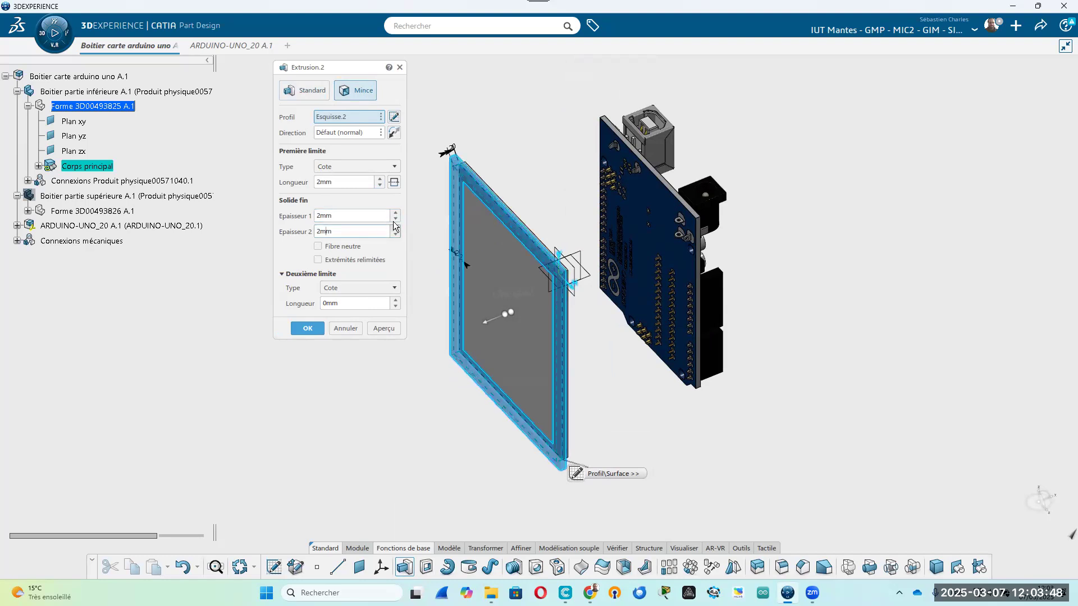
pyautogui.click(395, 220)
pyautogui.click(396, 220)
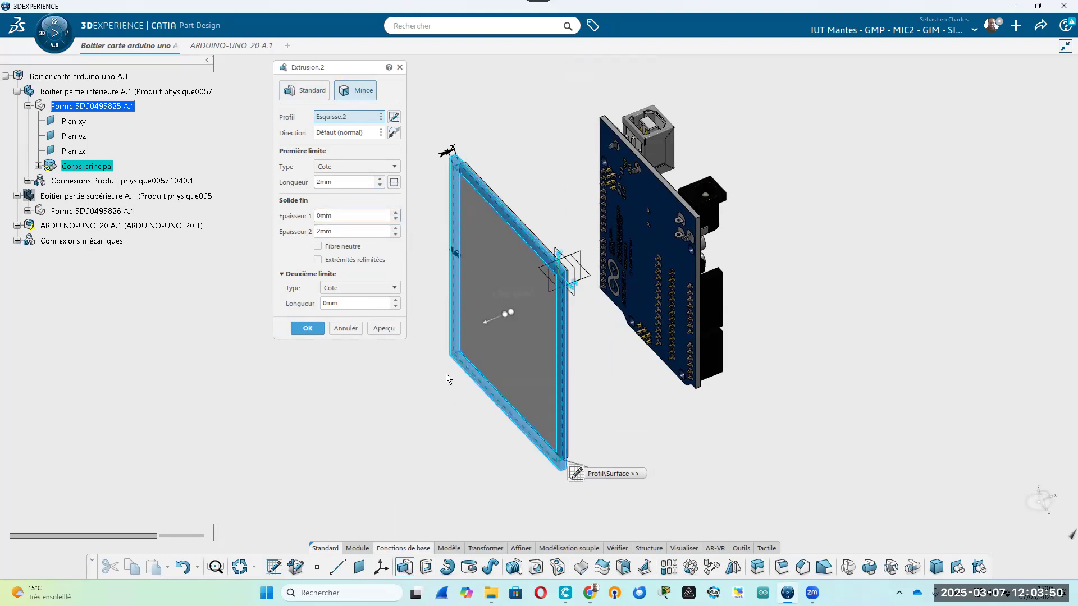
# Reverse the extrusion direction towards the board and extrude the thin housing wall 25 mm
pyautogui.click(394, 133)
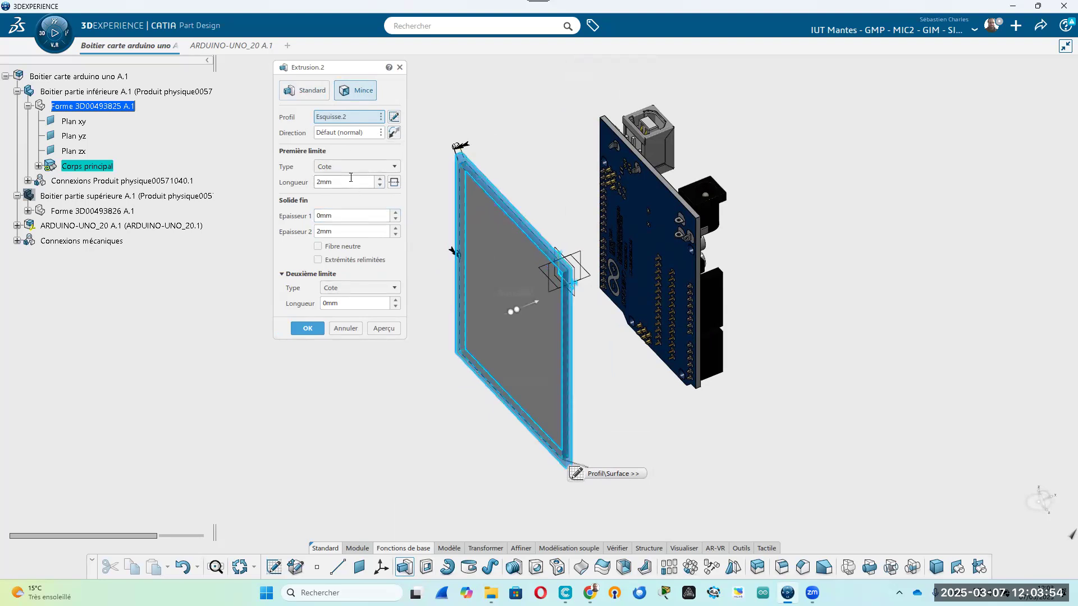
pyautogui.write('25')
pyautogui.press('Return')
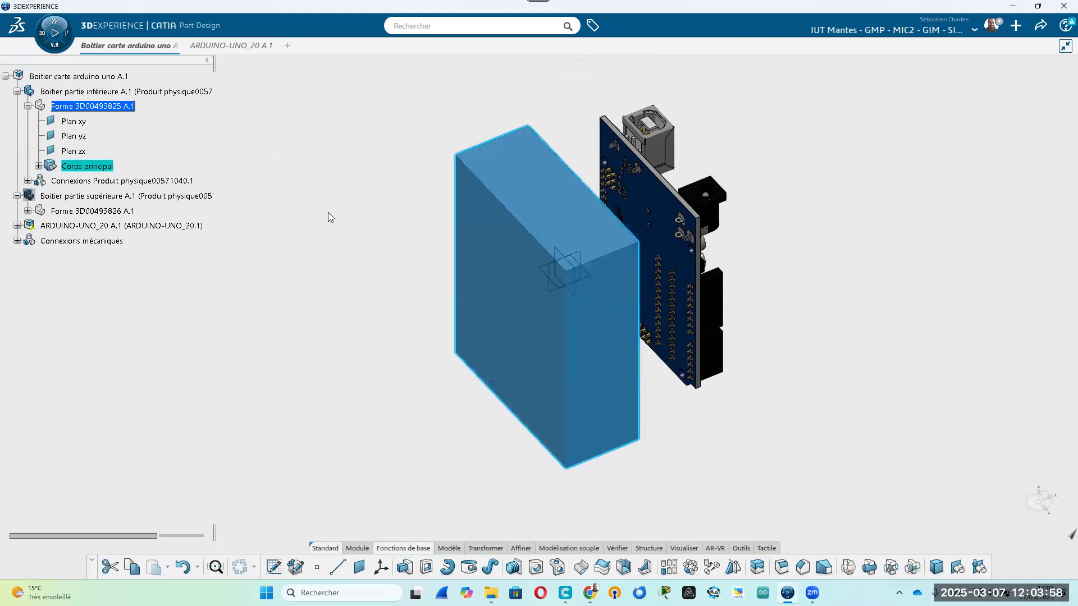
pyautogui.click(924, 314)
# Start a sketch on the inner floor face of the housing, the one facing the Arduino board
pyautogui.moveTo(459, 225); pyautogui.dragTo(564, 209, button='middle')
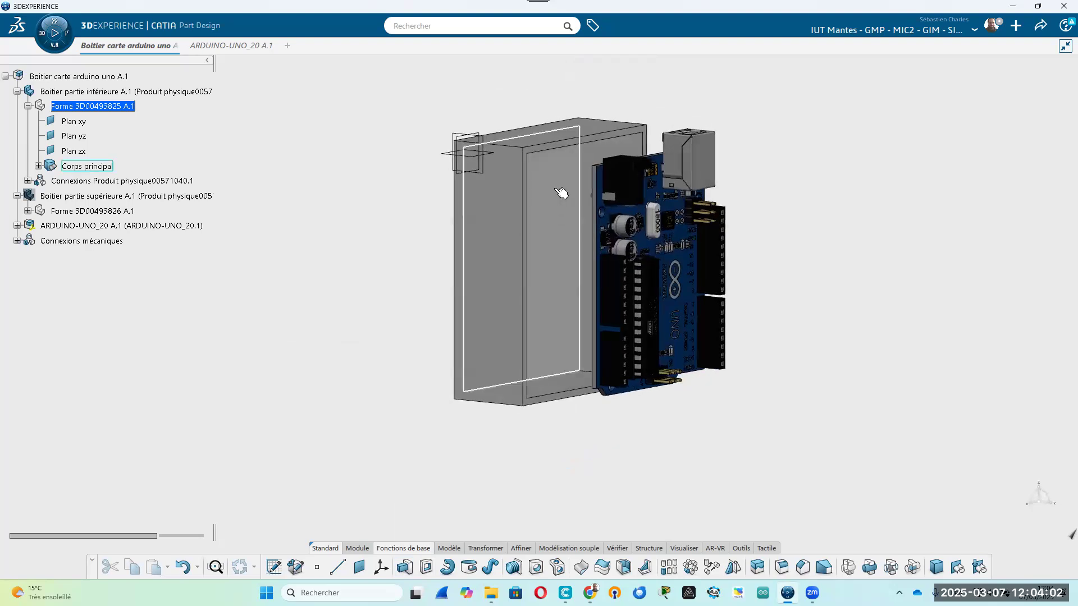
pyautogui.moveTo(547, 144); pyautogui.dragTo(539, 340, button='middle')
pyautogui.moveTo(514, 283); pyautogui.dragTo(535, 229, button='middle')
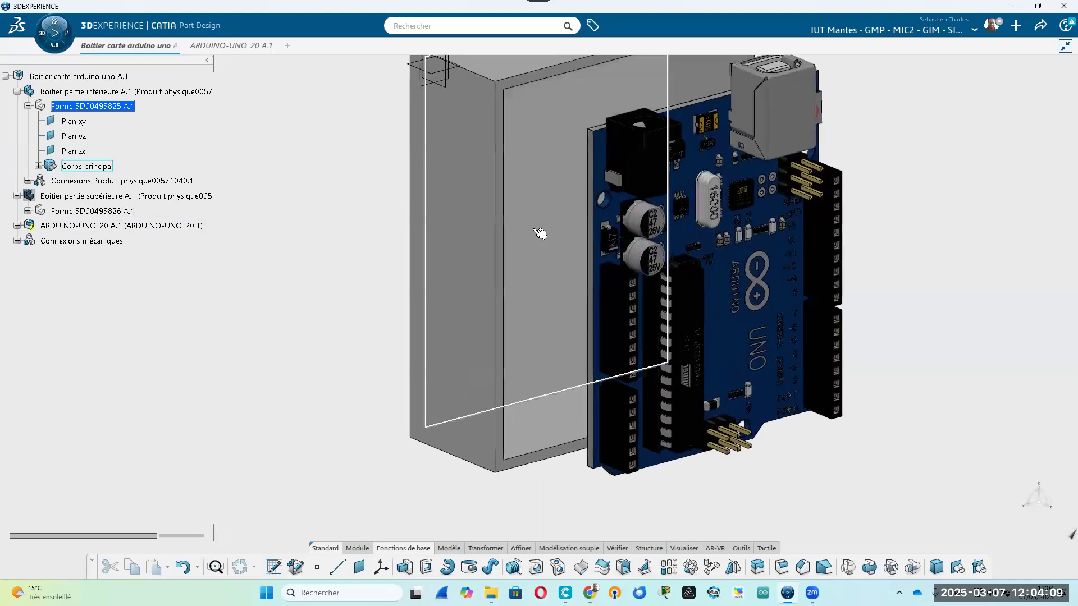
pyautogui.click(593, 415)
pyautogui.moveTo(481, 450); pyautogui.dragTo(775, 205, button='middle')
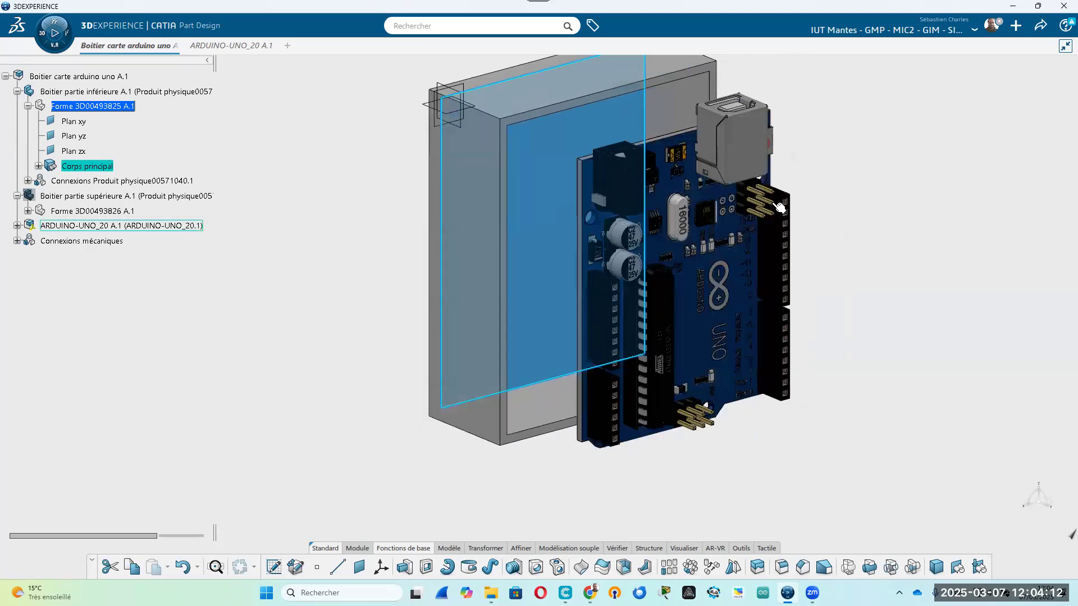
pyautogui.click(529, 201)
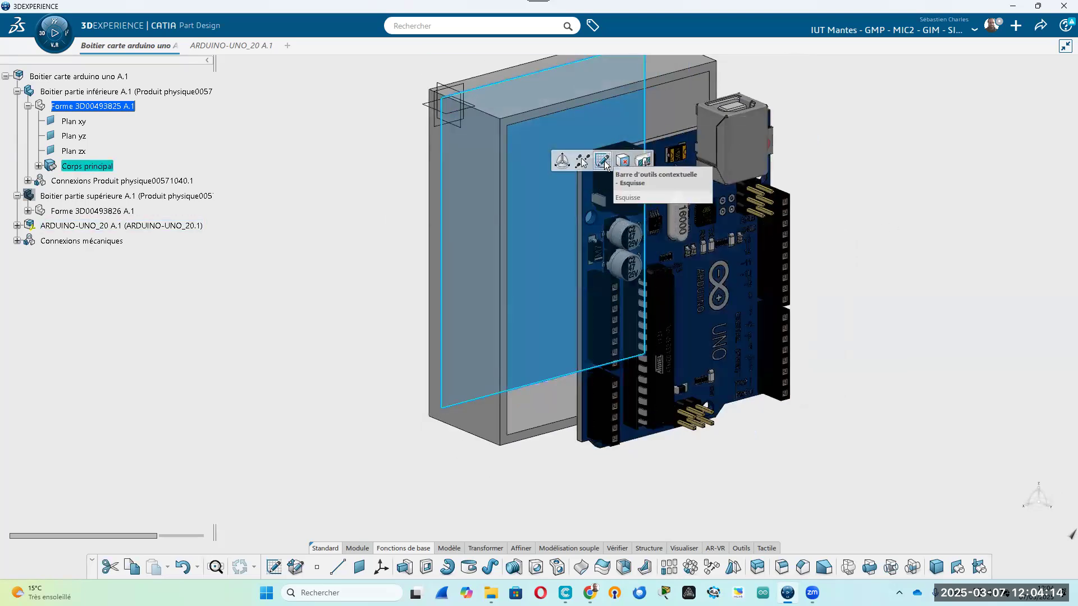
pyautogui.click(602, 162)
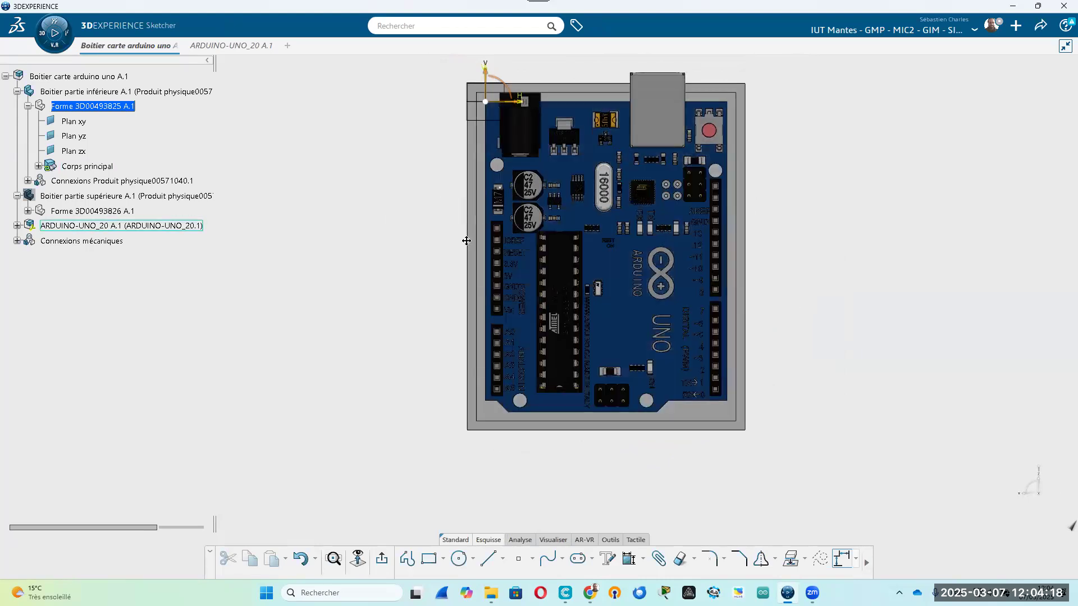
# Project the edges of the Arduino board's four mounting holes into the sketch
pyautogui.scroll(4, 402, 233)
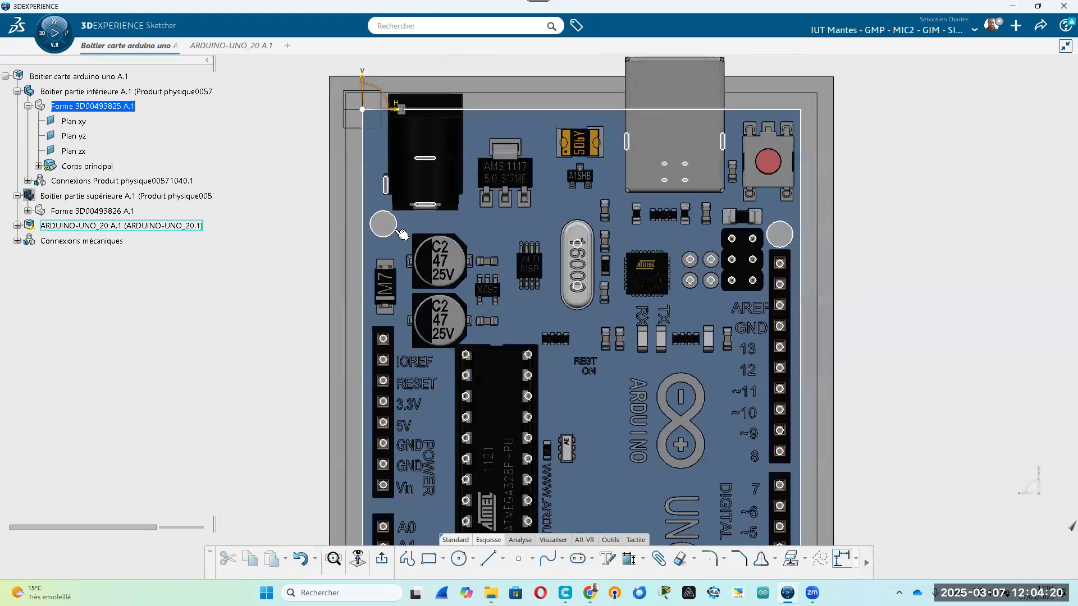
pyautogui.click(407, 233)
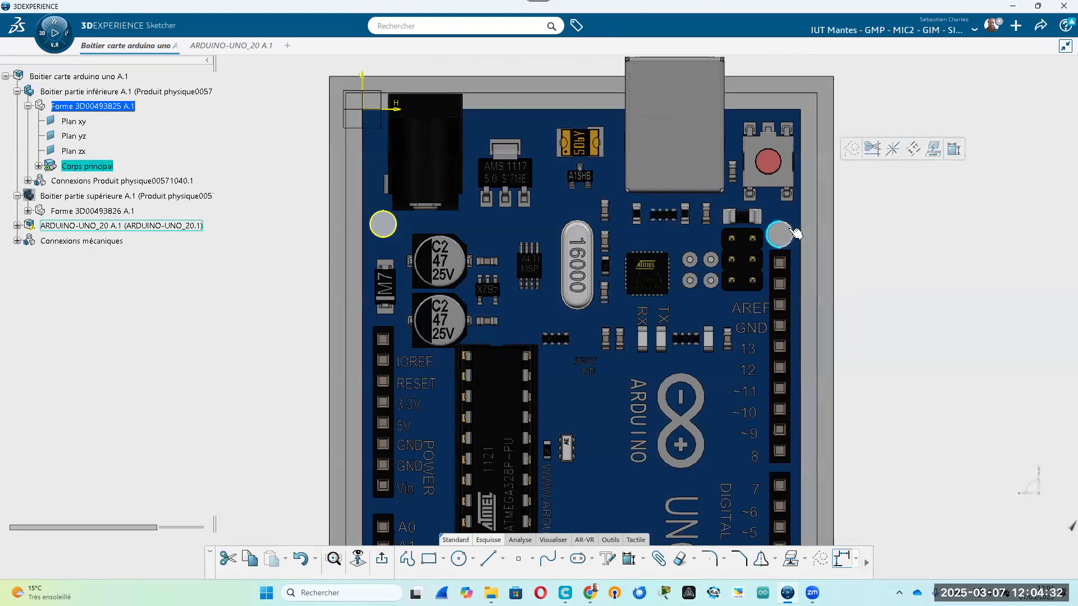
pyautogui.moveTo(903, 481); pyautogui.dragTo(809, 136, button='middle')
pyautogui.click(573, 309)
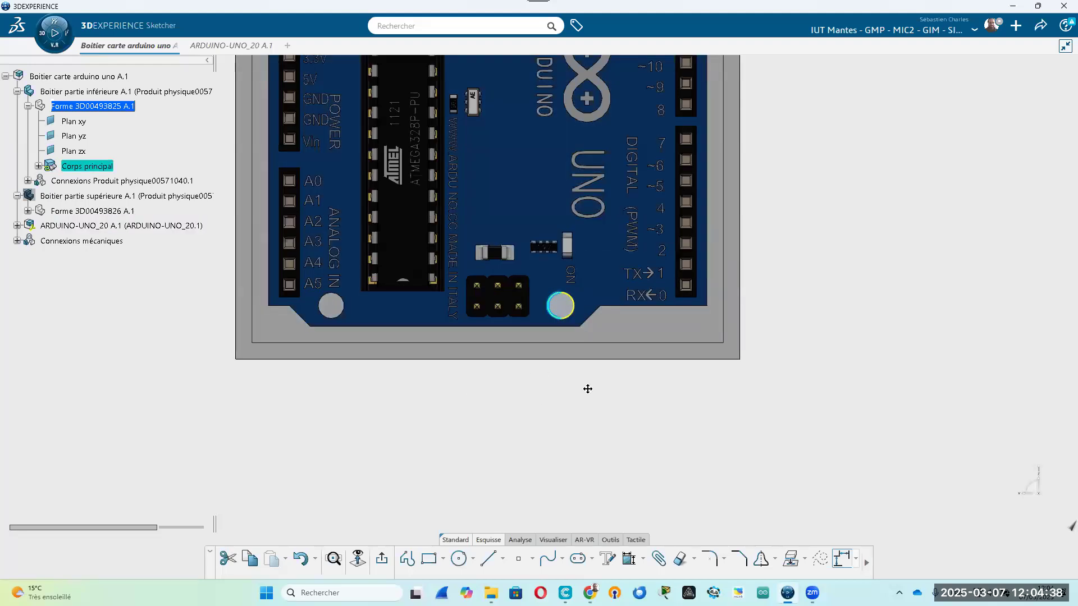
pyautogui.moveTo(386, 314); pyautogui.dragTo(494, 316, button='middle')
pyautogui.click(442, 307)
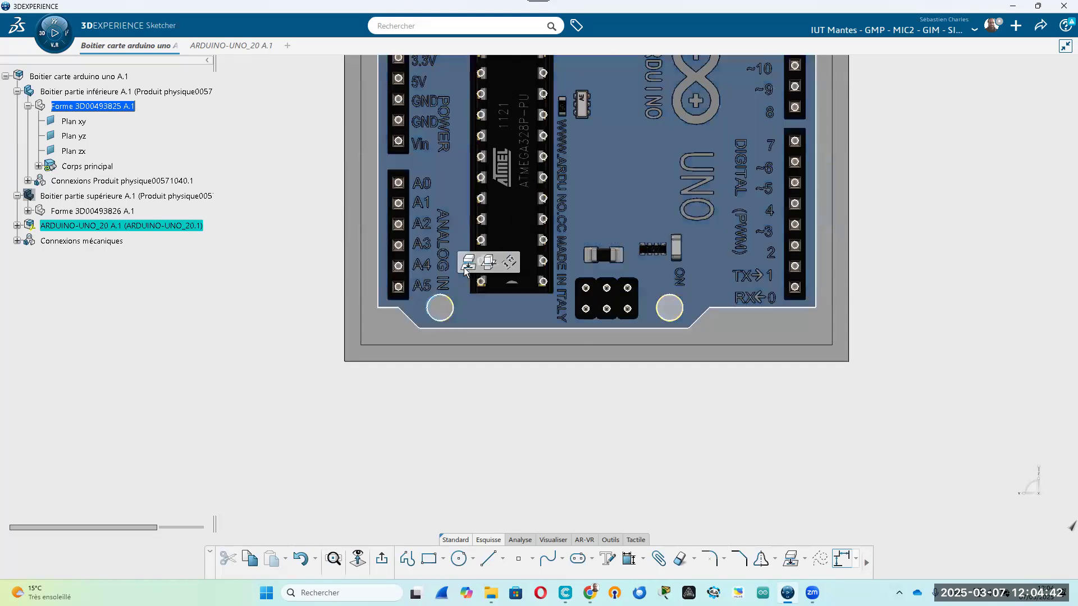
pyautogui.click(532, 388)
# Exit the sketch and set up a thin extrusion of the four circles with Epaisseur 1 at 0 mm and Epaisseur 2 at 2 mm
pyautogui.moveTo(563, 414); pyautogui.dragTo(500, 223, button='middle')
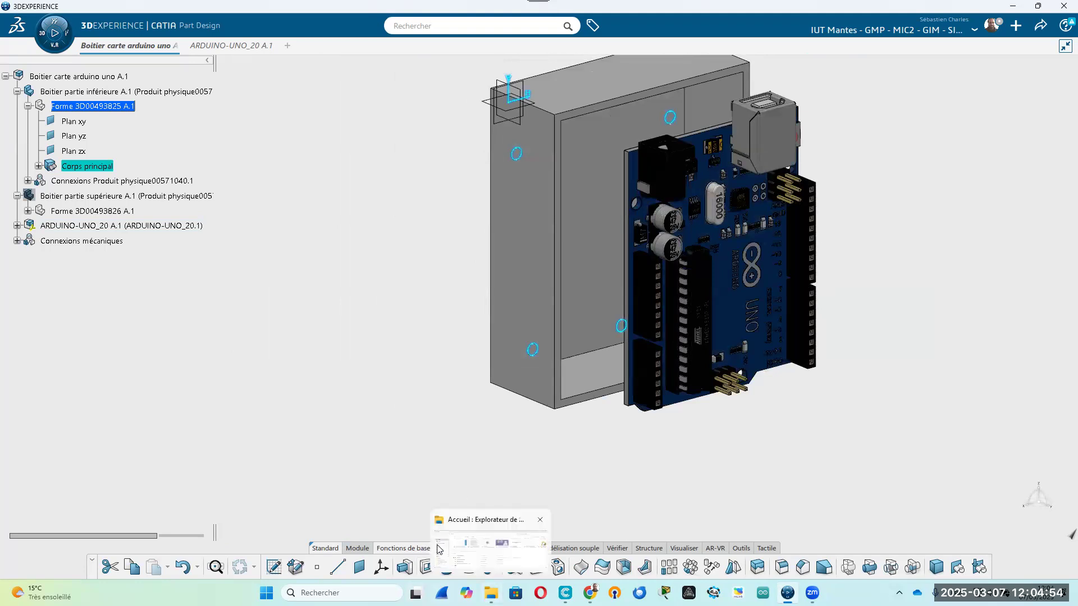
pyautogui.click(405, 567)
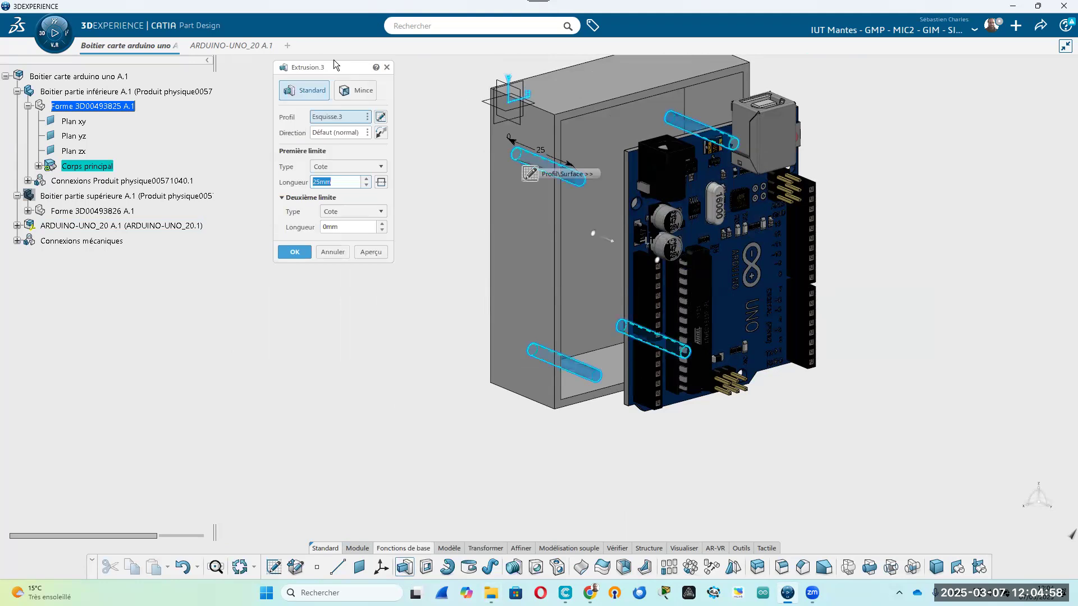
pyautogui.moveTo(446, 282); pyautogui.dragTo(495, 330, button='middle')
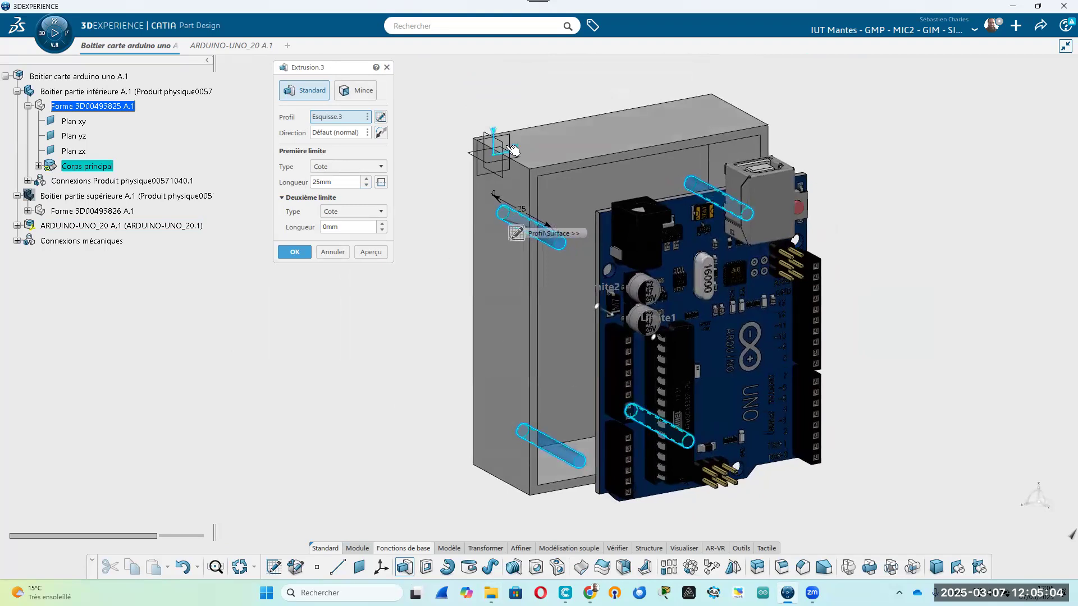
pyautogui.click(356, 91)
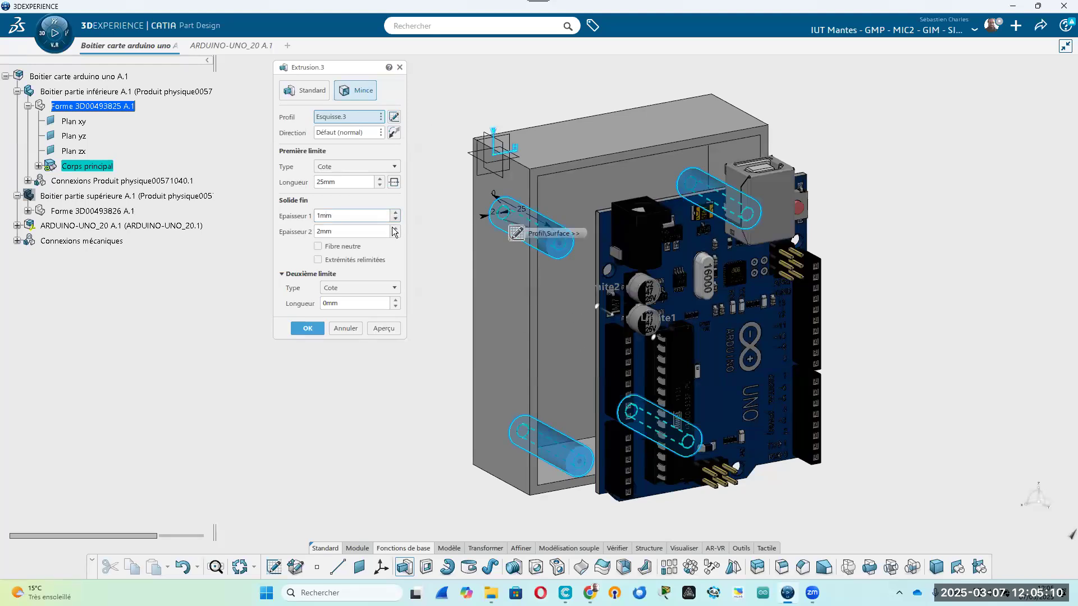
pyautogui.moveTo(508, 327); pyautogui.dragTo(652, 332, button='middle')
pyautogui.click(396, 228)
pyautogui.click(395, 236)
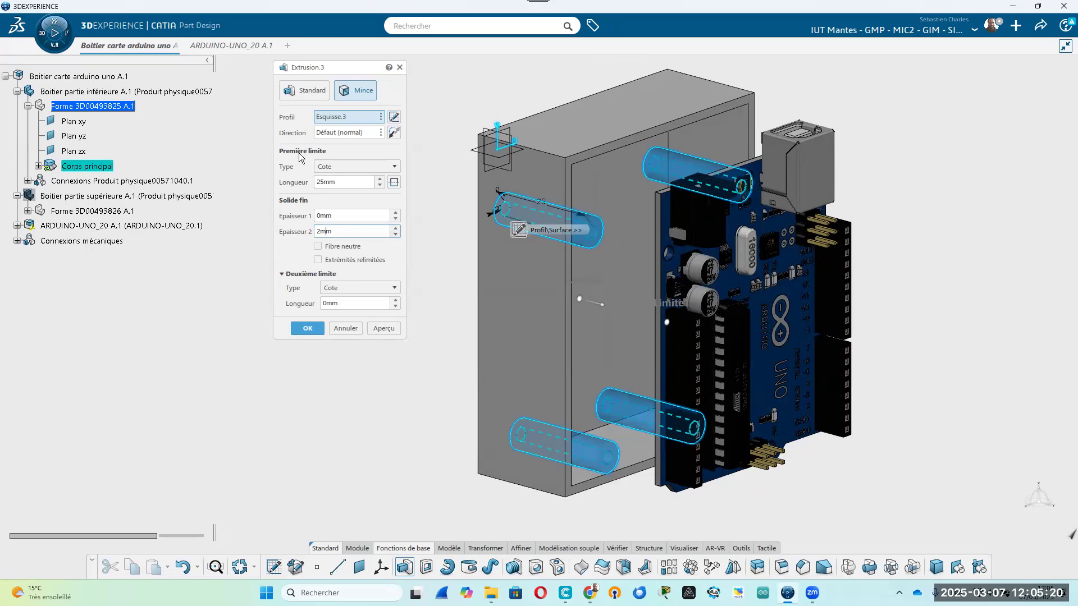
# Set the length of the four tubular standoffs to 10 mm and create the extrusion
pyautogui.click(348, 182)
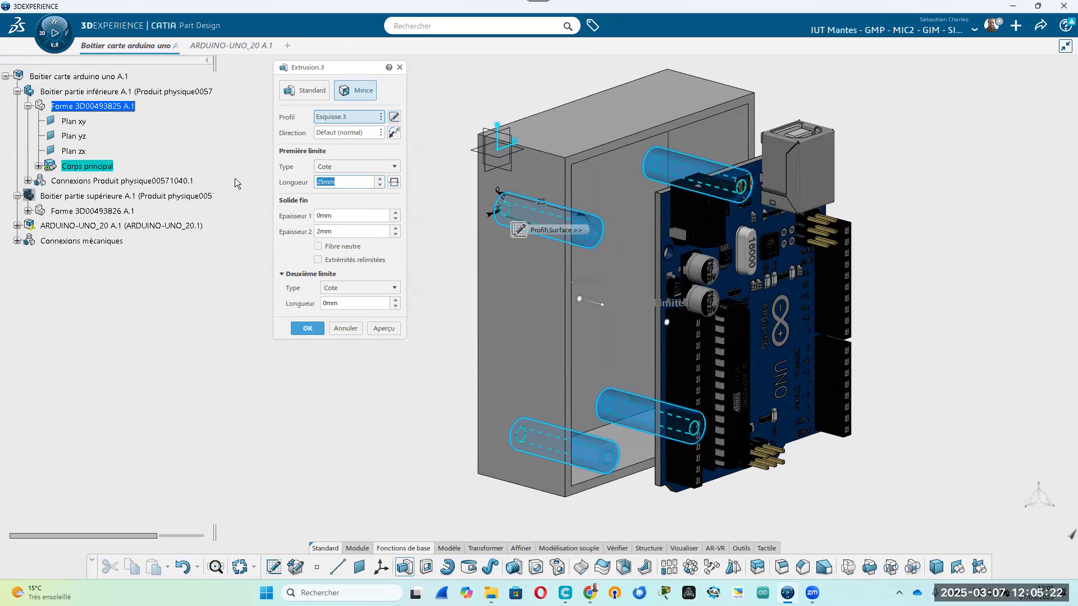
pyautogui.write('10')
pyautogui.press('Return')
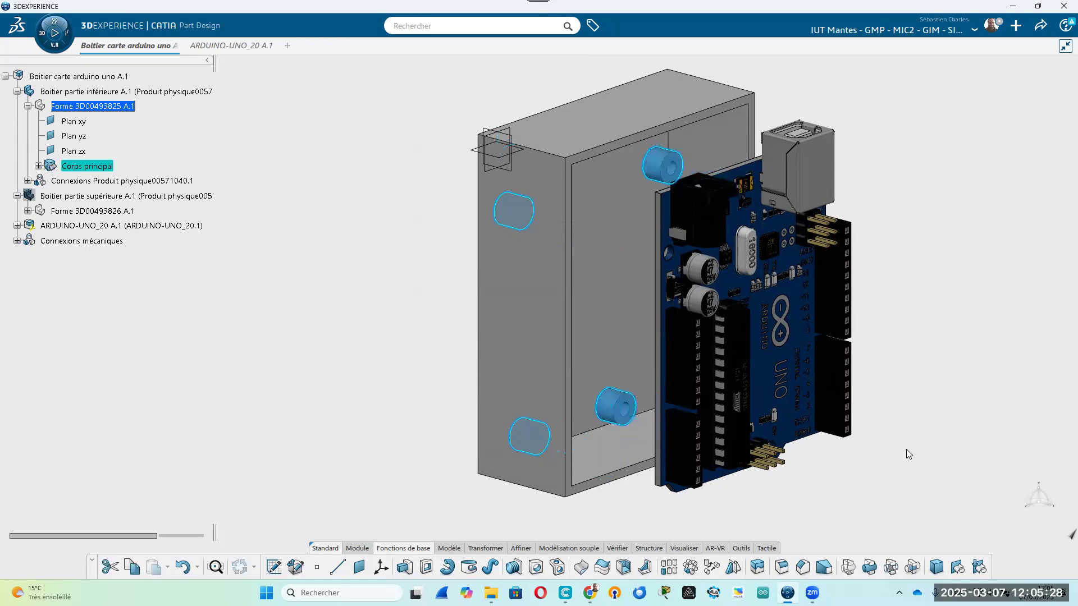
pyautogui.click(890, 414)
# Check the standoffs against the board's mounting holes and activate the Boitier carte arduino uno assembly for editing
pyautogui.moveTo(677, 335); pyautogui.dragTo(452, 171, button='middle')
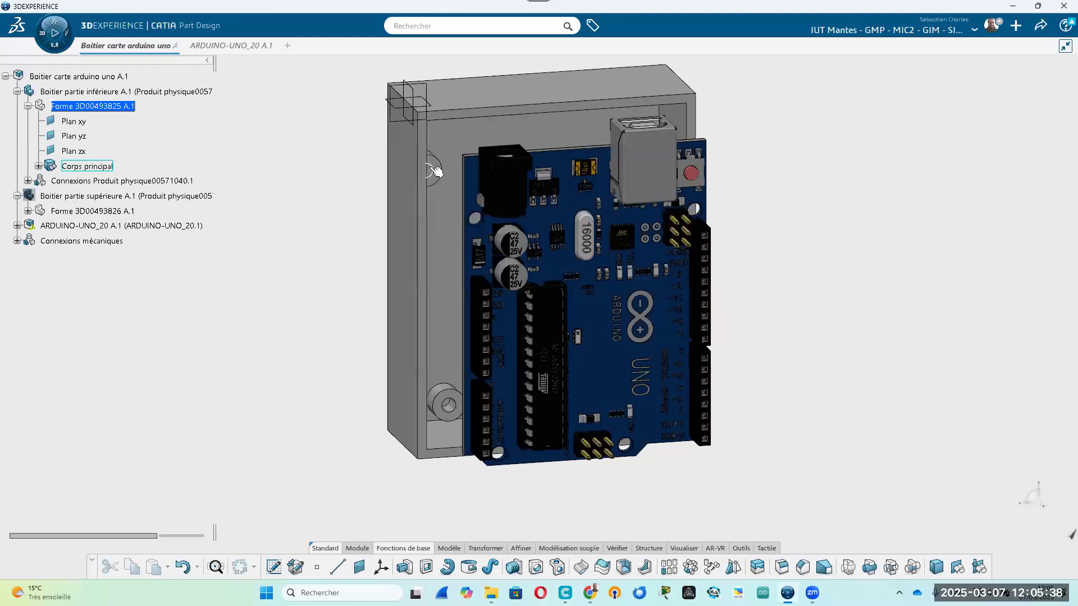
pyautogui.moveTo(512, 237); pyautogui.dragTo(518, 276, button='middle')
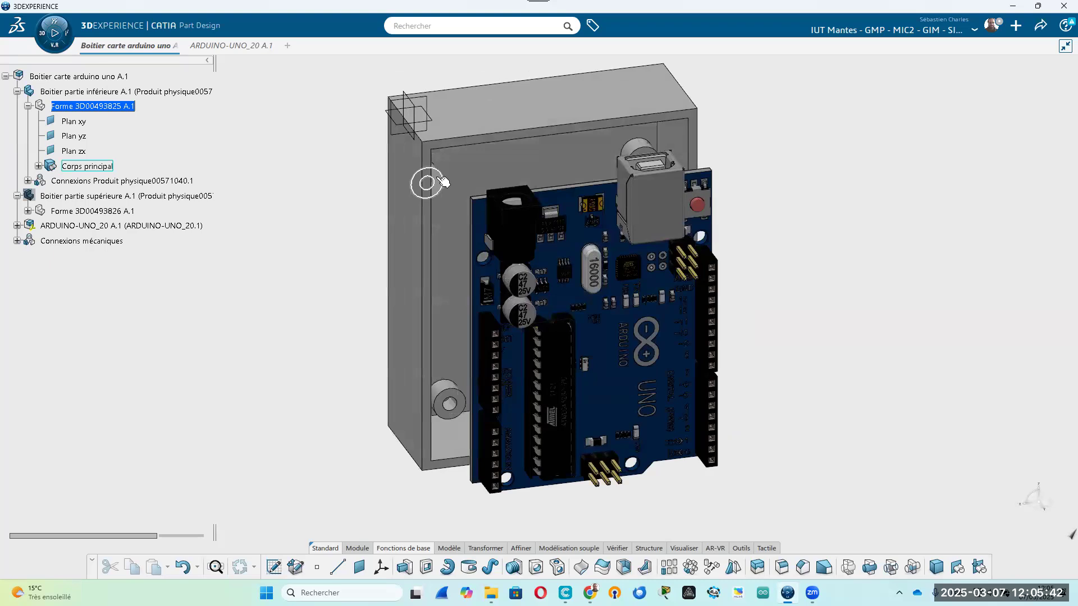
pyautogui.moveTo(451, 265); pyautogui.dragTo(424, 256, button='middle')
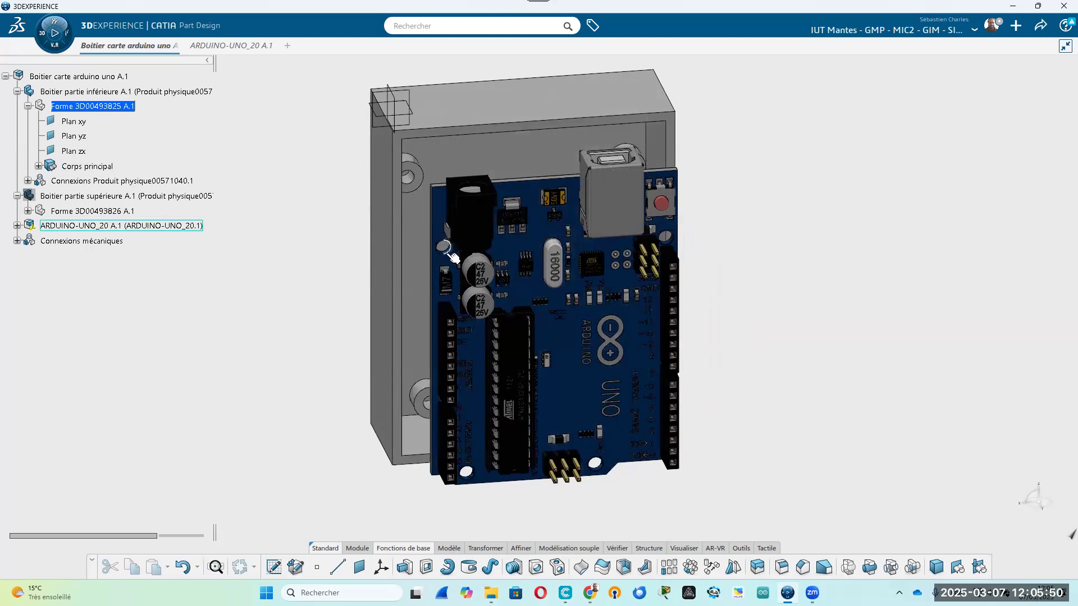
pyautogui.moveTo(452, 393); pyautogui.dragTo(398, 429, button='middle')
pyautogui.moveTo(394, 474); pyautogui.dragTo(595, 507, button='middle')
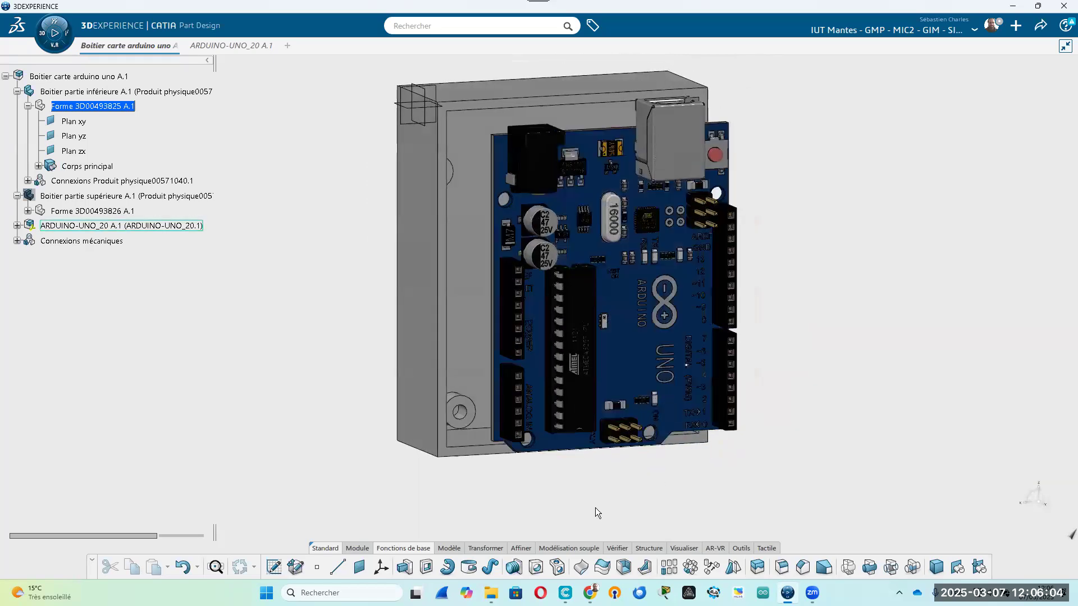
pyautogui.doubleClick(79, 77)
pyautogui.click(163, 339)
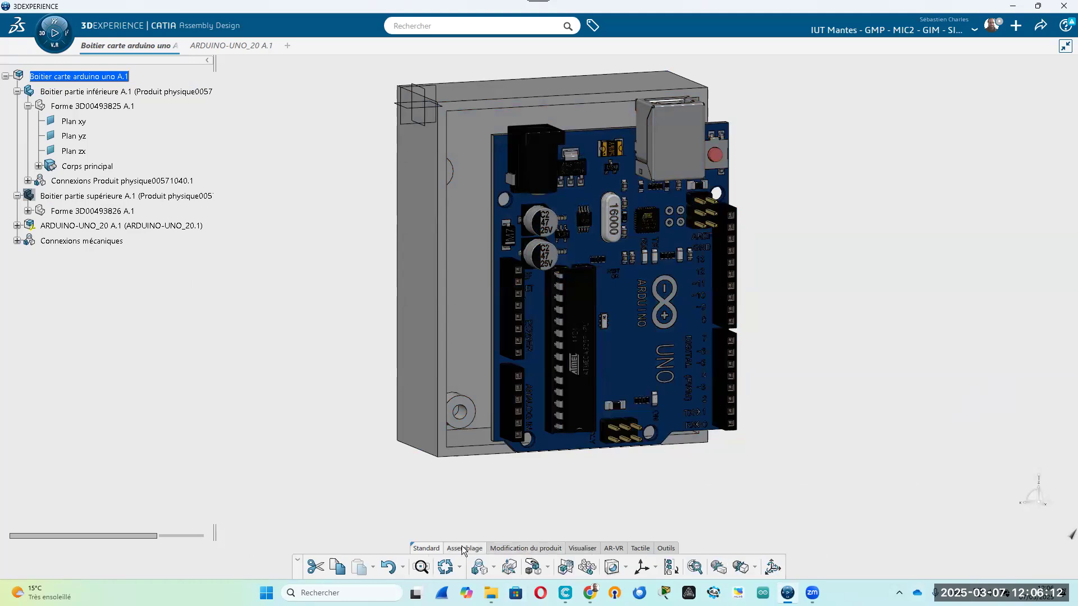
# Start a mechanical connection of type Utilisateur and add a Contact constraint to it
pyautogui.moveTo(477, 579)
pyautogui.click(480, 568)
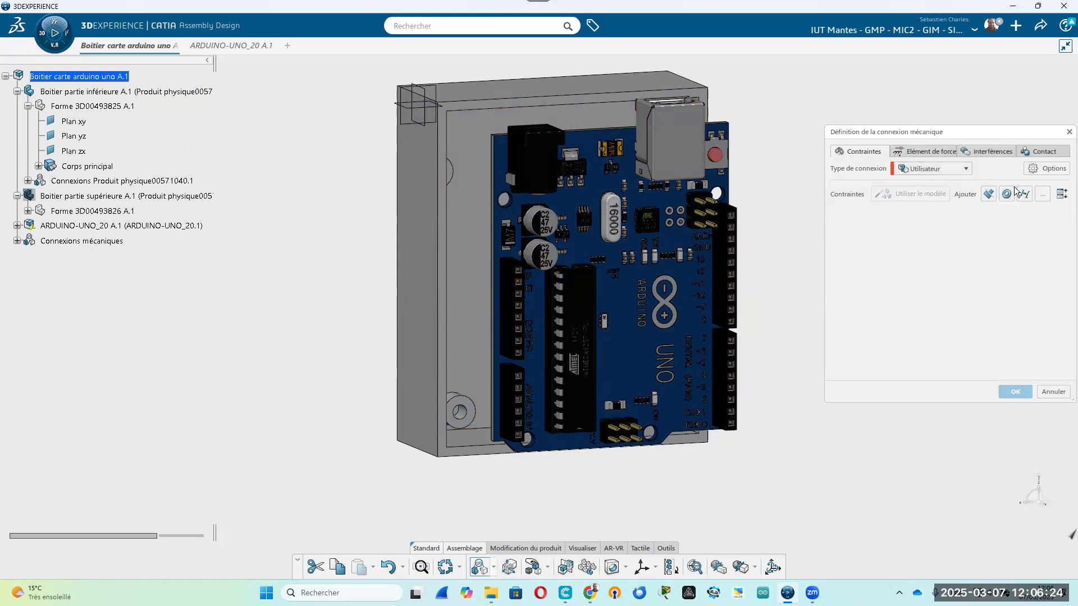
pyautogui.click(955, 171)
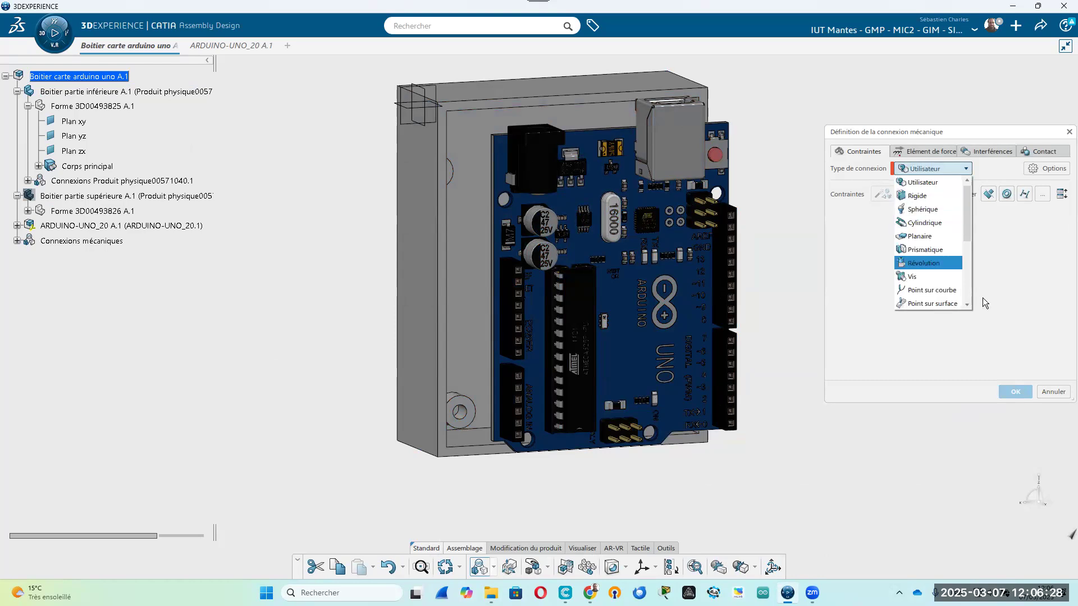
pyautogui.click(999, 170)
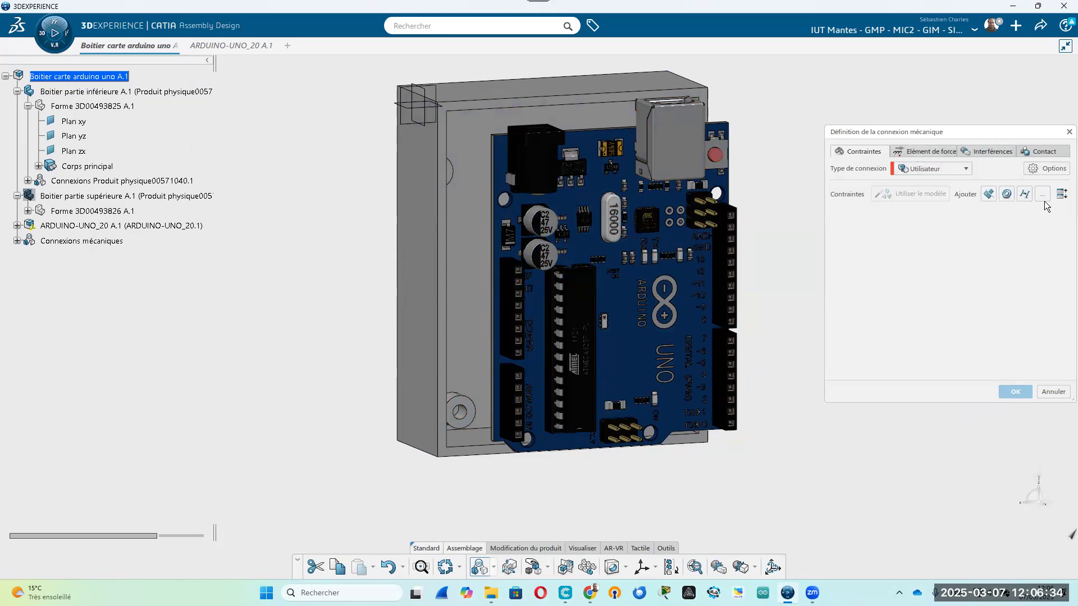
pyautogui.click(988, 194)
# Define the contact between the end face of the standoff near the power jack and the underside of the Arduino board
pyautogui.scroll(5, 490, 396)
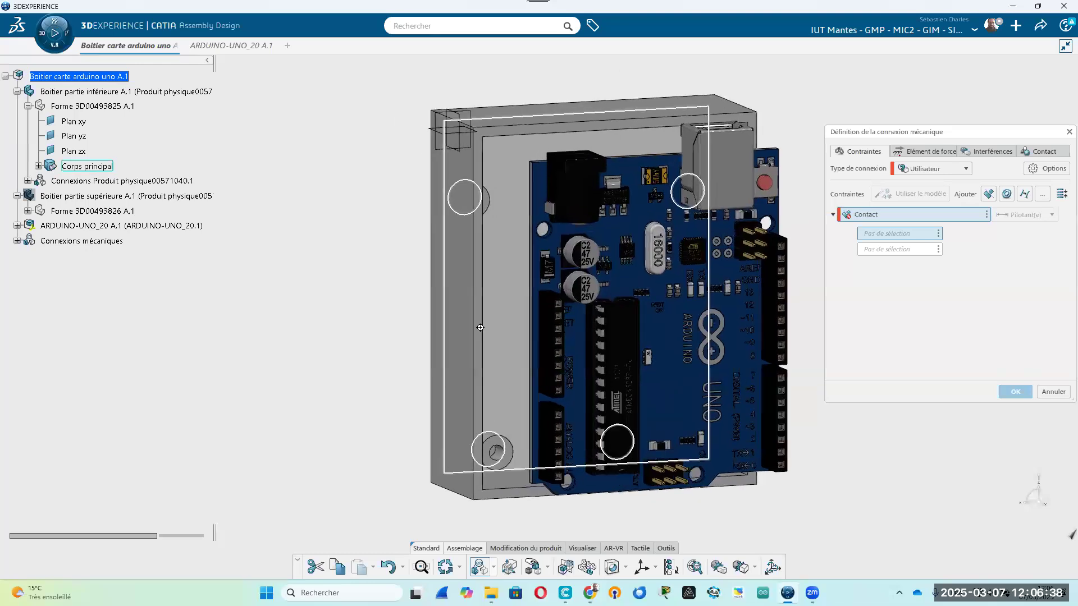
pyautogui.scroll(-5, 490, 396)
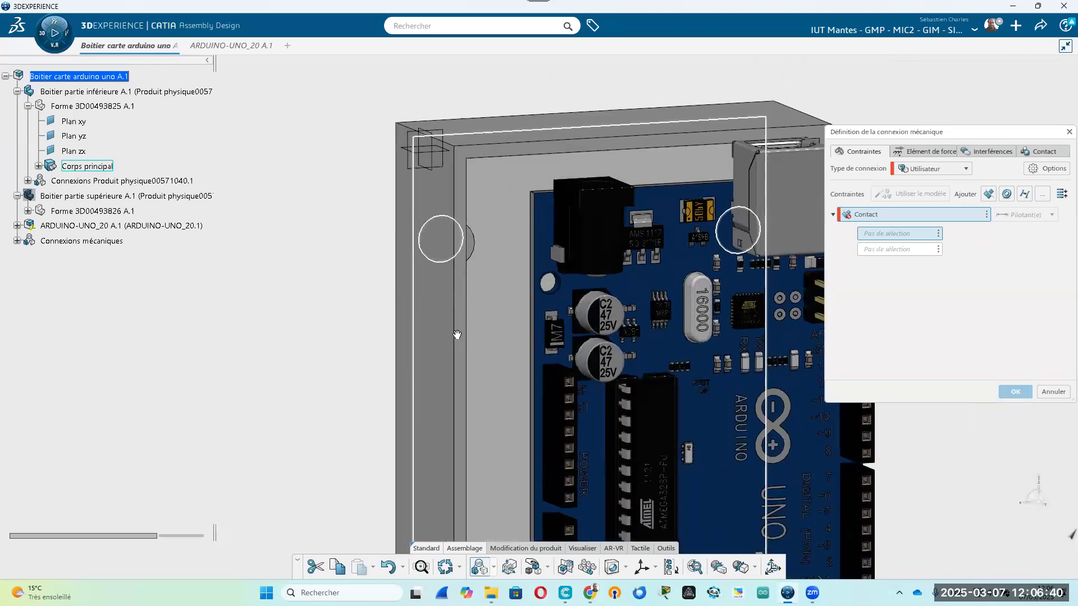
pyautogui.scroll(3, 480, 385)
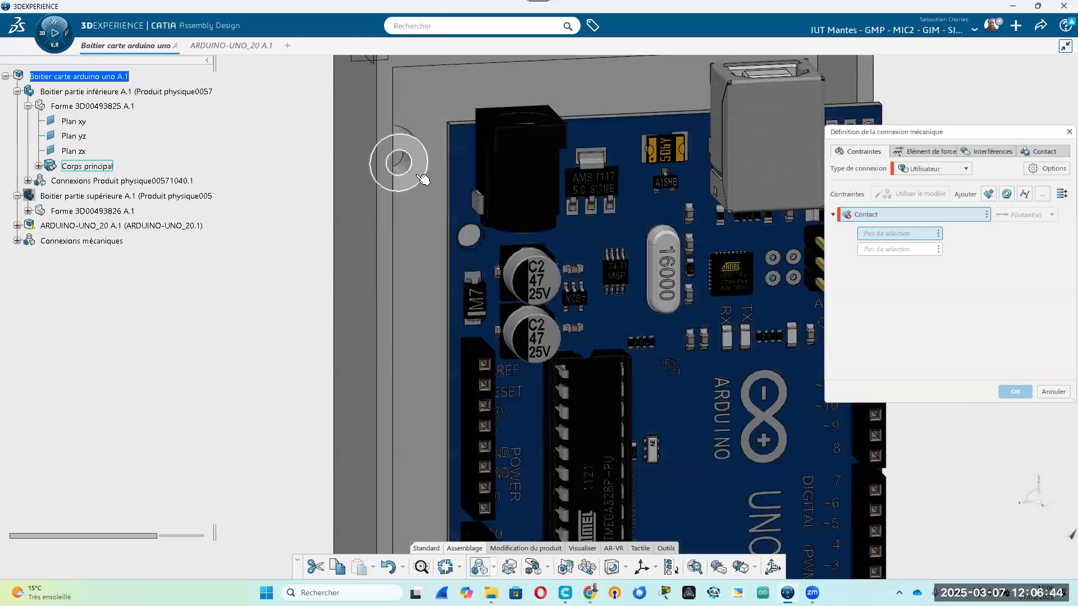
pyautogui.scroll(-2, 449, 280)
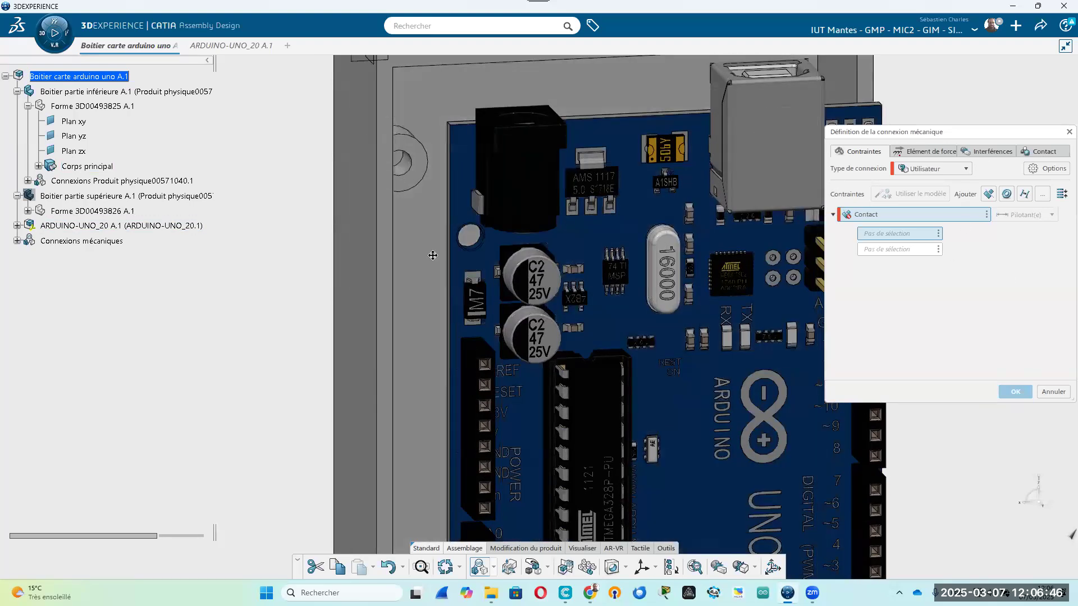
pyautogui.scroll(-2, 449, 281)
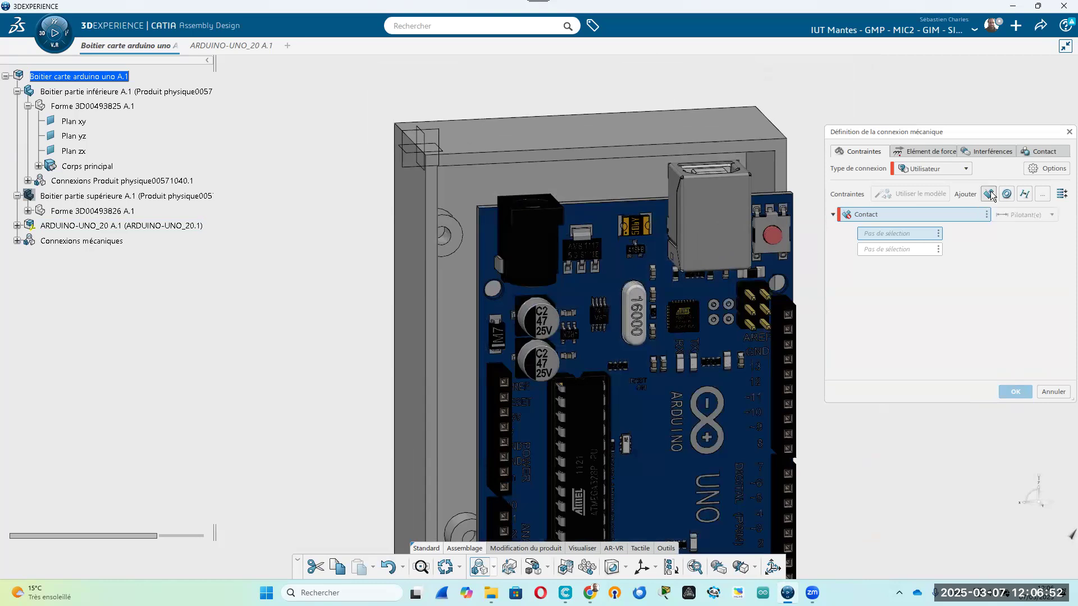
pyautogui.click(459, 234)
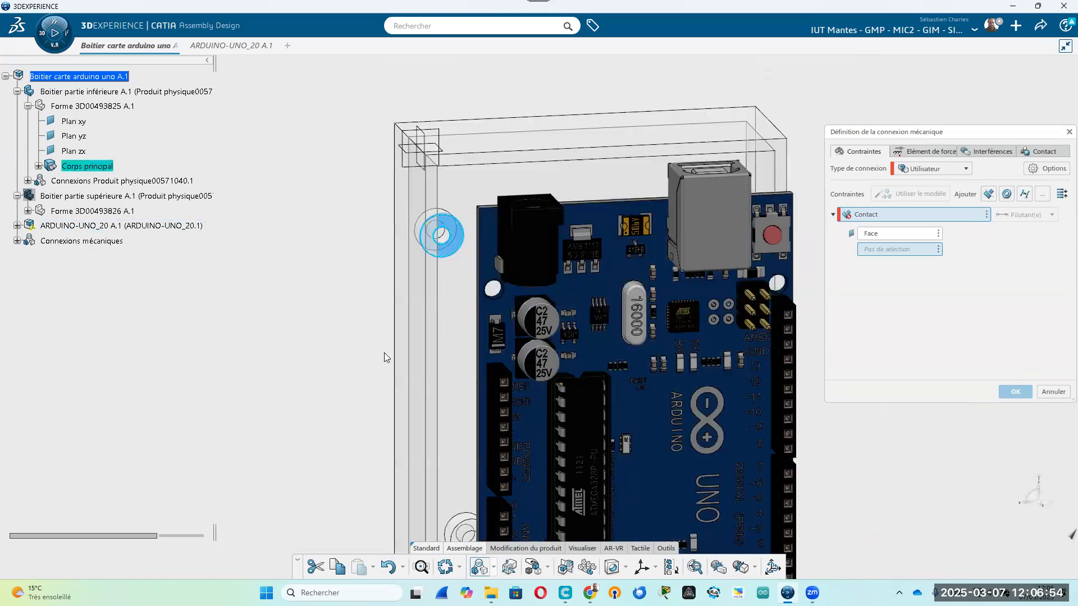
pyautogui.moveTo(264, 428); pyautogui.dragTo(780, 101, button='middle')
pyautogui.click(779, 101)
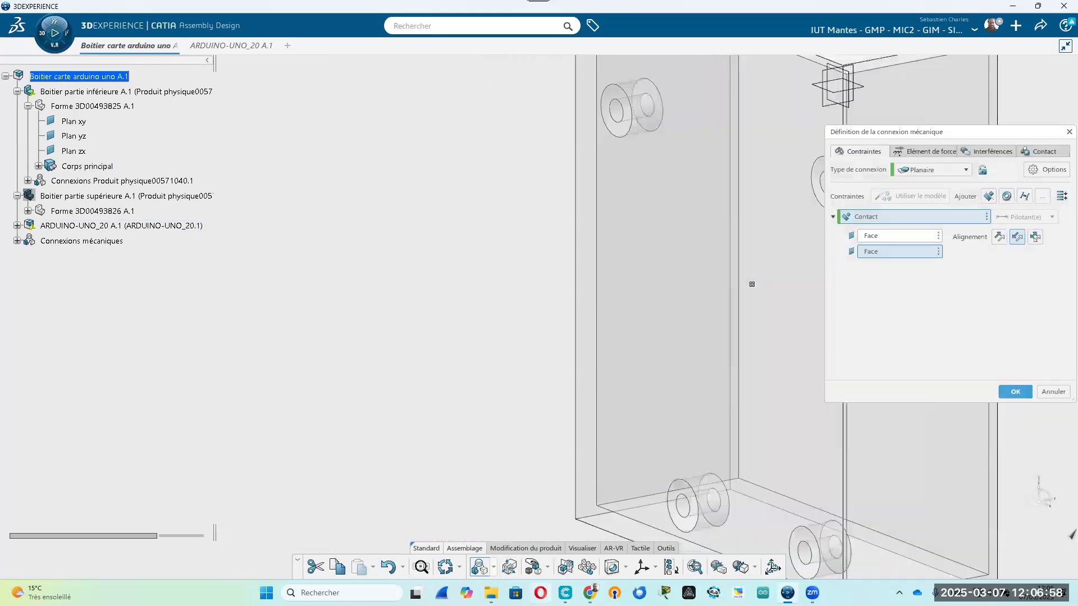
# Add a Coincidence constraint between the standoff's axis and the axis of the board's mounting hole near the reset button
pyautogui.moveTo(481, 320); pyautogui.dragTo(312, 397, button='middle')
pyautogui.moveTo(748, 331); pyautogui.dragTo(727, 429, button='middle')
pyautogui.moveTo(708, 355); pyautogui.dragTo(553, 253, button='middle')
pyautogui.moveTo(640, 376); pyautogui.dragTo(563, 259, button='middle')
pyautogui.click(624, 249)
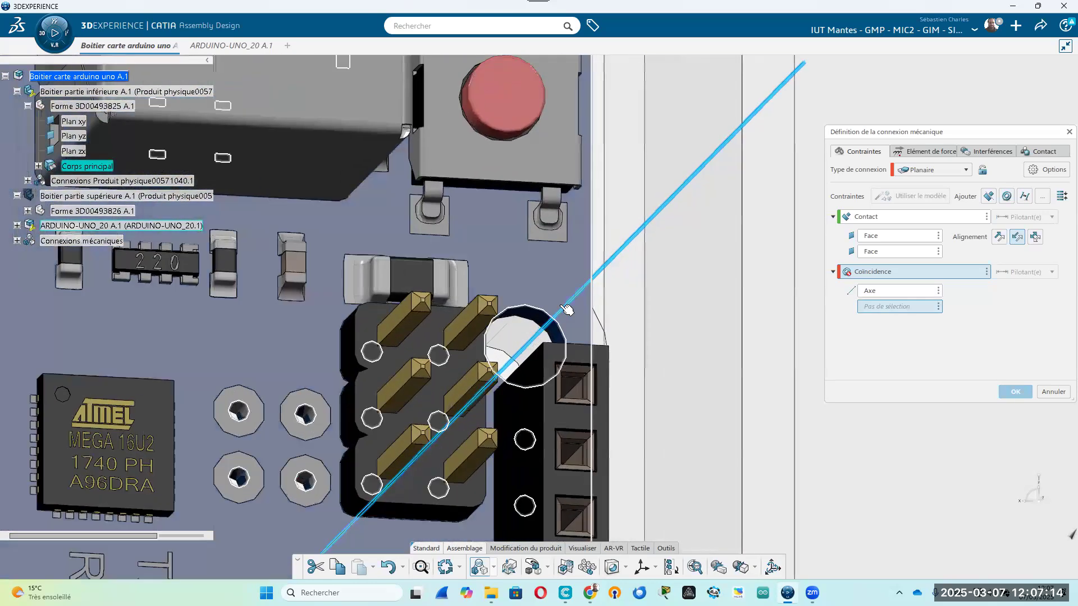
pyautogui.click(546, 324)
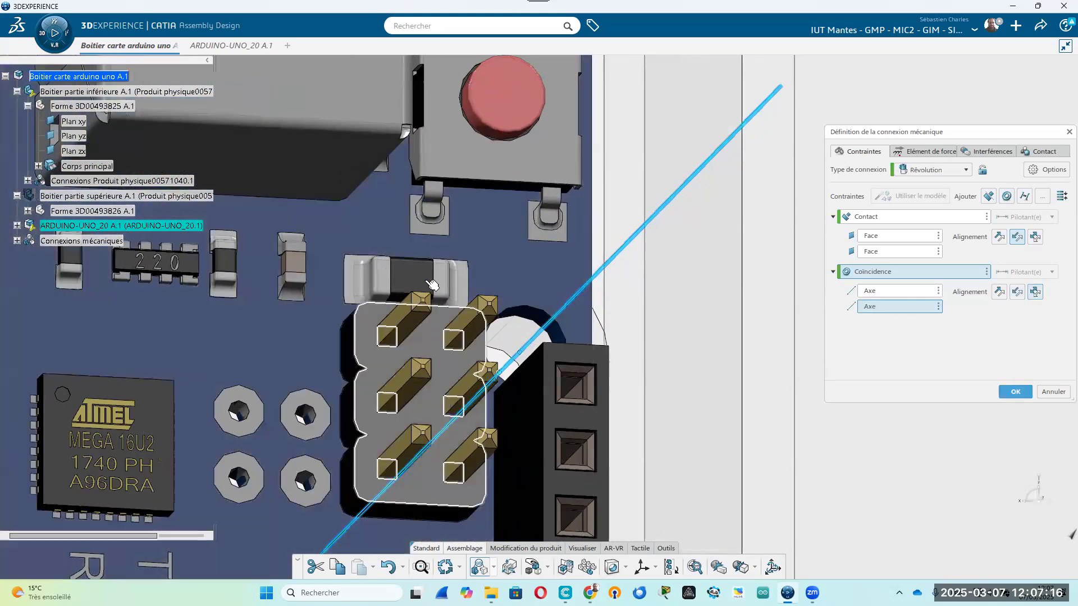
# Add a second Coincidence constraint to the mechanical connection for the standoff near the A5 pin
pyautogui.scroll(-10, 484, 408)
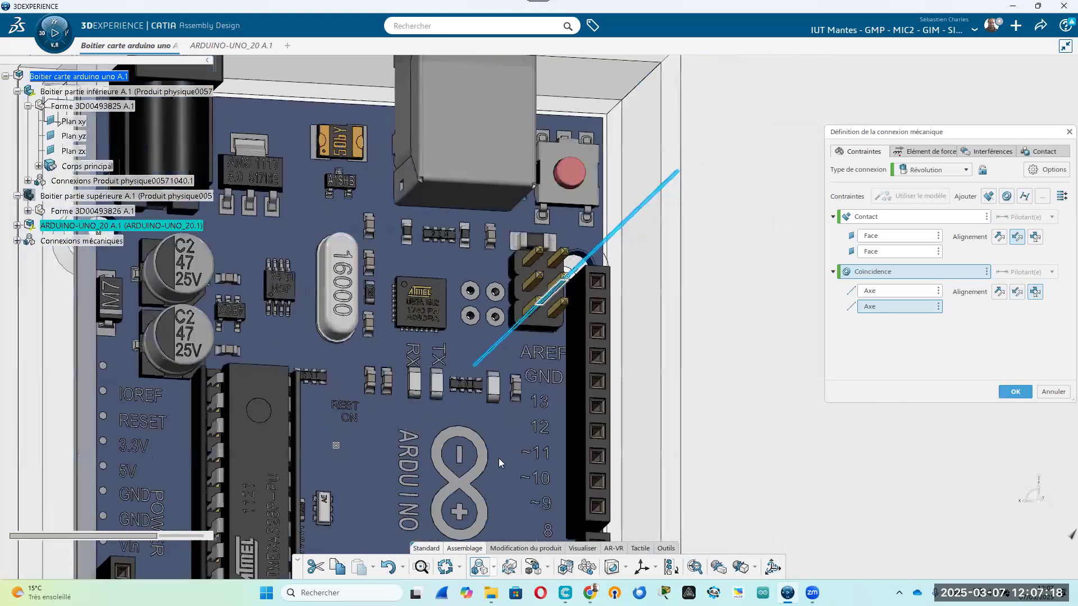
pyautogui.moveTo(486, 413); pyautogui.dragTo(483, 437, button='middle')
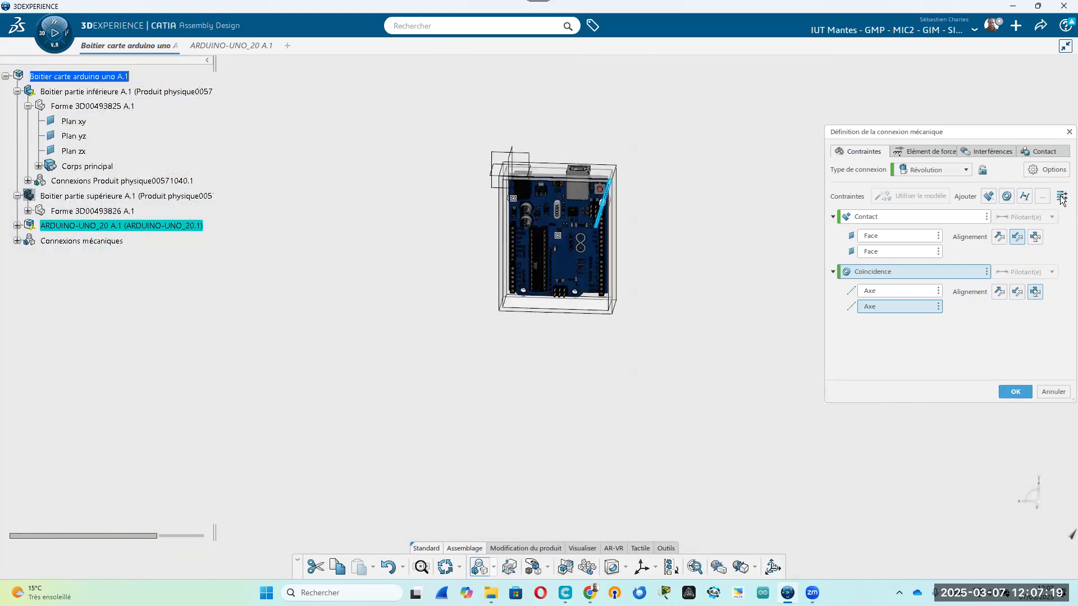
pyautogui.click(1006, 198)
pyautogui.scroll(10, 611, 365)
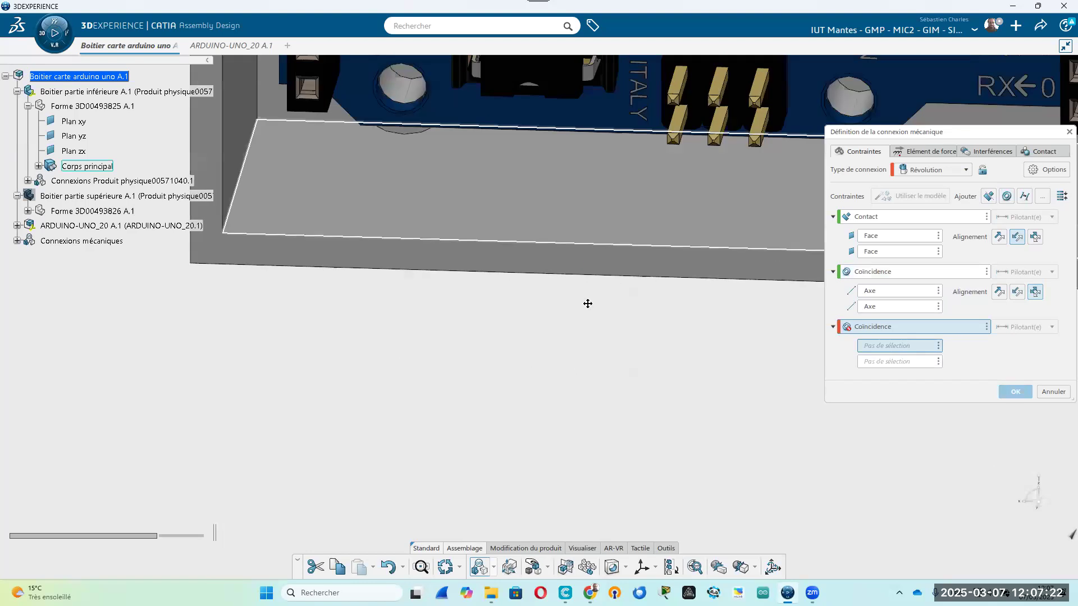
pyautogui.click(453, 249)
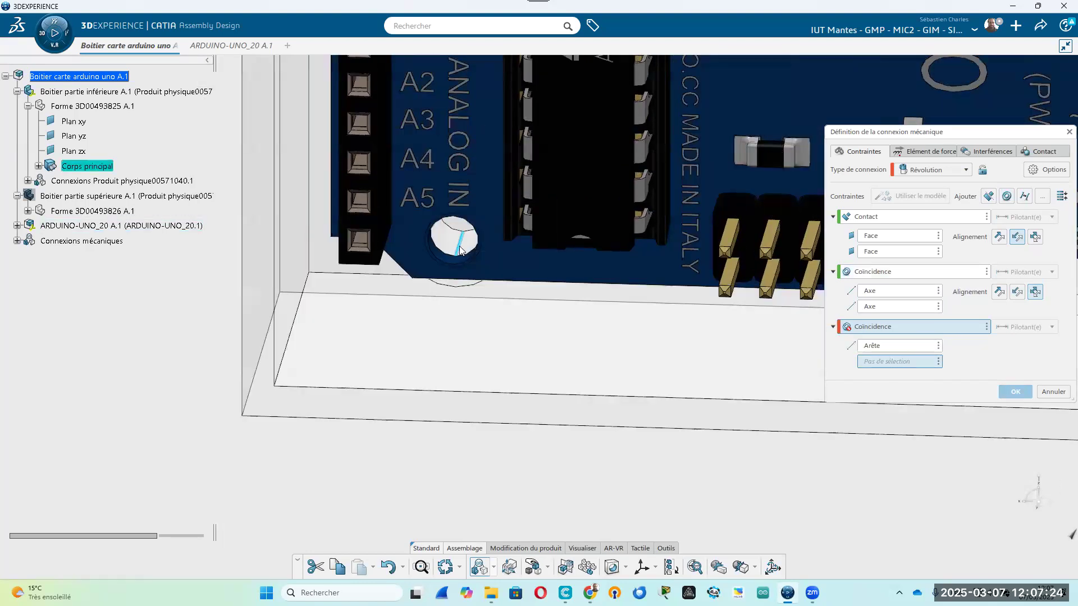
pyautogui.click(913, 345)
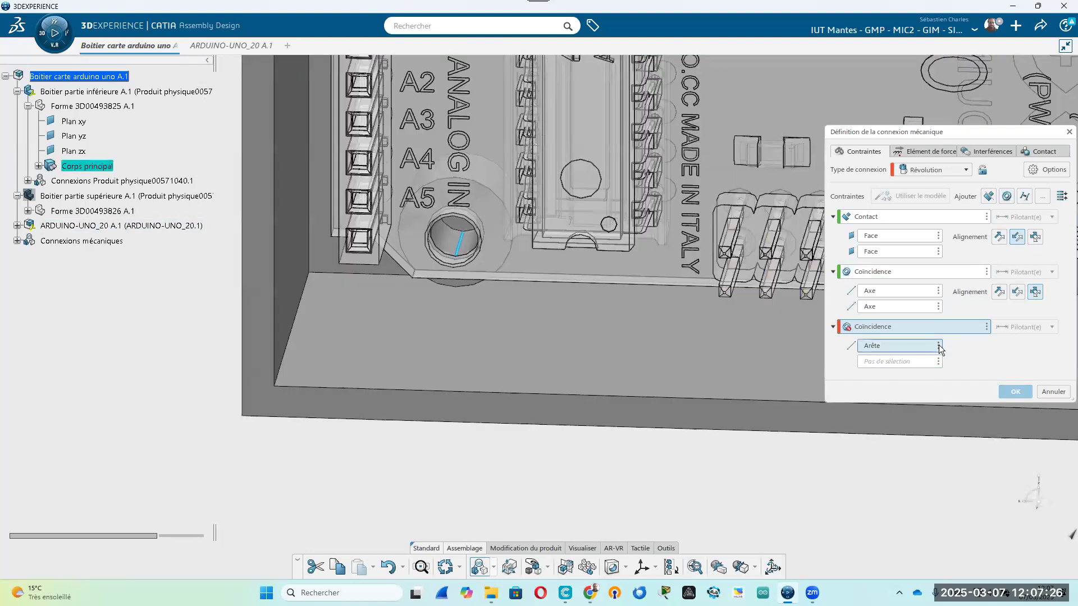
pyautogui.click(938, 345)
pyautogui.click(972, 399)
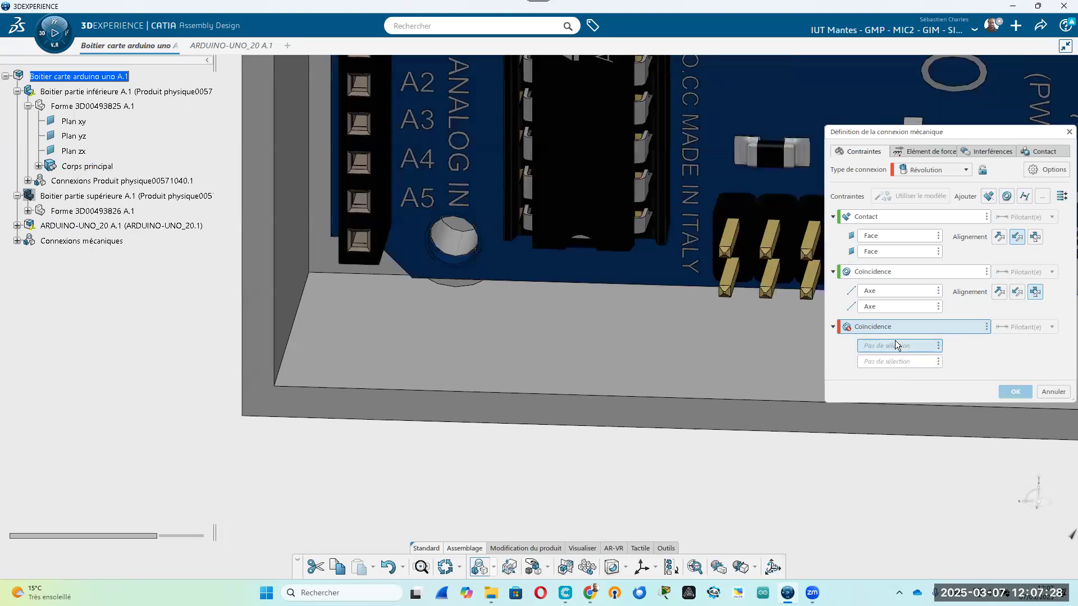
# Align the axis of the standoff near pin A5 with the board's mounting hole and create the rigid connection, accepting the interference status
pyautogui.click(445, 245)
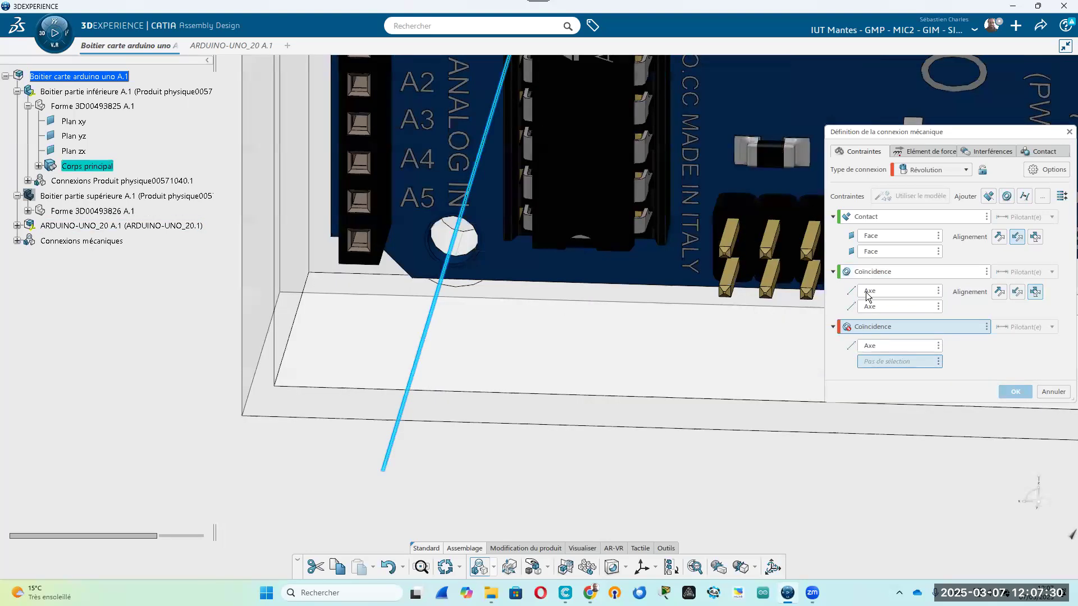
pyautogui.moveTo(487, 331); pyautogui.dragTo(460, 242, button='middle')
pyautogui.click(280, 233)
pyautogui.moveTo(277, 303); pyautogui.dragTo(491, 466, button='middle')
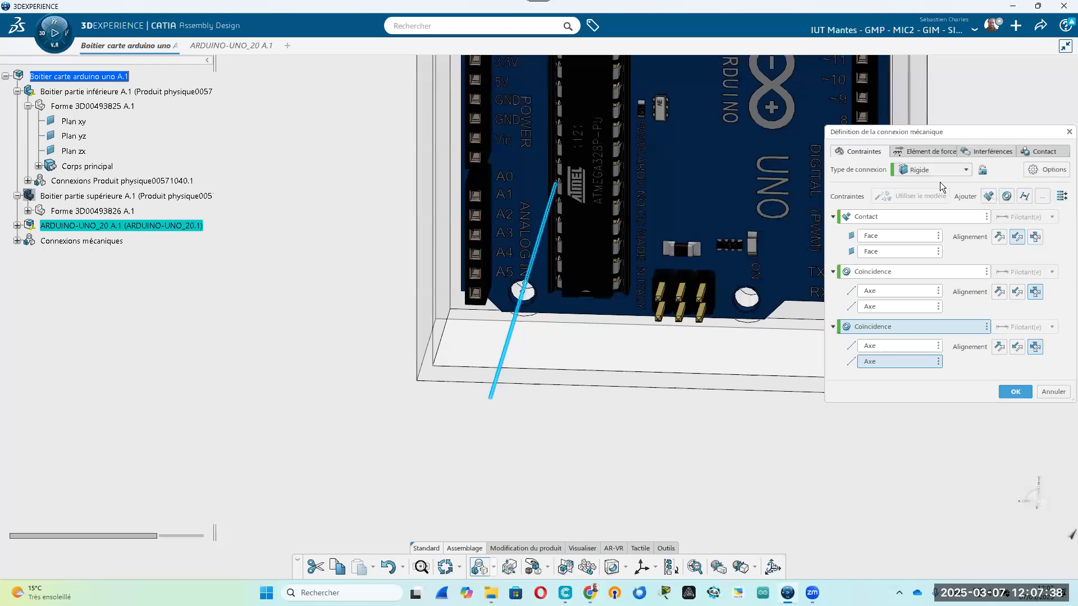
pyautogui.moveTo(351, 419); pyautogui.dragTo(753, 397, button='middle')
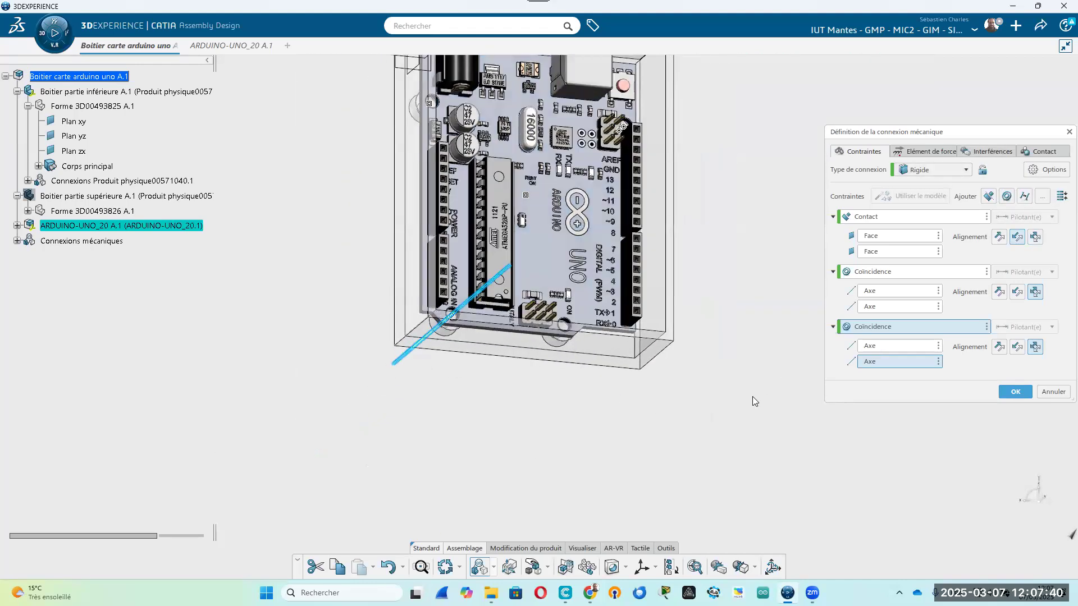
pyautogui.click(1014, 392)
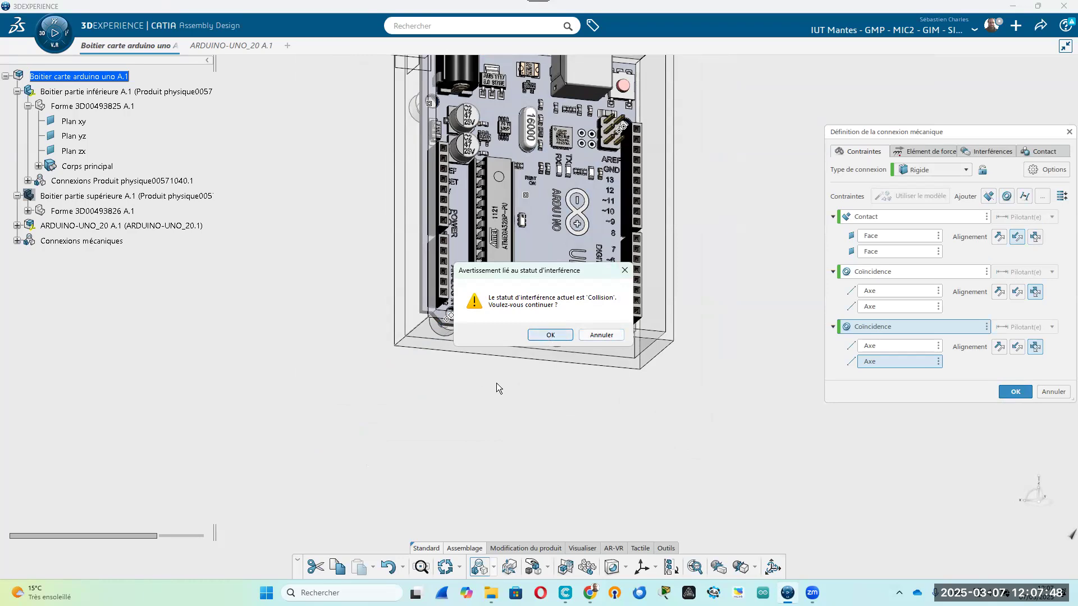
pyautogui.press('Return')
# Activate the lower housing part's shape for editing and open a sketch on the outer wall face crossed by the USB connector
pyautogui.moveTo(523, 418); pyautogui.dragTo(653, 268, button='middle')
pyautogui.moveTo(586, 356); pyautogui.dragTo(580, 328, button='middle')
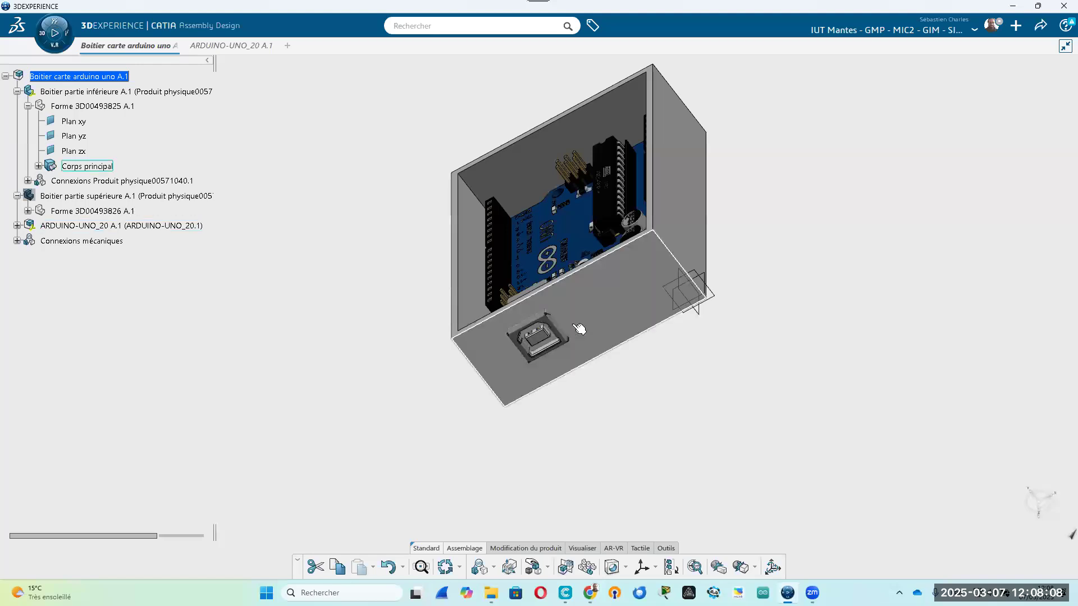
pyautogui.scroll(5, 584, 348)
pyautogui.moveTo(548, 214); pyautogui.dragTo(438, 232, button='middle')
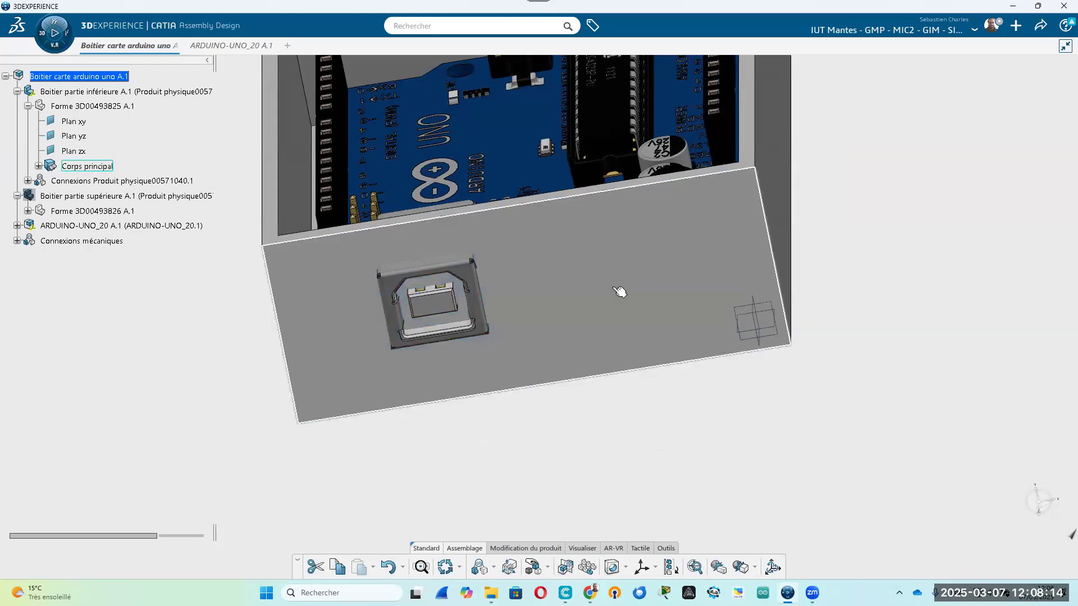
pyautogui.doubleClick(613, 289)
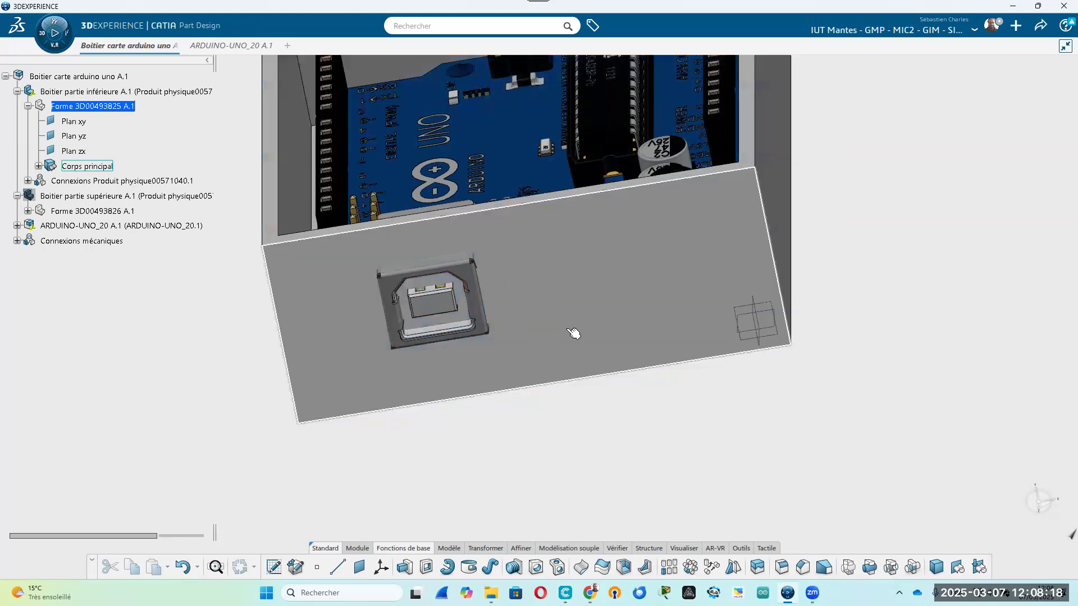
pyautogui.click(544, 282)
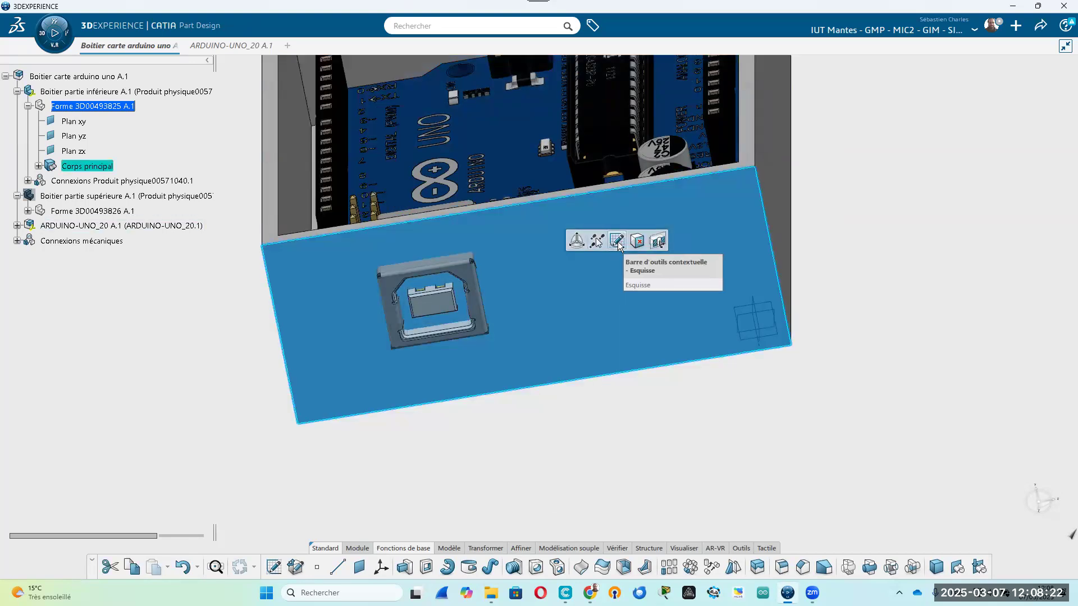
pyautogui.click(617, 240)
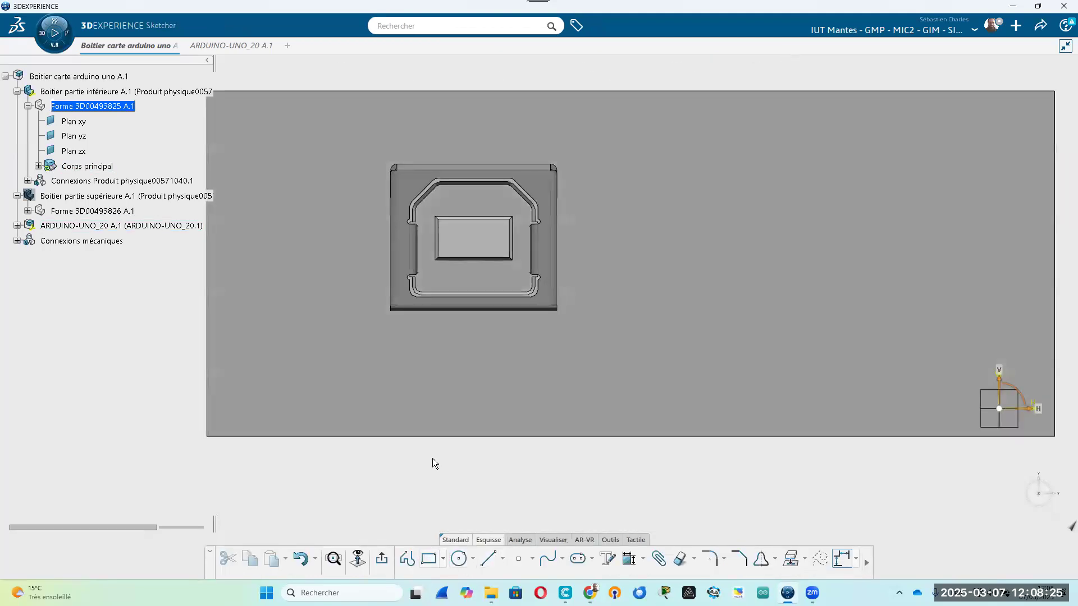
# Sketch a rectangle about 17 mm high around the USB connector on the housing wall
pyautogui.click(429, 558)
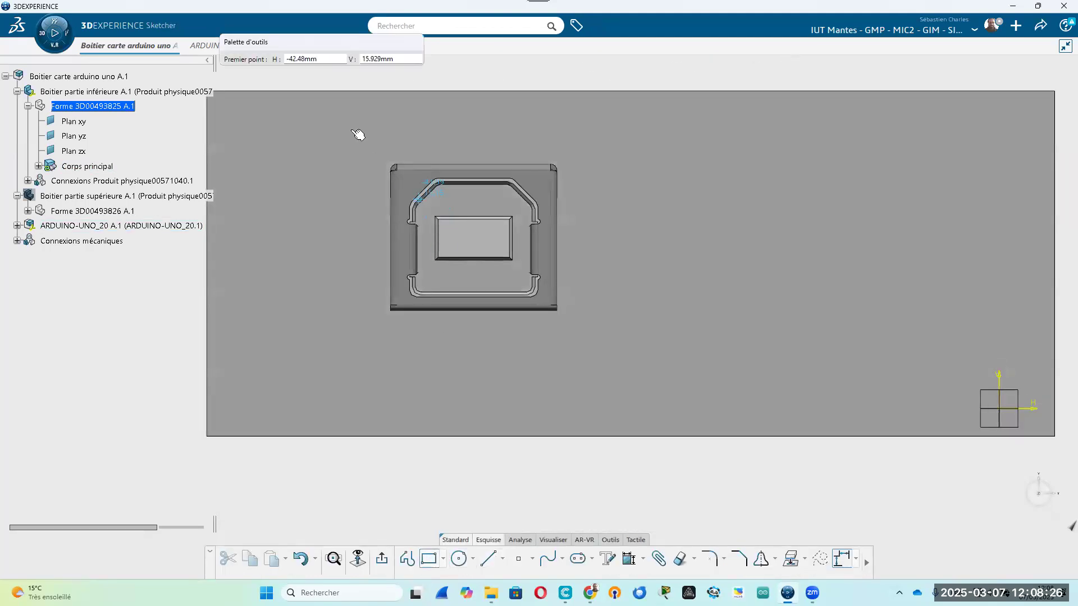
pyautogui.click(352, 131)
pyautogui.click(596, 365)
# Constrain the rectangle's right vertical edge to a distance of 1 mm from the adjacent side face of the USB connector
pyautogui.click(623, 493)
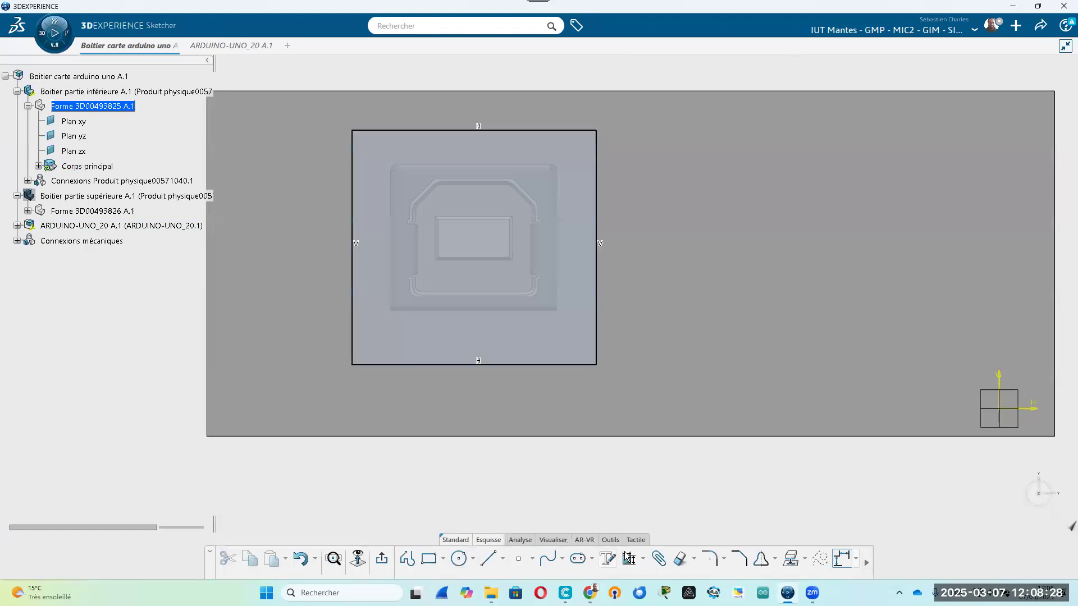
pyautogui.click(598, 294)
pyautogui.moveTo(585, 297); pyautogui.dragTo(491, 218, button='middle')
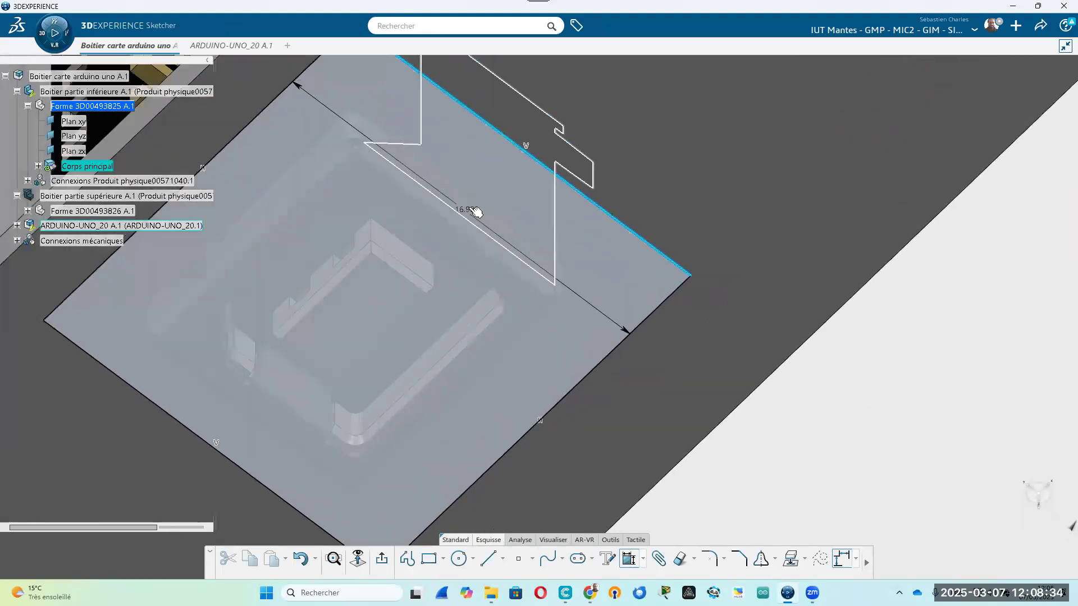
pyautogui.click(481, 215)
pyautogui.click(539, 216)
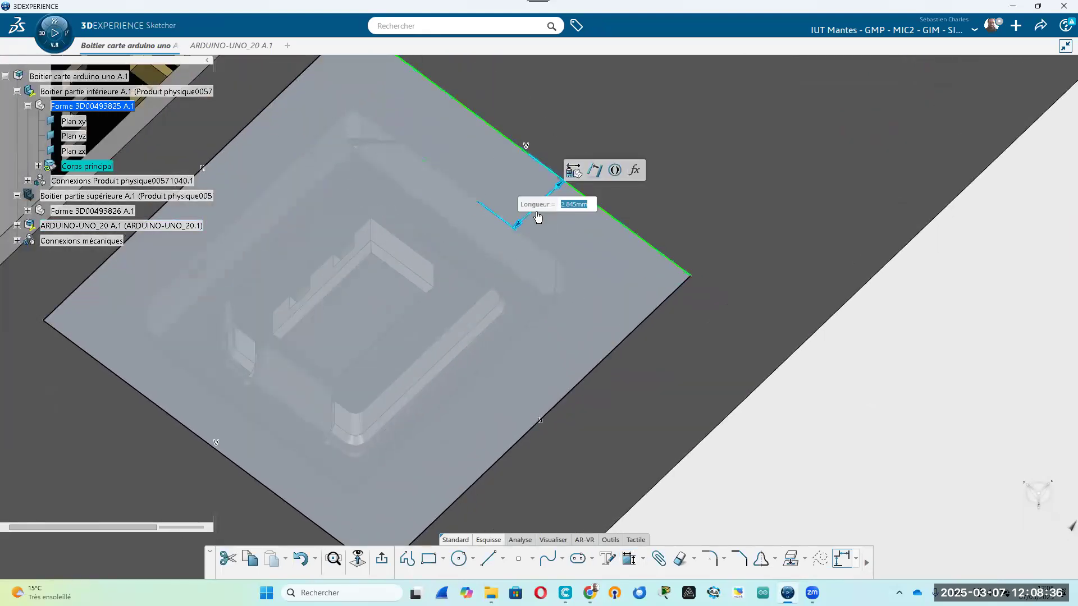
pyautogui.write('1')
pyautogui.press('Return')
pyautogui.moveTo(720, 252); pyautogui.dragTo(811, 250, button='middle')
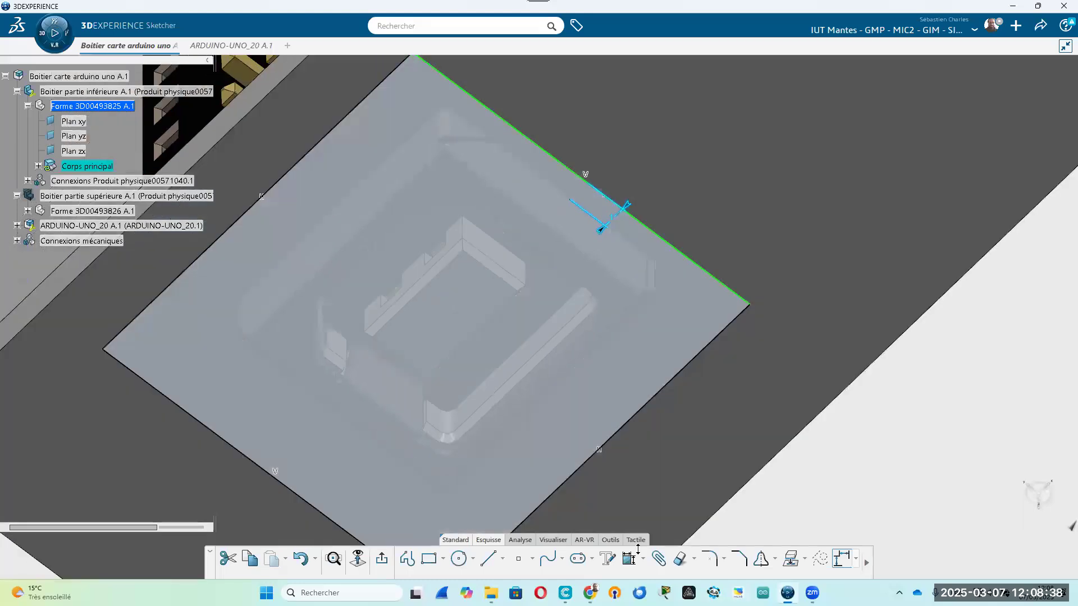
# Dimension the gap between the rectangle's upper edge and the top face of the USB connector, and shorten it
pyautogui.click(635, 561)
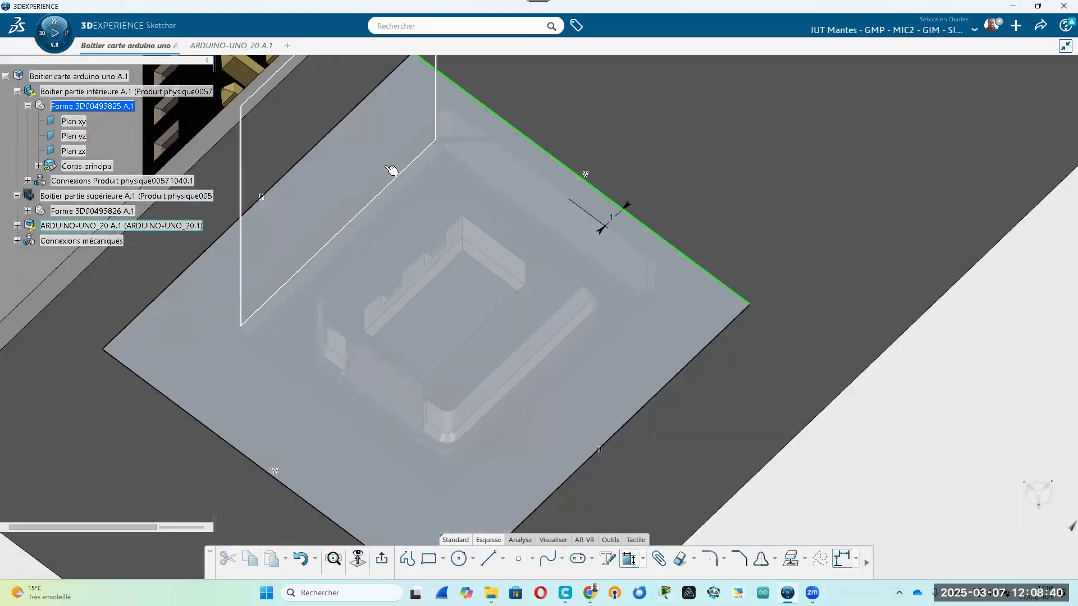
pyautogui.click(337, 138)
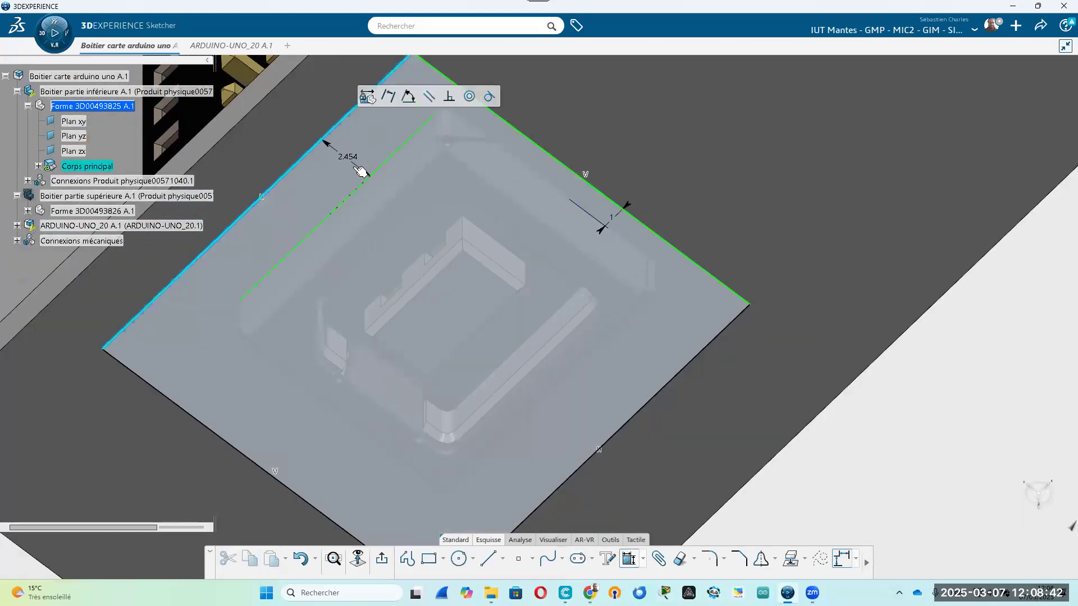
pyautogui.click(361, 170)
pyautogui.press('Return')
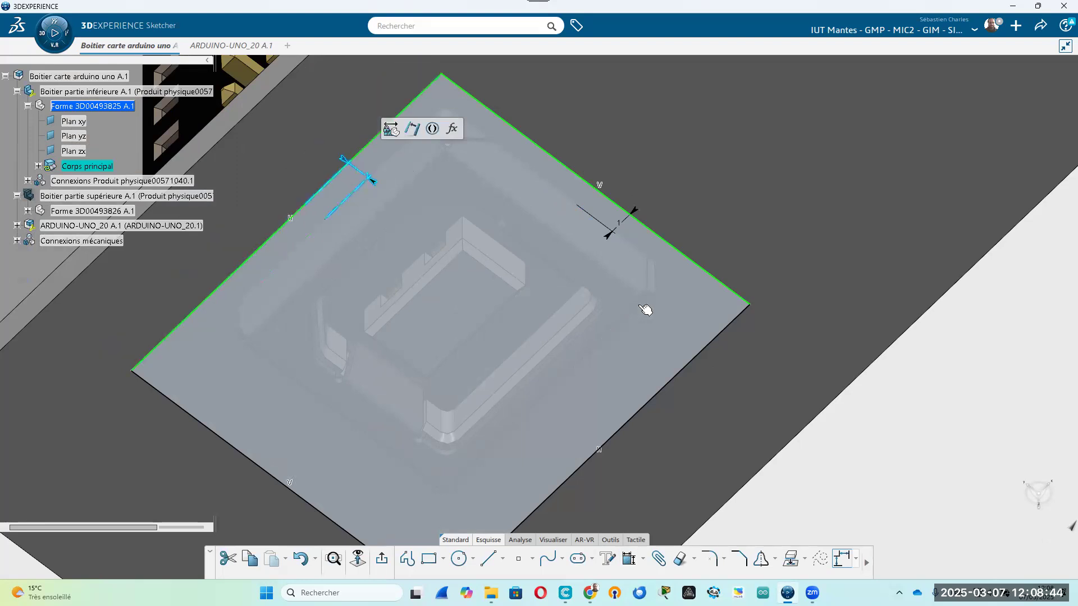
# Constrain the rectangle's left vertical edge to a distance of 1 mm from the adjacent side face of the USB connector
pyautogui.moveTo(645, 309); pyautogui.dragTo(677, 240, button='middle')
pyautogui.moveTo(494, 416); pyautogui.dragTo(572, 267, button='middle')
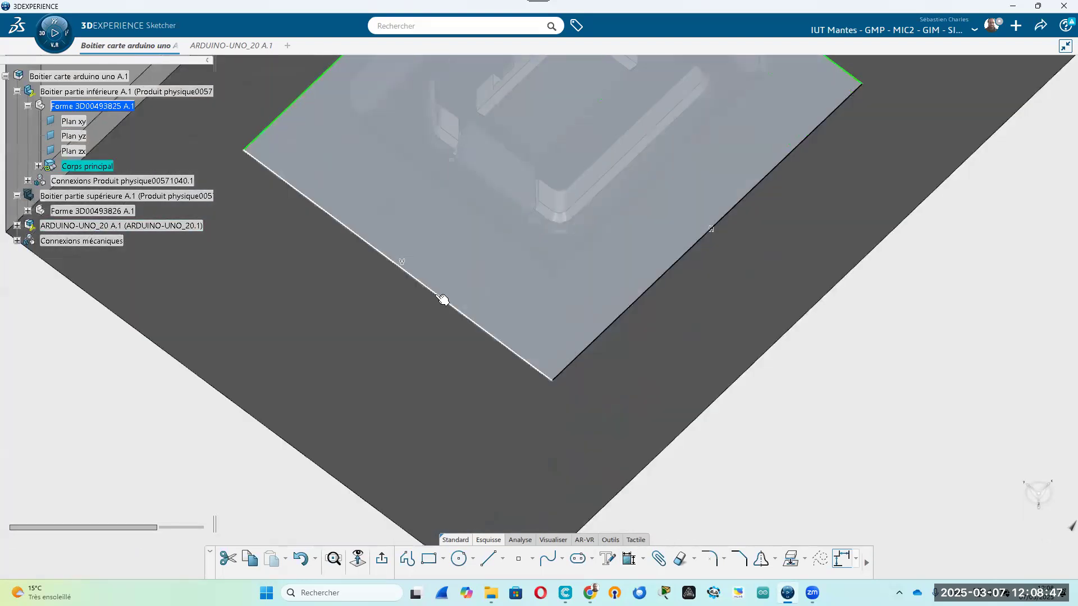
pyautogui.moveTo(454, 286); pyautogui.dragTo(584, 200, button='middle')
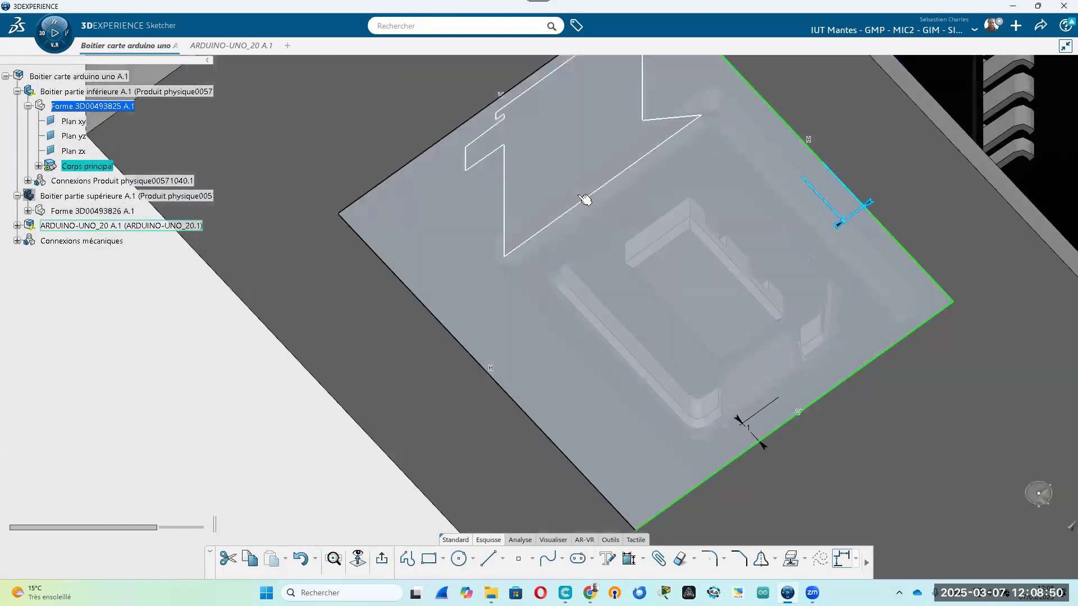
pyautogui.click(585, 200)
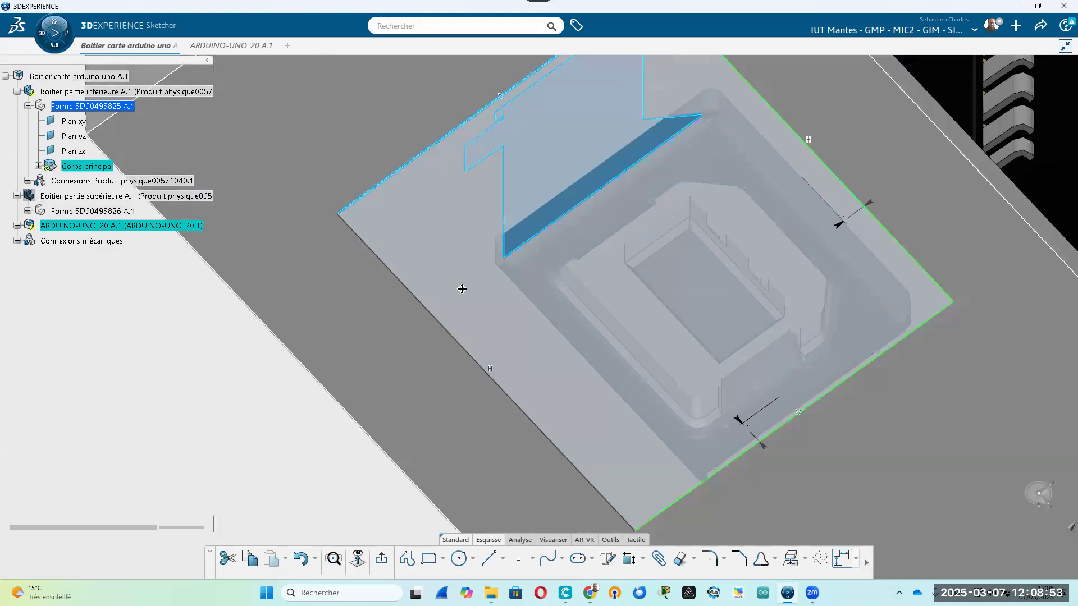
pyautogui.moveTo(462, 289); pyautogui.dragTo(319, 479, button='middle')
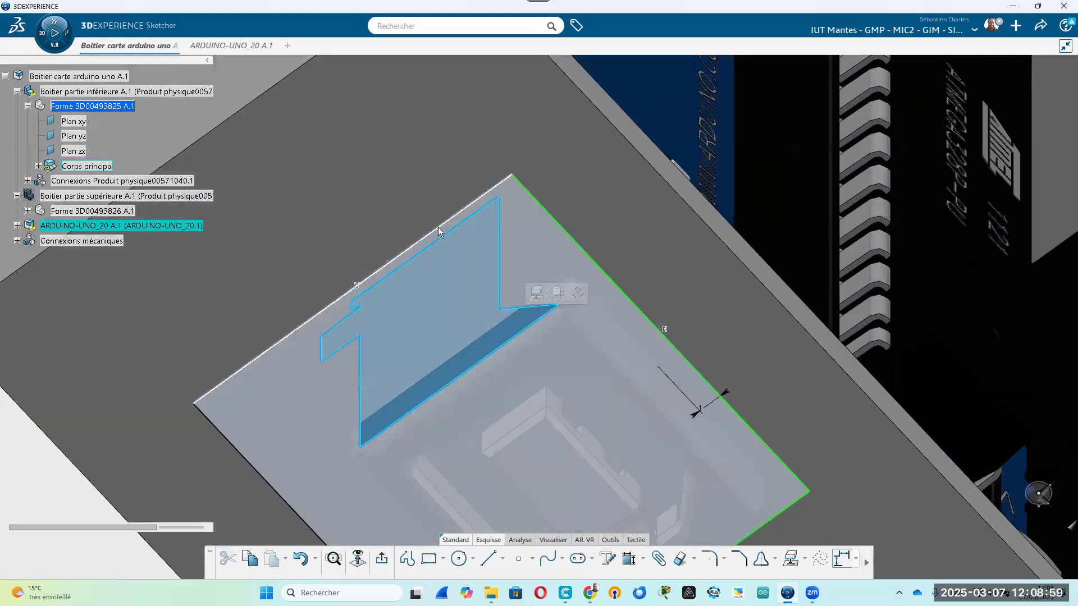
pyautogui.click(438, 227)
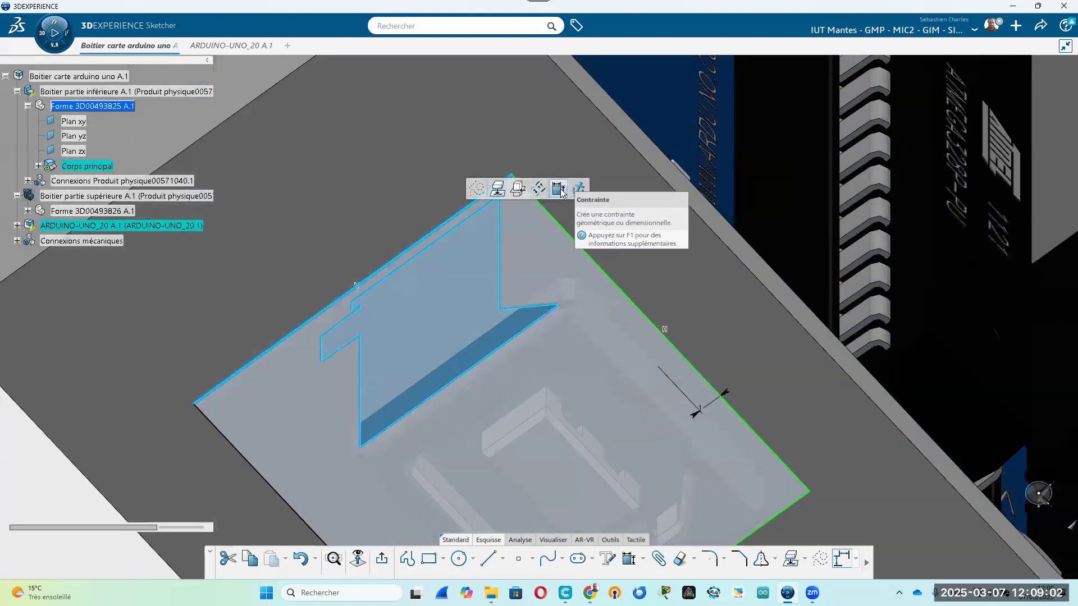
pyautogui.click(560, 190)
pyautogui.doubleClick(564, 189)
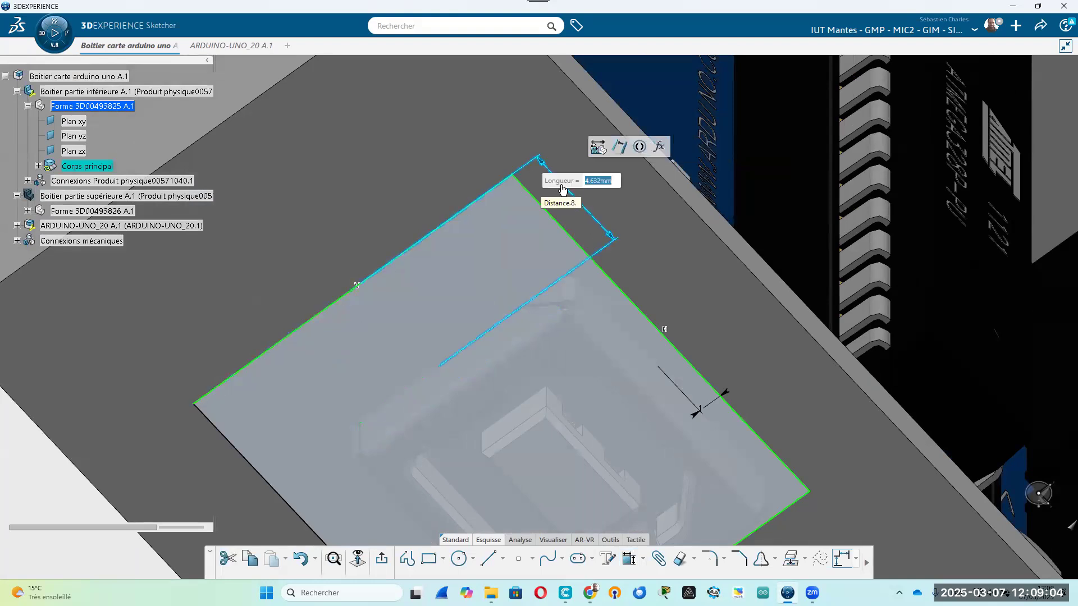
pyautogui.press('Return')
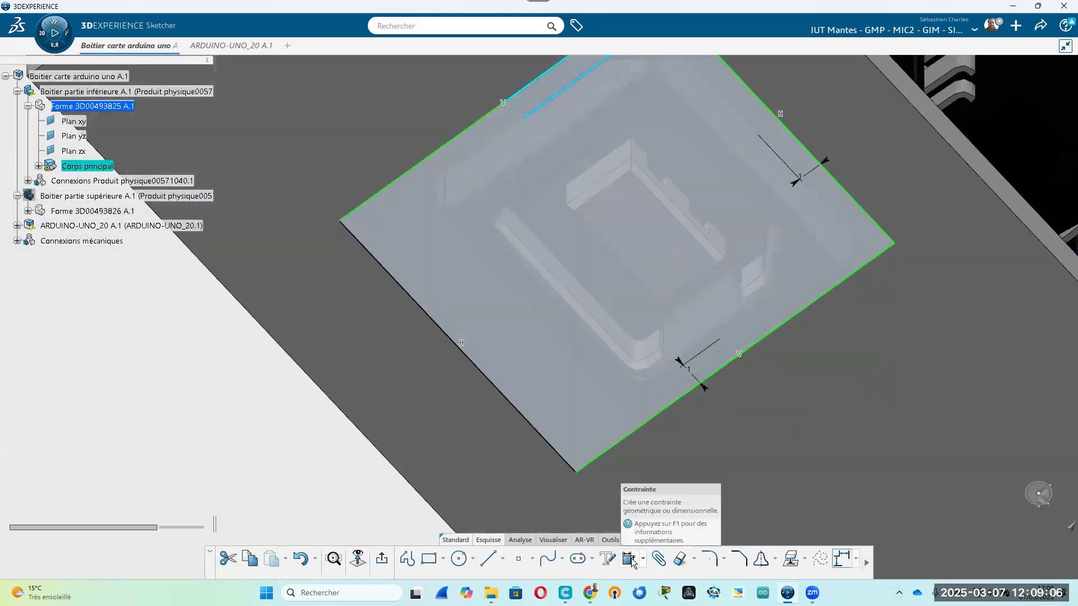
# Dimension and shorten the gap between the rectangle's lower edge and the underside of the USB connector, and leave the sketch
pyautogui.click(630, 559)
pyautogui.click(512, 398)
pyautogui.moveTo(635, 315)
pyautogui.mouseDown(button='middle')
pyautogui.moveTo(630, 433)
pyautogui.moveTo(474, 365)
pyautogui.moveTo(495, 252)
pyautogui.mouseUp(button='middle')
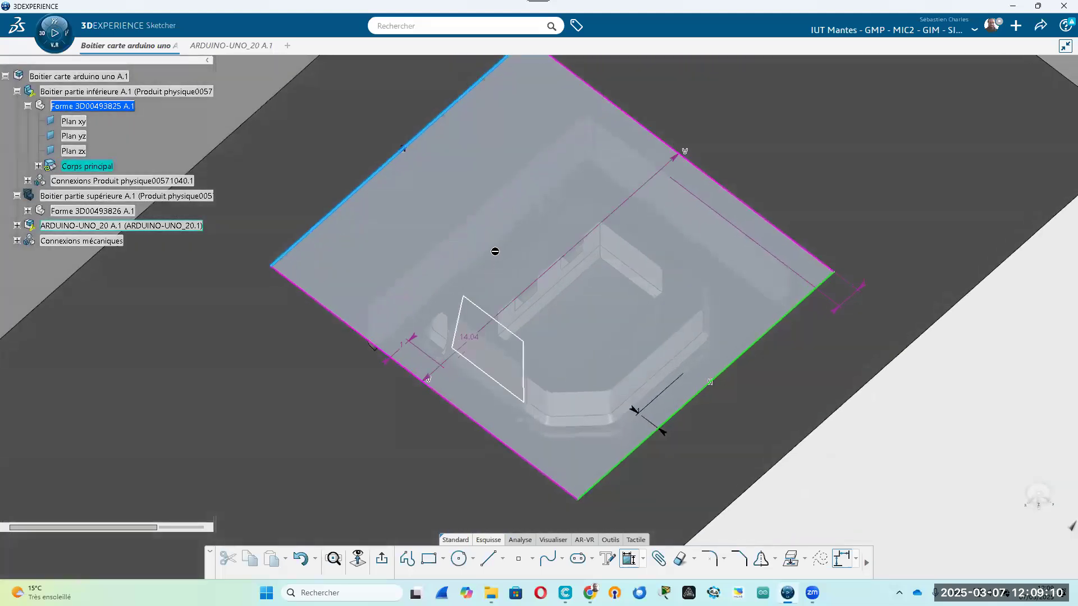
pyautogui.click(498, 213)
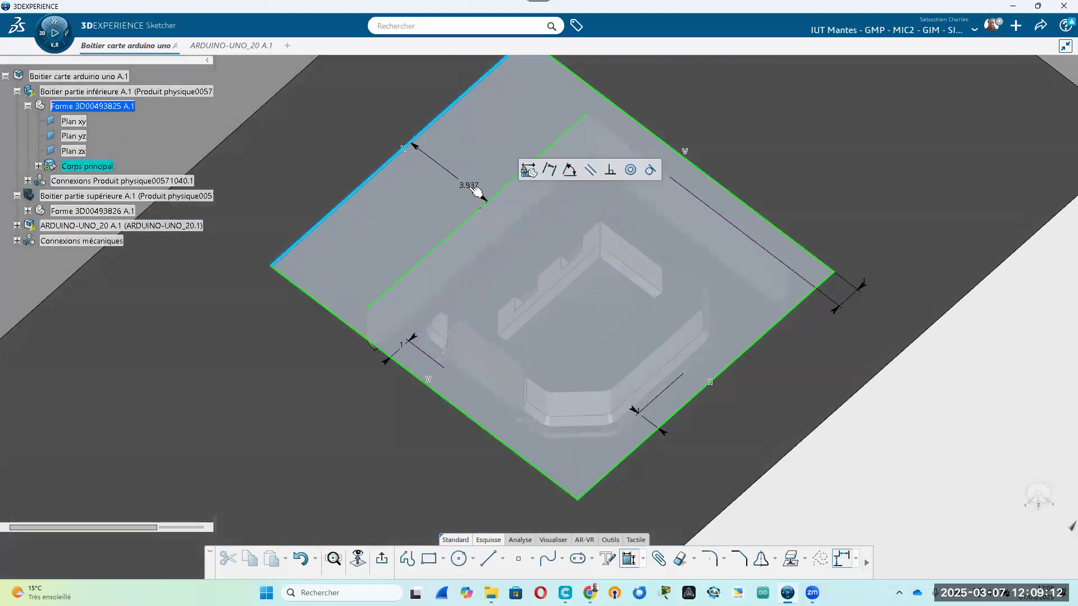
pyautogui.doubleClick(475, 190)
pyautogui.press('Return')
pyautogui.moveTo(985, 263)
pyautogui.mouseDown(button='middle')
pyautogui.moveTo(717, 144)
pyautogui.moveTo(809, 462)
pyautogui.moveTo(539, 236)
pyautogui.moveTo(522, 397)
pyautogui.moveTo(481, 447)
pyautogui.moveTo(647, 240)
pyautogui.moveTo(640, 296)
pyautogui.moveTo(709, 521)
pyautogui.mouseUp(button='middle')
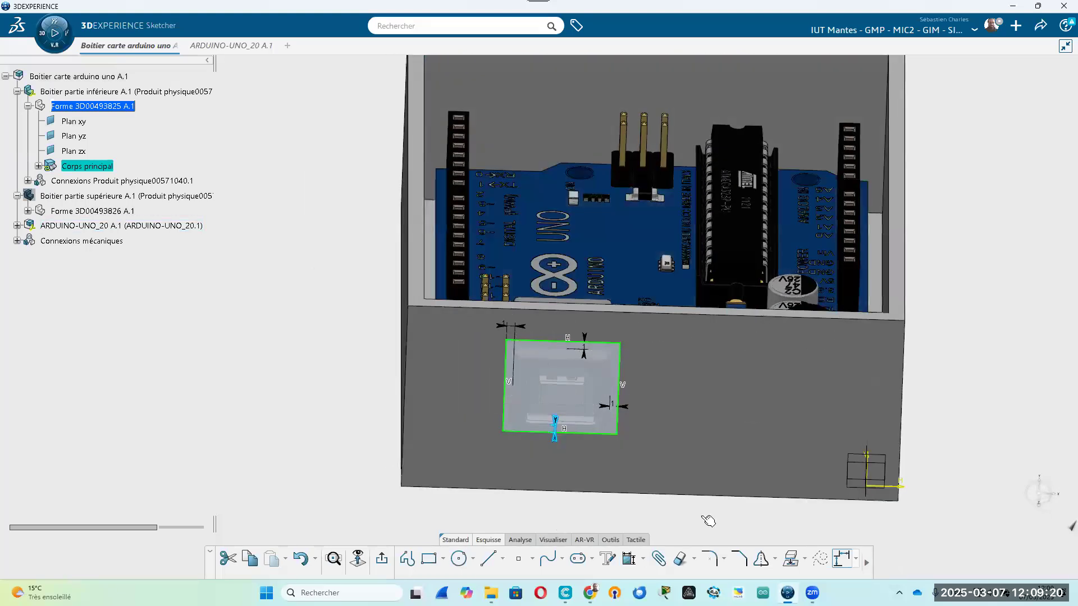
pyautogui.moveTo(640, 330)
pyautogui.mouseDown(button='middle')
pyautogui.moveTo(618, 305)
pyautogui.moveTo(637, 331)
pyautogui.moveTo(623, 352)
pyautogui.moveTo(617, 271)
pyautogui.moveTo(651, 344)
pyautogui.moveTo(626, 311)
pyautogui.moveTo(637, 287)
pyautogui.moveTo(645, 332)
pyautogui.moveTo(651, 317)
pyautogui.moveTo(645, 380)
pyautogui.moveTo(647, 350)
pyautogui.moveTo(693, 296)
pyautogui.moveTo(770, 308)
pyautogui.moveTo(734, 356)
pyautogui.moveTo(705, 446)
pyautogui.moveTo(743, 359)
pyautogui.moveTo(763, 229)
pyautogui.mouseUp(button='middle')
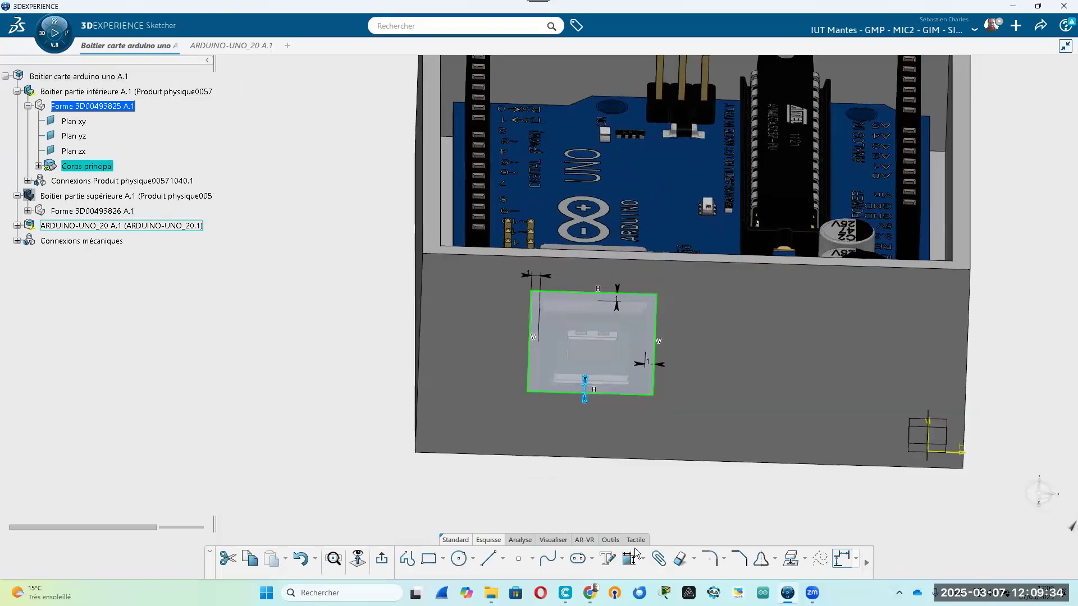
pyautogui.moveTo(665, 300); pyautogui.dragTo(600, 299, button='middle')
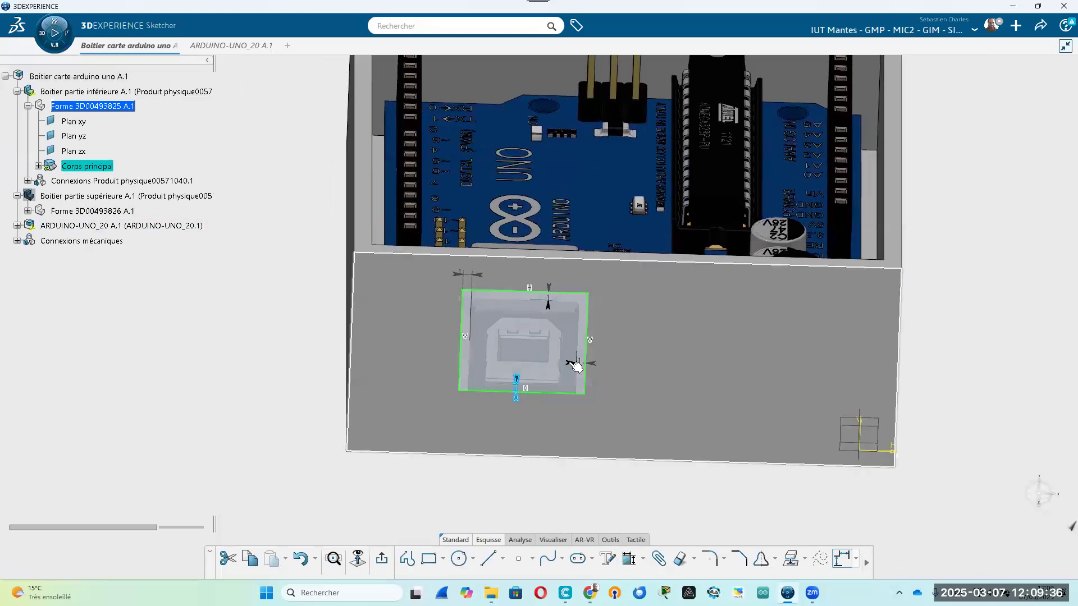
pyautogui.click(382, 560)
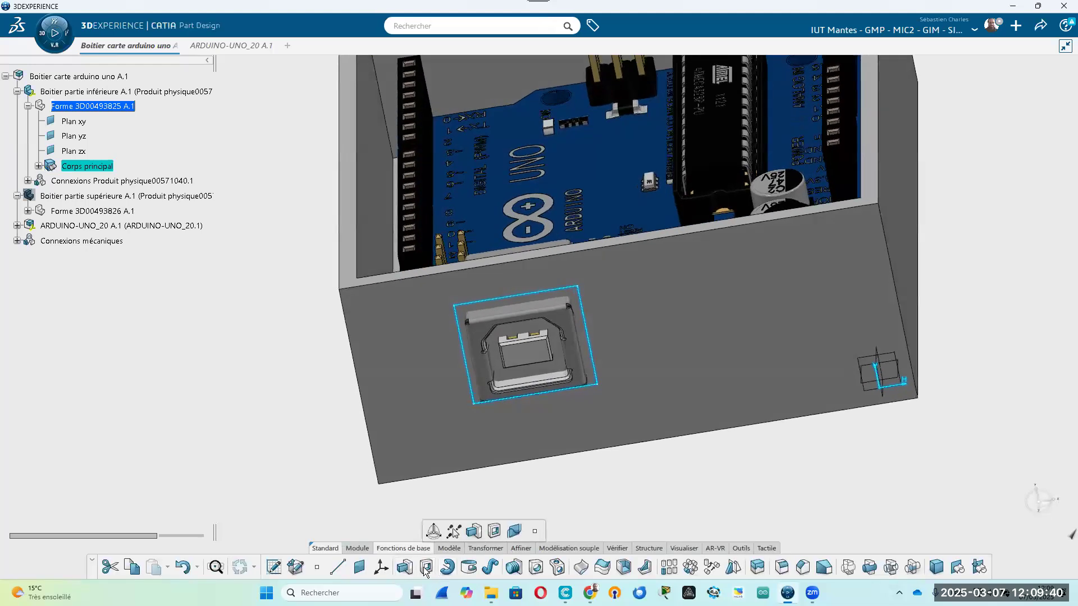
# Cut the USB rectangle through the housing wall as a pocket with its first limit set to Jusqu'au suivant
pyautogui.click(494, 530)
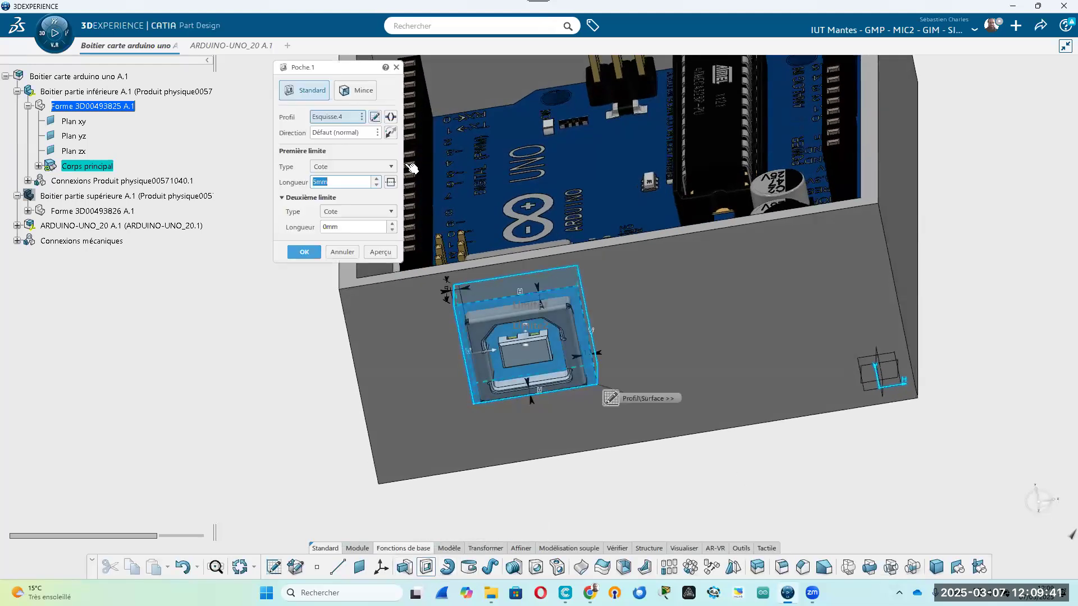
pyautogui.click(358, 132)
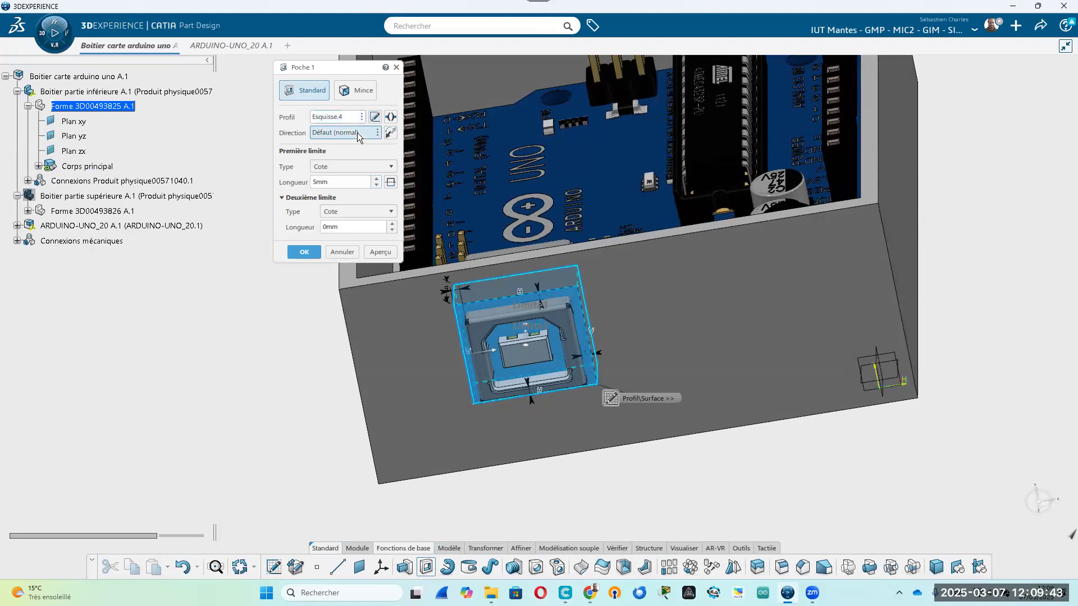
pyautogui.click(361, 164)
pyautogui.click(358, 192)
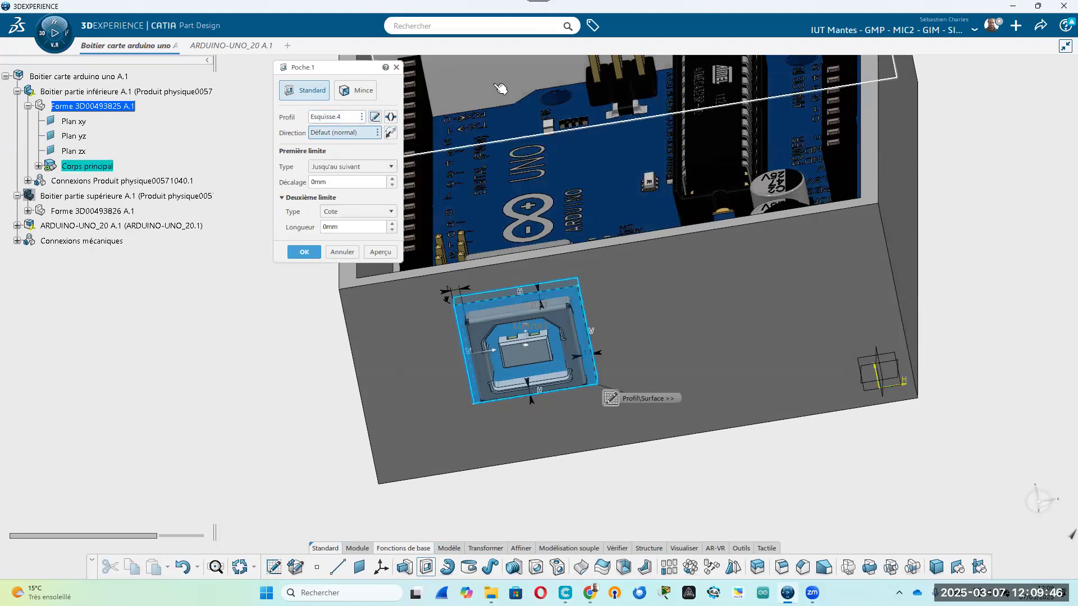
pyautogui.moveTo(320, 328); pyautogui.dragTo(501, 434, button='middle')
pyautogui.moveTo(551, 188); pyautogui.dragTo(719, 359, button='middle')
pyautogui.moveTo(1009, 234); pyautogui.dragTo(559, 333, button='middle')
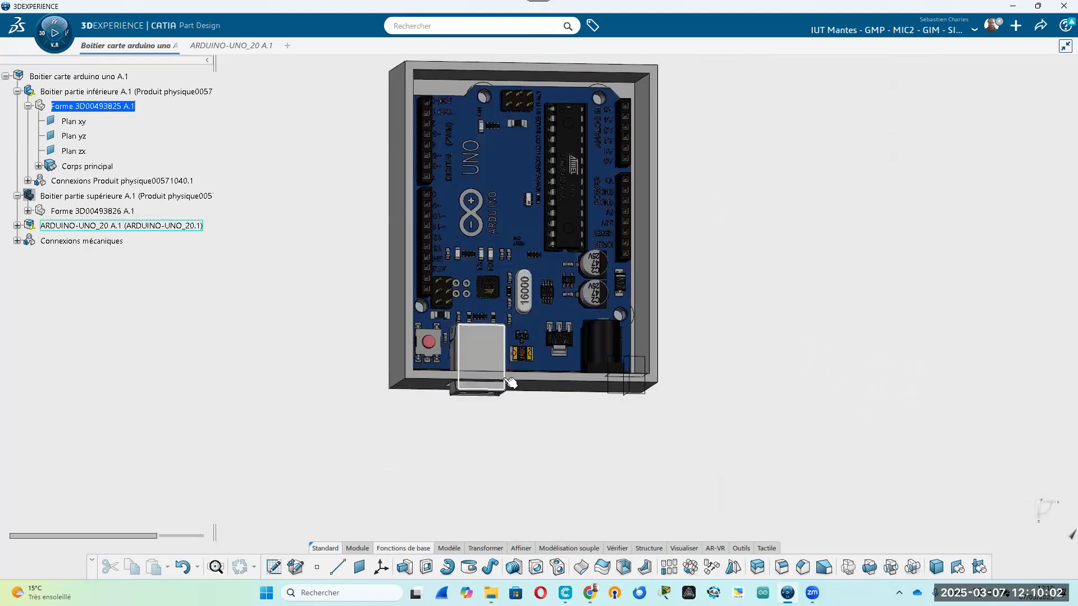
pyautogui.moveTo(542, 477); pyautogui.dragTo(537, 523, button='middle')
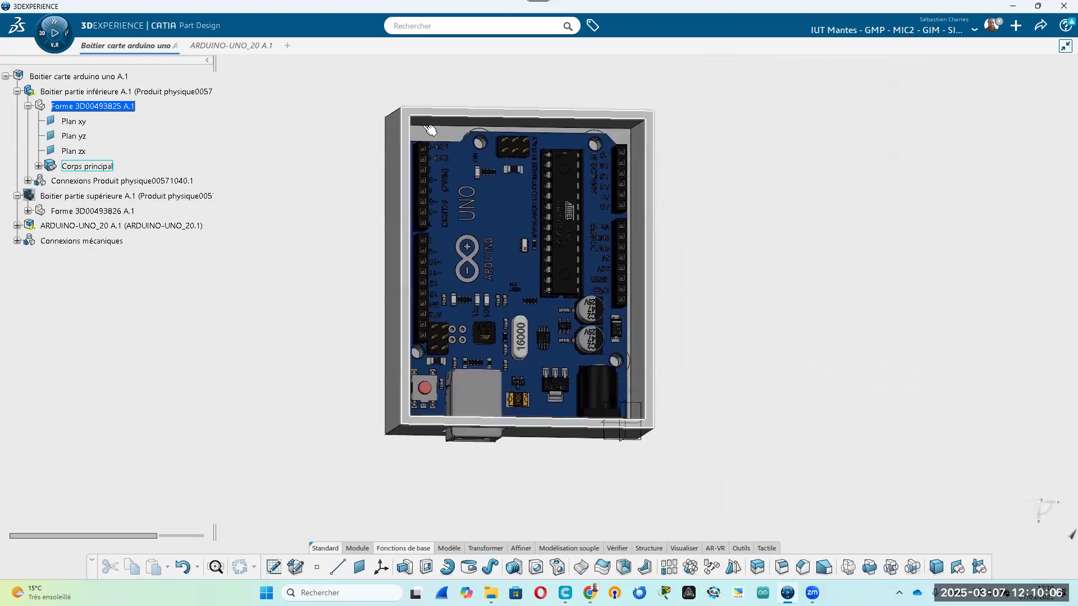
# Edit the base sketch of Extrusion.1 and set the clearance beyond the board end opposite the USB connector to 12 mm
pyautogui.click(38, 166)
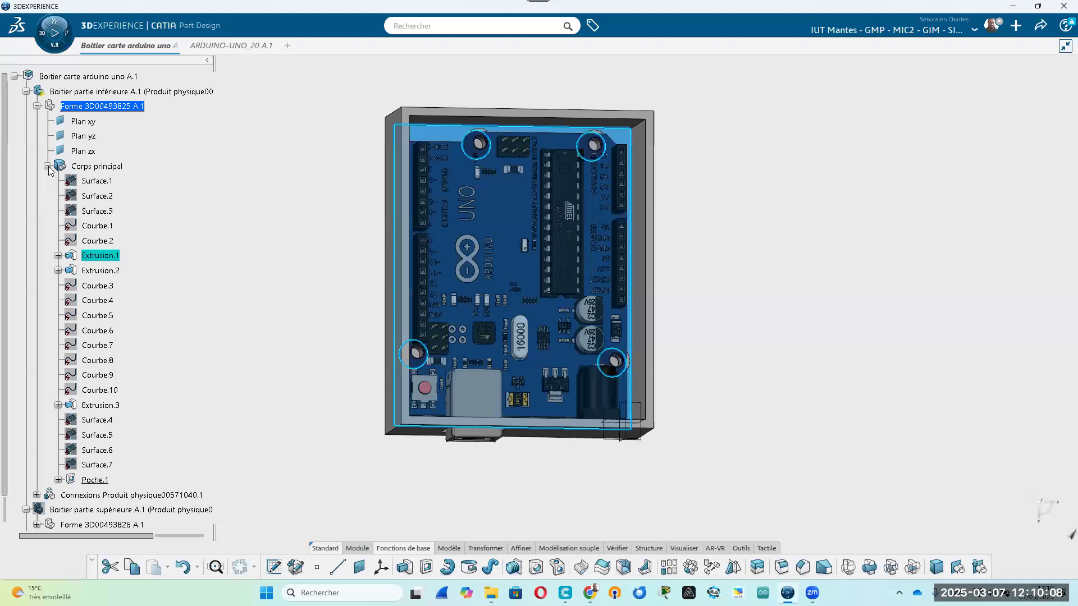
pyautogui.click(58, 255)
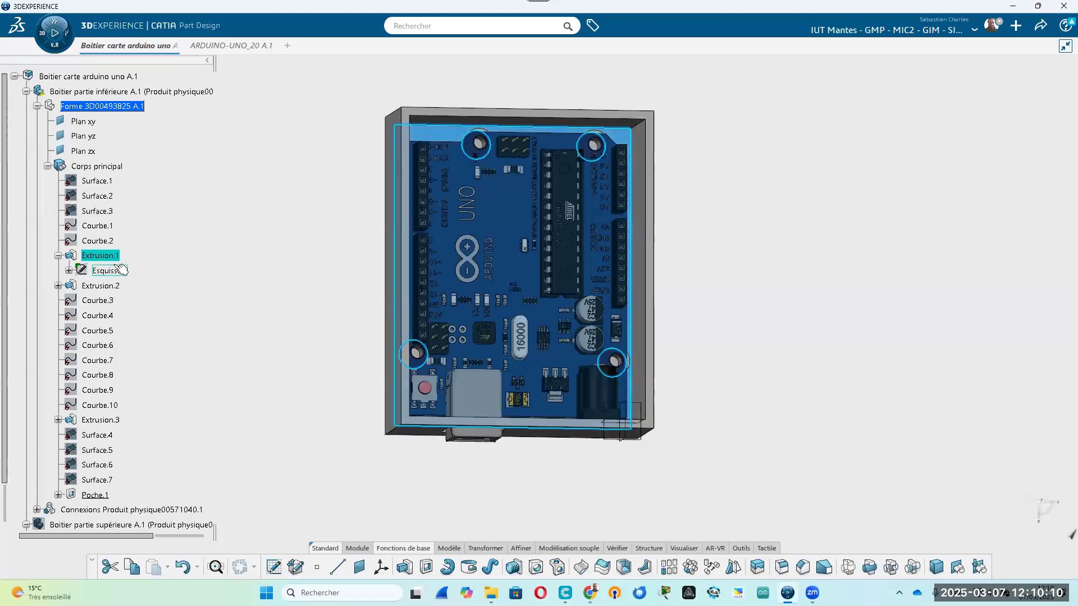
pyautogui.doubleClick(108, 271)
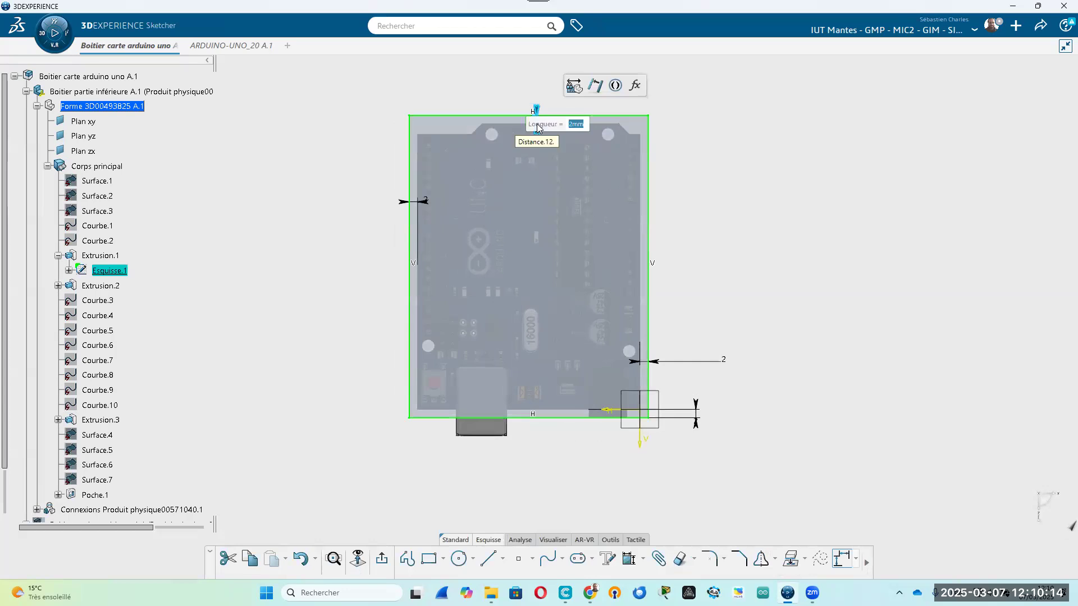
pyautogui.write('12')
pyautogui.press('Return')
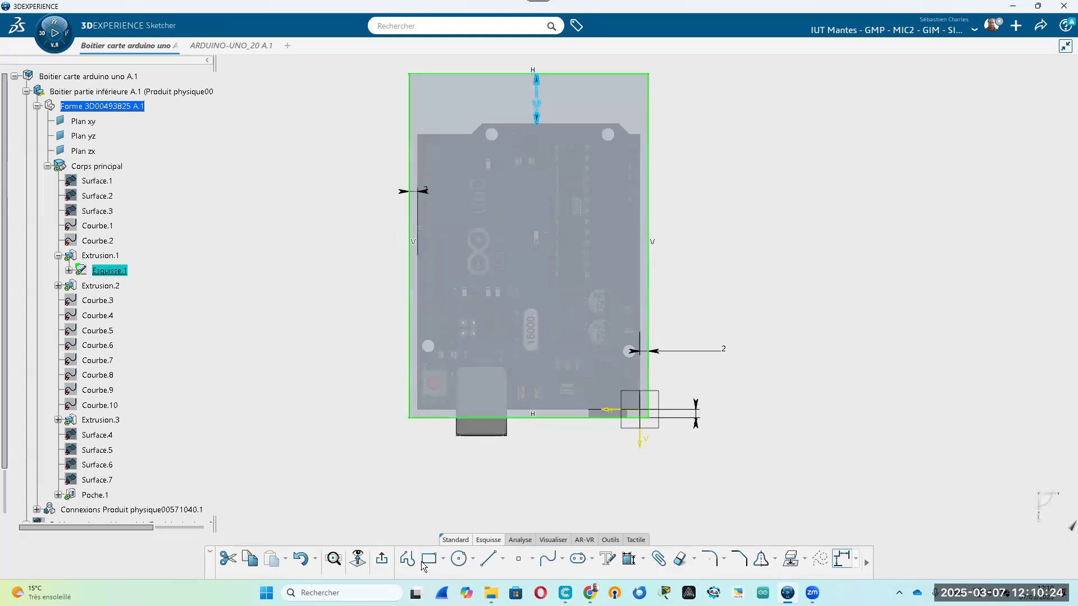
pyautogui.click(383, 560)
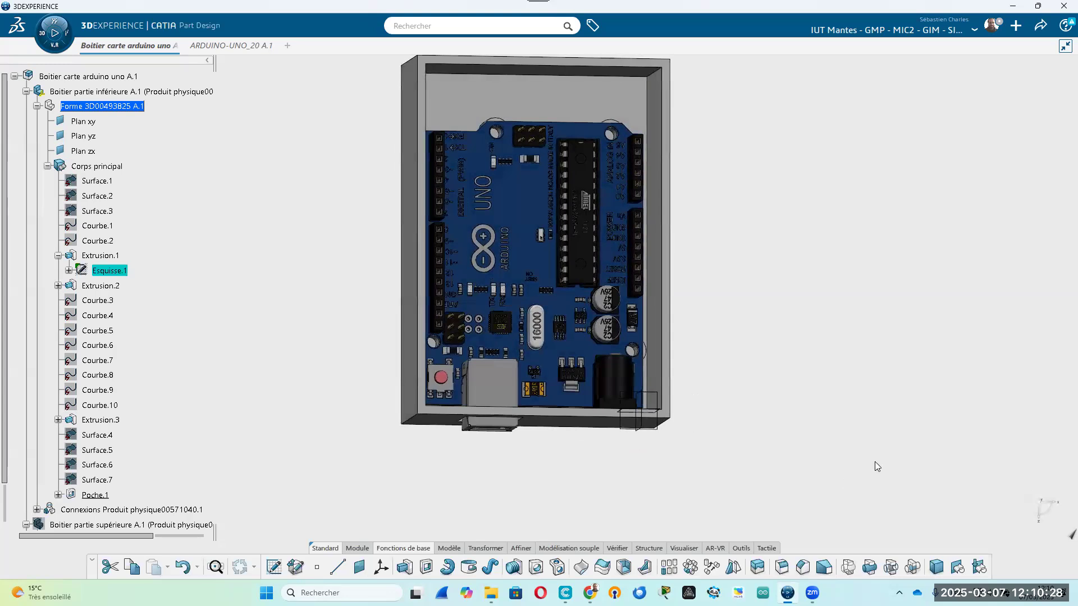
# Examine the lengthened housing from several angles, including the USB opening and the free space beyond the board
pyautogui.moveTo(699, 212); pyautogui.dragTo(784, 241, button='middle')
pyautogui.moveTo(390, 508); pyautogui.dragTo(652, 530, button='middle')
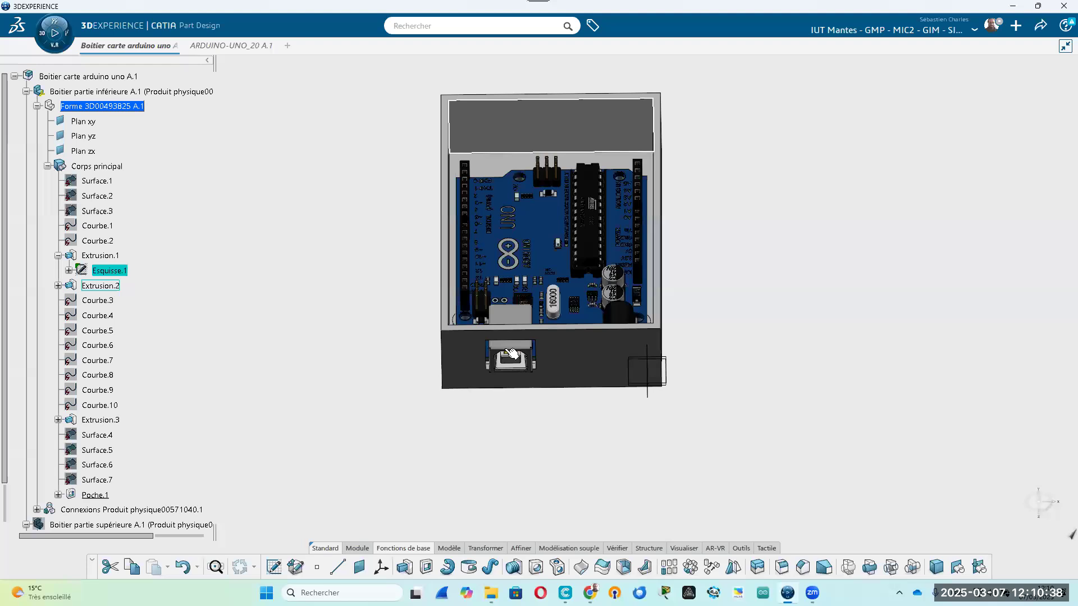
pyautogui.moveTo(722, 439); pyautogui.dragTo(580, 463, button='middle')
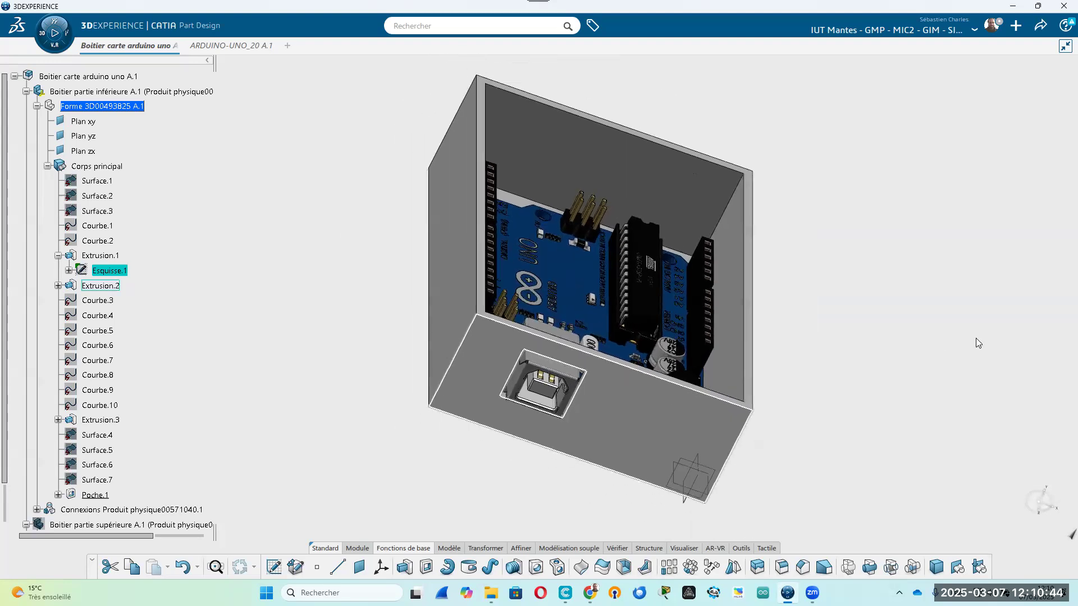
pyautogui.moveTo(883, 450); pyautogui.dragTo(701, 447, button='middle')
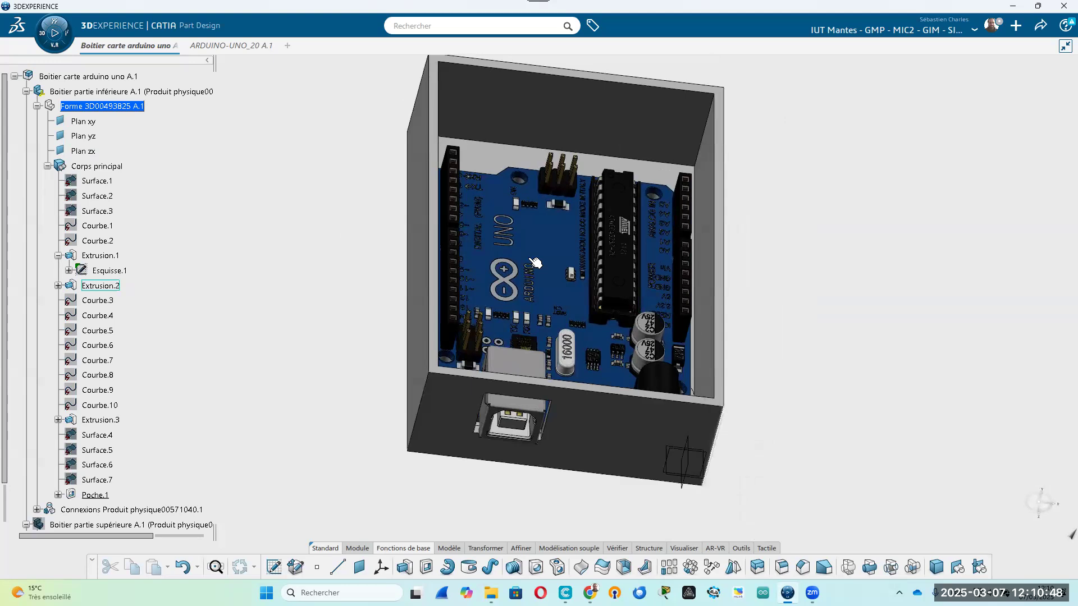
pyautogui.moveTo(733, 393); pyautogui.dragTo(722, 365, button='middle')
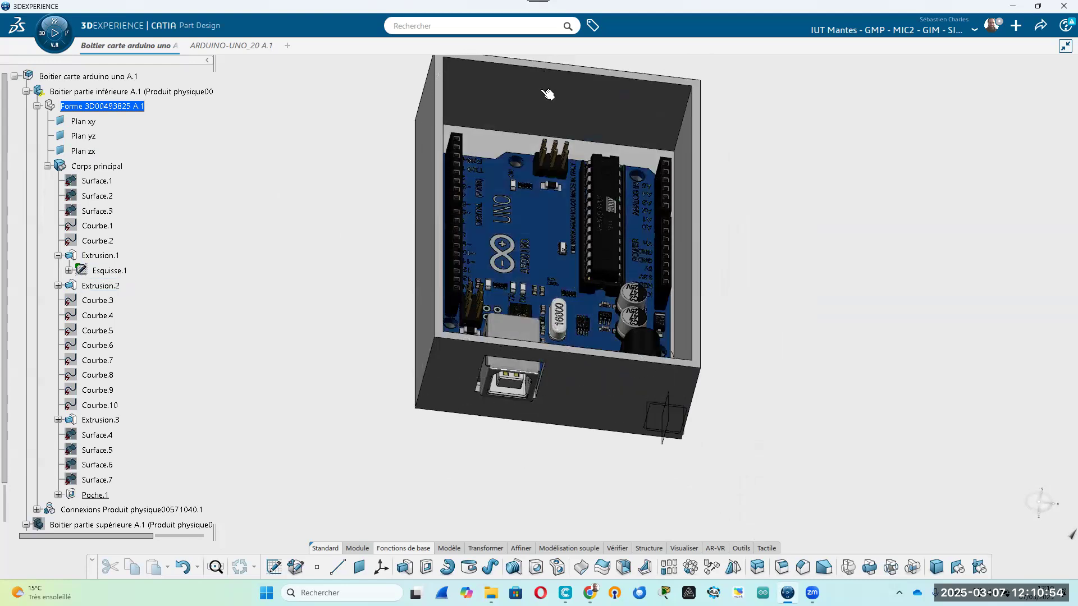
pyautogui.moveTo(712, 486); pyautogui.dragTo(597, 503, button='middle')
pyautogui.moveTo(580, 287); pyautogui.dragTo(580, 228, button='middle')
pyautogui.moveTo(627, 371); pyautogui.dragTo(634, 247, button='middle')
pyautogui.scroll(-3, 154, 299)
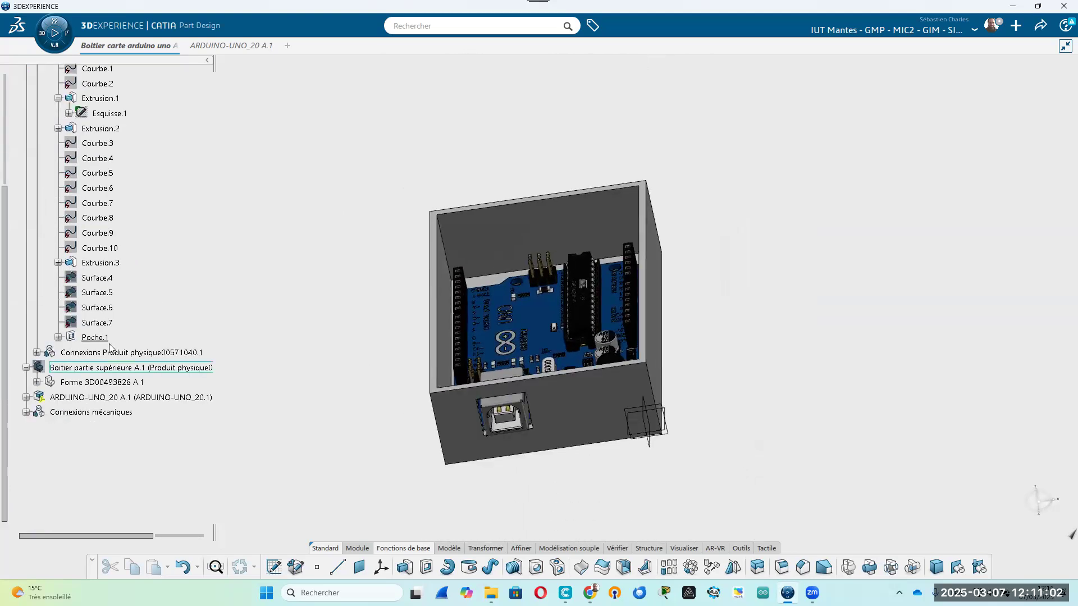
pyautogui.moveTo(286, 381); pyautogui.dragTo(335, 388, button='middle')
pyautogui.moveTo(410, 308); pyautogui.dragTo(430, 356, button='middle')
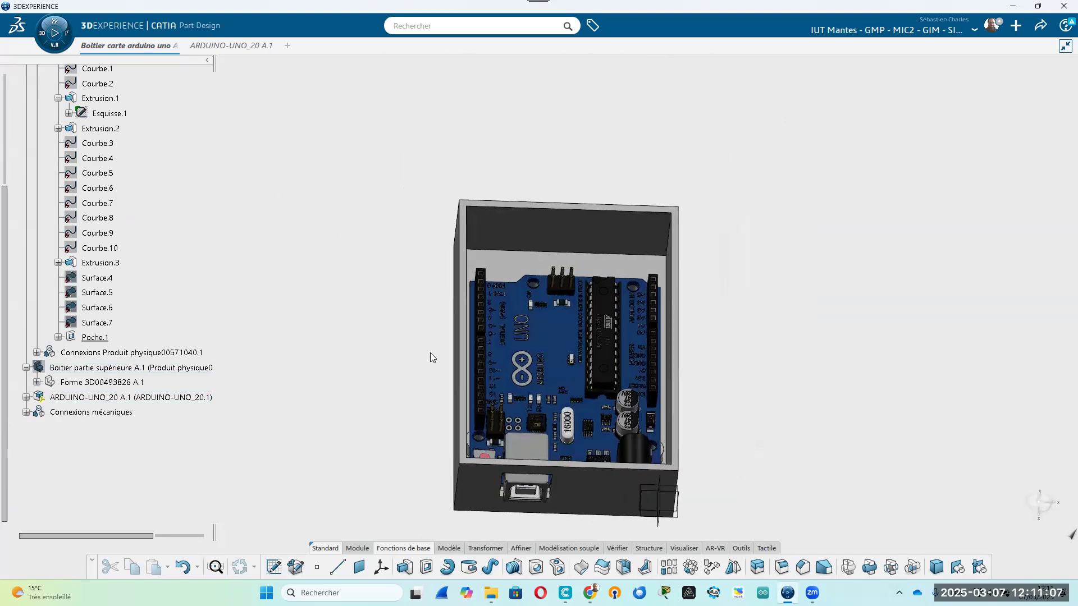
# Open a sketch on the housing's inner floor and draw a circle in the upper-left corner, about 1.2 mm from the upper inner wall
pyautogui.click(521, 276)
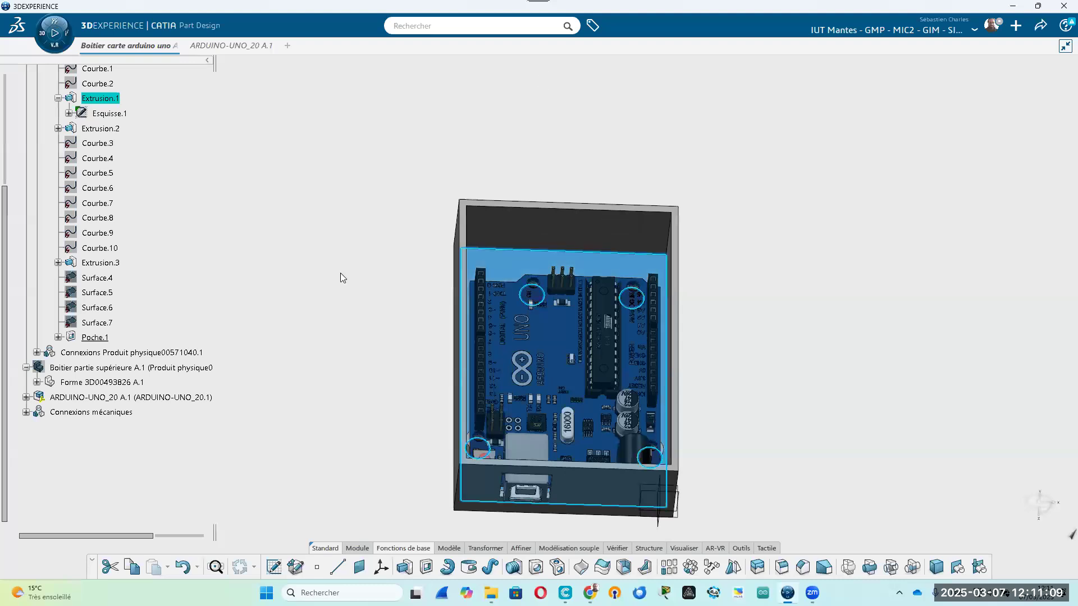
pyautogui.click(315, 256)
pyautogui.click(536, 262)
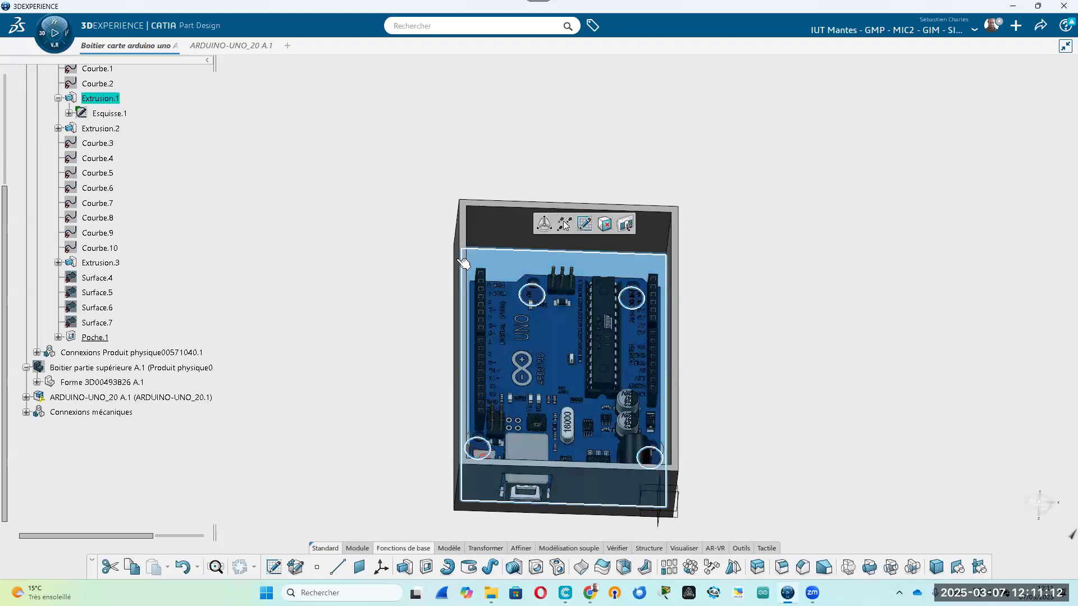
pyautogui.click(583, 218)
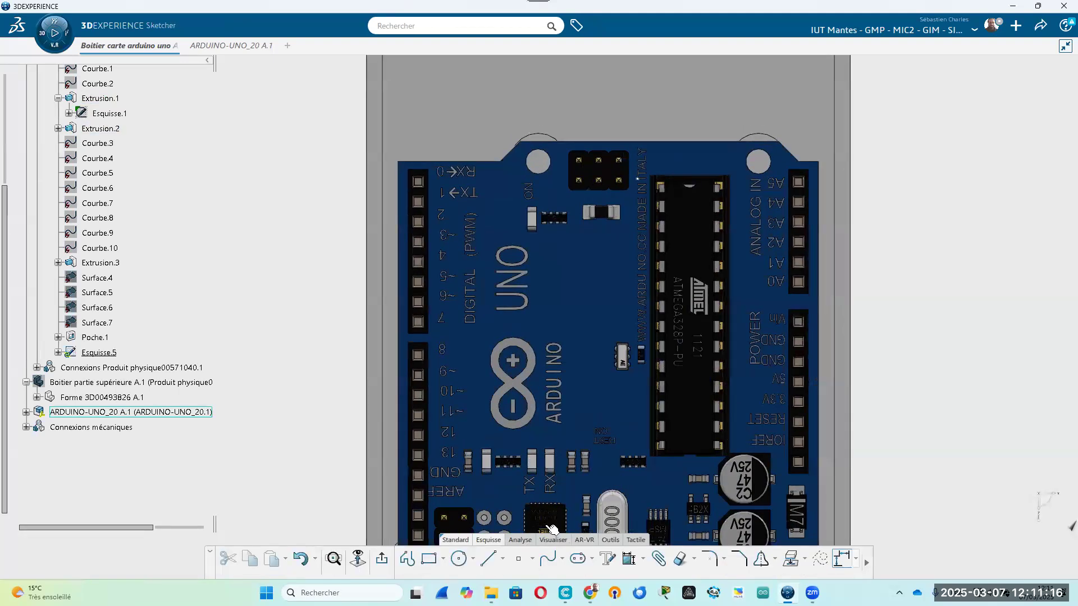
pyautogui.click(458, 559)
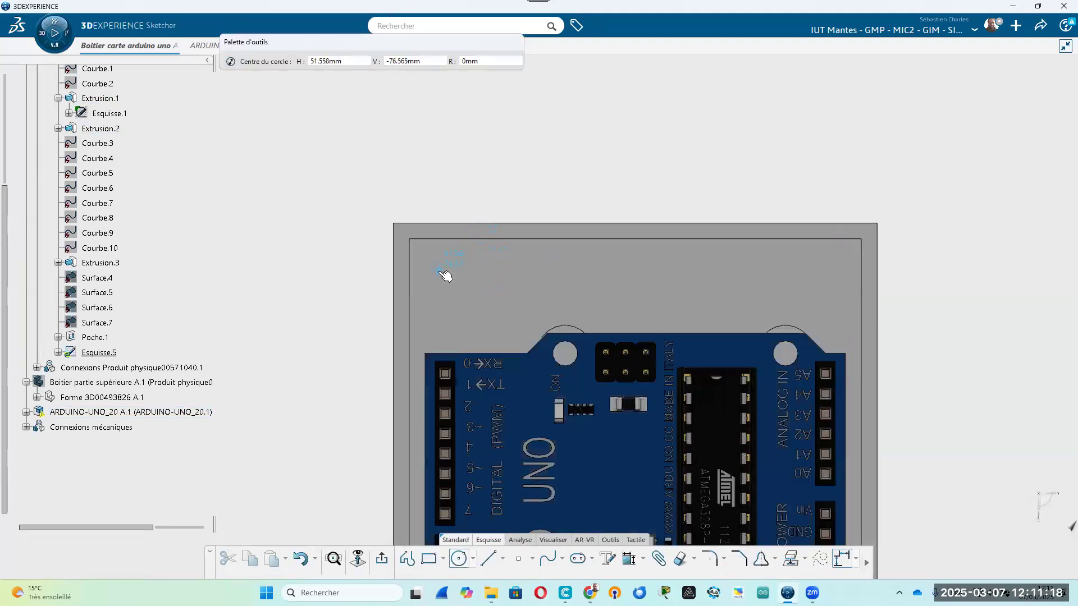
pyautogui.click(441, 271)
pyautogui.click(452, 251)
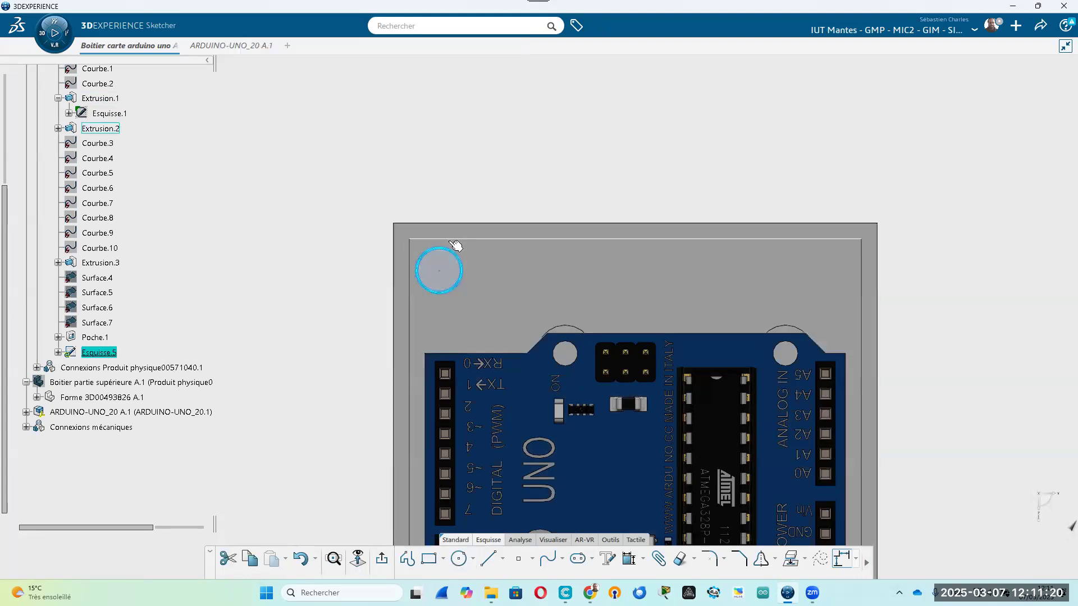
# Make the corner circle tangent to the housing's upper and left inner wall edges
pyautogui.click(455, 240)
pyautogui.click(585, 203)
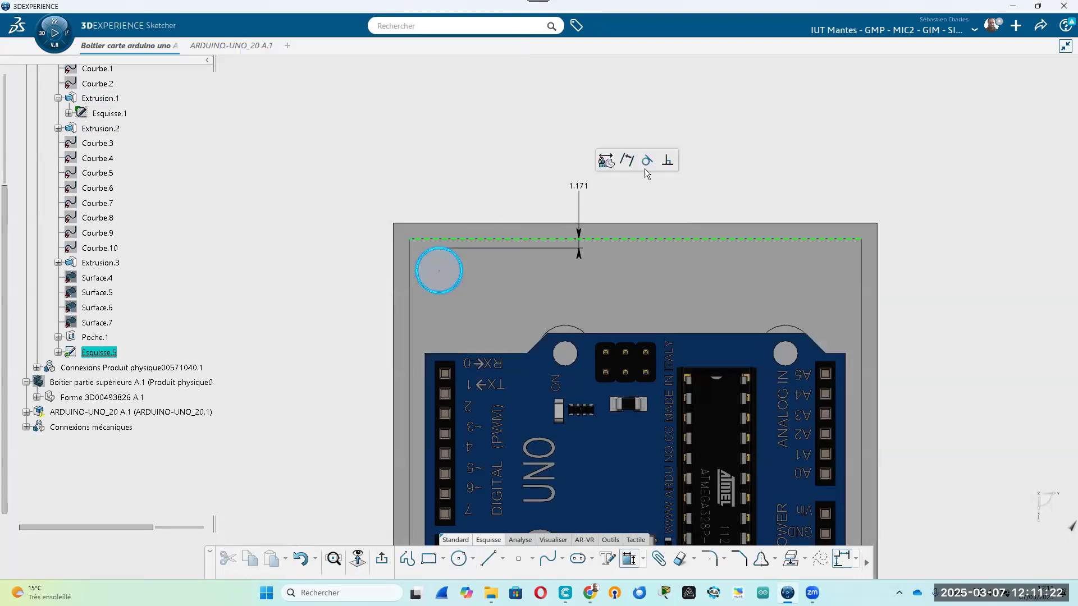
pyautogui.click(648, 162)
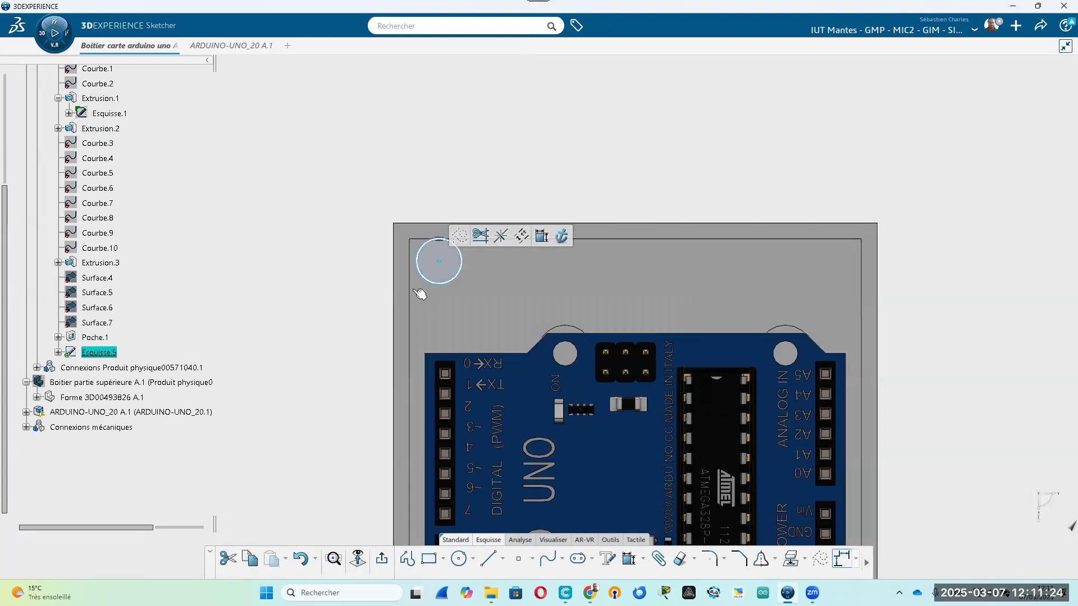
pyautogui.click(413, 295)
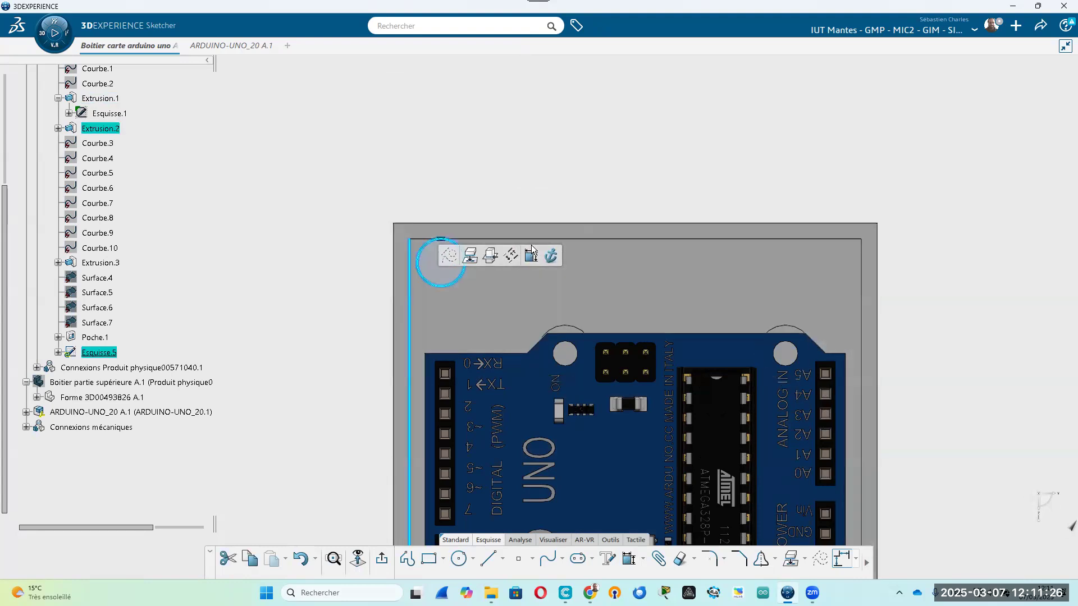
pyautogui.click(542, 238)
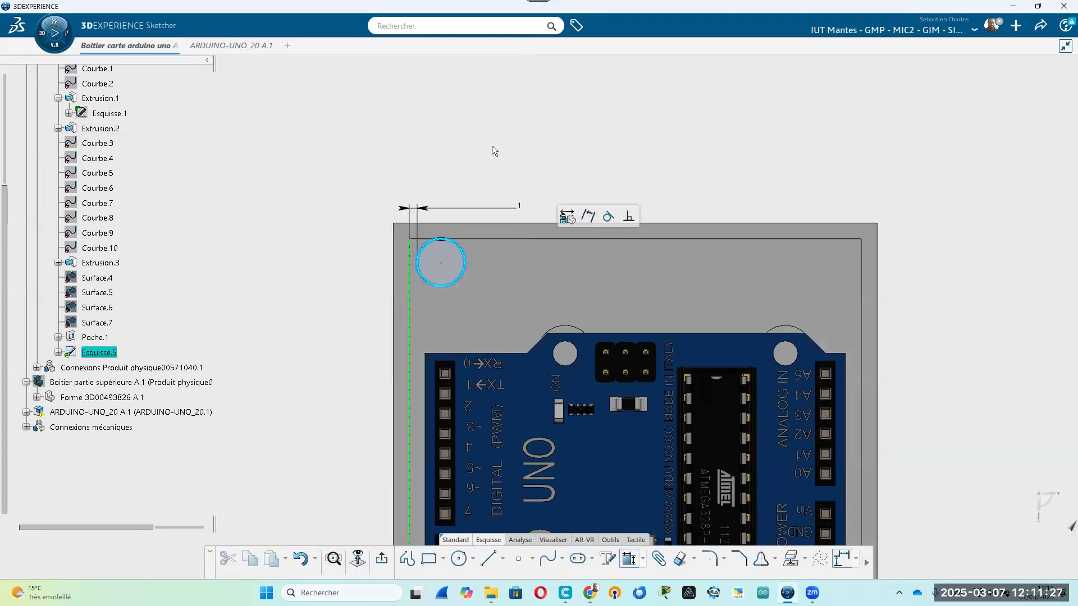
pyautogui.click(606, 218)
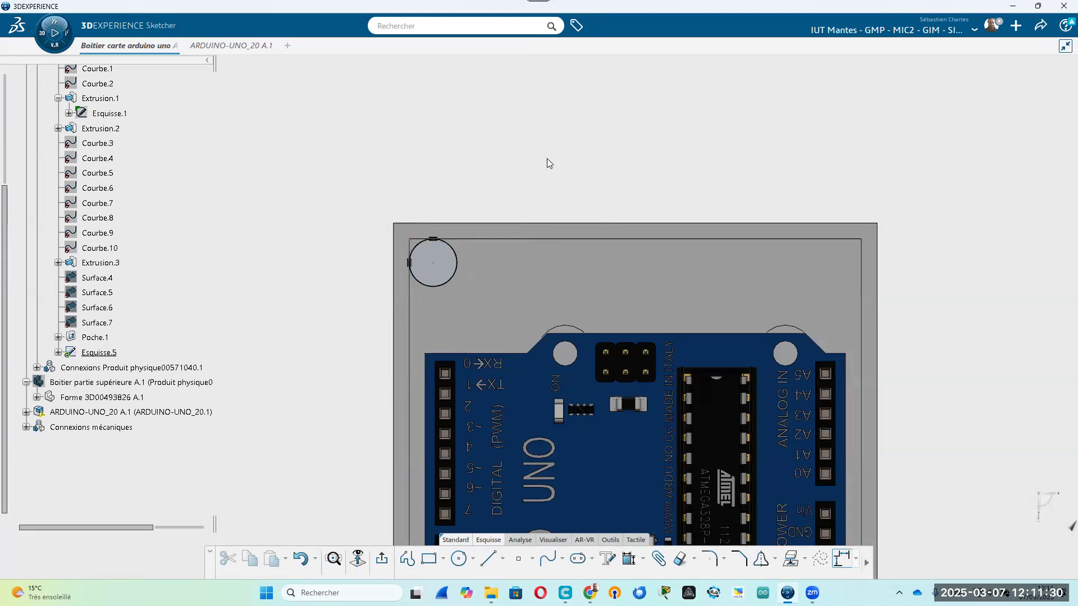
# Add a radius dimension to the corner circle
pyautogui.click(450, 279)
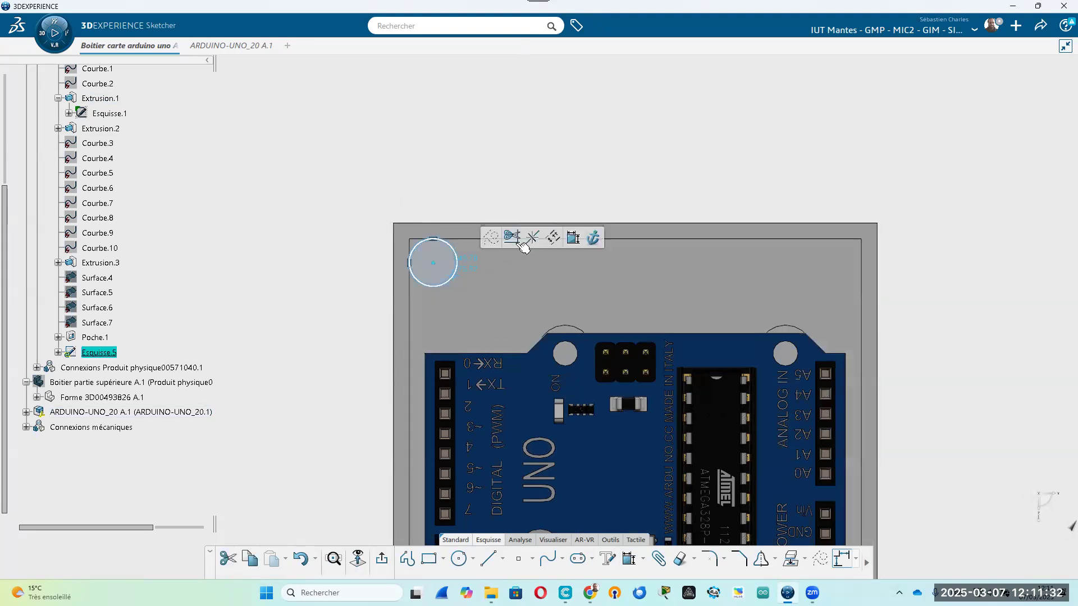
pyautogui.click(571, 239)
pyautogui.click(567, 173)
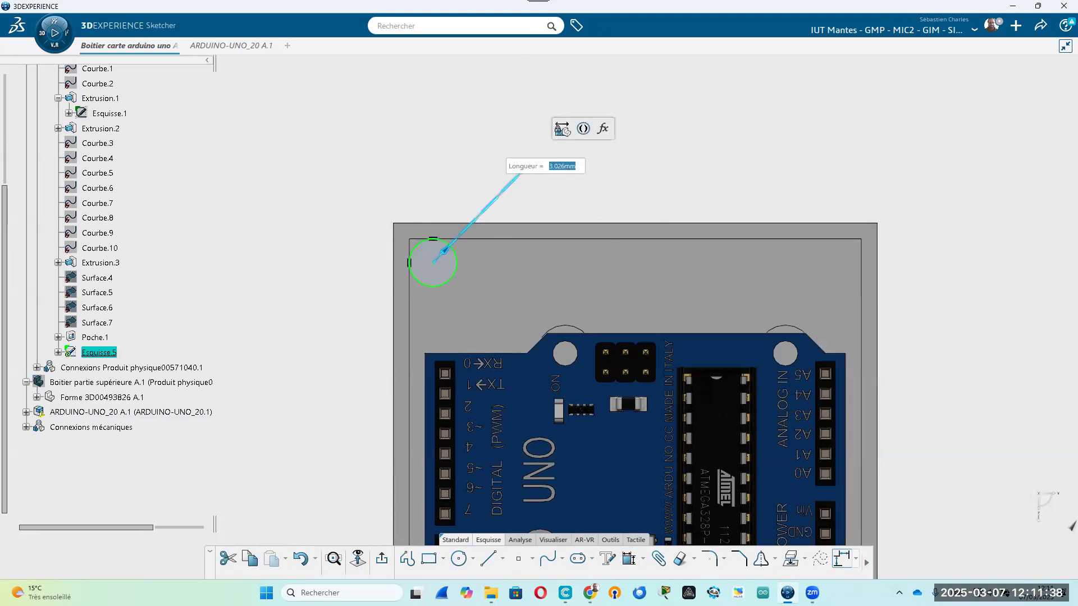
# Check the radius of the board's upper-left mounting hole with a temporary dimension and undo it
pyautogui.click(612, 540)
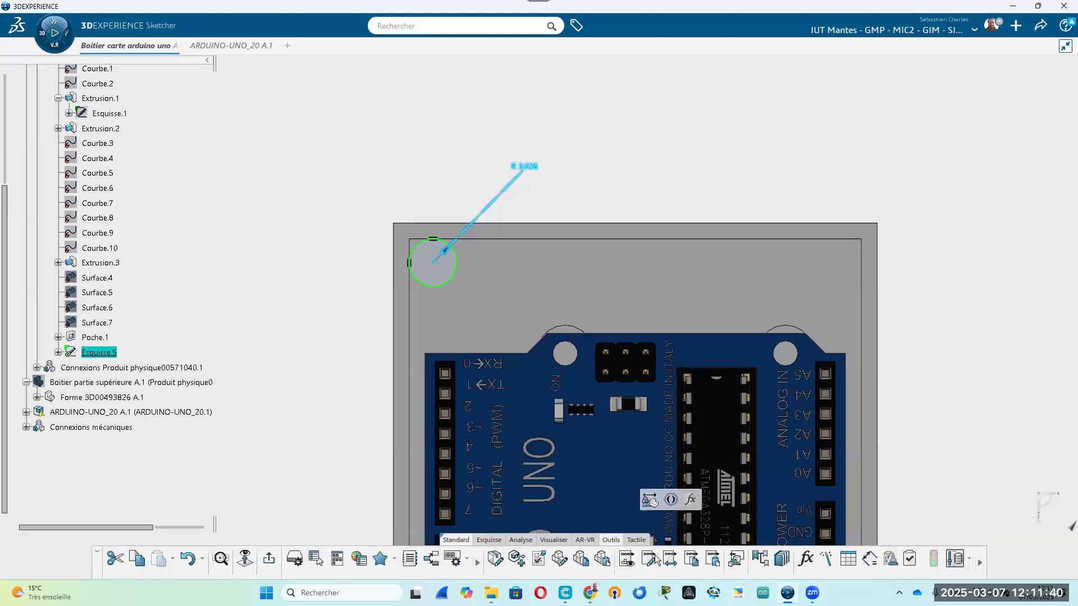
pyautogui.click(484, 538)
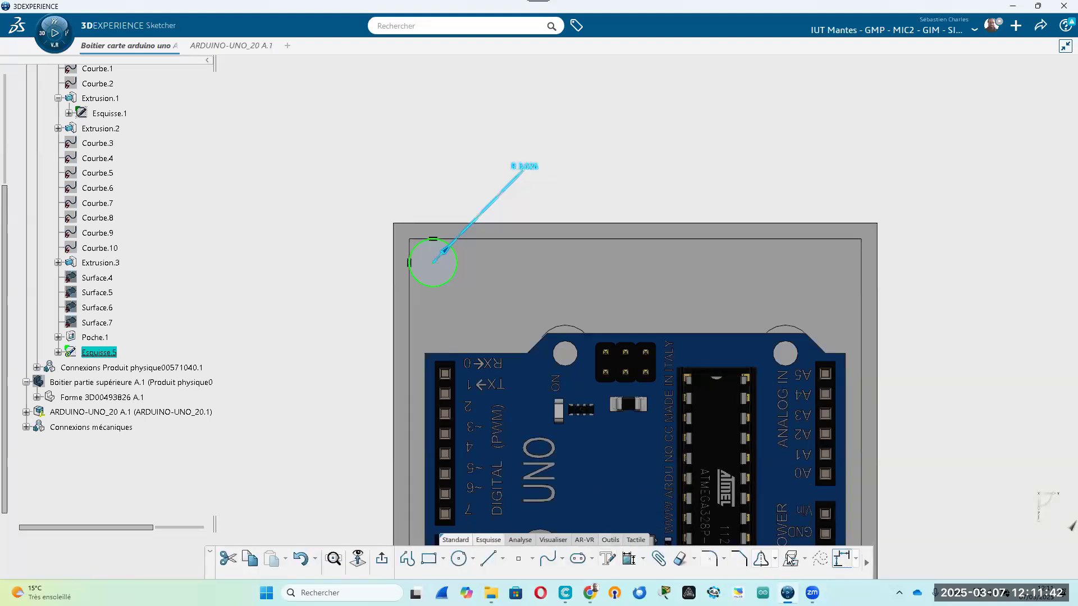
pyautogui.click(613, 540)
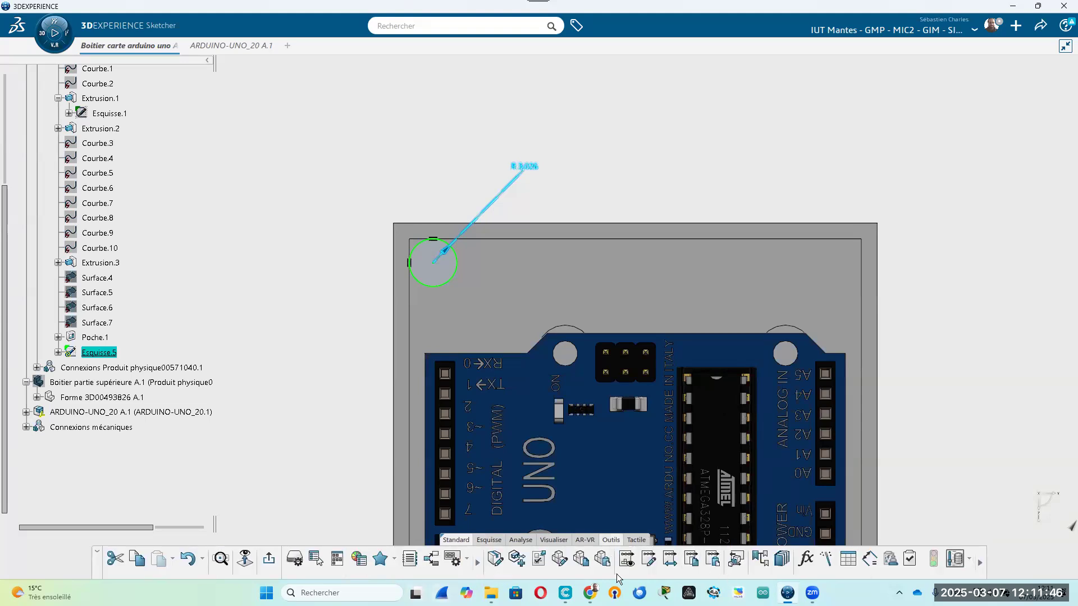
pyautogui.click(580, 348)
pyautogui.click(589, 167)
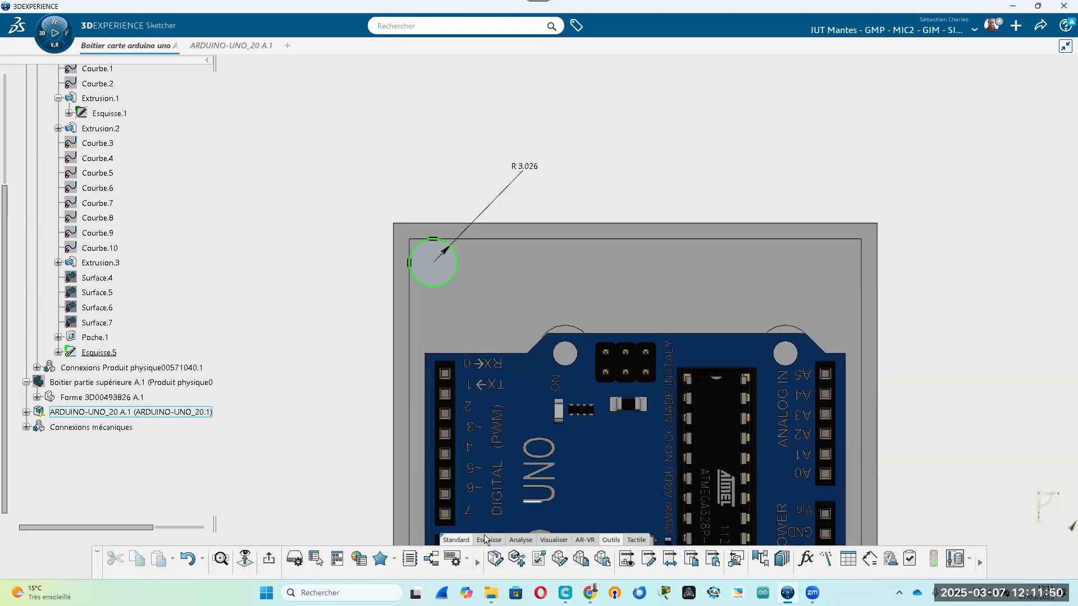
pyautogui.click(499, 540)
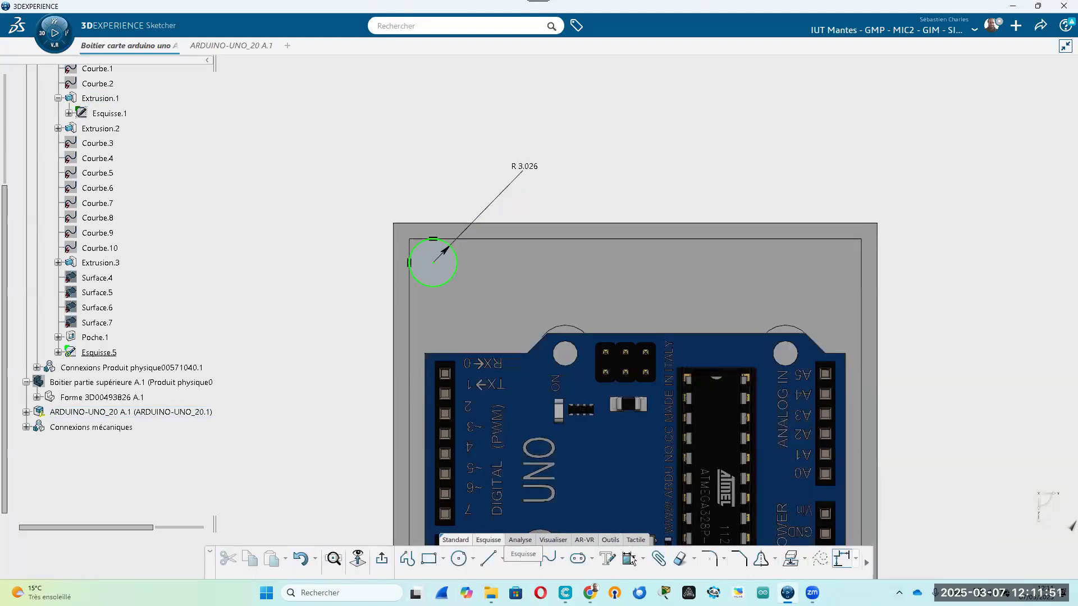
pyautogui.click(582, 351)
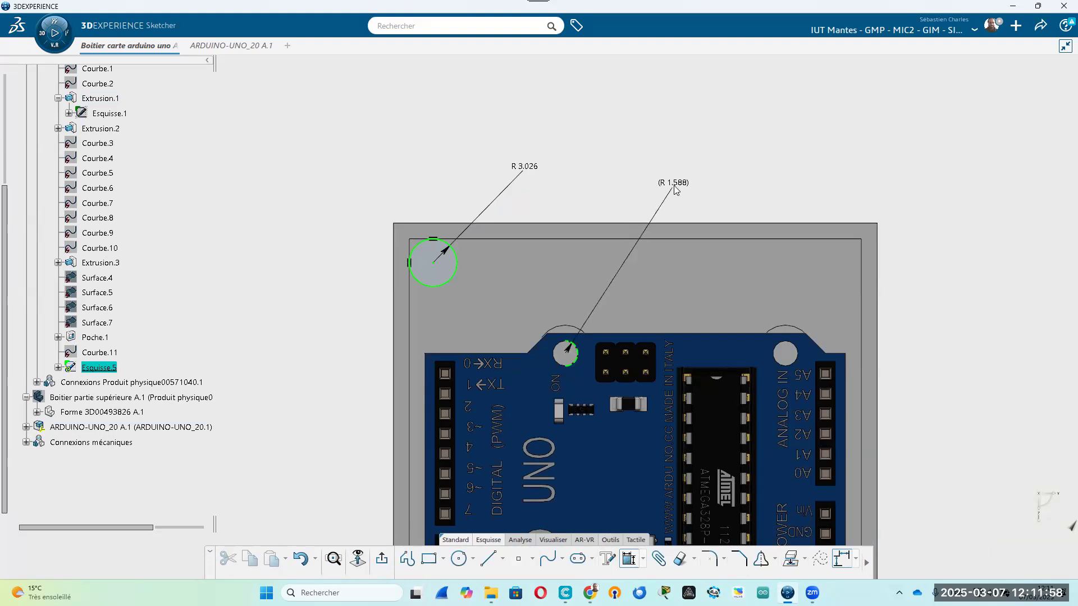
pyautogui.hotkey('ctrl', 'z')
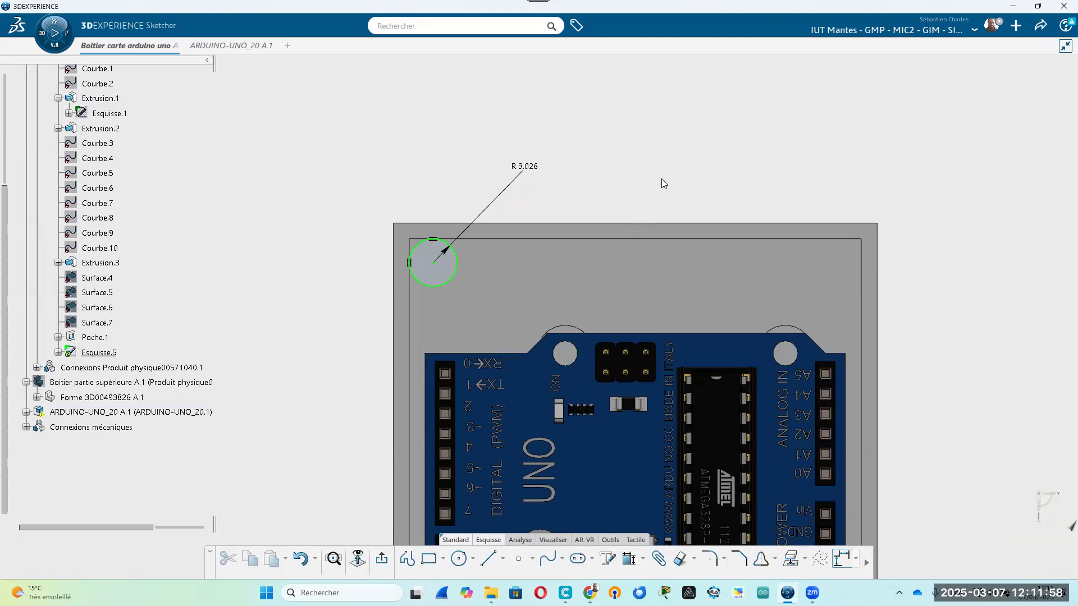
# Set the corner circle's radius dimension to 4 mm
pyautogui.click(526, 167)
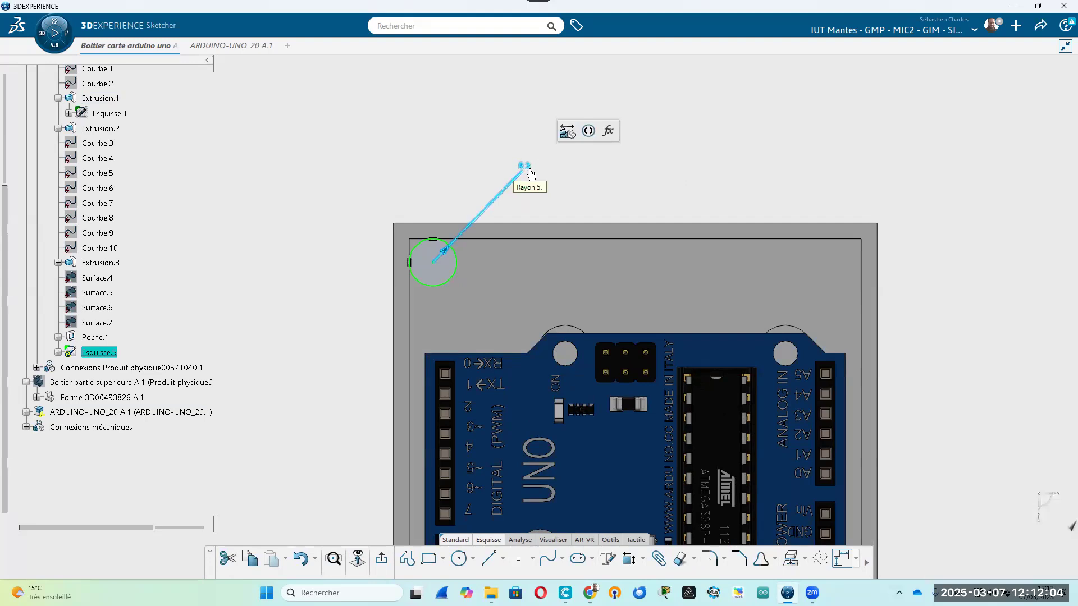
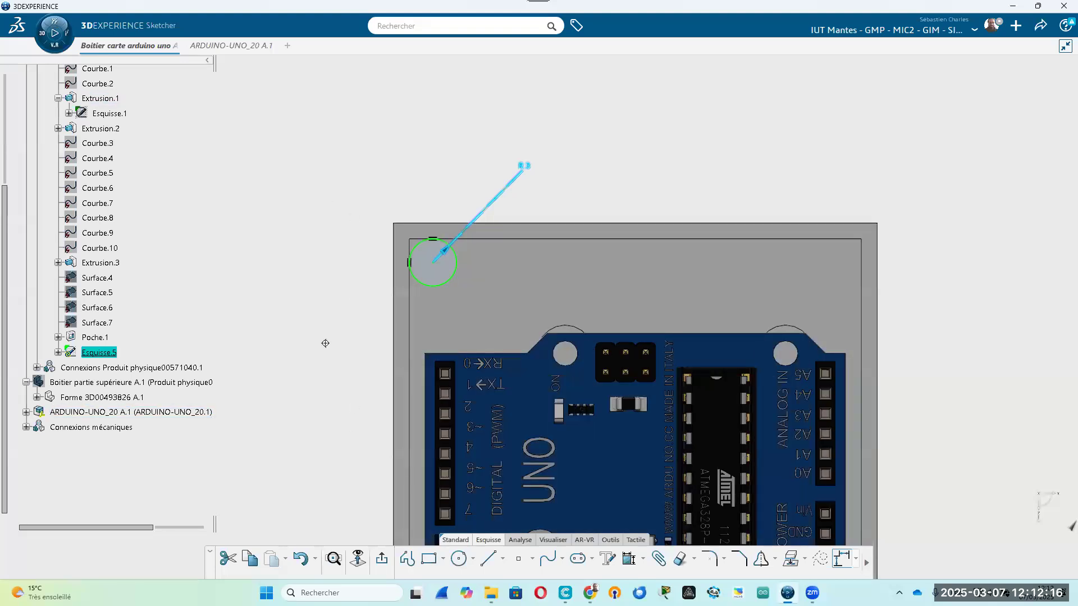
pyautogui.moveTo(325, 343); pyautogui.dragTo(361, 357, button='middle')
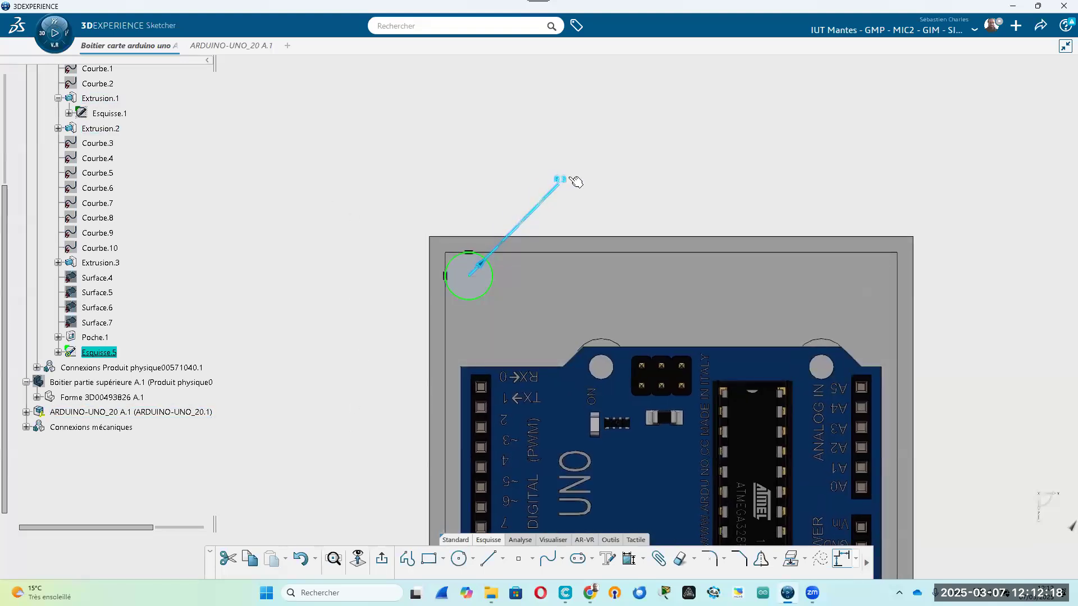
pyautogui.doubleClick(561, 180)
pyautogui.write('4mm')
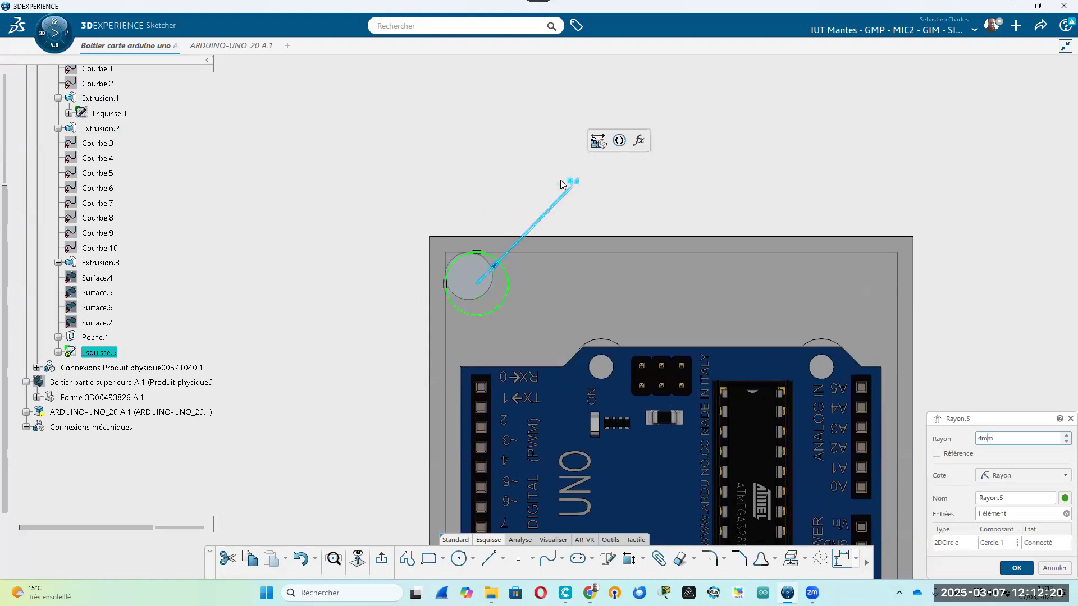
pyautogui.press('Return')
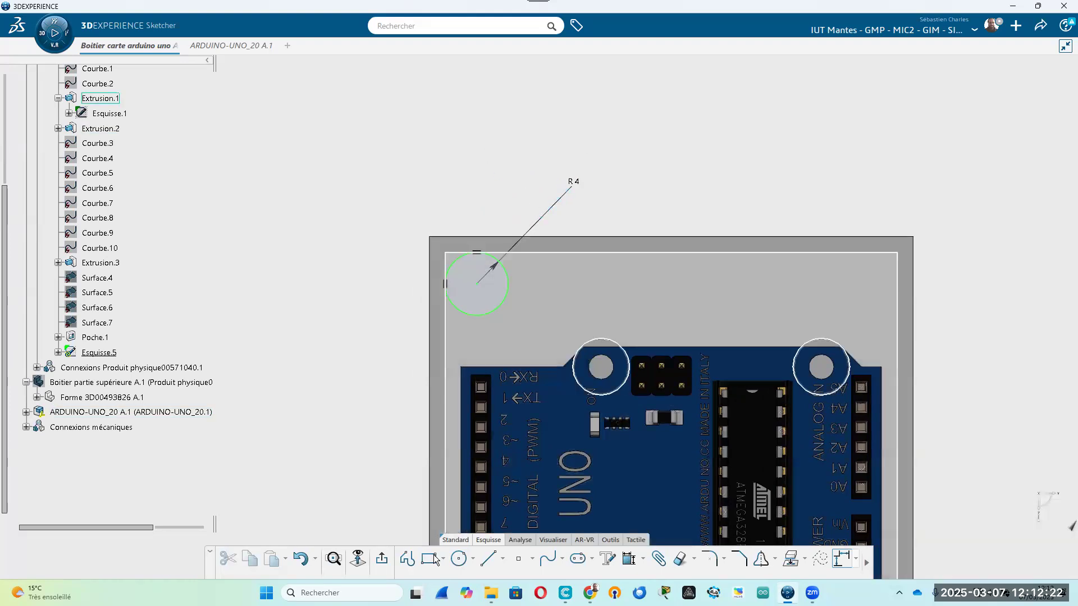
# Project the housing's upper and left inner wall edges into the sketch of the corner circle
pyautogui.click(459, 558)
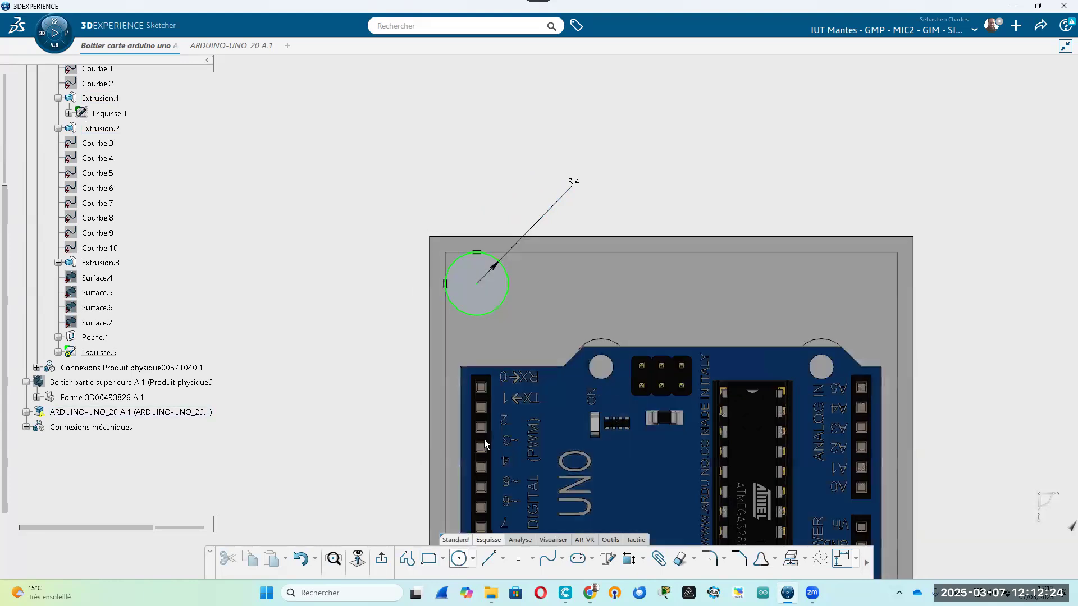
pyautogui.click(460, 563)
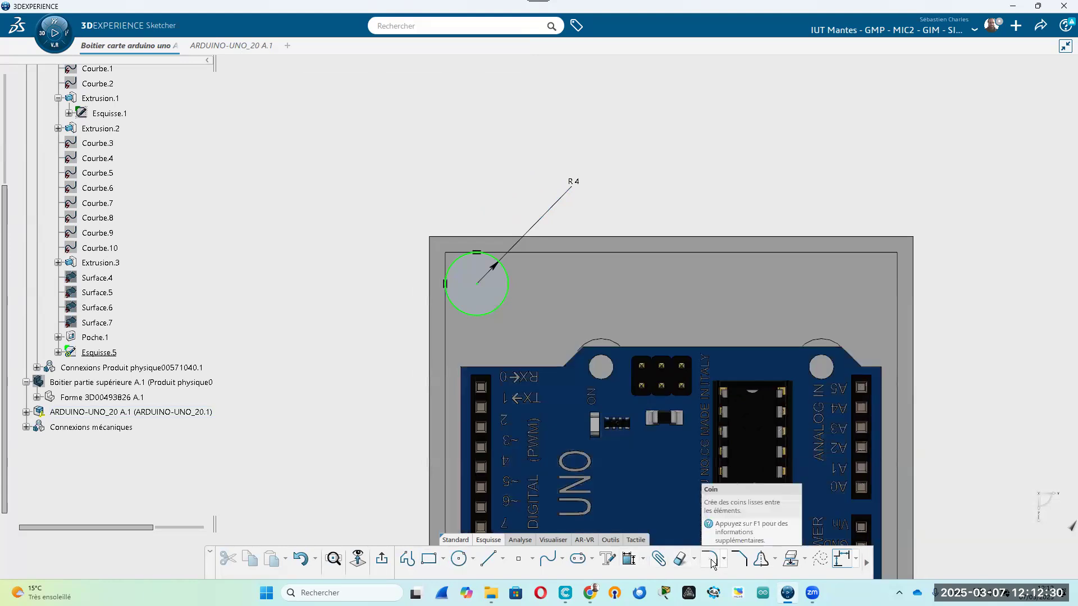
pyautogui.click(533, 254)
pyautogui.click(447, 322)
pyautogui.click(492, 284)
pyautogui.click(414, 139)
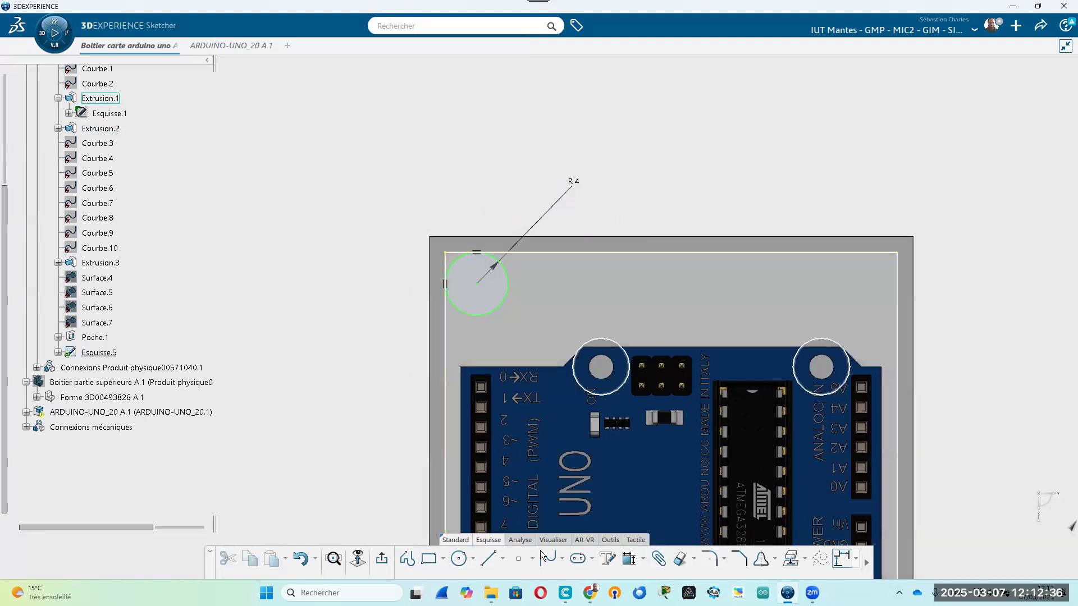
# Round the junction between the circle and the projected upper wall edge with a small corner of about 0.5 mm radius
pyautogui.scroll(5, 565, 378)
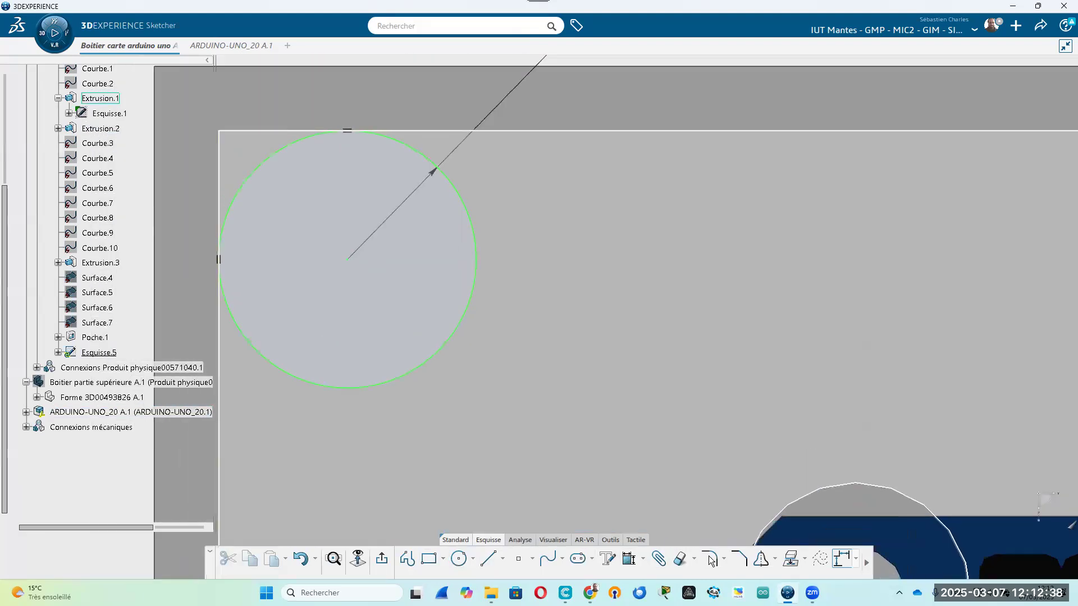
pyautogui.click(710, 560)
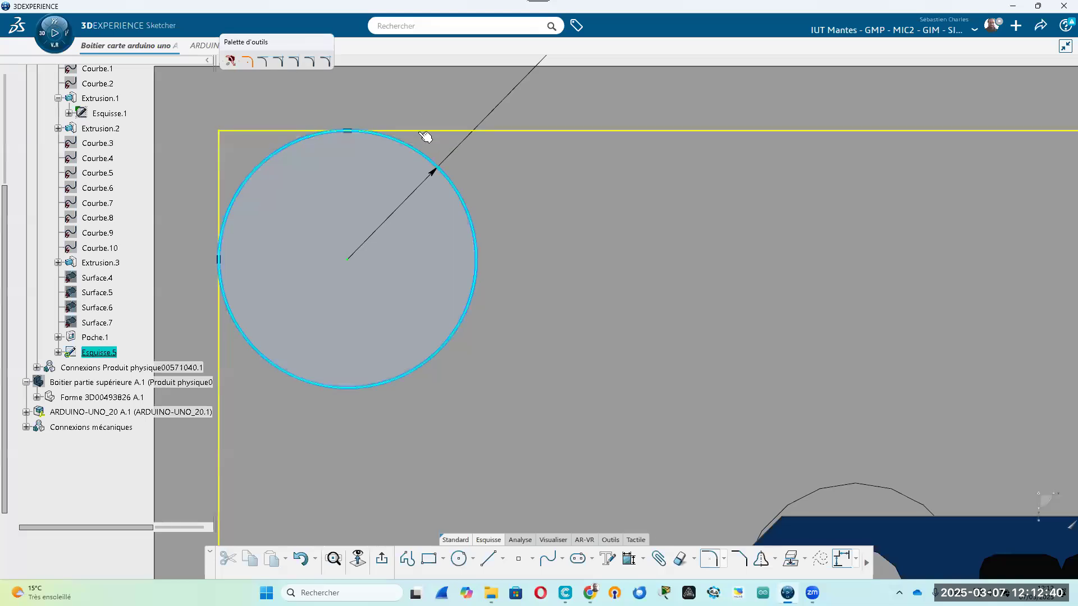
pyautogui.click(423, 134)
pyautogui.click(429, 146)
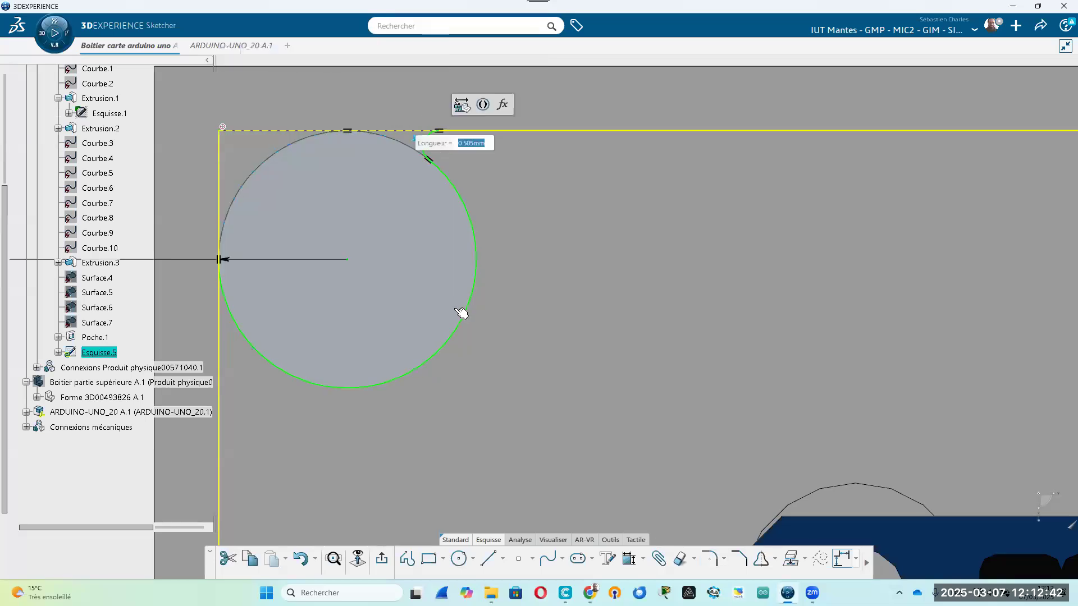
pyautogui.moveTo(462, 313); pyautogui.dragTo(490, 280, button='middle')
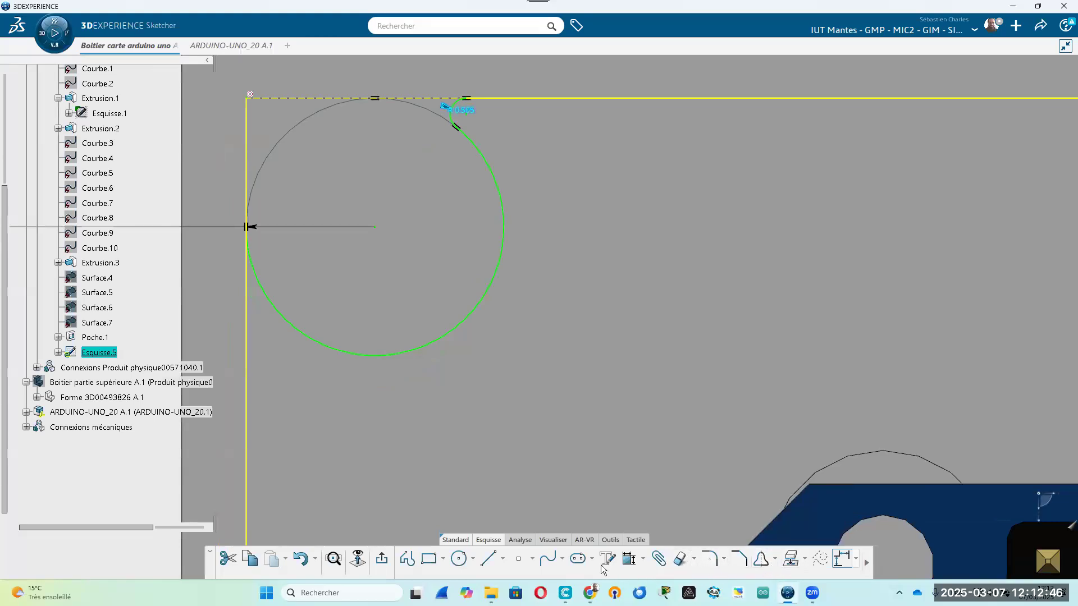
# Round the circle's junction with the left wall edge at 0.5 mm and set the upper corner's radius to 0.5 mm
pyautogui.click(708, 558)
pyautogui.click(279, 312)
pyautogui.click(253, 306)
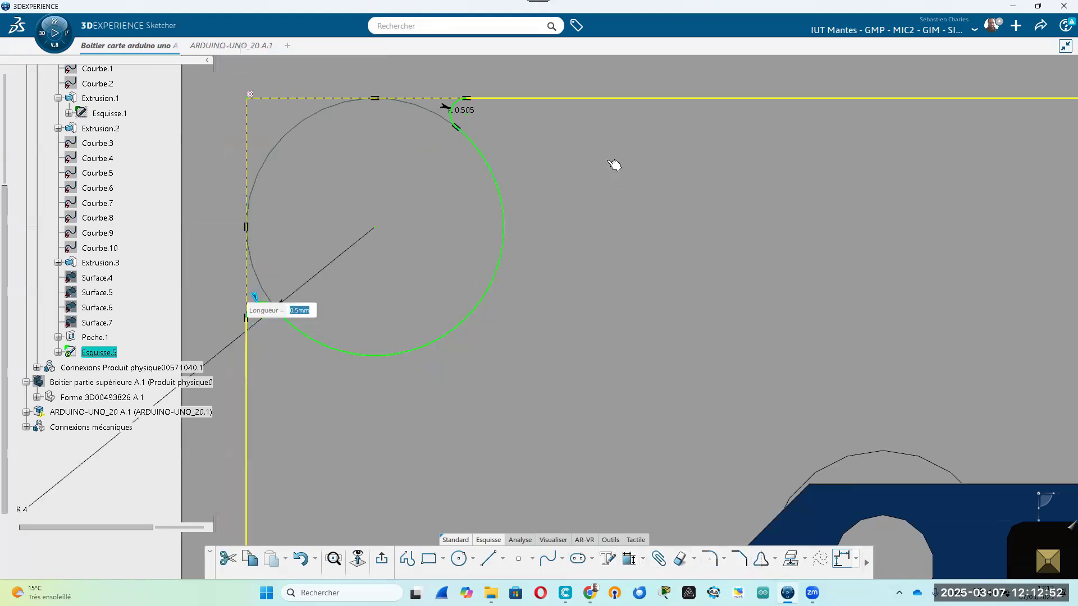
pyautogui.press('Return')
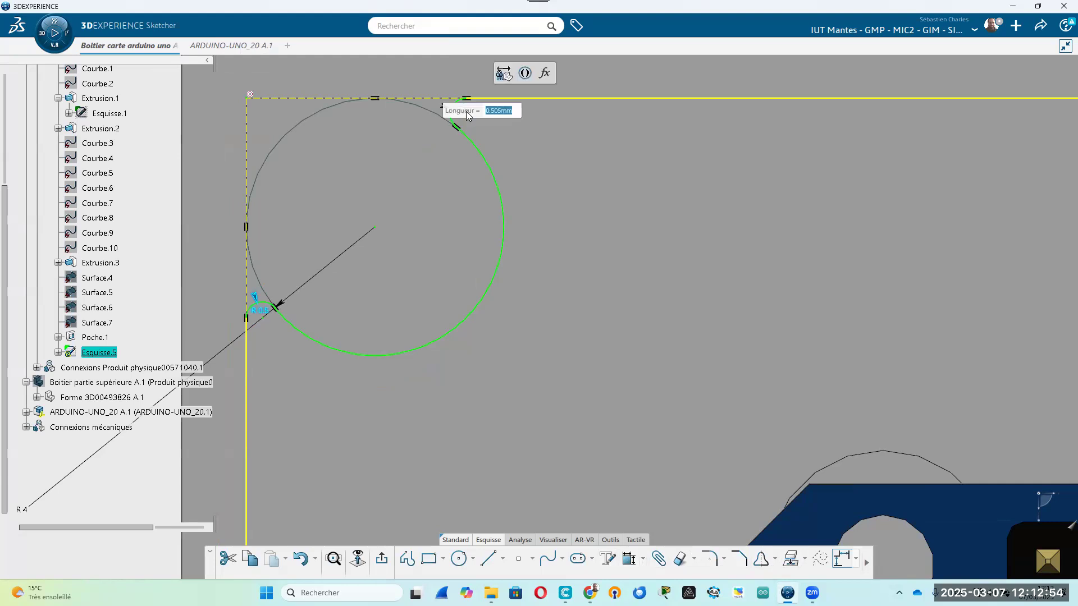
pyautogui.write('0.5')
pyautogui.press('Return')
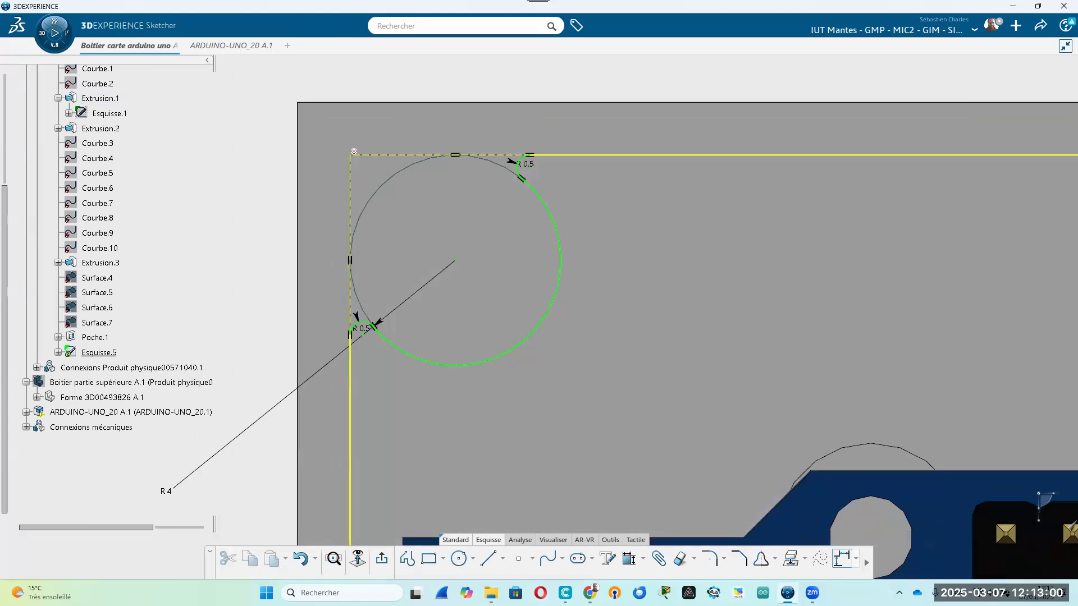
# Relimit the projected upper and left wall edges so they meet again at the housing's inner corner
pyautogui.click(695, 559)
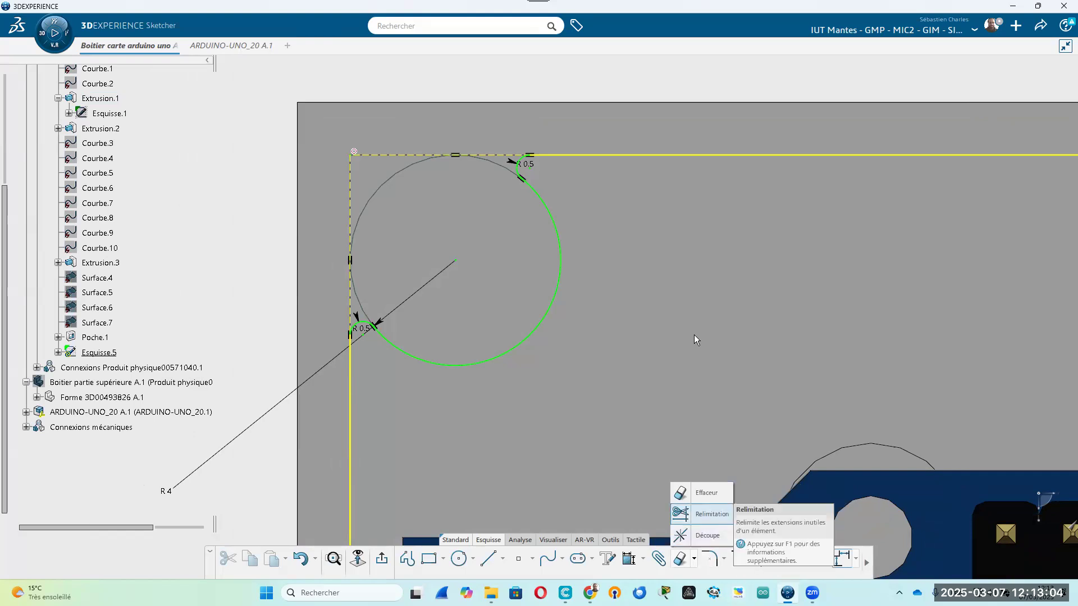
pyautogui.click(710, 513)
pyautogui.click(604, 156)
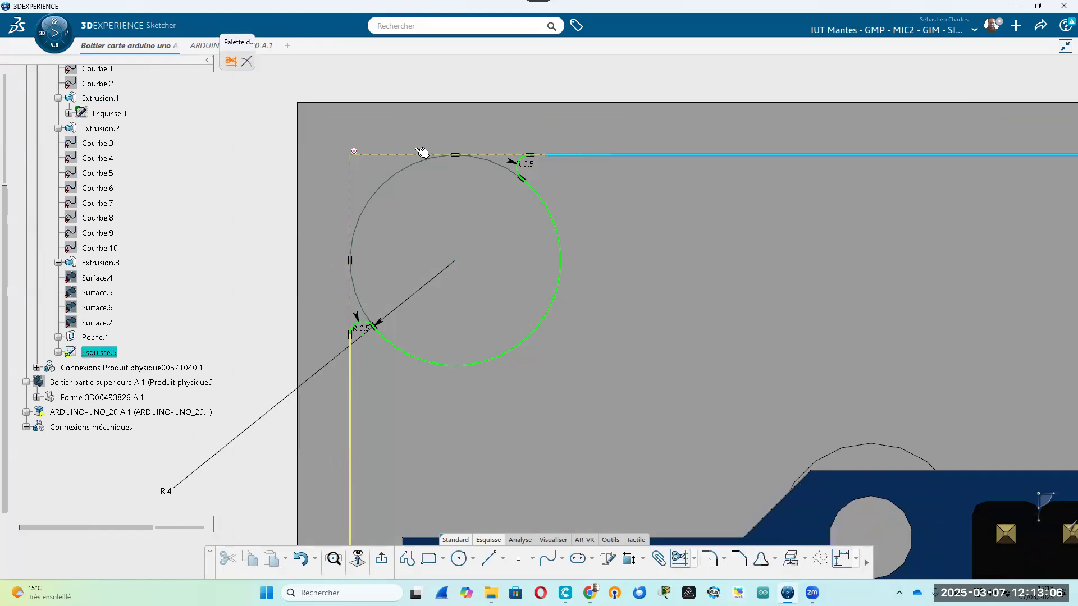
pyautogui.click(351, 170)
pyautogui.moveTo(171, 134); pyautogui.dragTo(163, 108, button='middle')
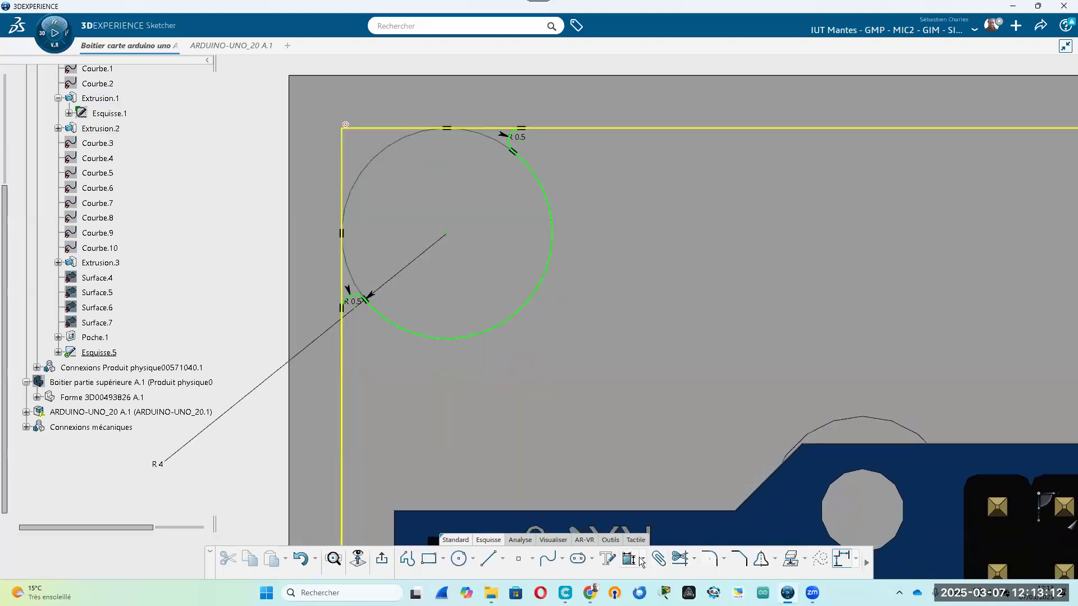
# Trim away the projected upper and left wall edges beyond their 0.5 mm rounded junctions with the corner circle
pyautogui.click(696, 563)
pyautogui.click(696, 491)
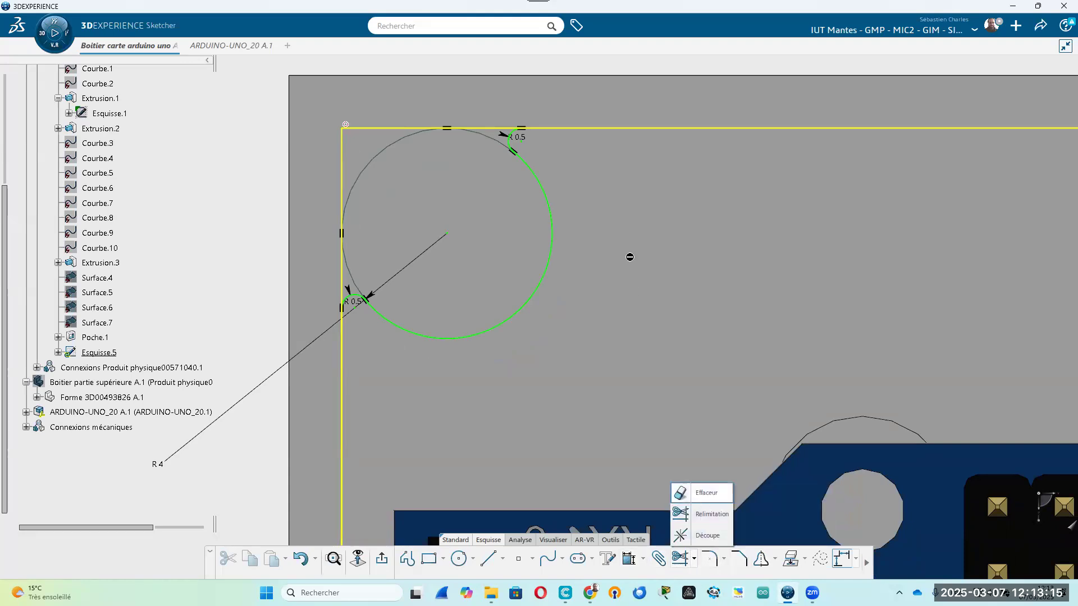
pyautogui.click(600, 130)
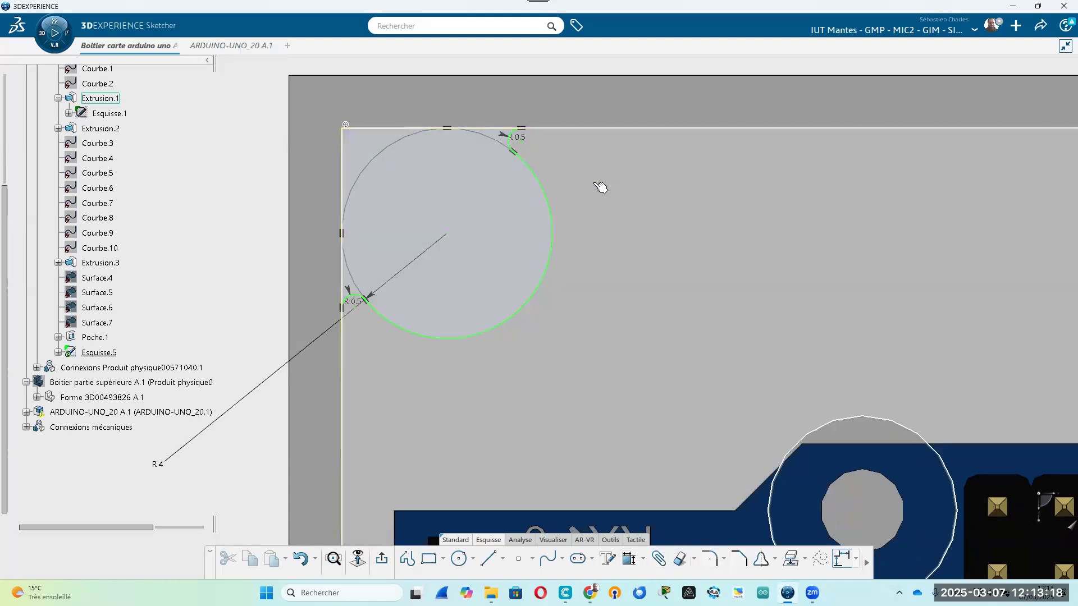
pyautogui.click(681, 558)
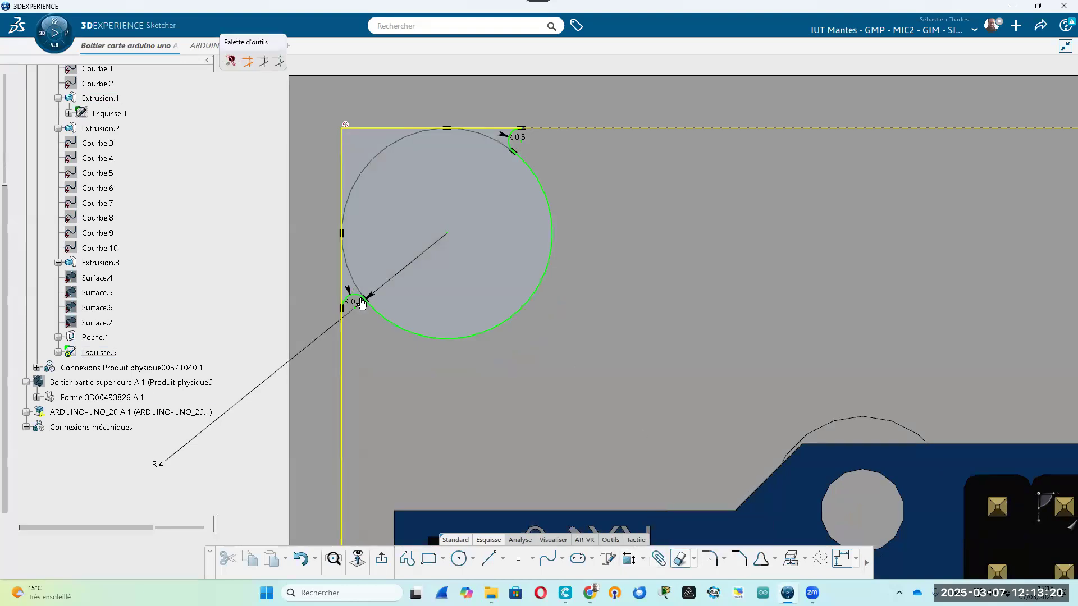
pyautogui.click(348, 343)
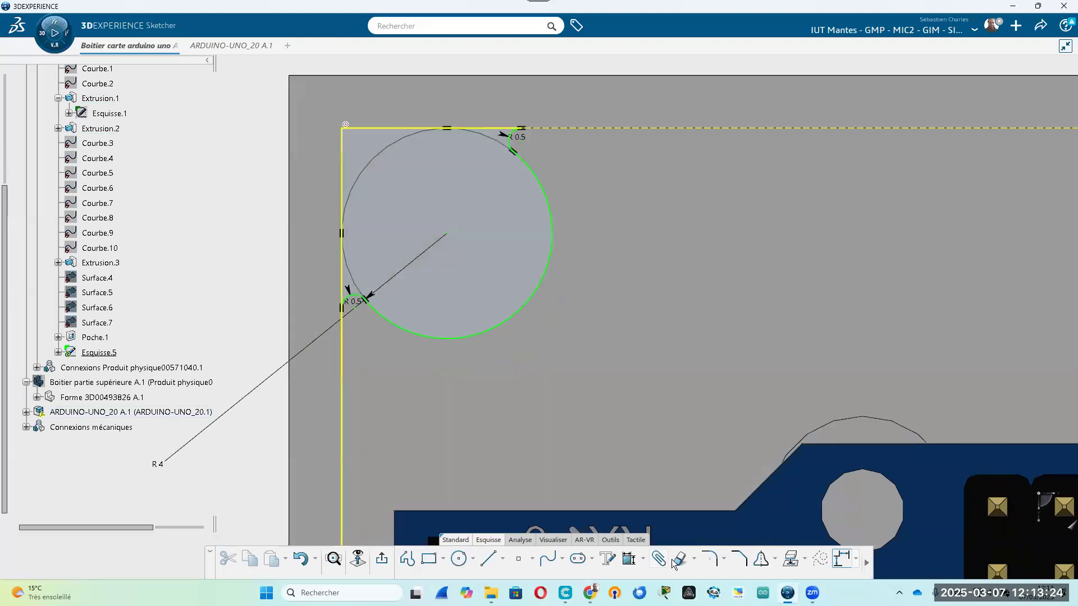
pyautogui.click(680, 559)
pyautogui.click(343, 360)
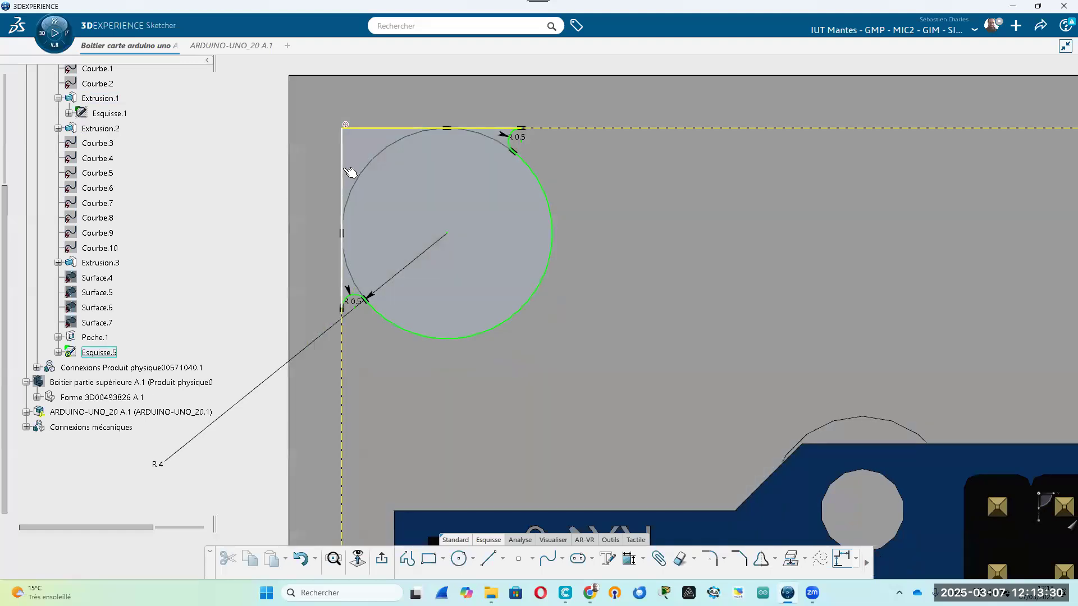
pyautogui.click(343, 174)
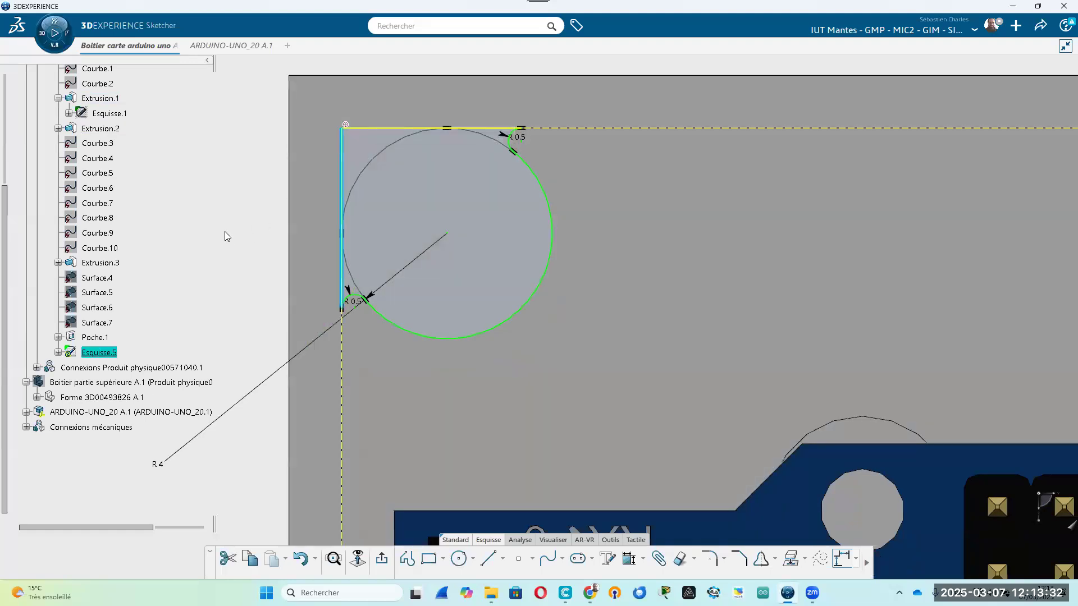
pyautogui.press('Delete')
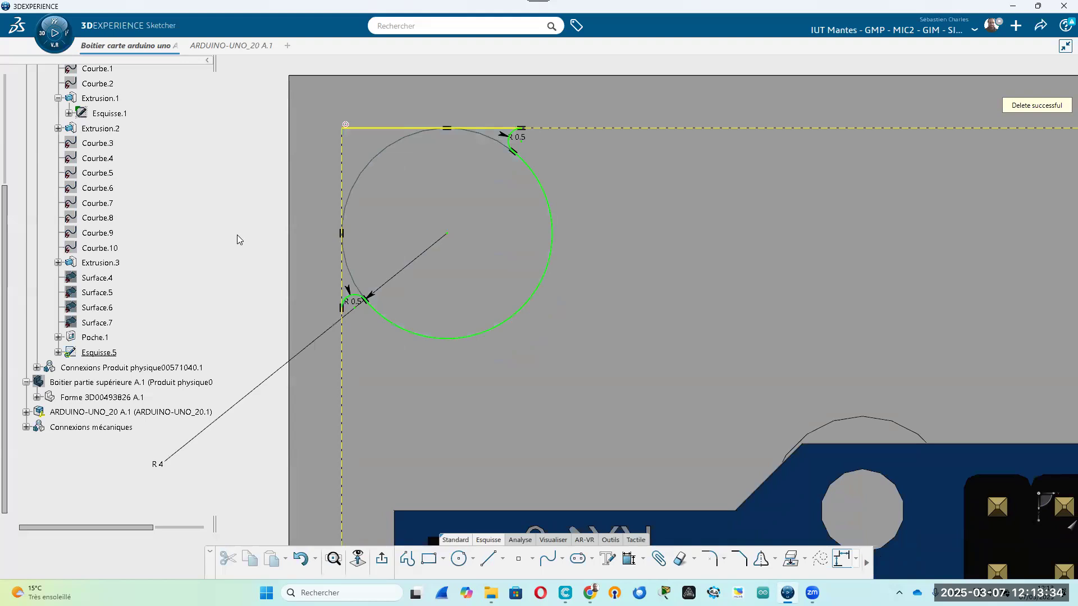
pyautogui.hotkey('ctrl', 'z')
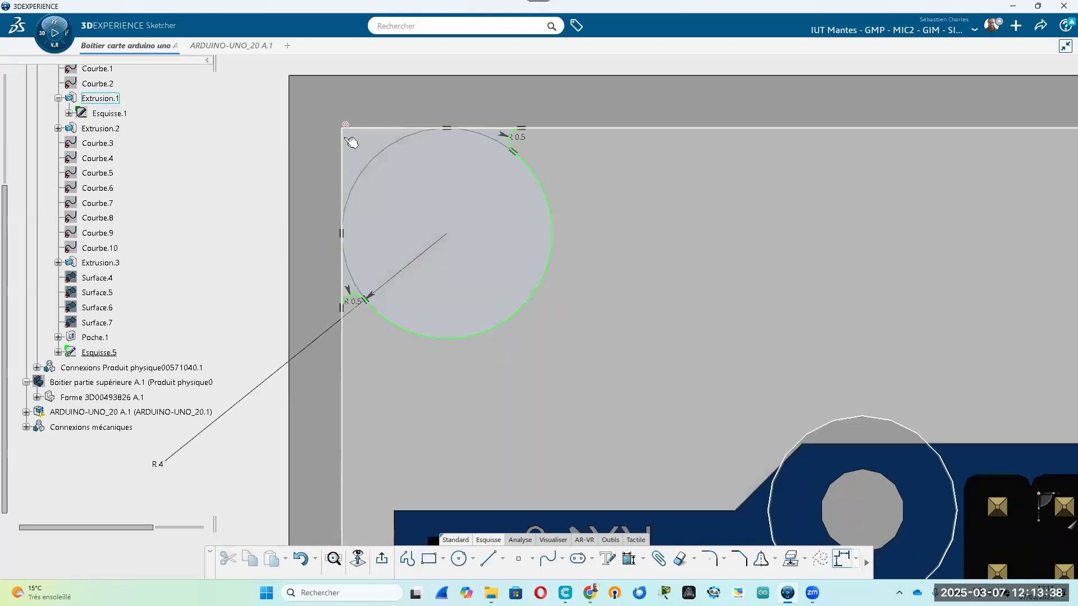
# Leave the sketch and extrude the corner profile up to the plane of the housing's open rim face
pyautogui.moveTo(414, 313); pyautogui.dragTo(390, 405, button='middle')
pyautogui.scroll(-2, 385, 227)
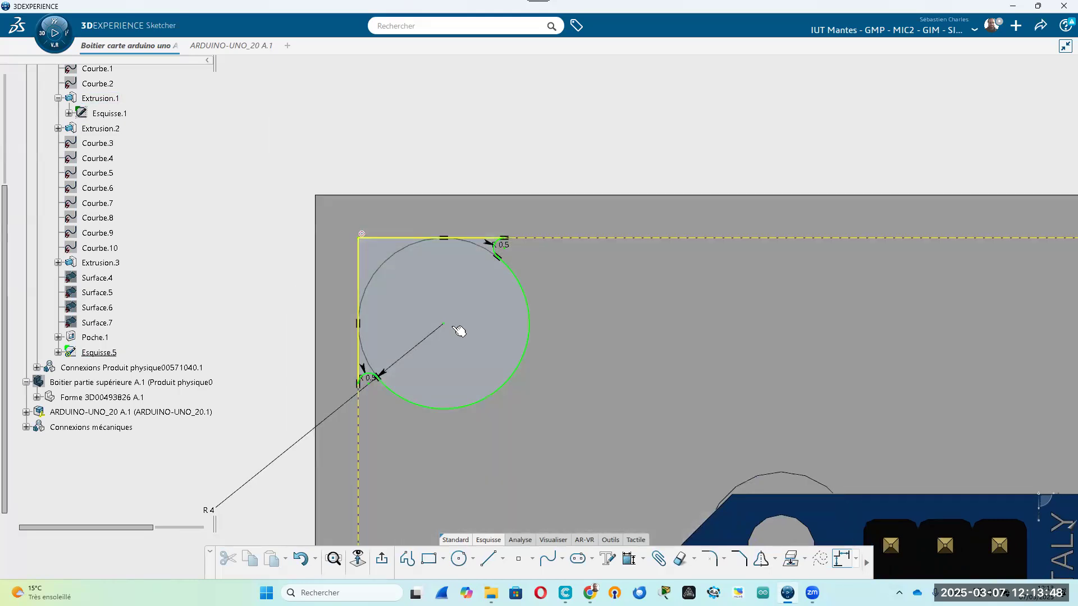
pyautogui.scroll(-10, 417, 200)
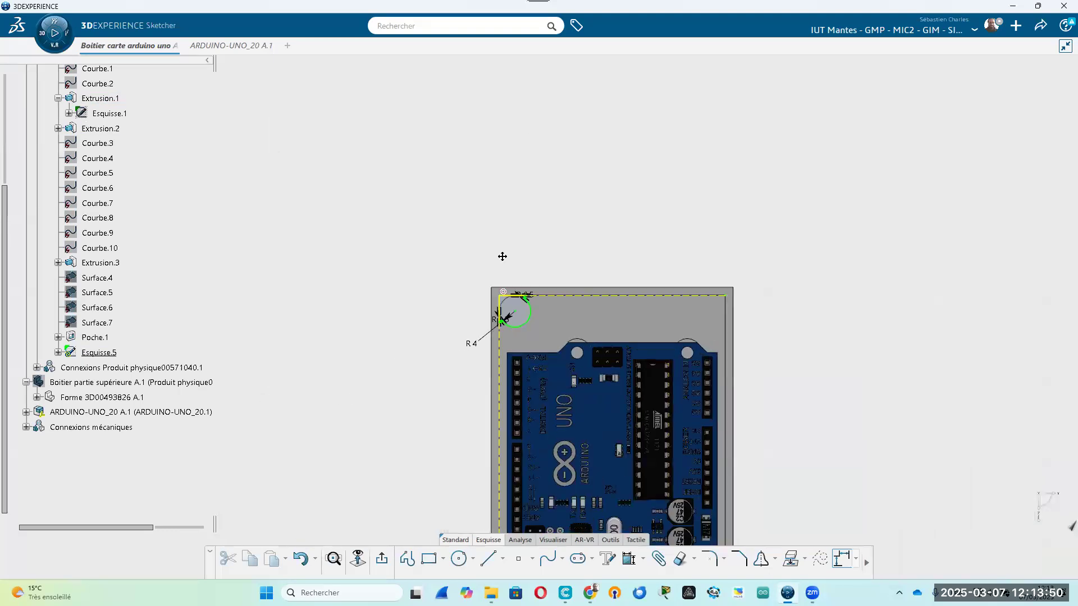
pyautogui.moveTo(495, 311); pyautogui.dragTo(577, 147, button='middle')
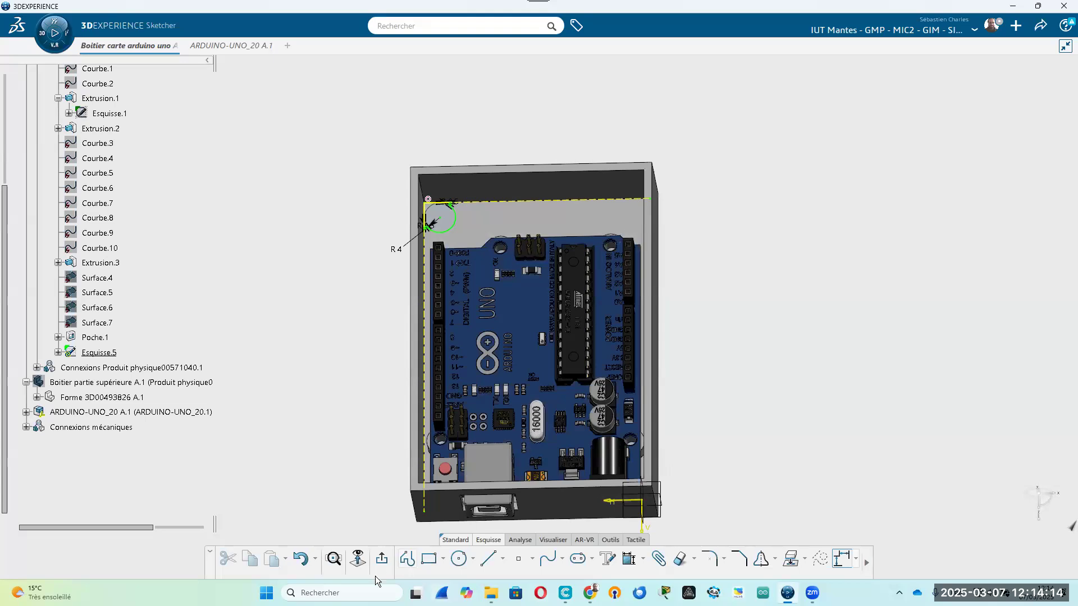
pyautogui.click(382, 559)
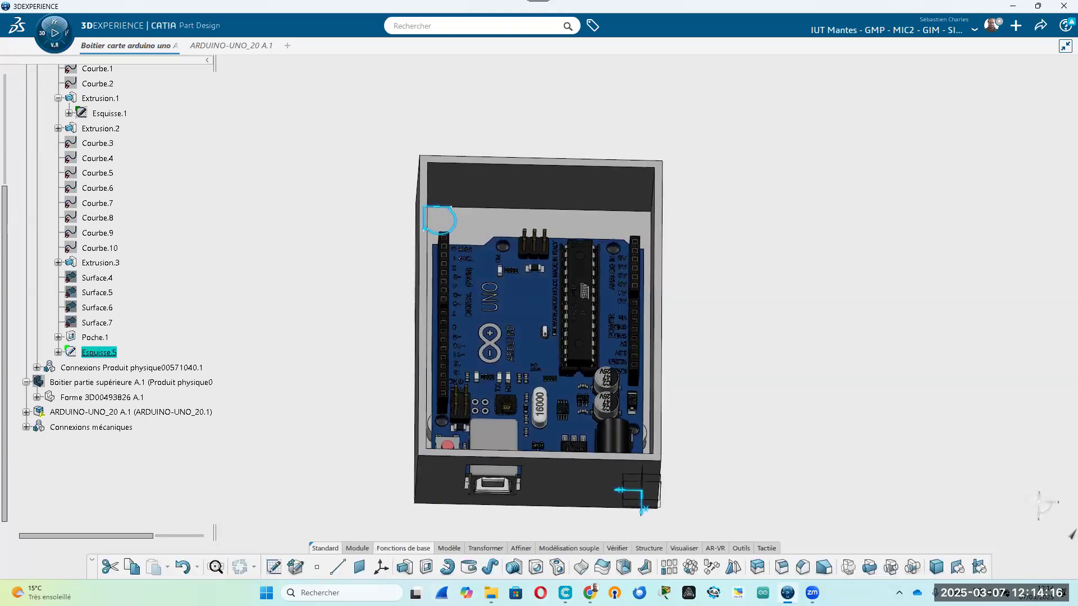
pyautogui.click(405, 567)
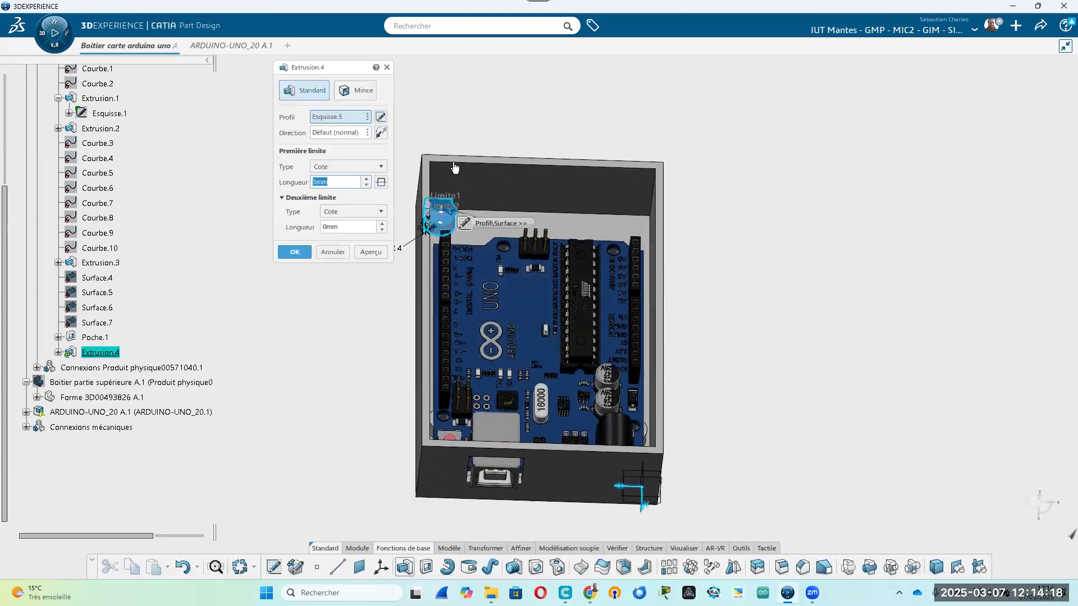
pyautogui.click(369, 164)
pyautogui.click(359, 212)
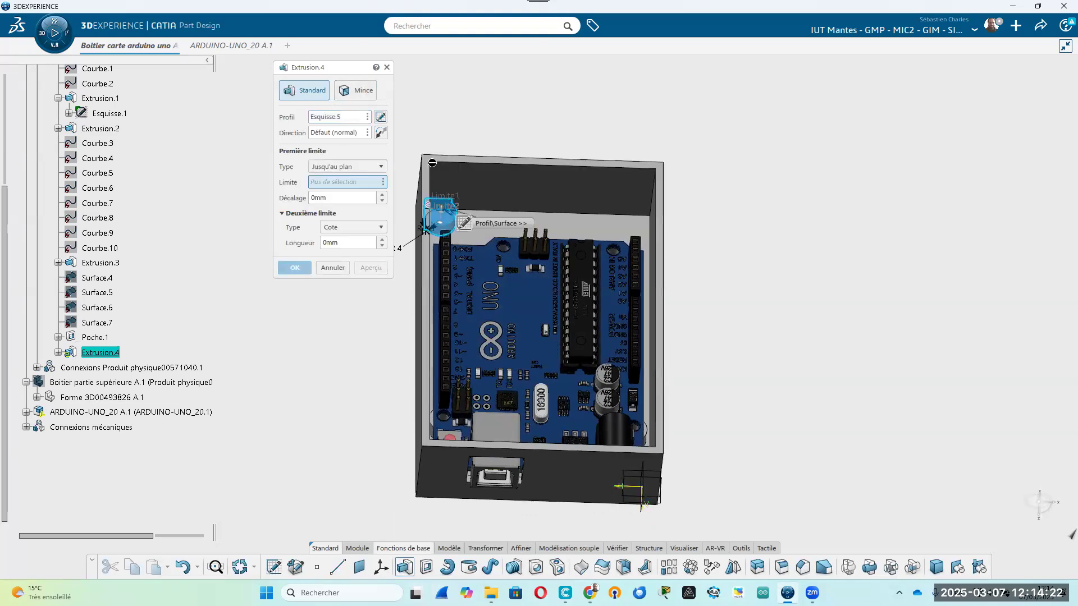
pyautogui.click(450, 241)
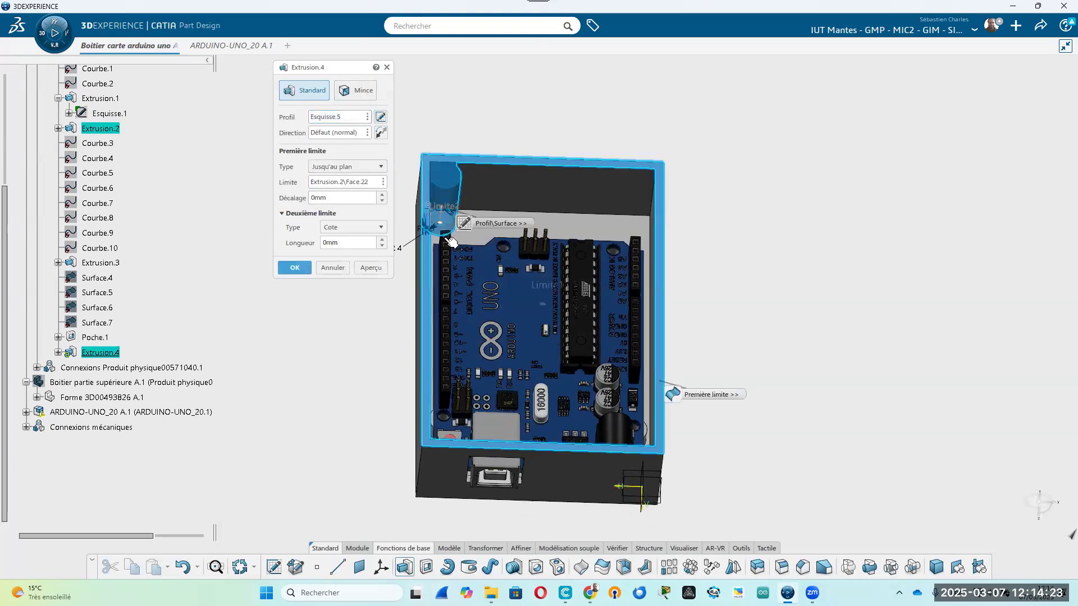
pyautogui.click(294, 268)
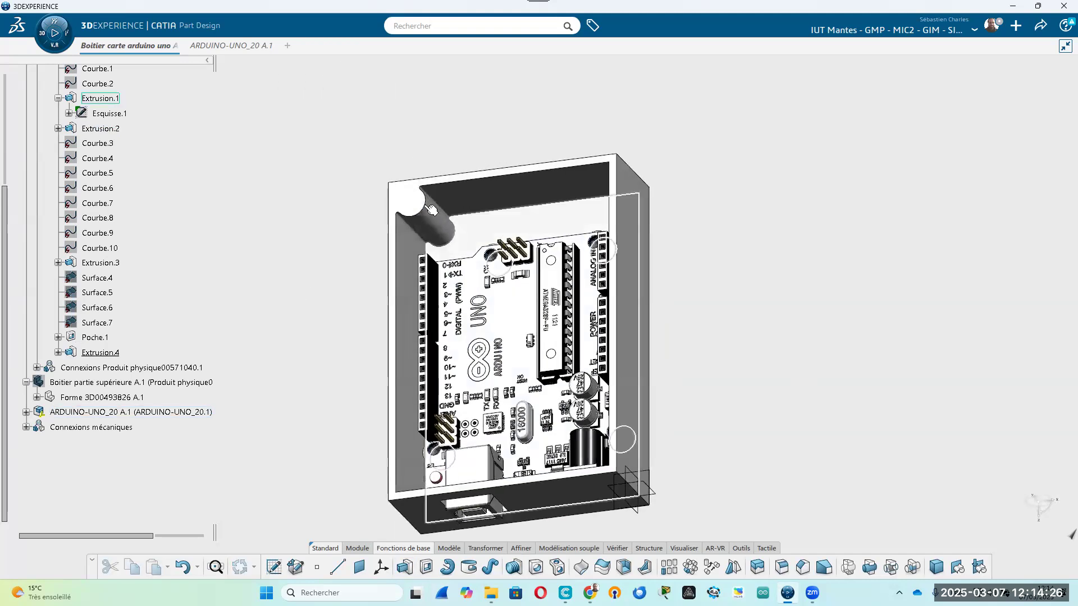
# Start a sketch on the housing's rim face and draw a small circle inside the end of the corner boss
pyautogui.click(423, 209)
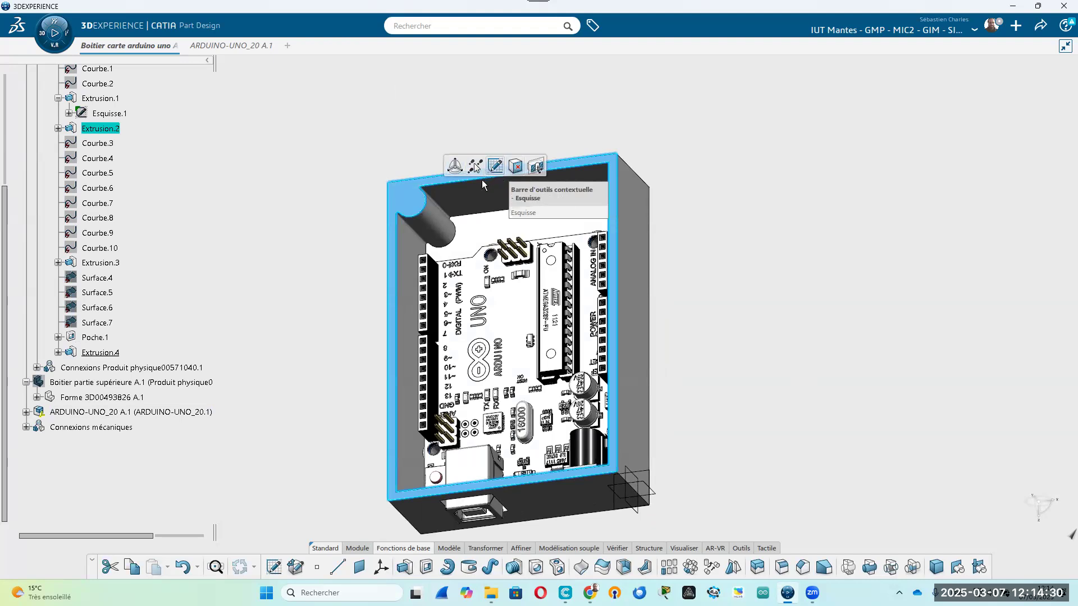
pyautogui.click(496, 166)
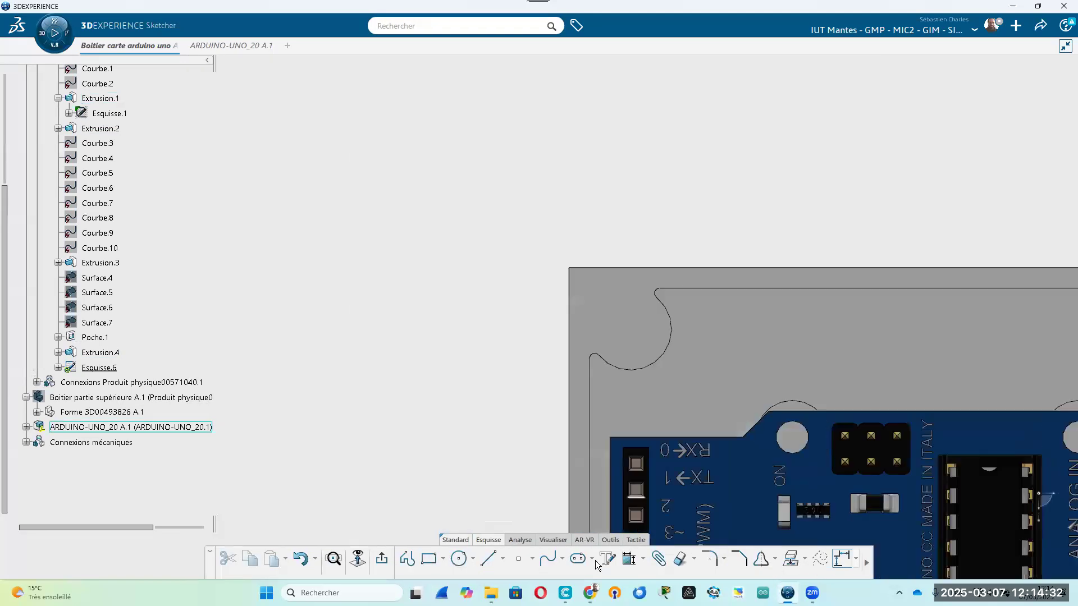
pyautogui.click(634, 331)
pyautogui.click(618, 315)
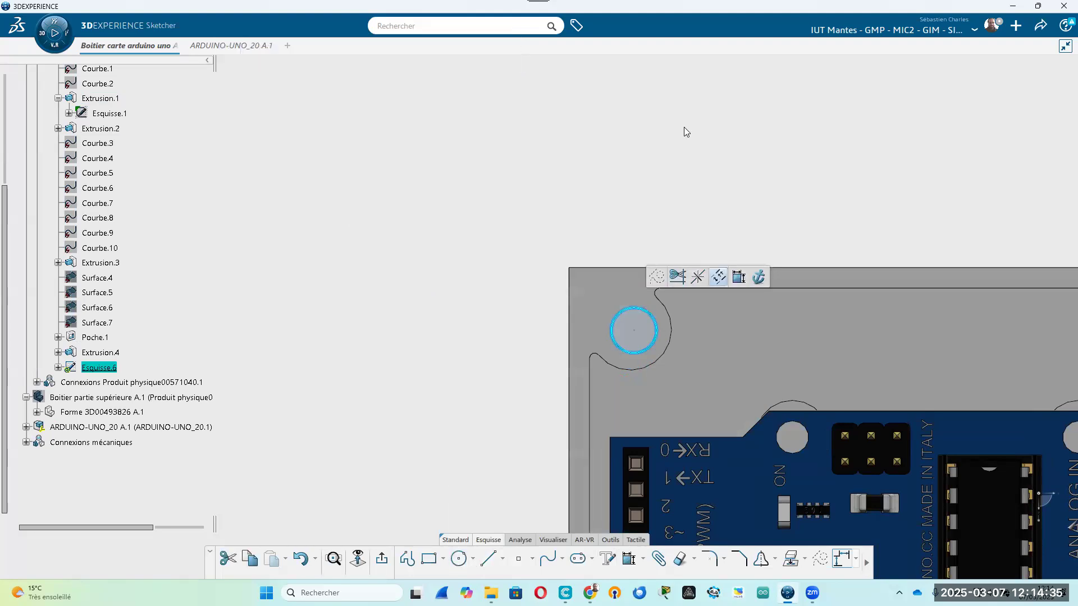
# Constrain the new circle to be concentric with the corner boss's rounded edge
pyautogui.click(656, 326)
pyautogui.keyDown('ctrl'); pyautogui.click(672, 335); pyautogui.keyUp('ctrl')
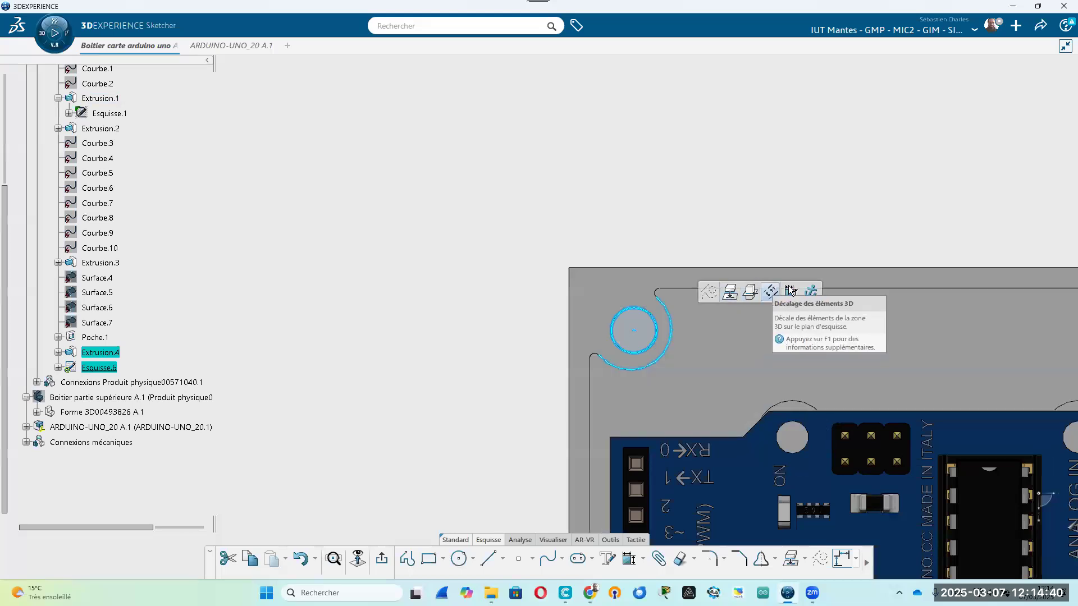
pyautogui.click(792, 292)
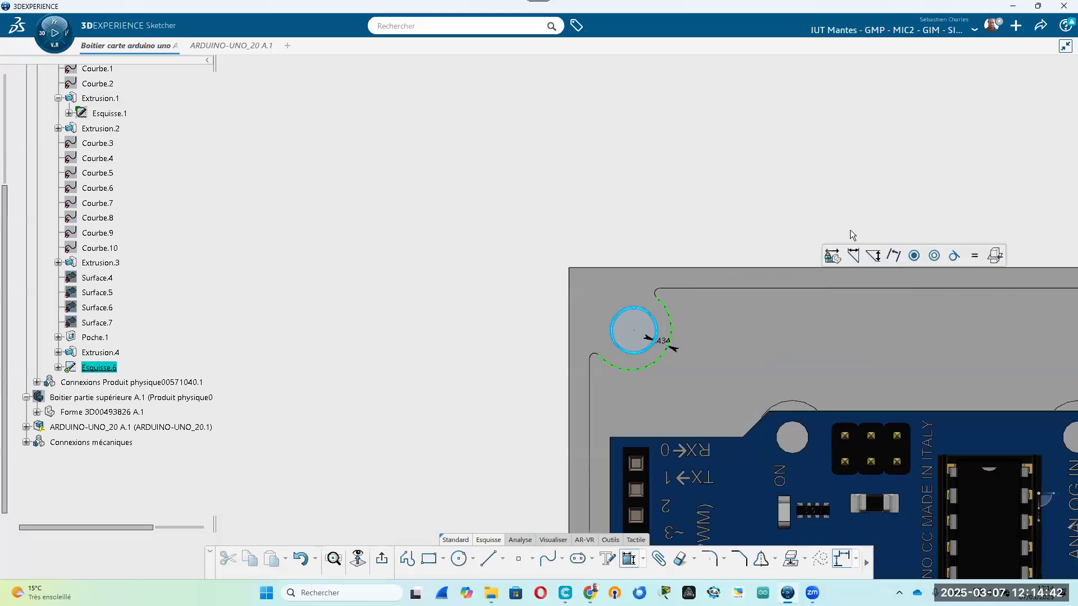
pyautogui.click(911, 257)
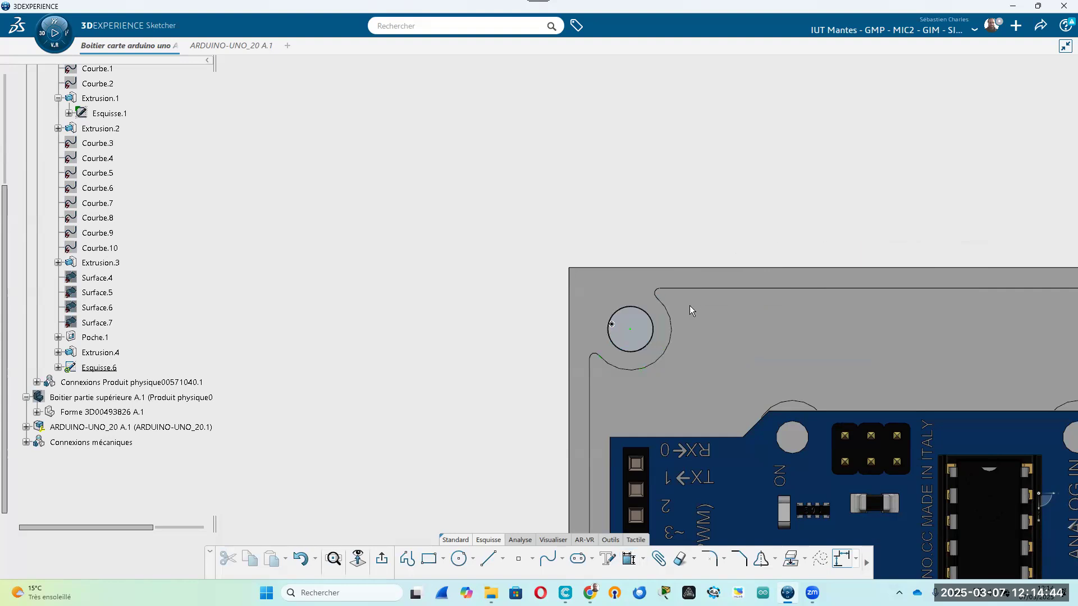
# Dimension the circle's radius and set it to 1.5 mm
pyautogui.click(647, 315)
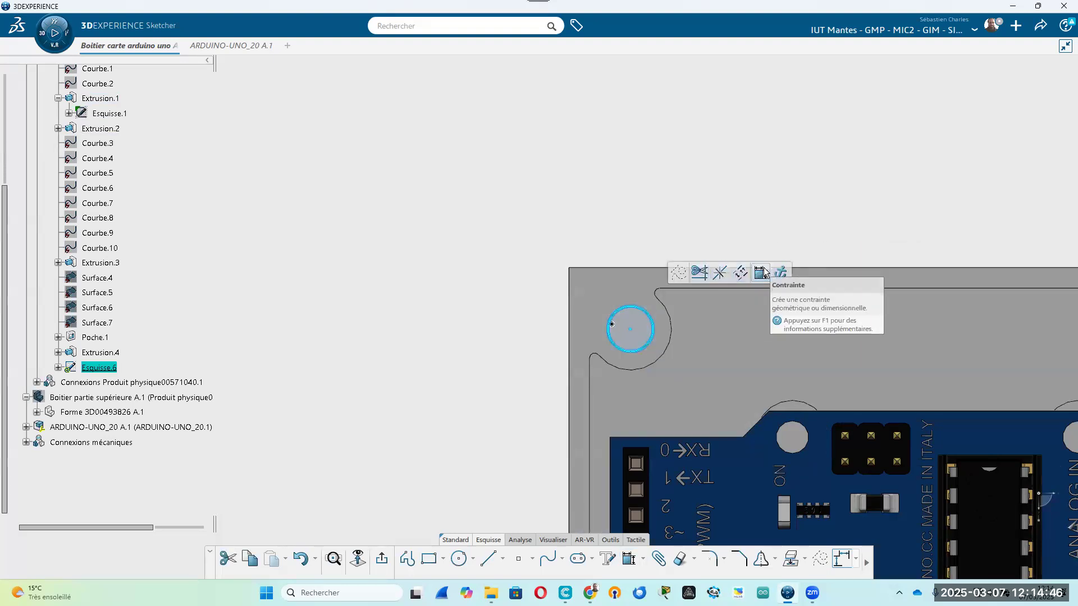
pyautogui.click(750, 271)
pyautogui.click(730, 216)
pyautogui.write('3')
pyautogui.press('Return')
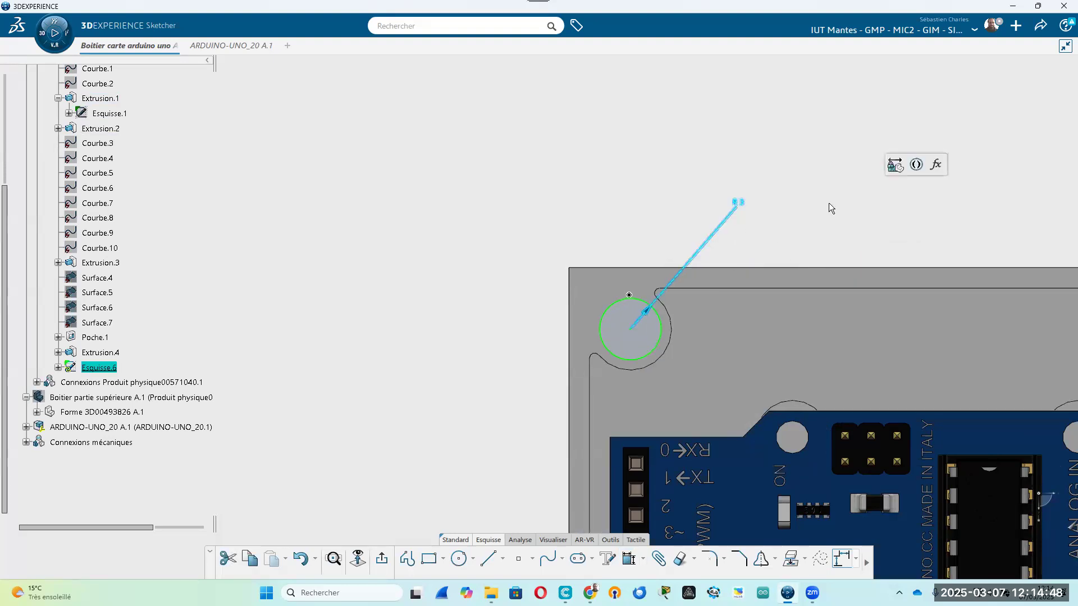
pyautogui.doubleClick(742, 205)
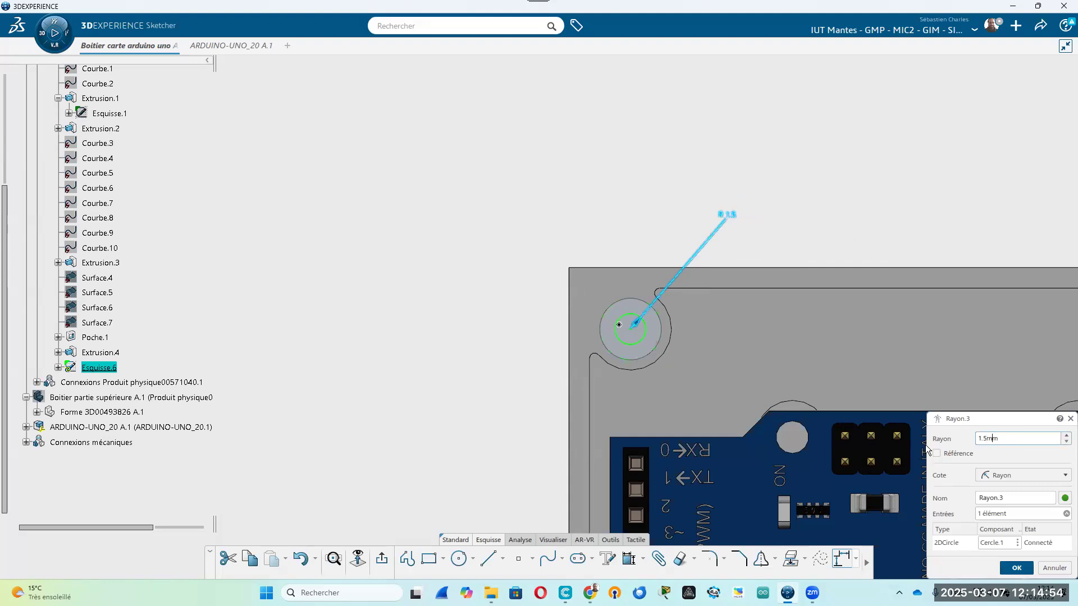
pyautogui.click(1016, 568)
# Leave the sketch and cut a pocket from the circle up to next, with a second limit length of 10 mm
pyautogui.moveTo(815, 286)
pyautogui.mouseDown(button='middle')
pyautogui.moveTo(723, 200)
pyautogui.moveTo(731, 457)
pyautogui.moveTo(671, 405)
pyautogui.moveTo(627, 410)
pyautogui.moveTo(623, 343)
pyautogui.mouseUp(button='middle')
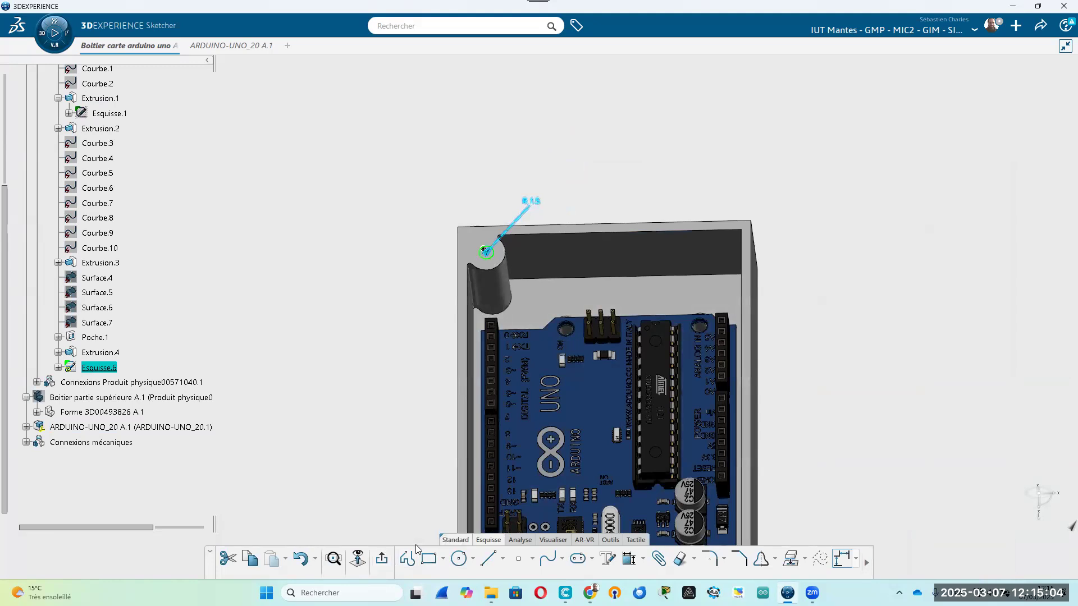
pyautogui.click(382, 560)
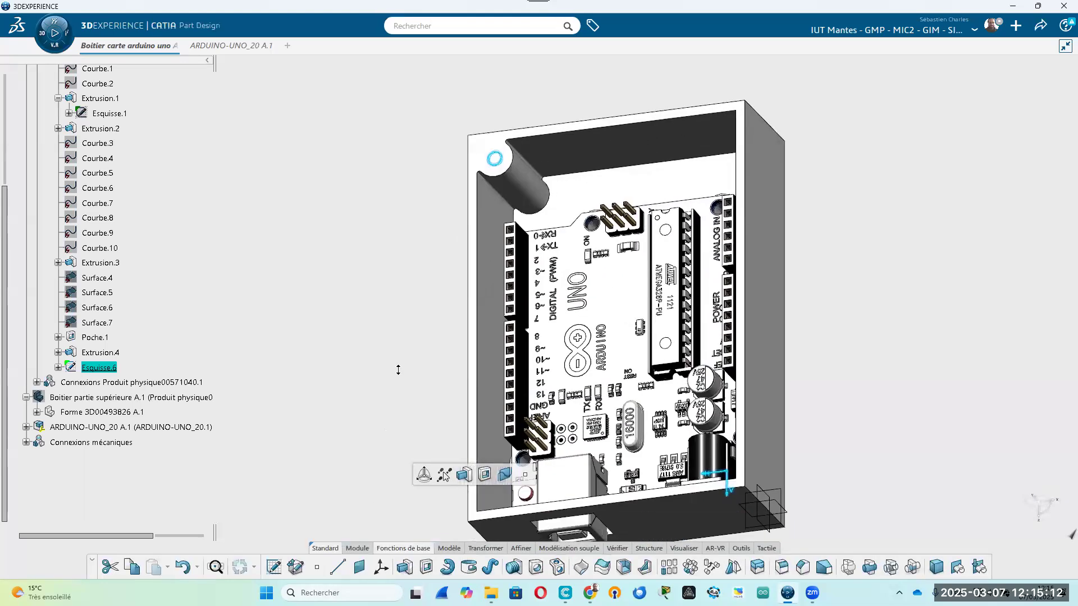
pyautogui.click(425, 567)
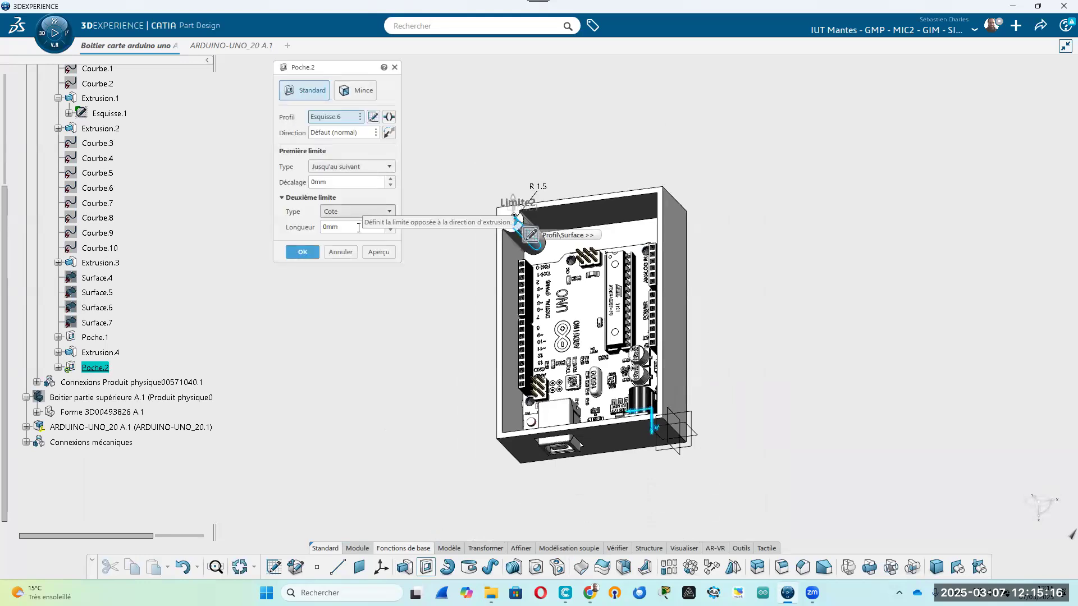
pyautogui.click(344, 184)
pyautogui.click(339, 224)
pyautogui.press('Return')
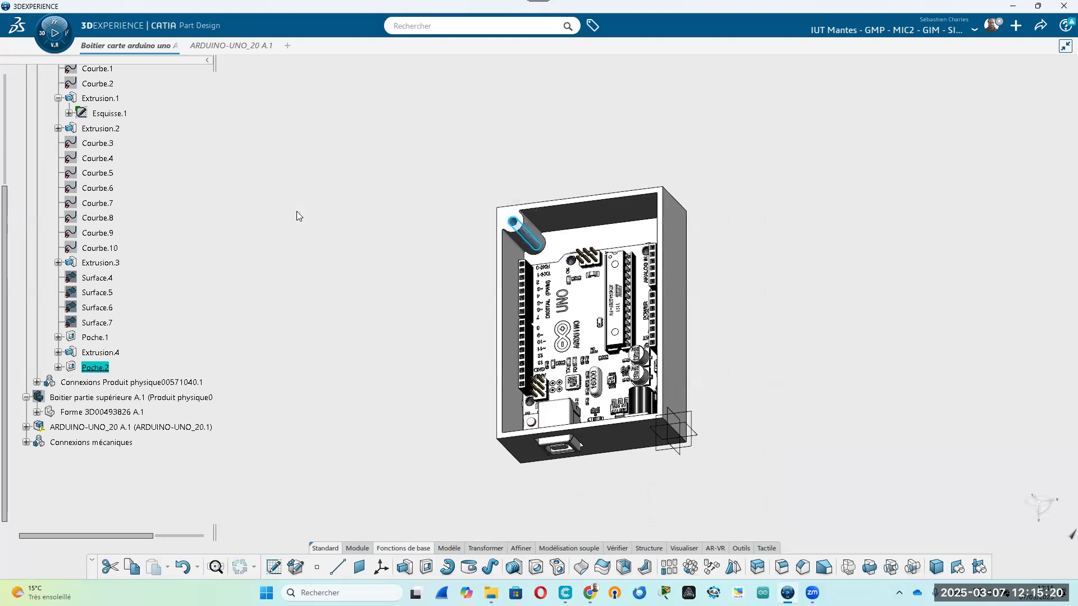
# Edit the boss hole's pocket so its first limit is a 10 mm dimension and its second limit length is 0 mm
pyautogui.doubleClick(95, 368)
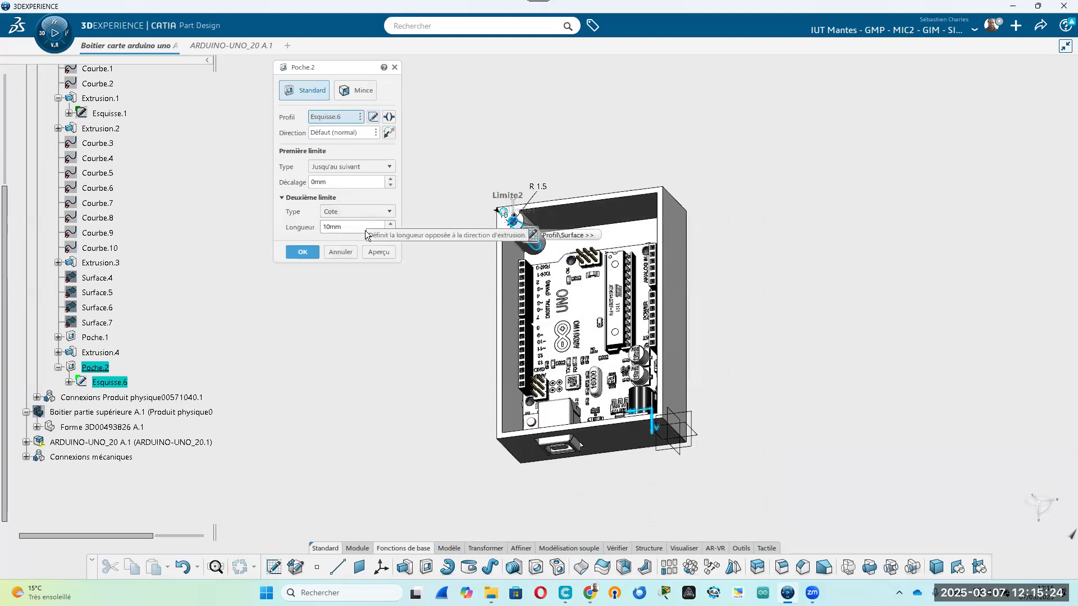
pyautogui.moveTo(455, 354); pyautogui.dragTo(572, 174, button='middle')
pyautogui.click(378, 169)
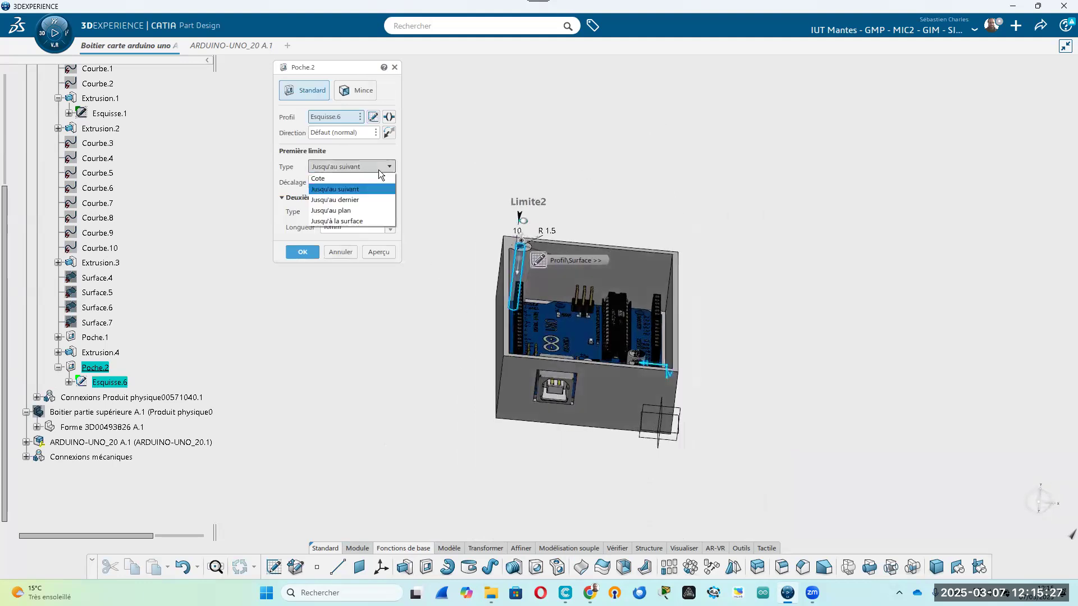
pyautogui.click(349, 178)
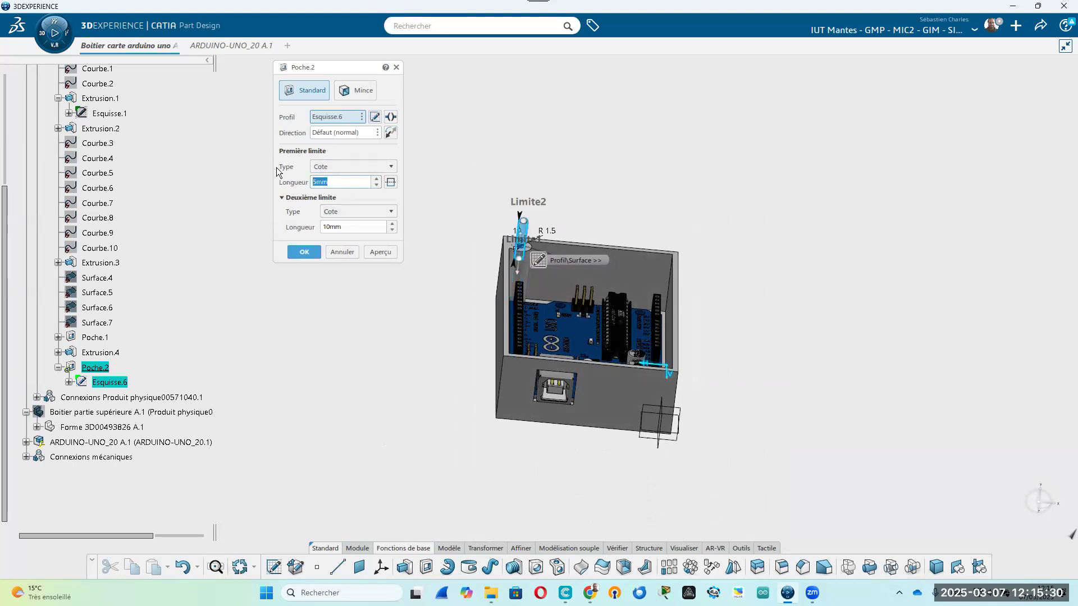
pyautogui.click(359, 218)
pyautogui.click(300, 195)
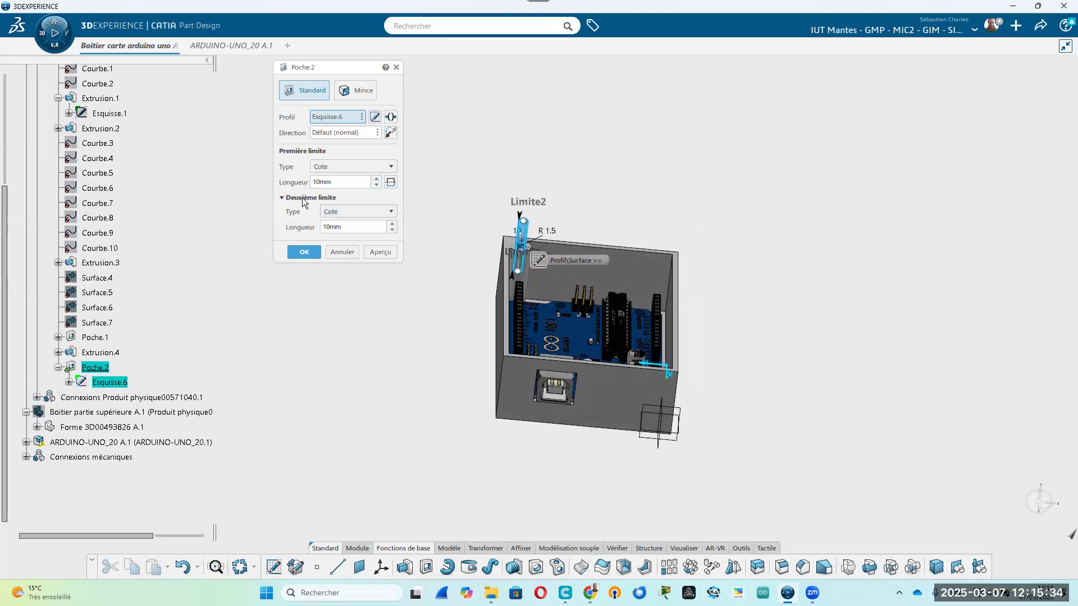
pyautogui.click(303, 197)
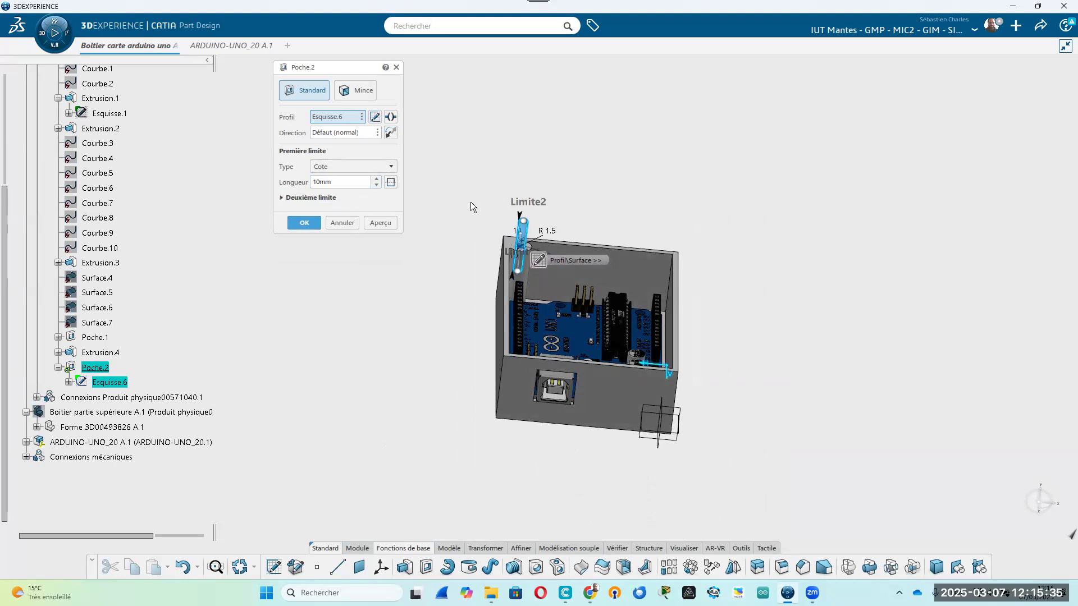
pyautogui.click(284, 199)
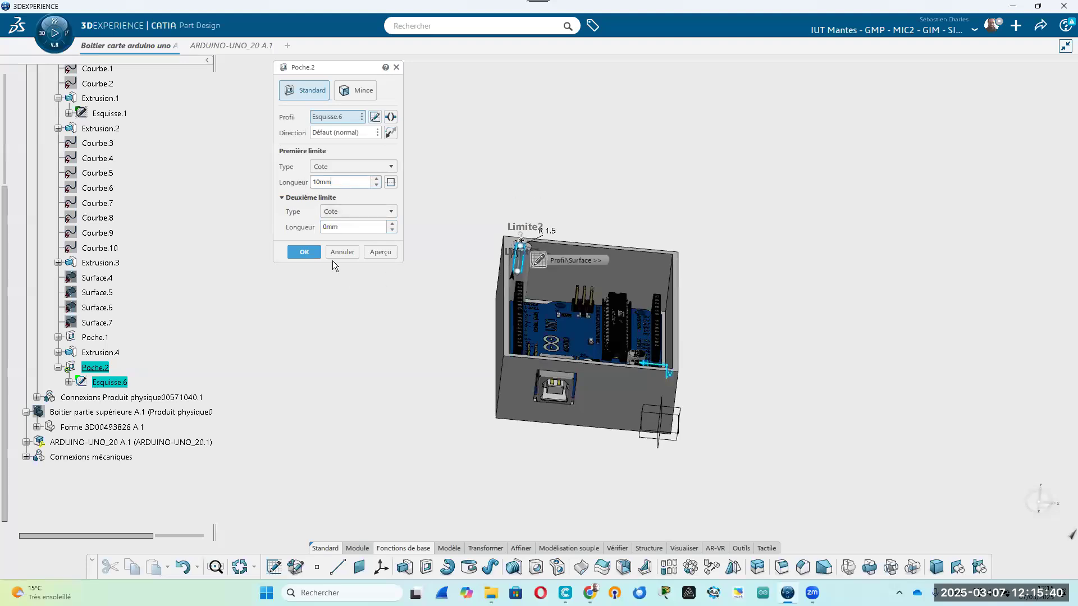
pyautogui.click(304, 252)
pyautogui.click(470, 452)
pyautogui.moveTo(471, 456); pyautogui.dragTo(497, 418, button='middle')
pyautogui.moveTo(538, 257); pyautogui.dragTo(754, 367, button='middle')
pyautogui.moveTo(498, 404); pyautogui.dragTo(730, 497, button='middle')
pyautogui.moveTo(498, 312); pyautogui.dragTo(475, 272, button='middle')
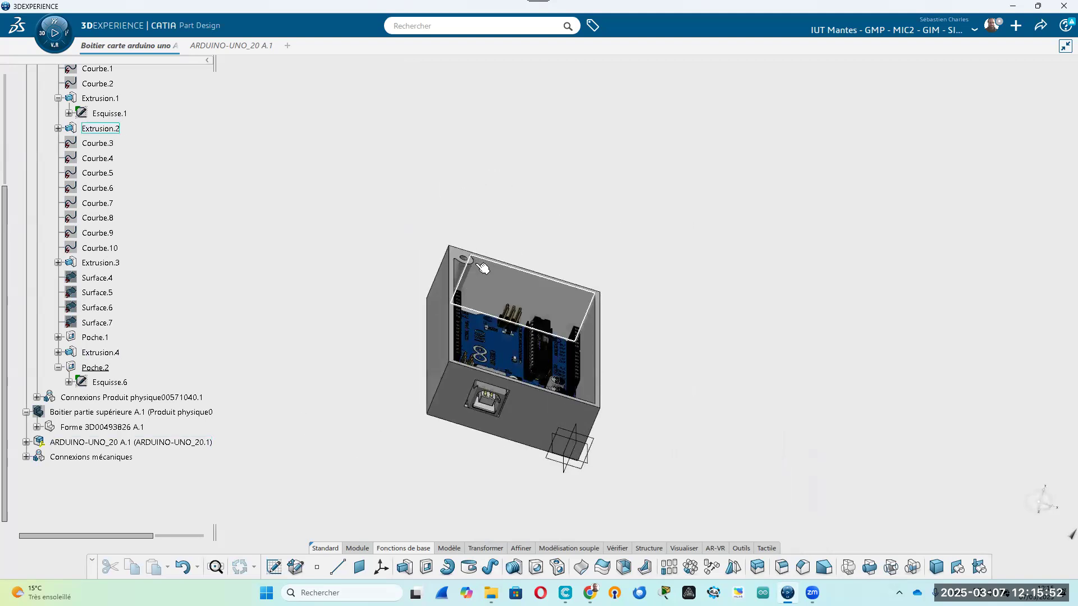
pyautogui.moveTo(631, 402); pyautogui.dragTo(606, 427, button='middle')
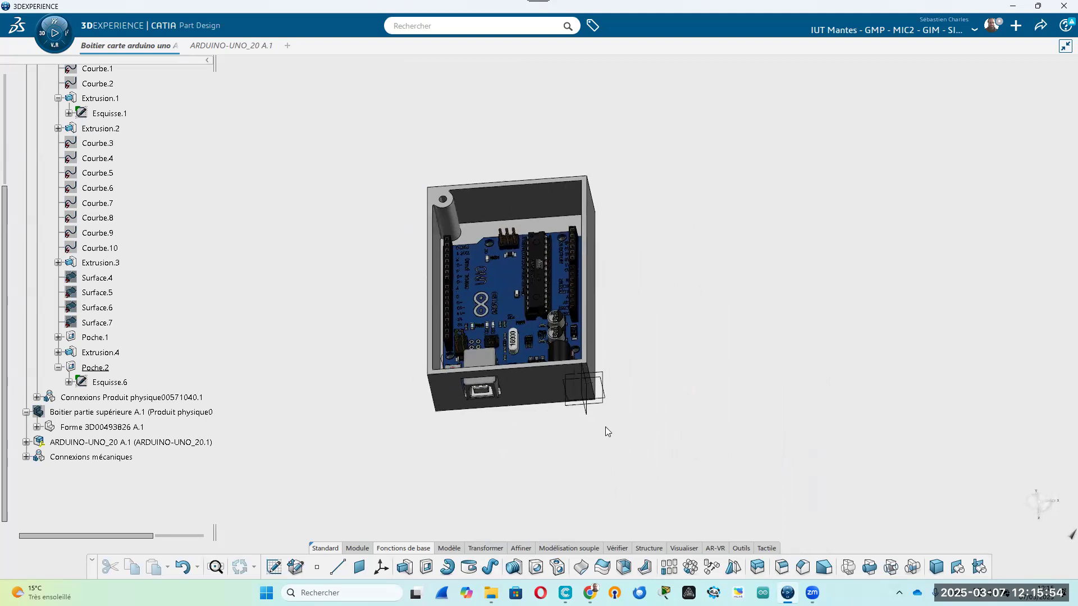
# Hide the xy, yz and zx reference planes of the lower housing part
pyautogui.scroll(5, 107, 303)
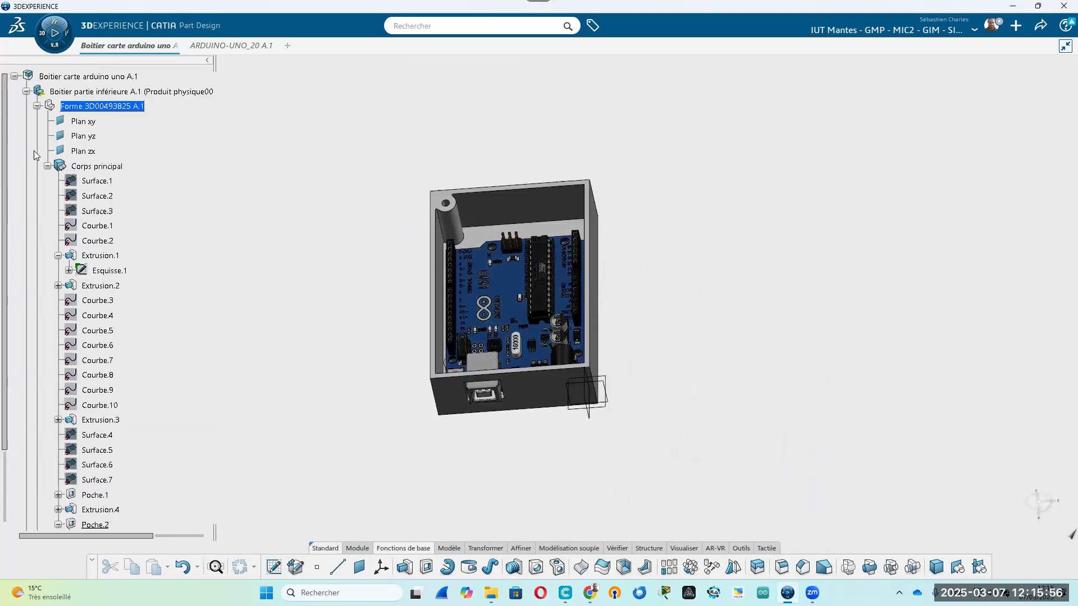
pyautogui.click(26, 91)
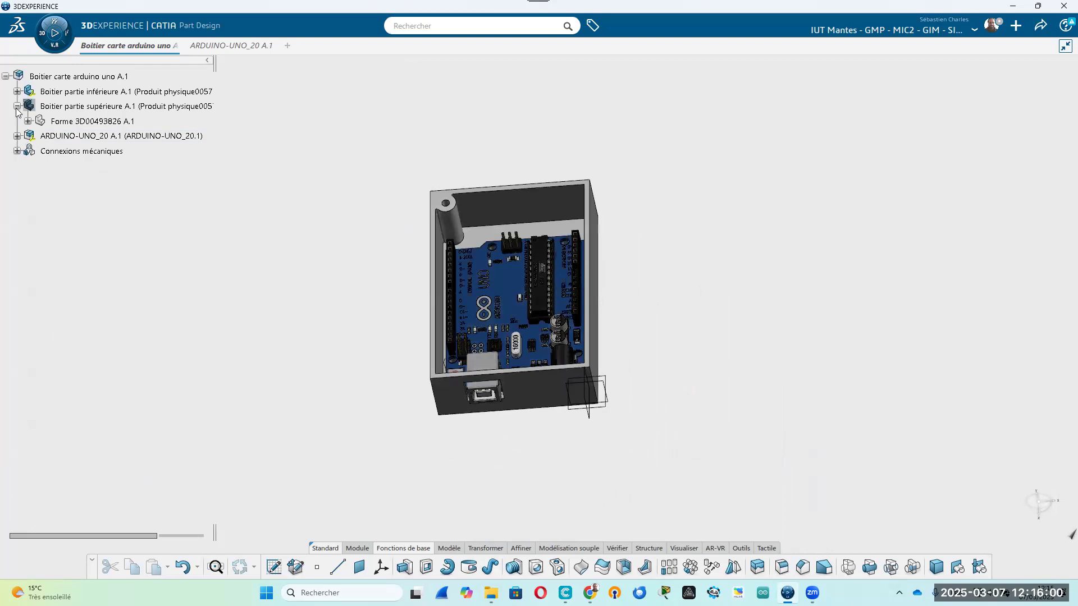
pyautogui.rightClick(72, 108)
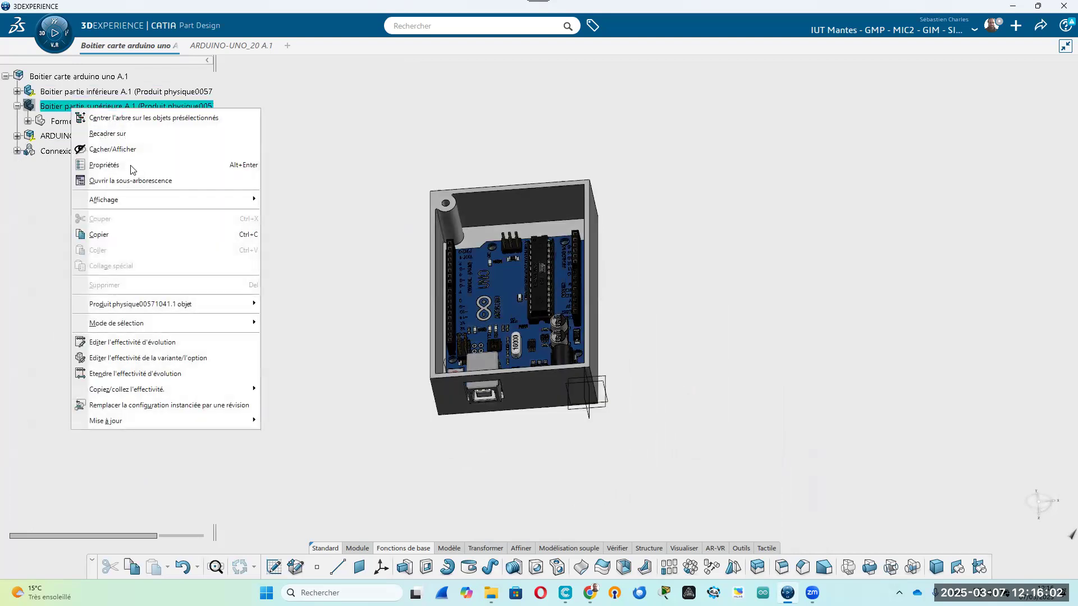
pyautogui.click(17, 92)
pyautogui.click(18, 92)
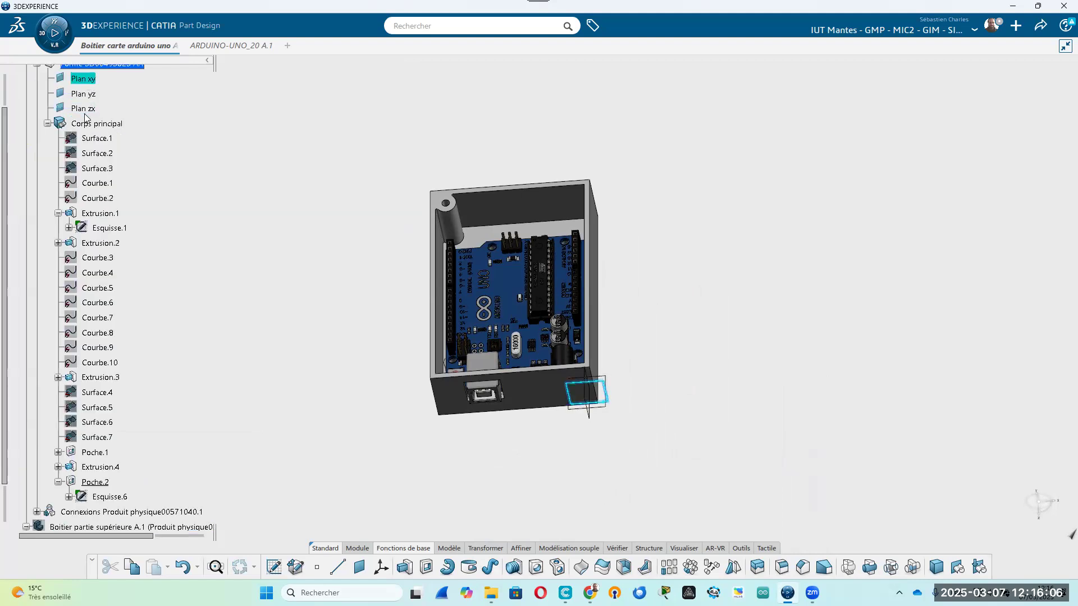
pyautogui.keyDown('ctrl'); pyautogui.rightClick(85, 107); pyautogui.keyUp('ctrl')
pyautogui.click(90, 91)
pyautogui.click(97, 81)
pyautogui.keyDown('shift'); pyautogui.click(88, 109); pyautogui.keyUp('shift')
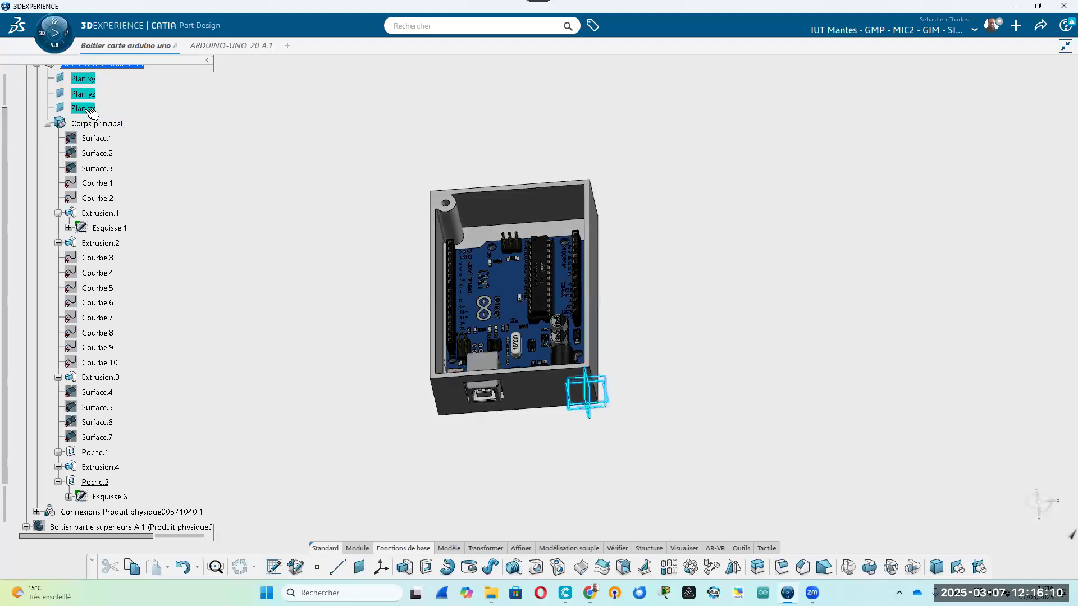
pyautogui.rightClick(91, 111)
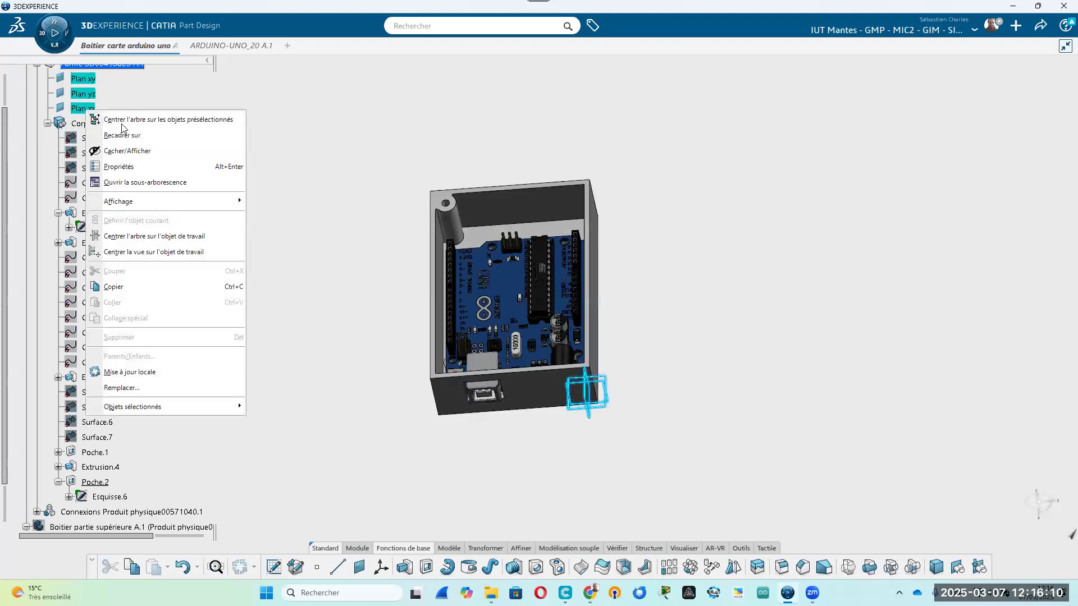
pyautogui.click(131, 151)
# Collapse the lower housing part in the tree and make the upper housing part visible
pyautogui.scroll(5, 25, 159)
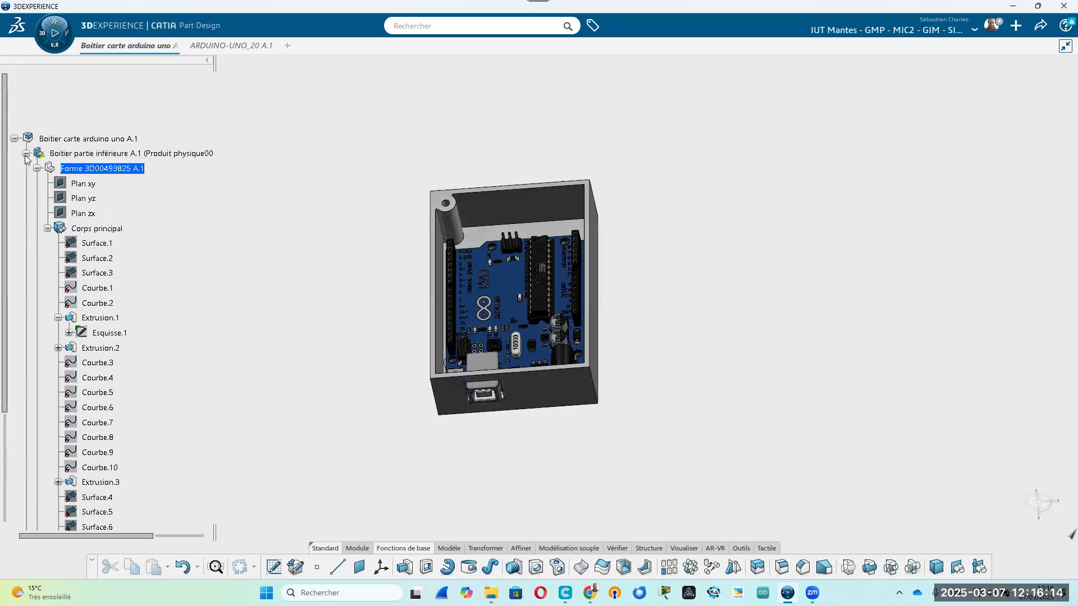
pyautogui.click(26, 154)
pyautogui.click(63, 169)
pyautogui.rightClick(63, 169)
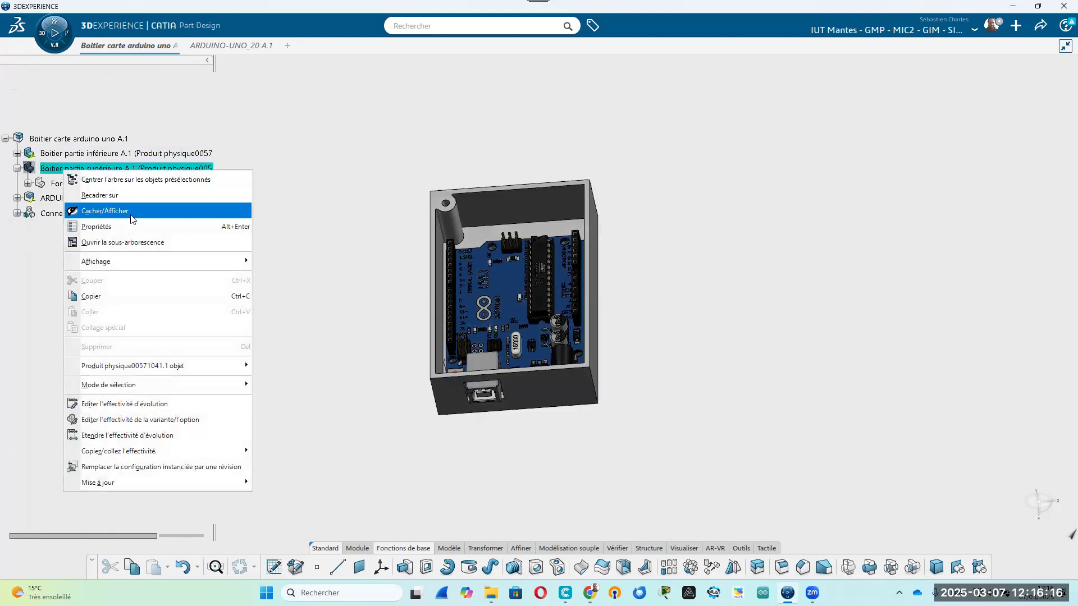
pyautogui.click(132, 219)
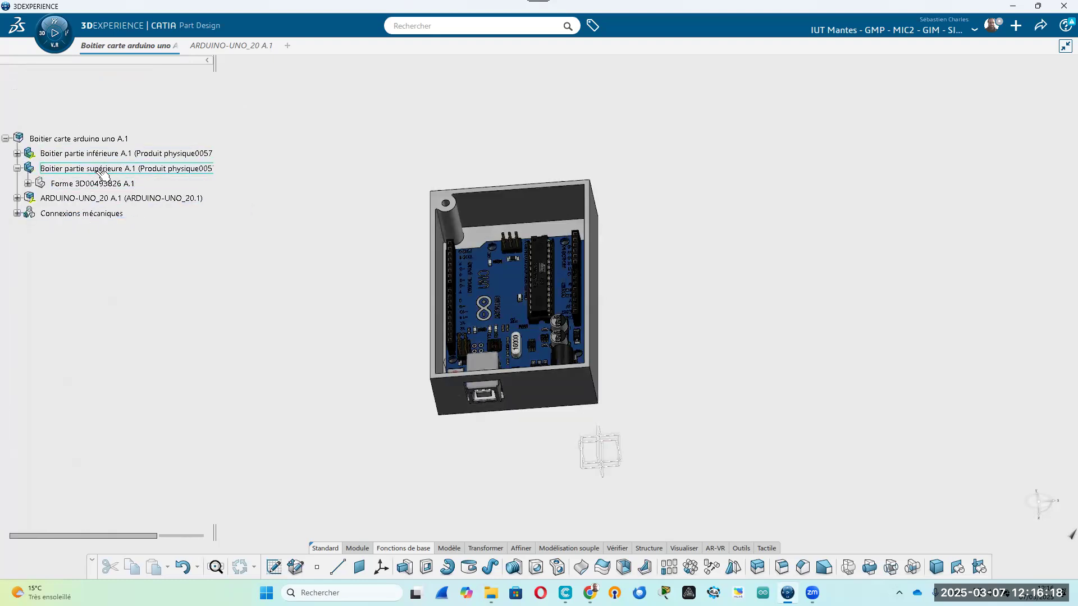
# Switch the upper housing part's visibility off and back on, checking the space of hidden objects in between
pyautogui.rightClick(102, 173)
pyautogui.click(141, 212)
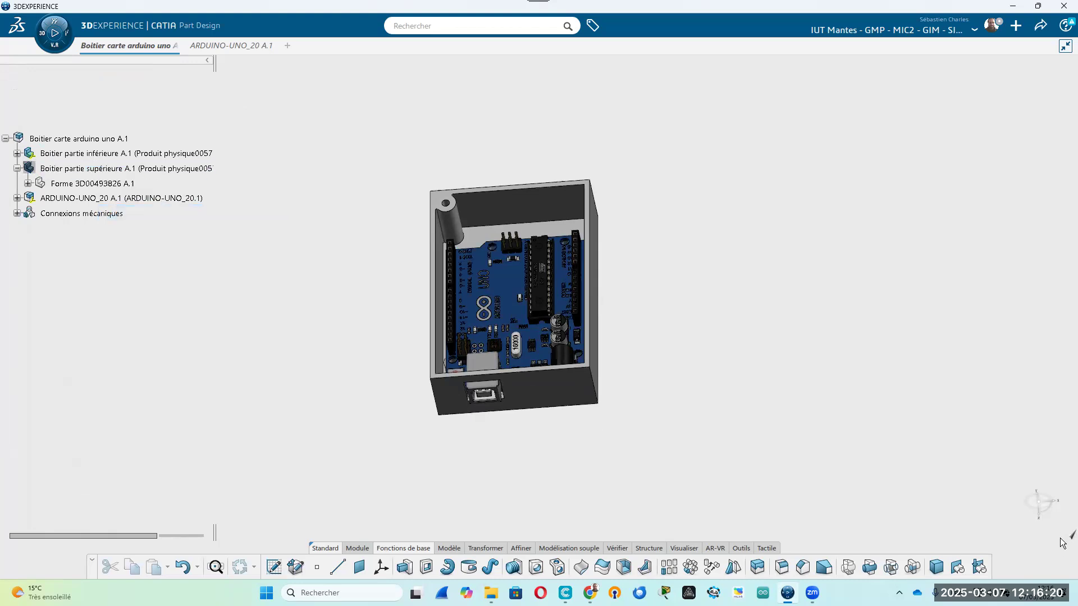
pyautogui.click(1063, 543)
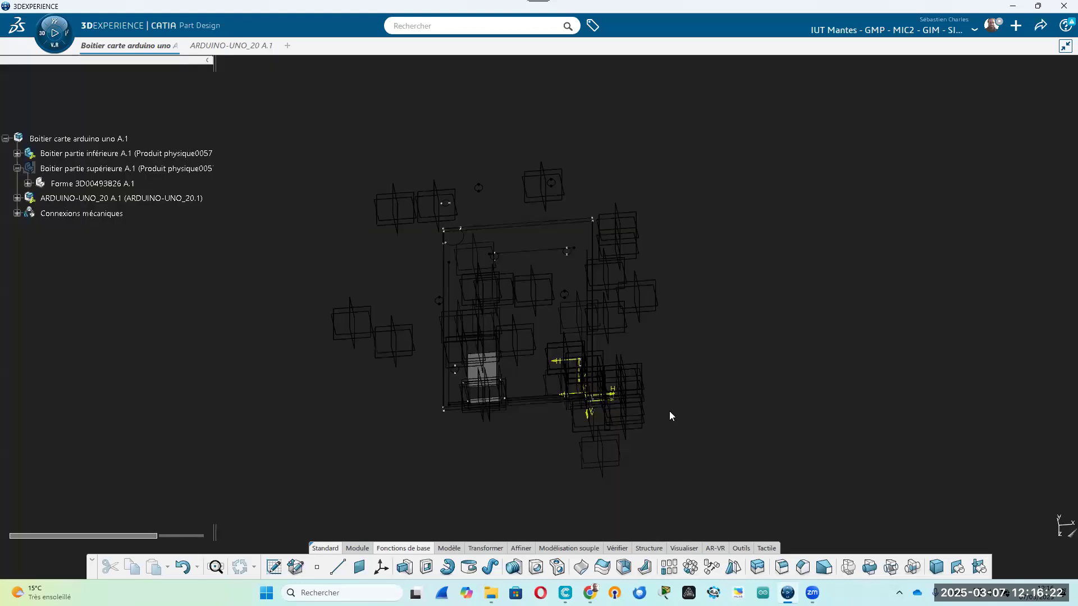
pyautogui.rightClick(497, 375)
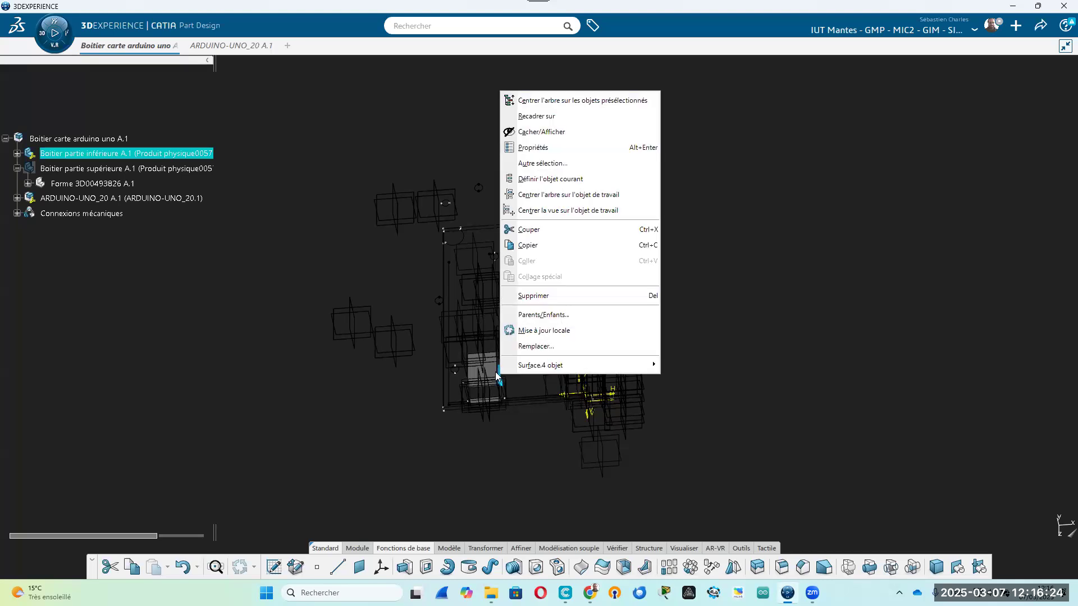
pyautogui.click(1066, 541)
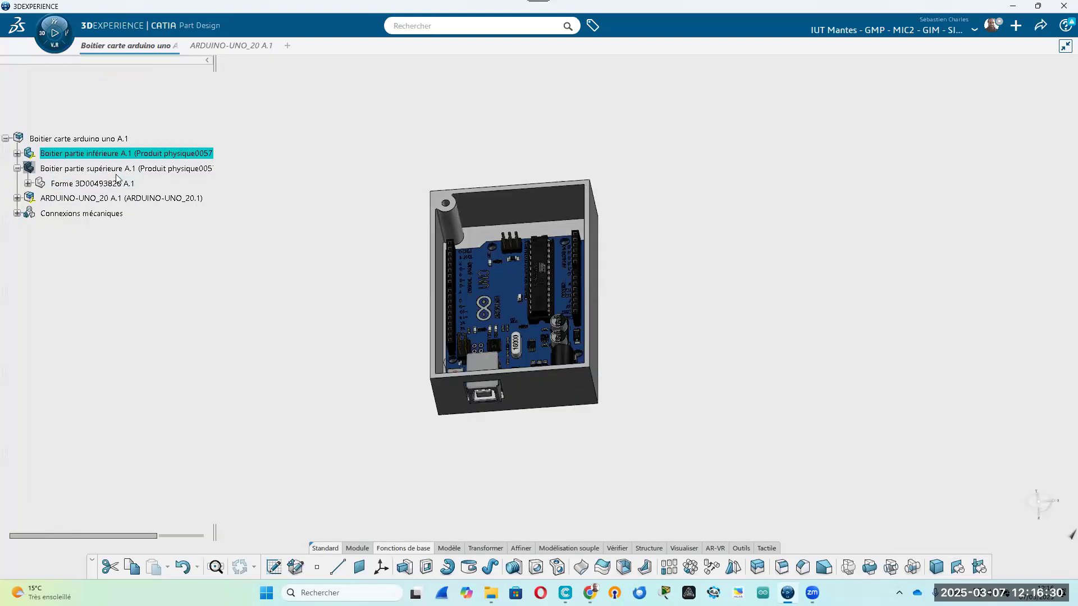
pyautogui.rightClick(119, 170)
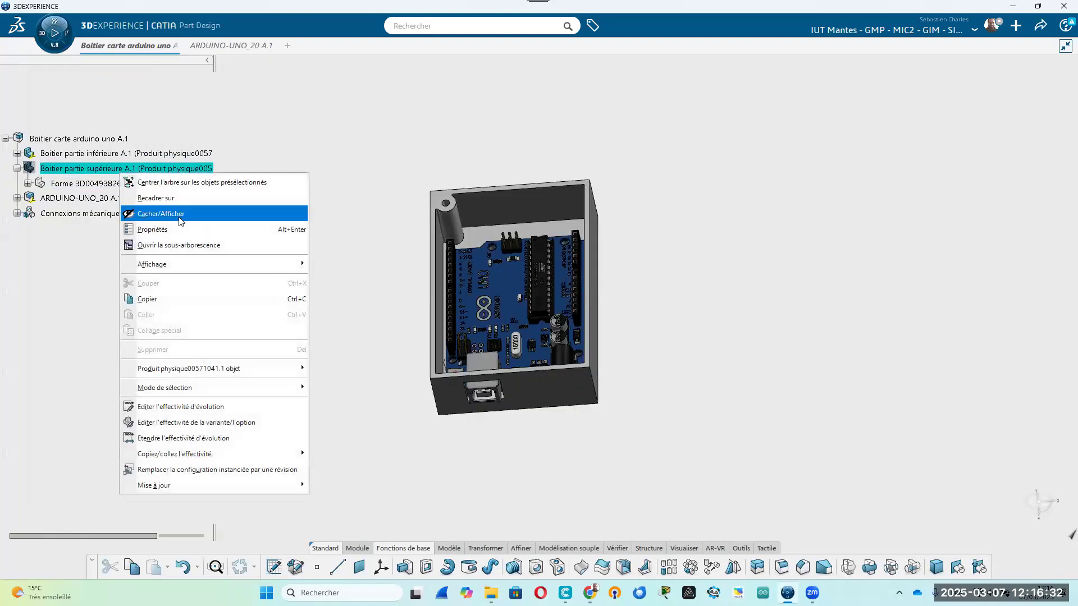
pyautogui.click(180, 218)
pyautogui.scroll(5, 576, 365)
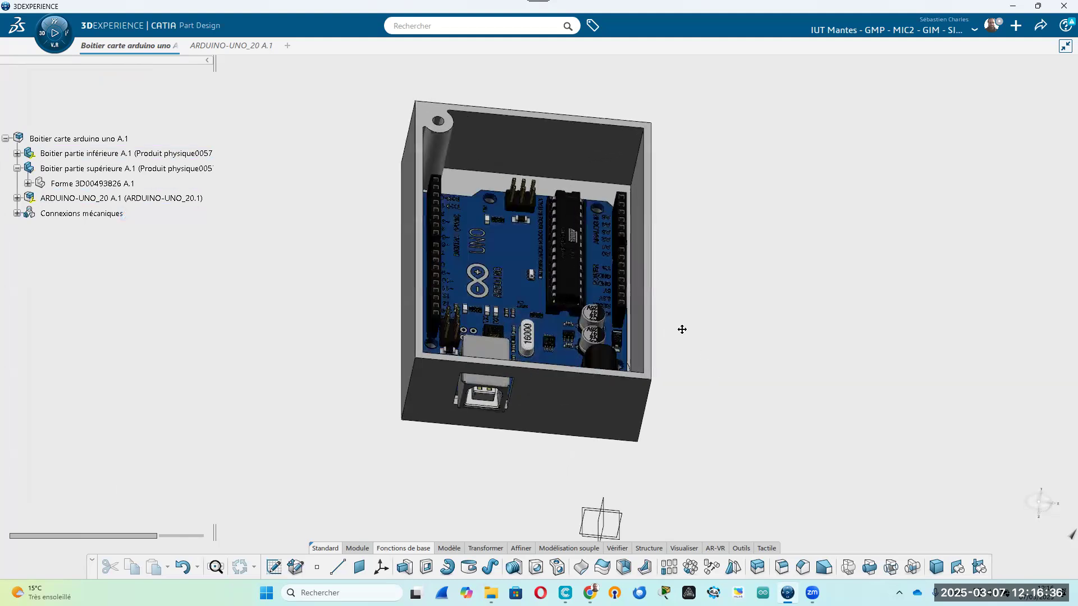
pyautogui.scroll(-3, 650, 448)
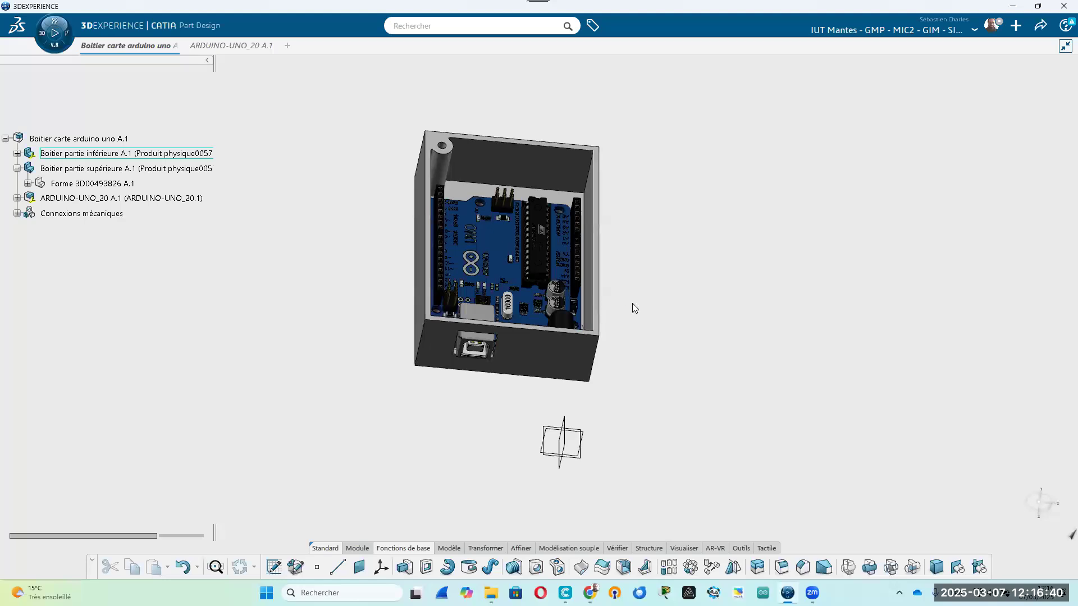
pyautogui.moveTo(739, 368); pyautogui.dragTo(687, 371, button='middle')
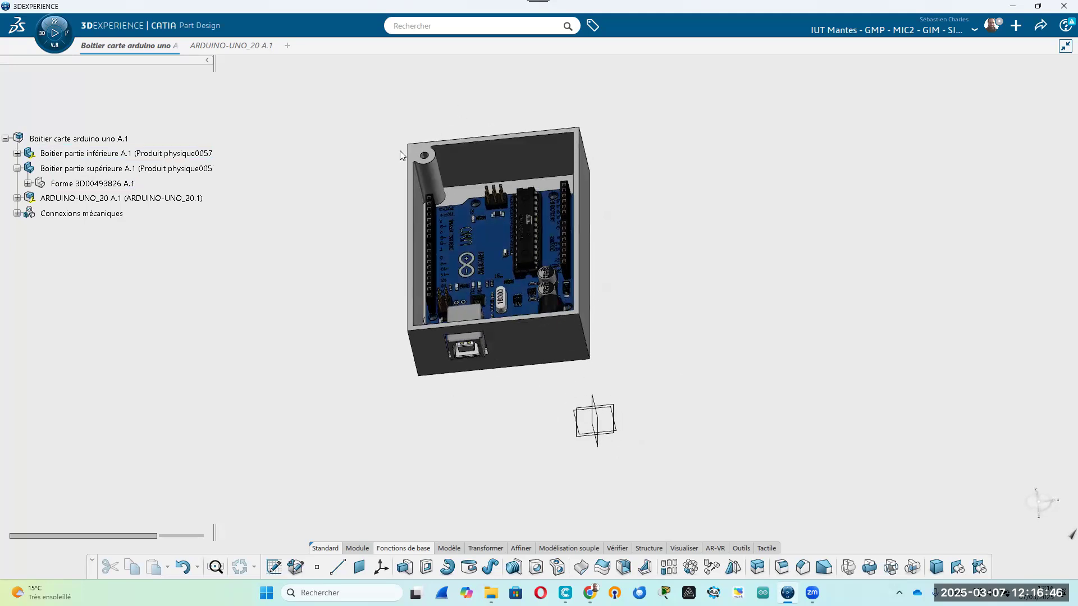
pyautogui.moveTo(353, 283); pyautogui.dragTo(543, 510, button='middle')
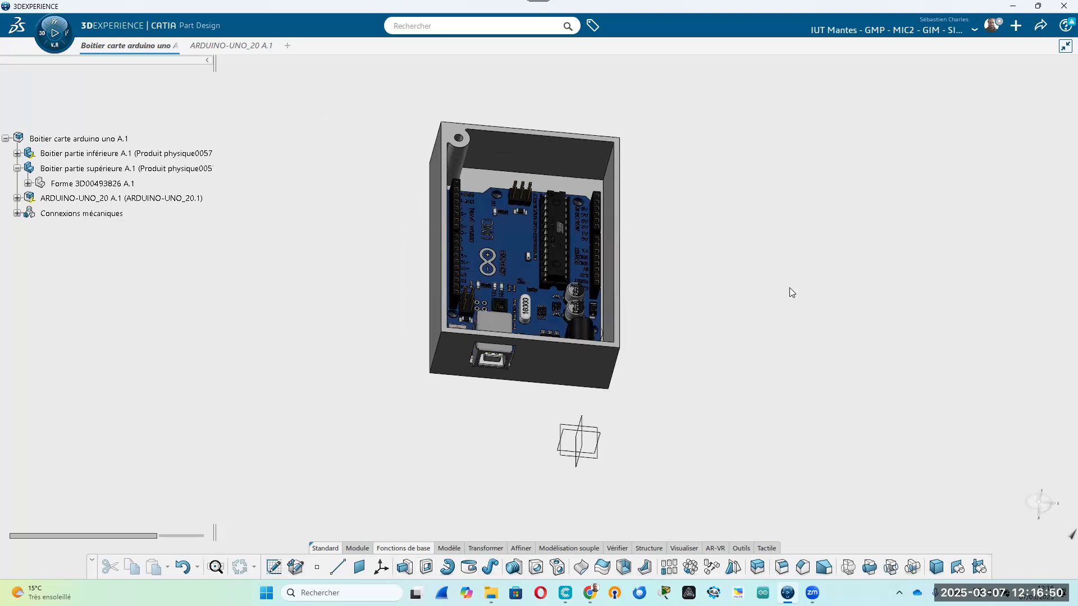
pyautogui.moveTo(267, 324); pyautogui.dragTo(273, 353, button='middle')
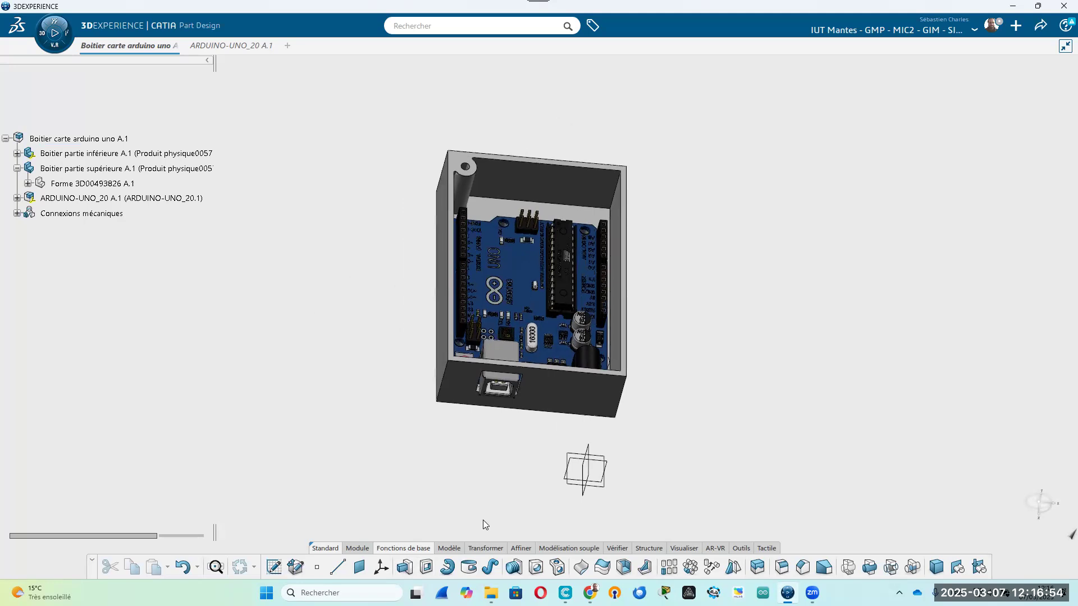
# Activate the root assembly and start a mechanical connection with a coincidence between the upper part's zx plane and the lower part's rim face
pyautogui.doubleClick(120, 140)
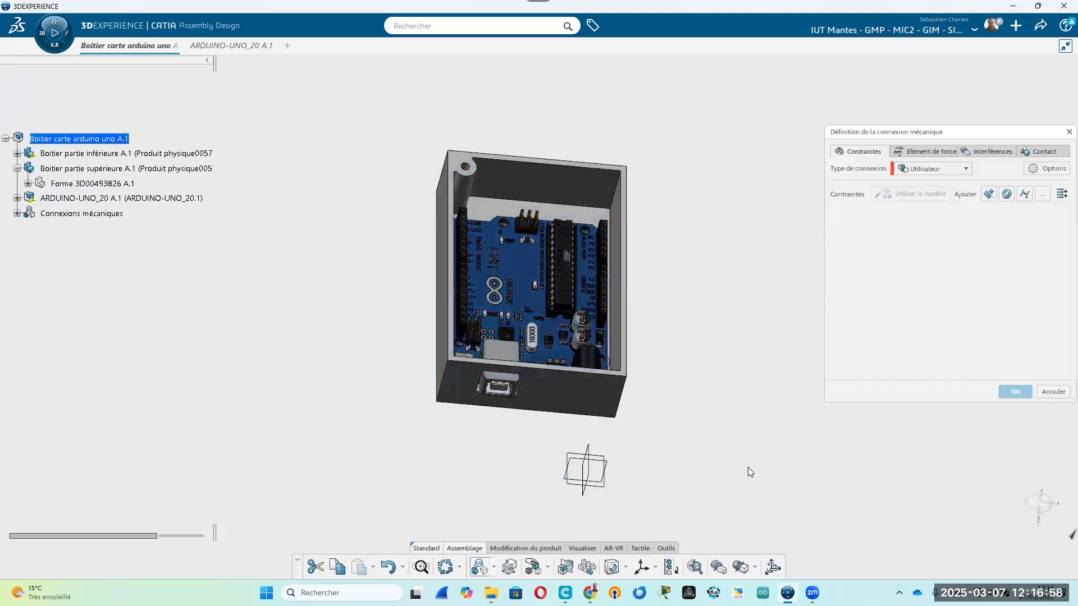
pyautogui.click(1006, 195)
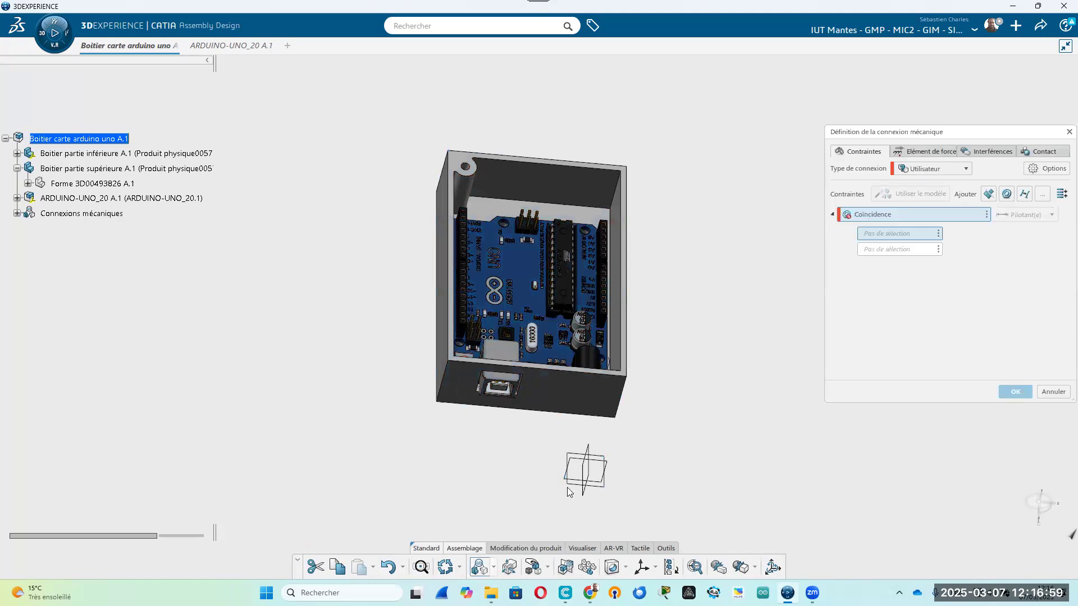
pyautogui.click(589, 466)
pyautogui.moveTo(583, 425); pyautogui.dragTo(451, 524, button='middle')
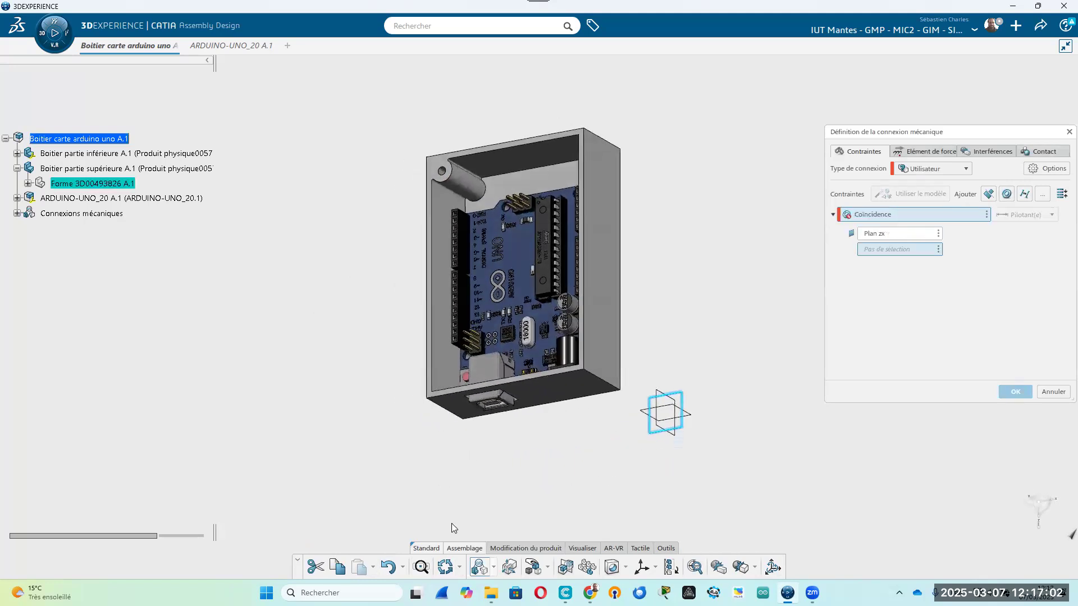
pyautogui.moveTo(571, 354); pyautogui.dragTo(651, 168, button='middle')
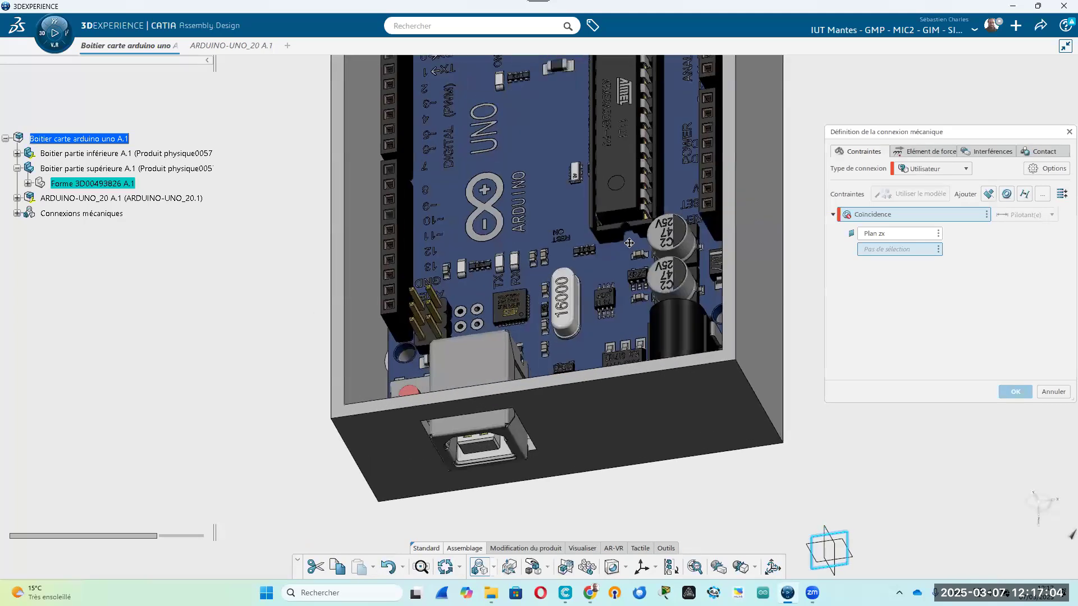
pyautogui.moveTo(732, 362); pyautogui.dragTo(681, 334, button='middle')
pyautogui.click(680, 338)
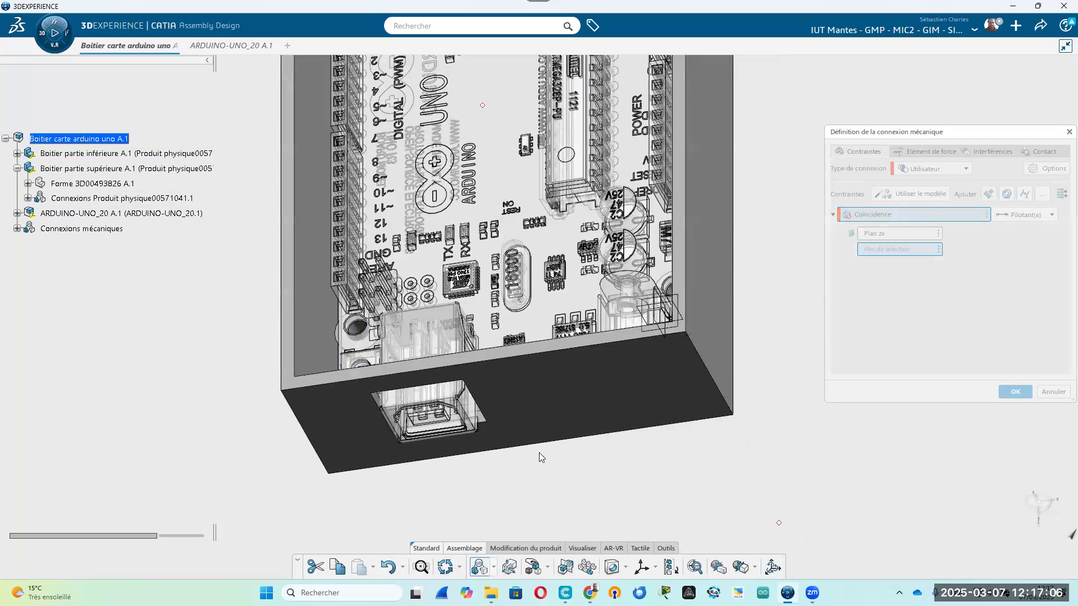
pyautogui.moveTo(528, 418); pyautogui.dragTo(660, 346, button='middle')
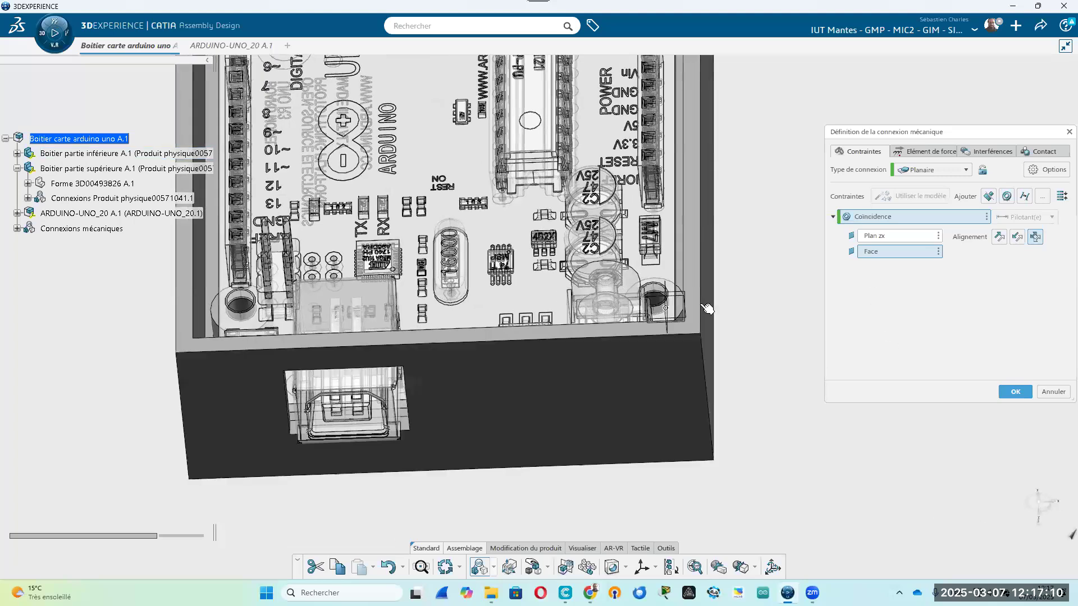
# Add a second coincidence between the upper part's yz plane and the lower part's long outer side face
pyautogui.click(1006, 196)
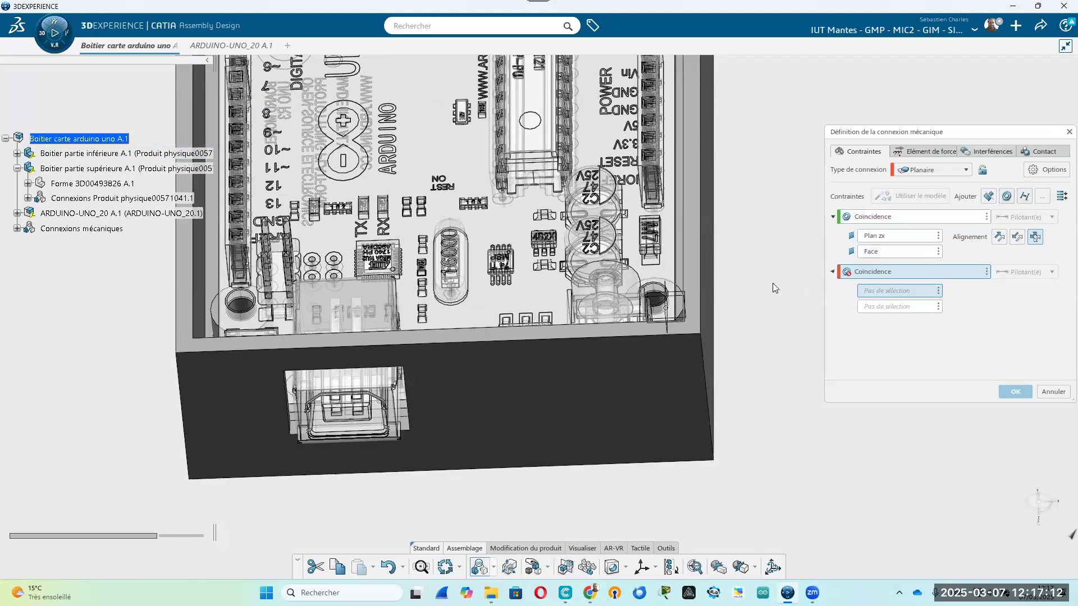
pyautogui.click(667, 289)
pyautogui.moveTo(269, 380); pyautogui.dragTo(222, 254, button='middle')
pyautogui.click(227, 258)
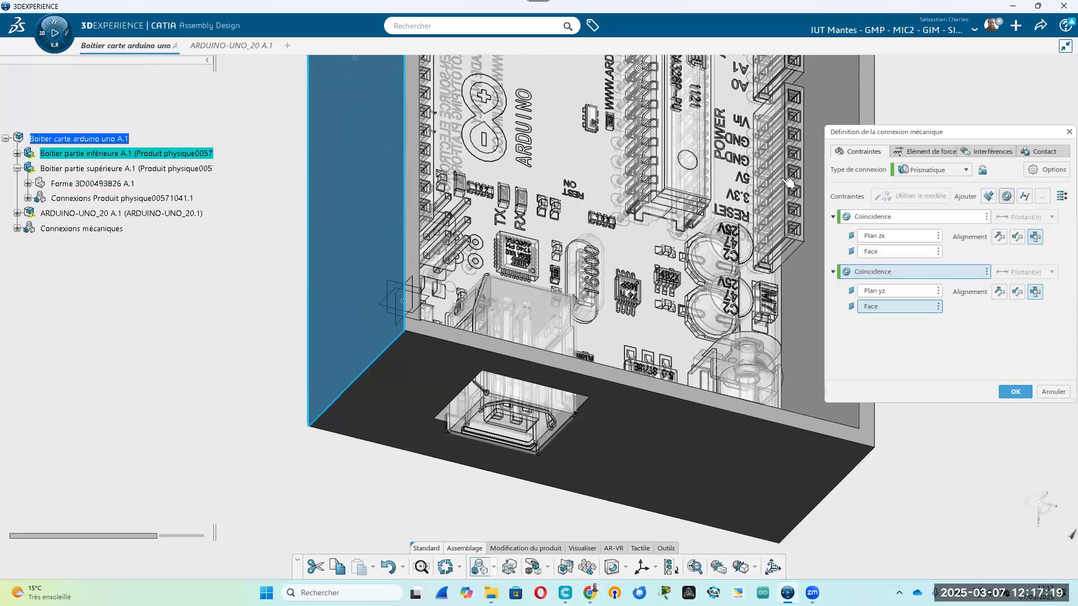
# Add a third coincidence between the upper part's xy plane and the lower part's short outer end face, then validate the rigid connection with no-collision control specified
pyautogui.click(1007, 195)
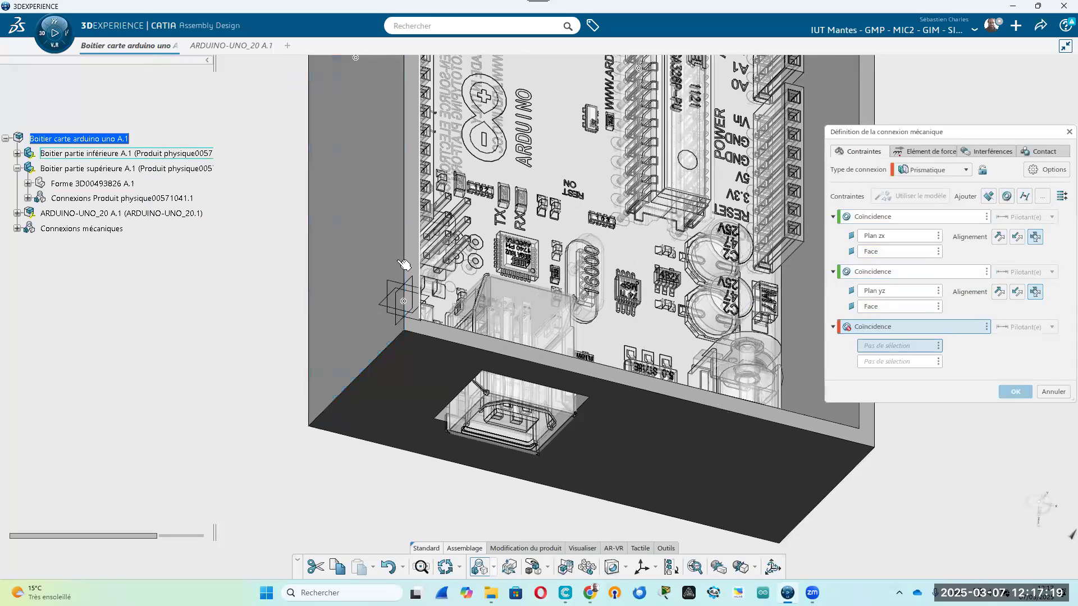
pyautogui.click(388, 303)
pyautogui.moveTo(338, 186); pyautogui.dragTo(372, 272, button='middle')
pyautogui.moveTo(433, 445); pyautogui.dragTo(500, 185, button='middle')
pyautogui.click(514, 180)
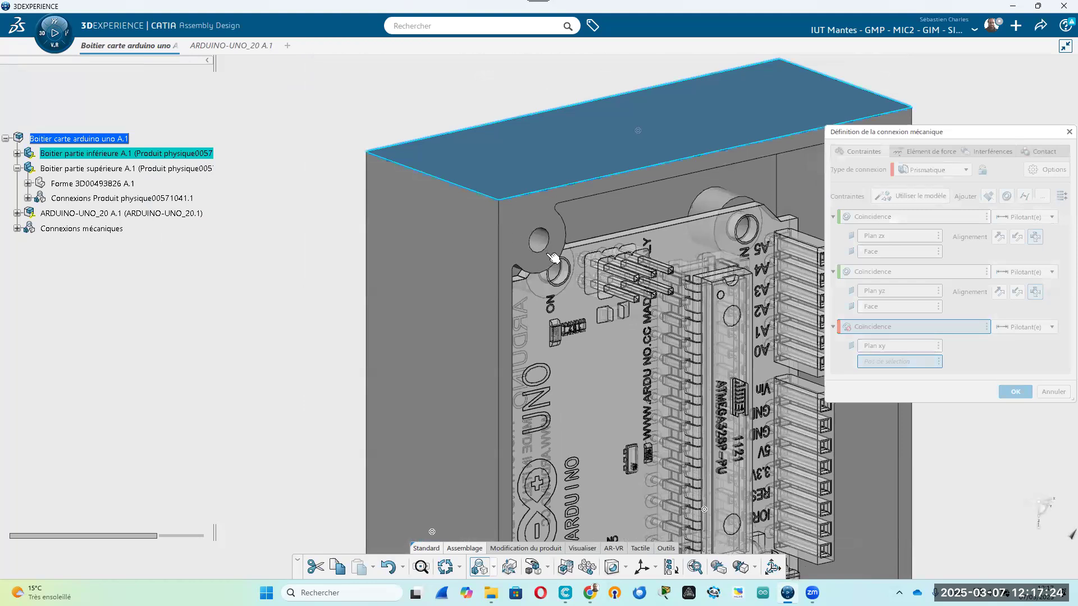
pyautogui.moveTo(860, 416); pyautogui.dragTo(634, 301, button='middle')
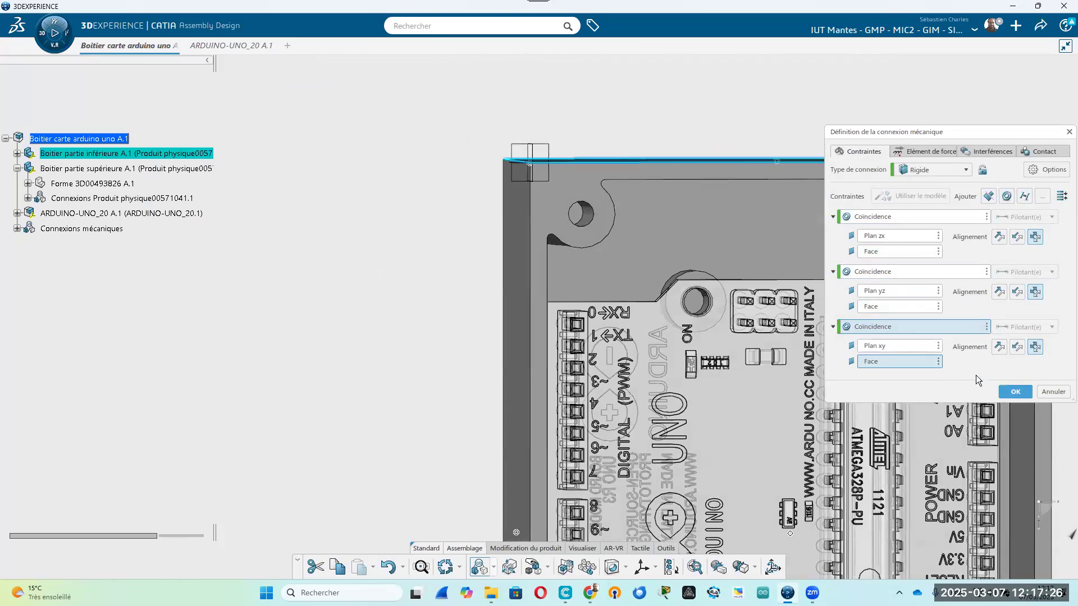
pyautogui.click(1015, 392)
pyautogui.click(523, 338)
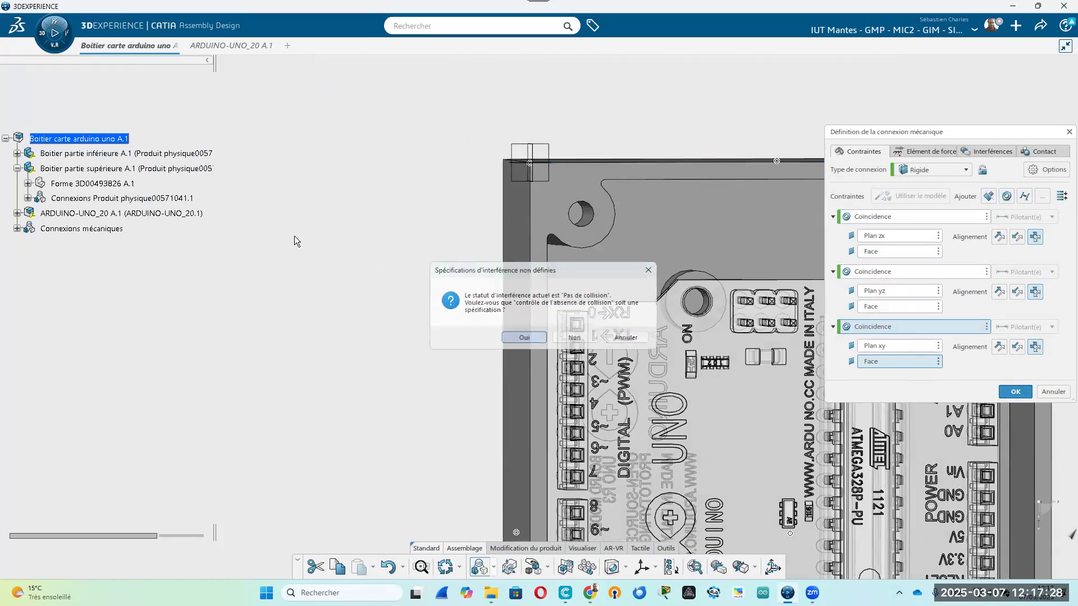
pyautogui.click(523, 338)
# Sketch on the upper part's zx plane by projecting the lower part's large outer bottom face, and exit the sketch
pyautogui.moveTo(247, 184); pyautogui.dragTo(306, 279, button='middle')
pyautogui.doubleClick(502, 219)
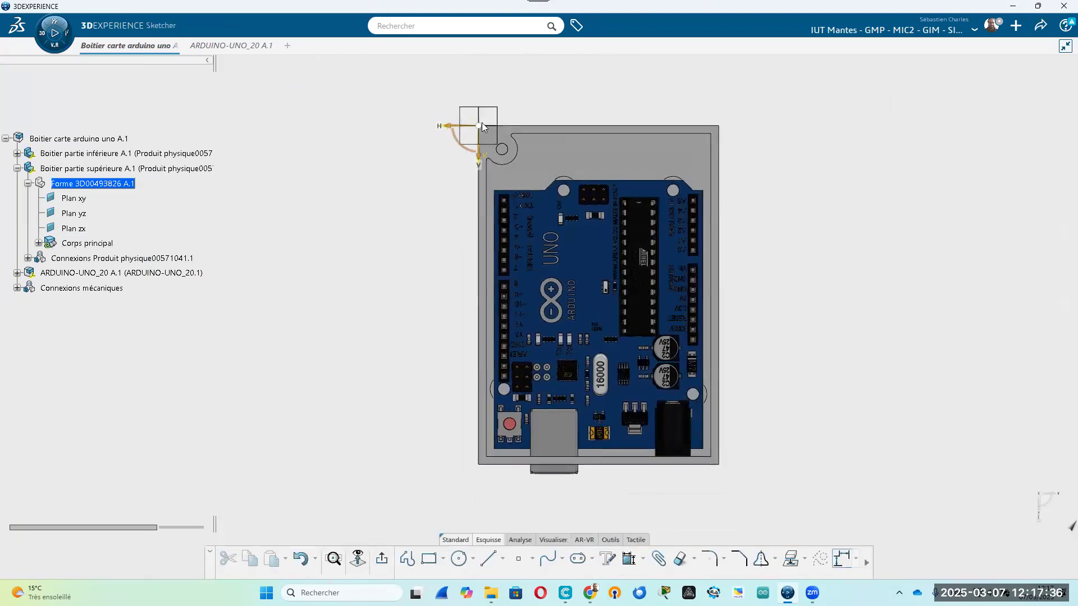
pyautogui.moveTo(302, 384)
pyautogui.mouseDown(button='middle')
pyautogui.moveTo(891, 418)
pyautogui.moveTo(512, 236)
pyautogui.mouseUp(button='middle')
pyautogui.click(503, 238)
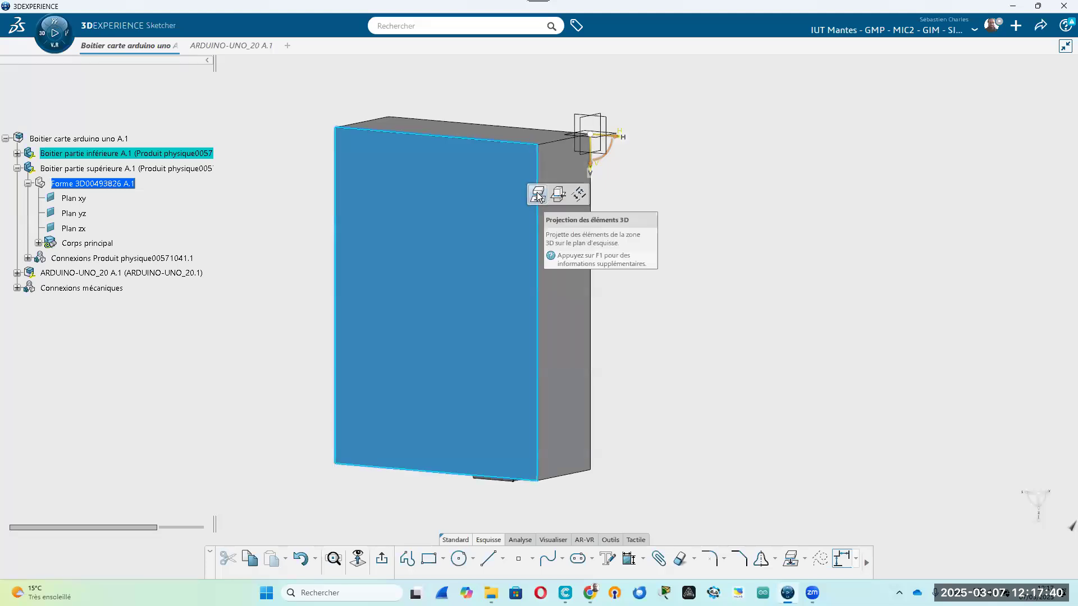
pyautogui.click(556, 192)
pyautogui.click(387, 559)
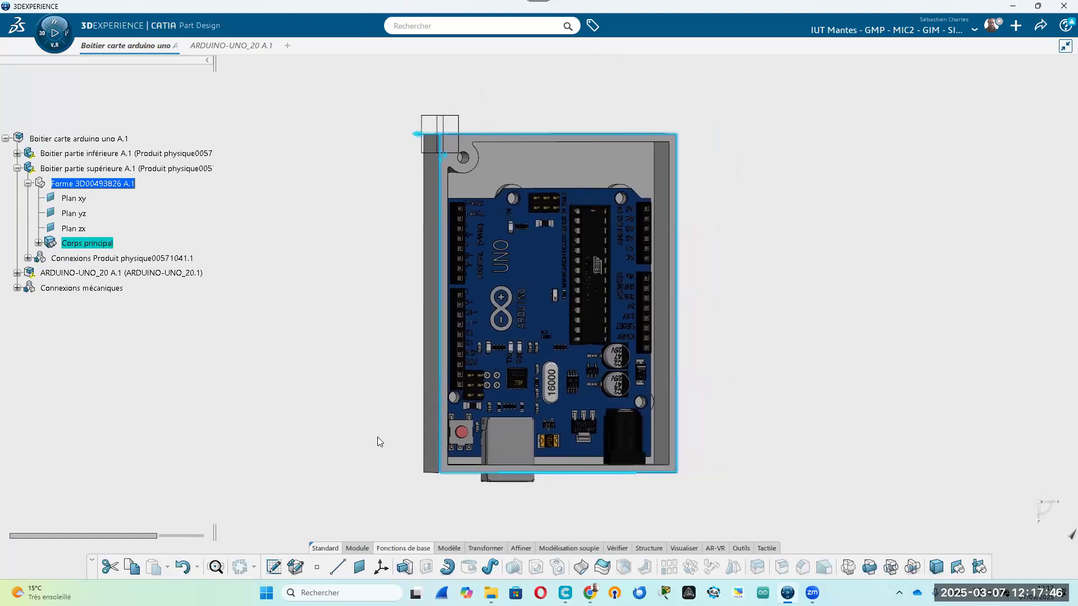
# Extrude the upper part's projected rectangular sketch by 2 mm to form the cover plate
pyautogui.click(860, 169)
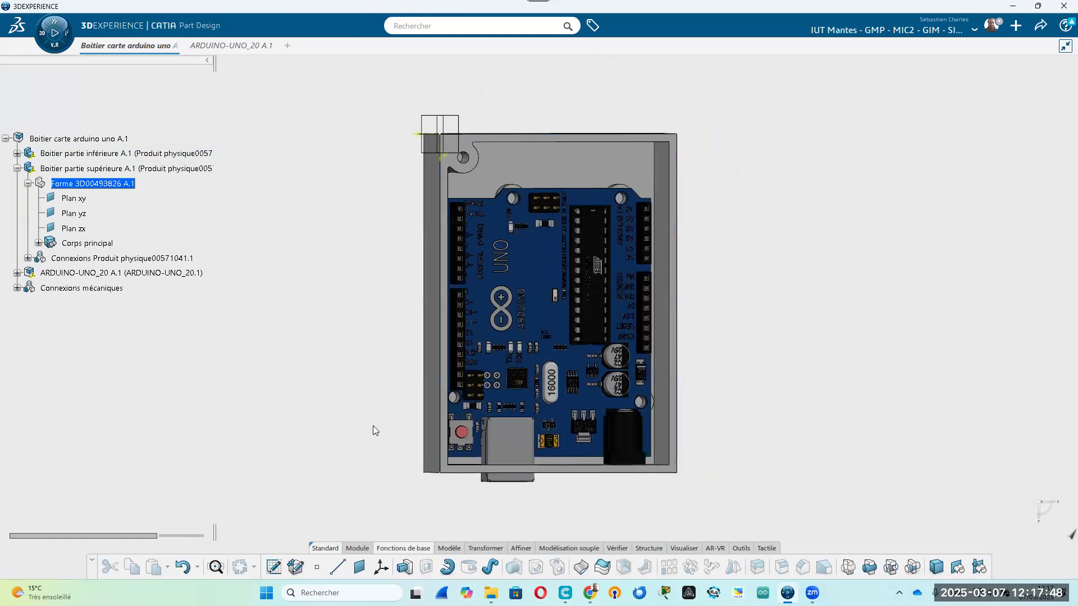
pyautogui.click(405, 568)
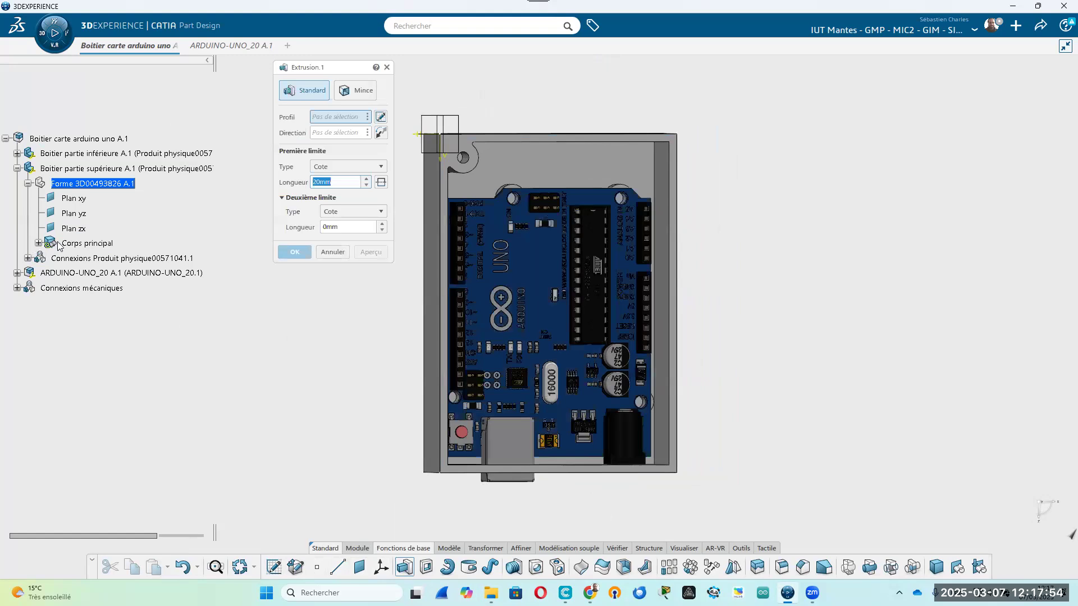
pyautogui.click(39, 243)
pyautogui.click(86, 276)
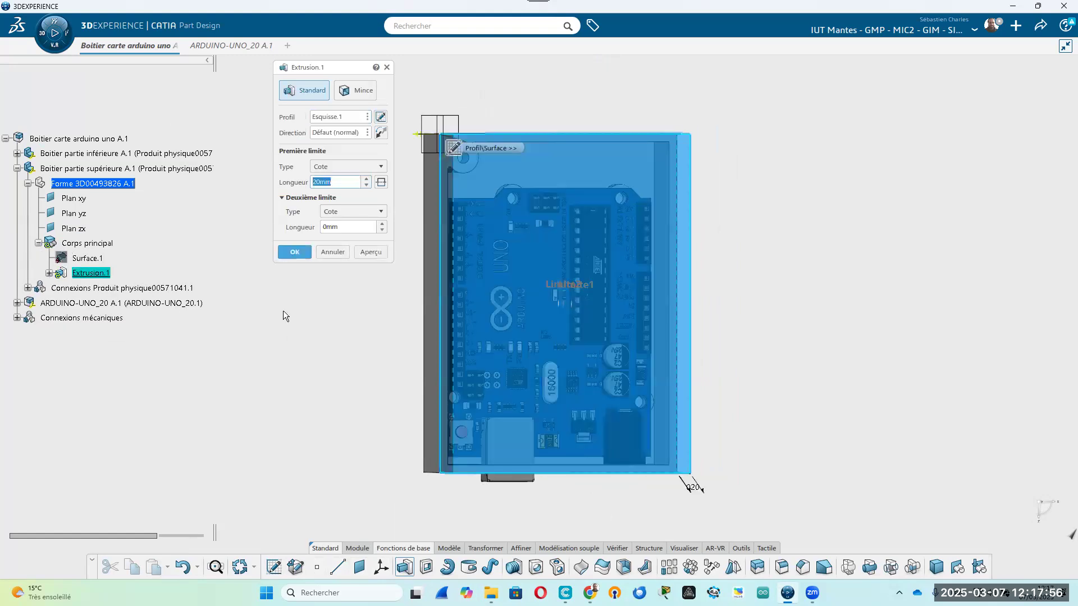
pyautogui.moveTo(464, 421); pyautogui.dragTo(528, 414, button='middle')
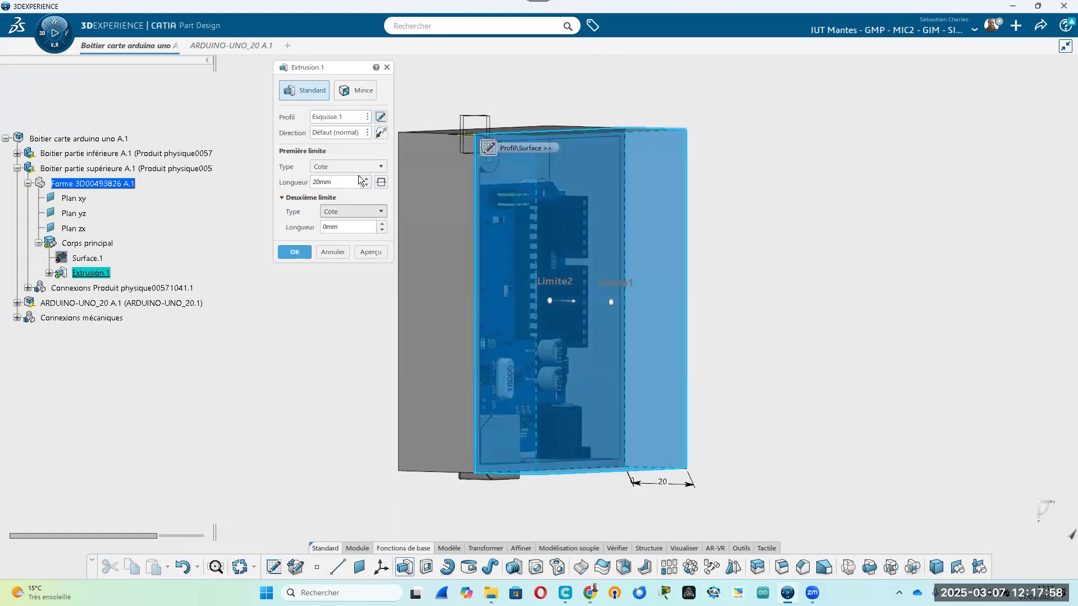
pyautogui.press('Return')
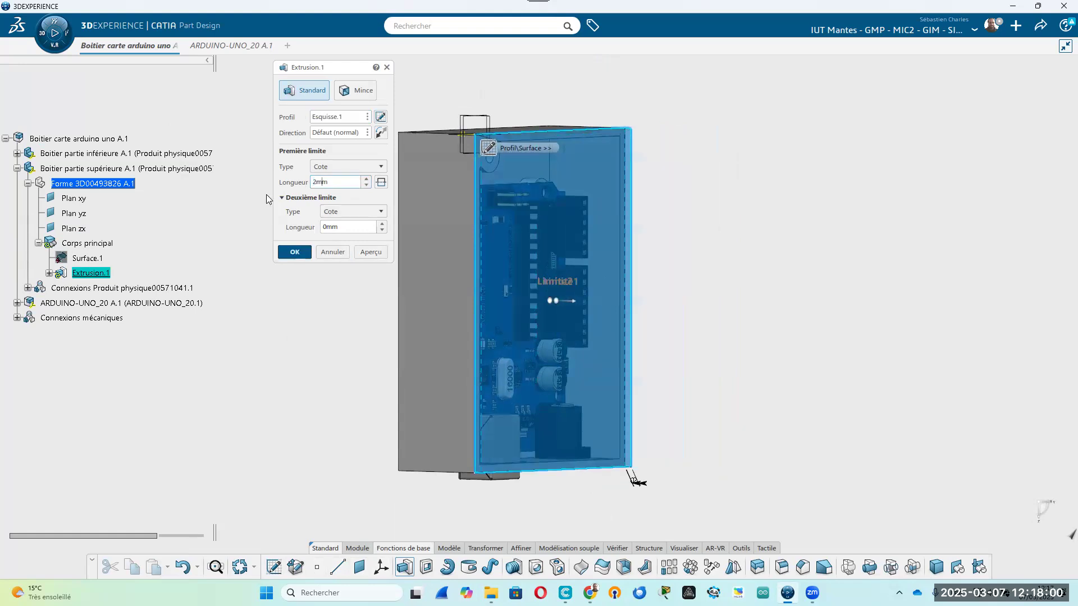
pyautogui.moveTo(584, 382); pyautogui.dragTo(629, 387, button='middle')
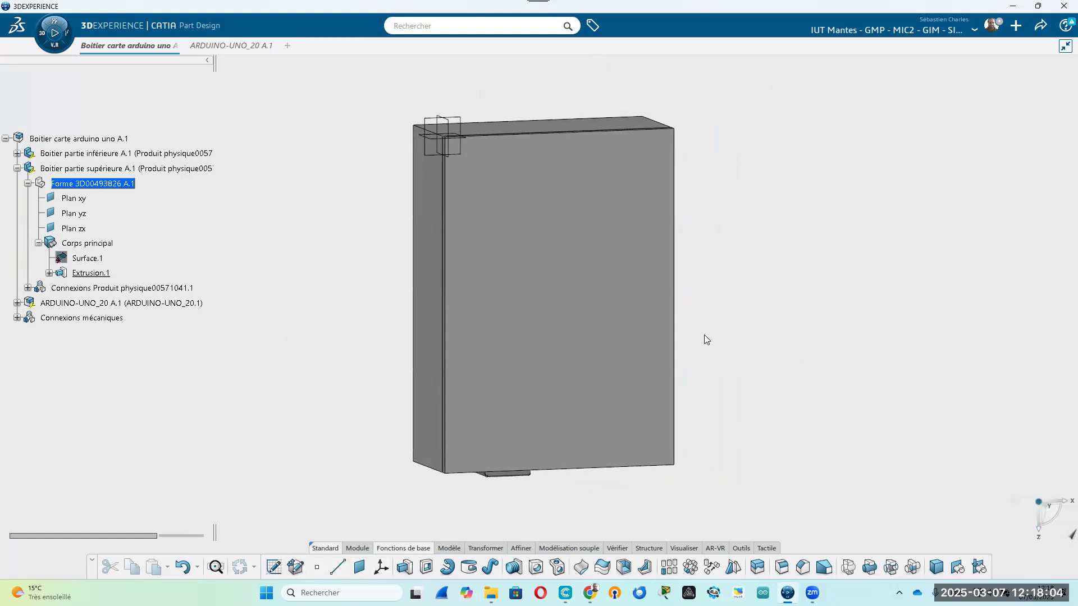
# Activate the root assembly and move the cover plate away from the lower housing part along its normal to open the box
pyautogui.click(534, 282)
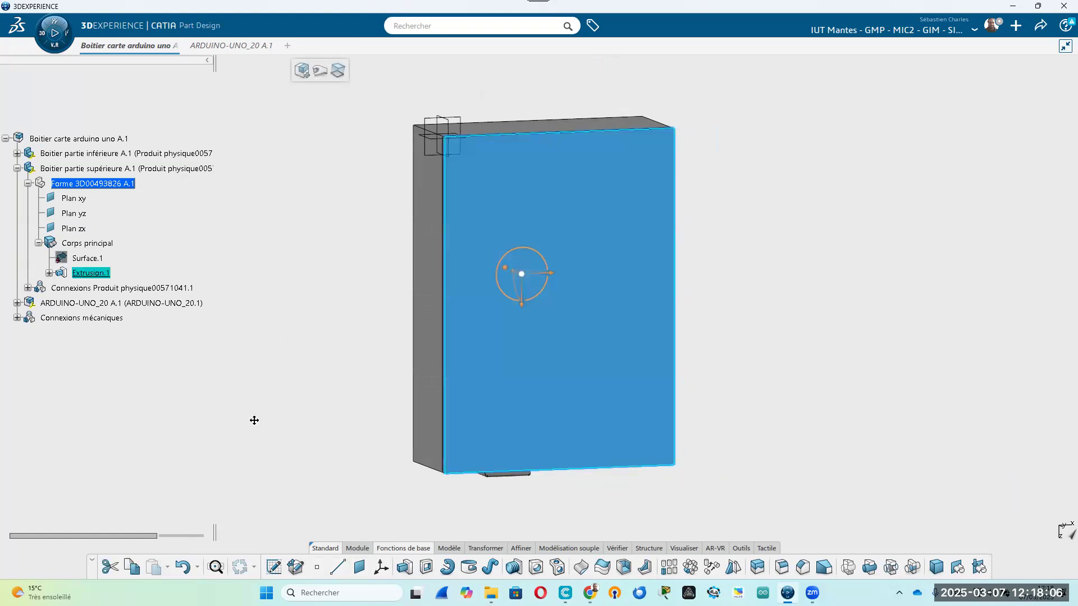
pyautogui.moveTo(253, 421); pyautogui.dragTo(390, 339, button='middle')
pyautogui.doubleClick(79, 139)
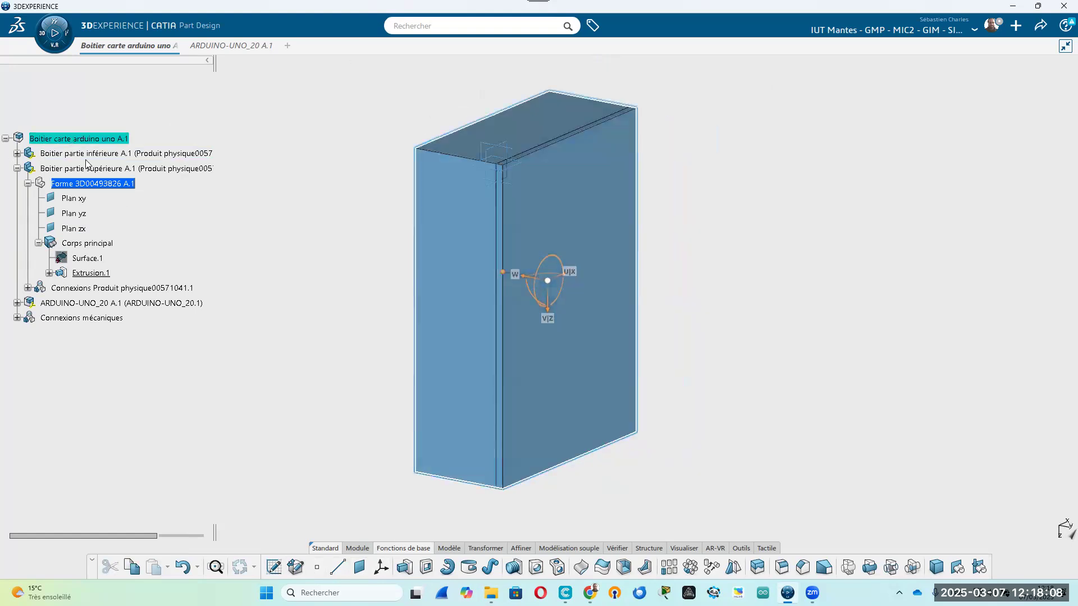
pyautogui.click(568, 263)
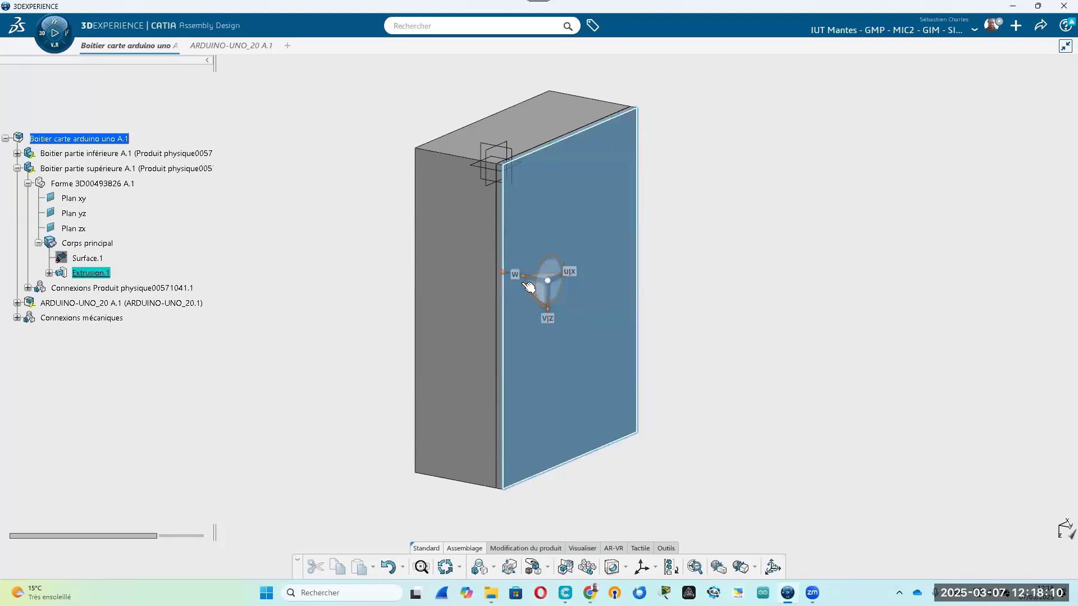
pyautogui.click(538, 285)
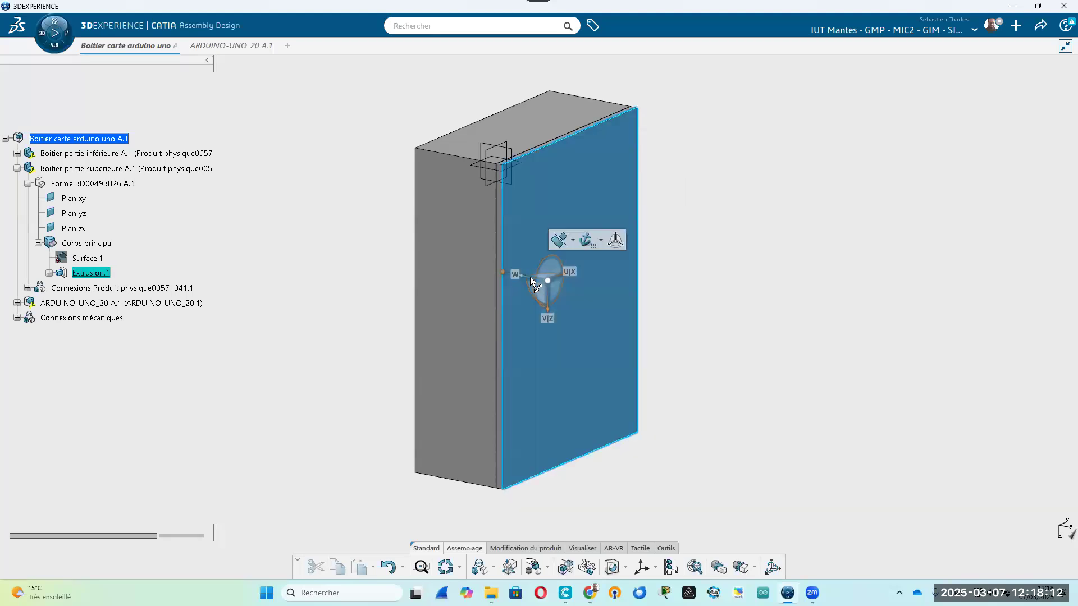
pyautogui.moveTo(509, 274); pyautogui.dragTo(691, 312)
pyautogui.click(320, 362)
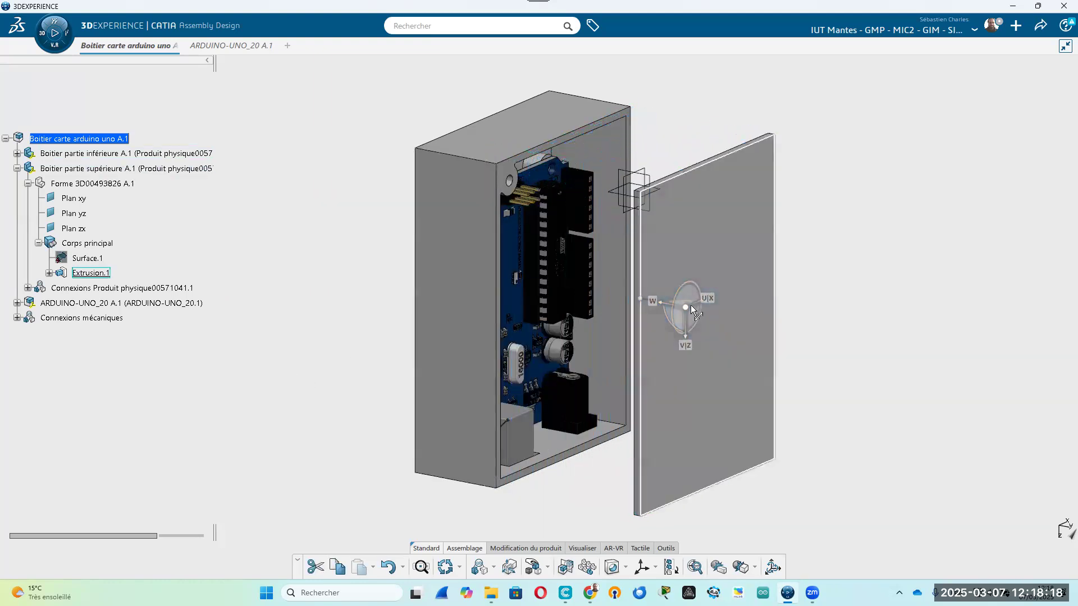
pyautogui.moveTo(798, 367); pyautogui.dragTo(1062, 569)
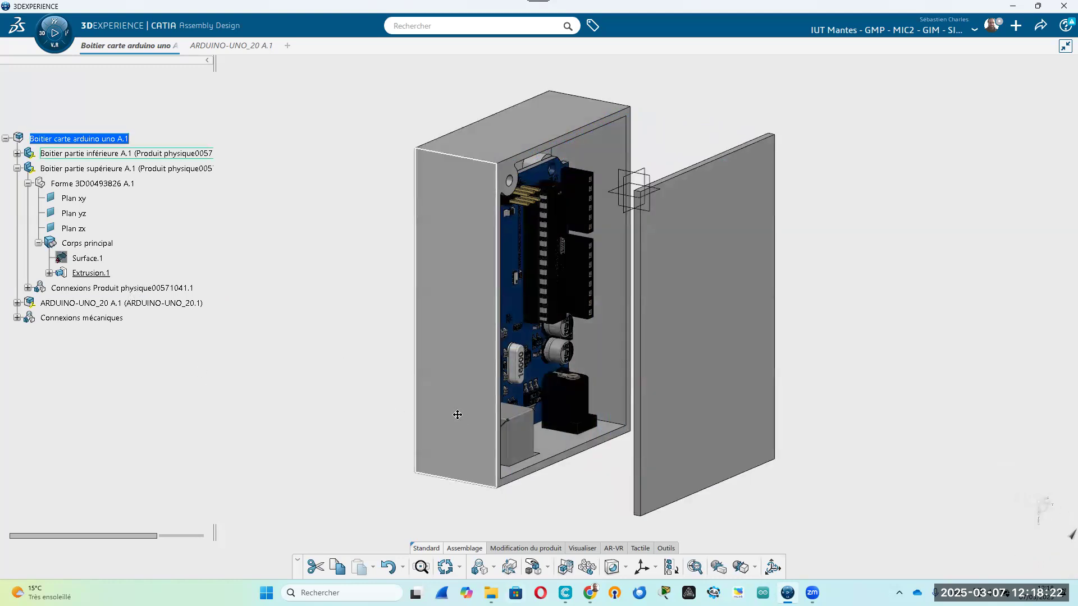
# Activate the upper part and sketch on the cover plate's inner face the projection of the lower part's screw boss hole
pyautogui.moveTo(460, 415); pyautogui.dragTo(463, 393, button='middle')
pyautogui.moveTo(543, 408); pyautogui.dragTo(725, 378, button='middle')
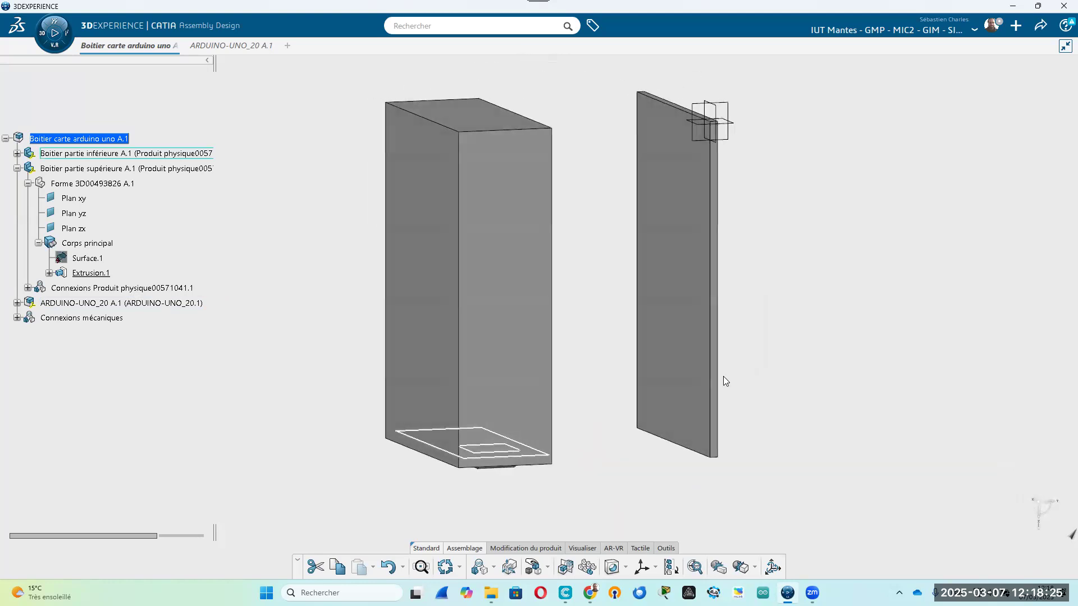
pyautogui.click(696, 278)
pyautogui.doubleClick(672, 301)
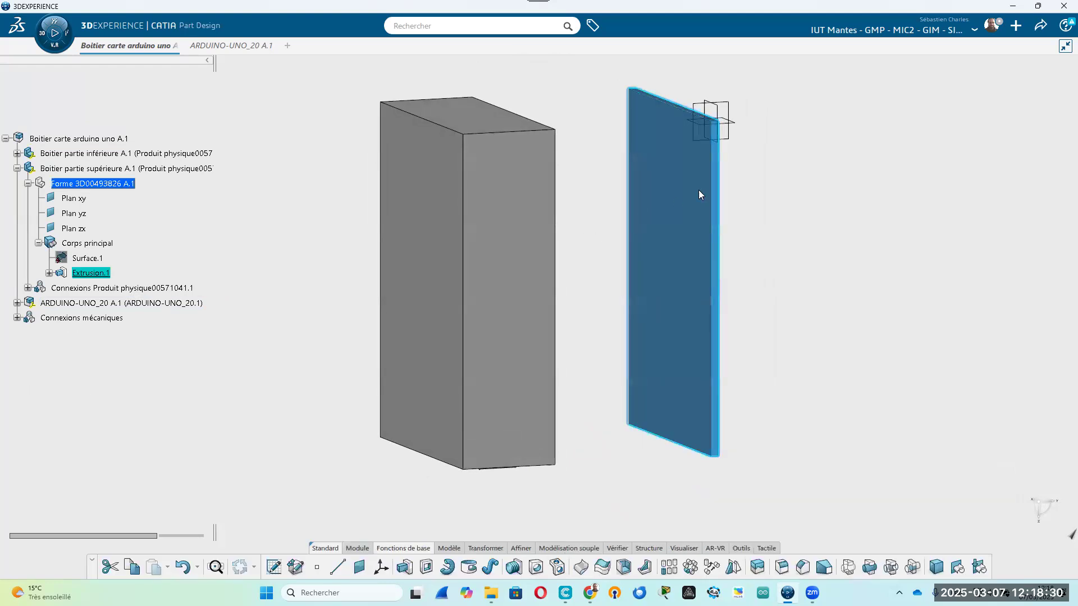
pyautogui.click(702, 229)
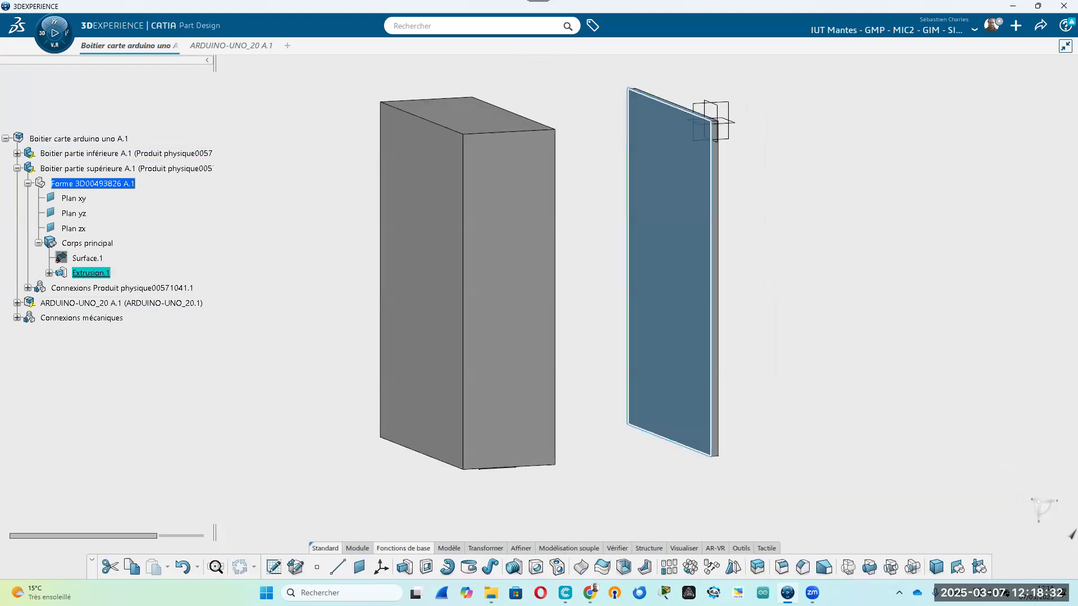
pyautogui.click(274, 567)
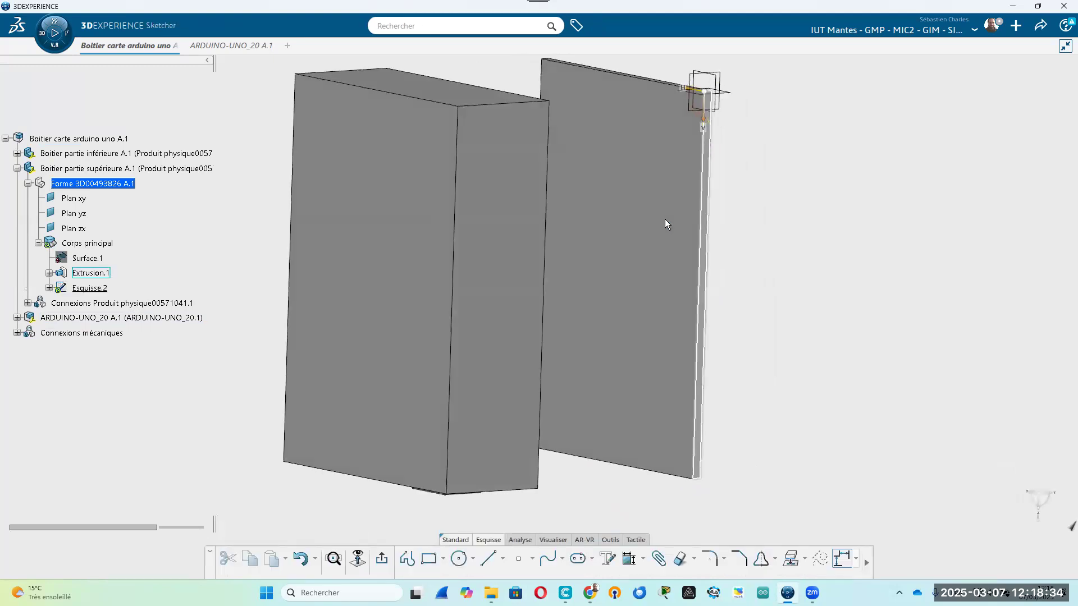
pyautogui.moveTo(426, 404)
pyautogui.mouseDown(button='middle')
pyautogui.moveTo(378, 414)
pyautogui.moveTo(136, 375)
pyautogui.moveTo(269, 370)
pyautogui.moveTo(418, 202)
pyautogui.moveTo(471, 225)
pyautogui.mouseUp(button='middle')
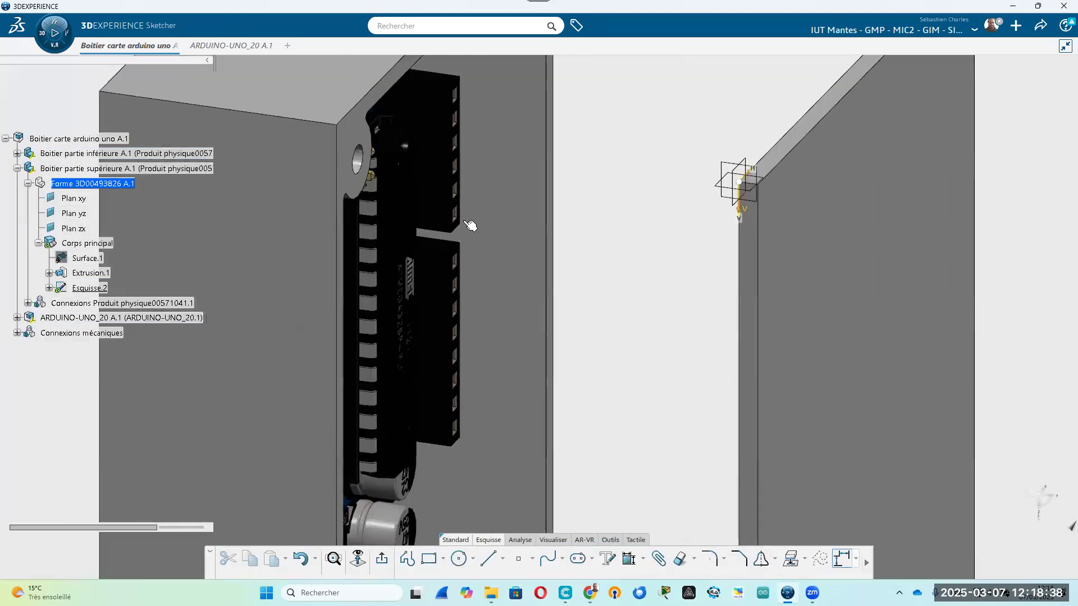
pyautogui.click(359, 158)
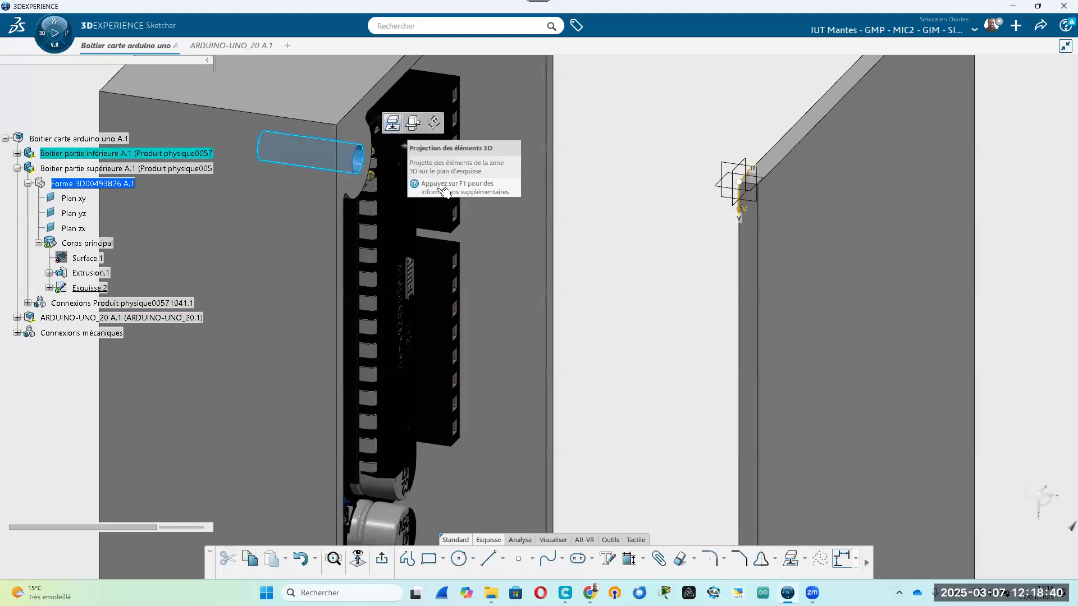
pyautogui.moveTo(710, 445); pyautogui.dragTo(882, 450, button='middle')
pyautogui.click(383, 562)
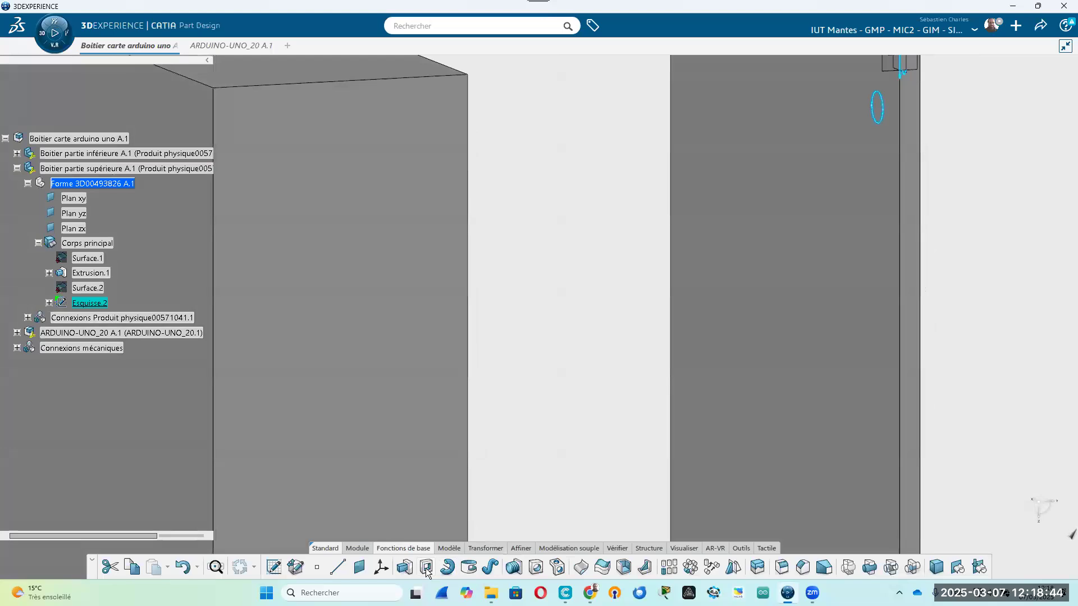
# Cut a pocket through the cover plate from the projected circle, changing the type of its first limit
pyautogui.click(425, 567)
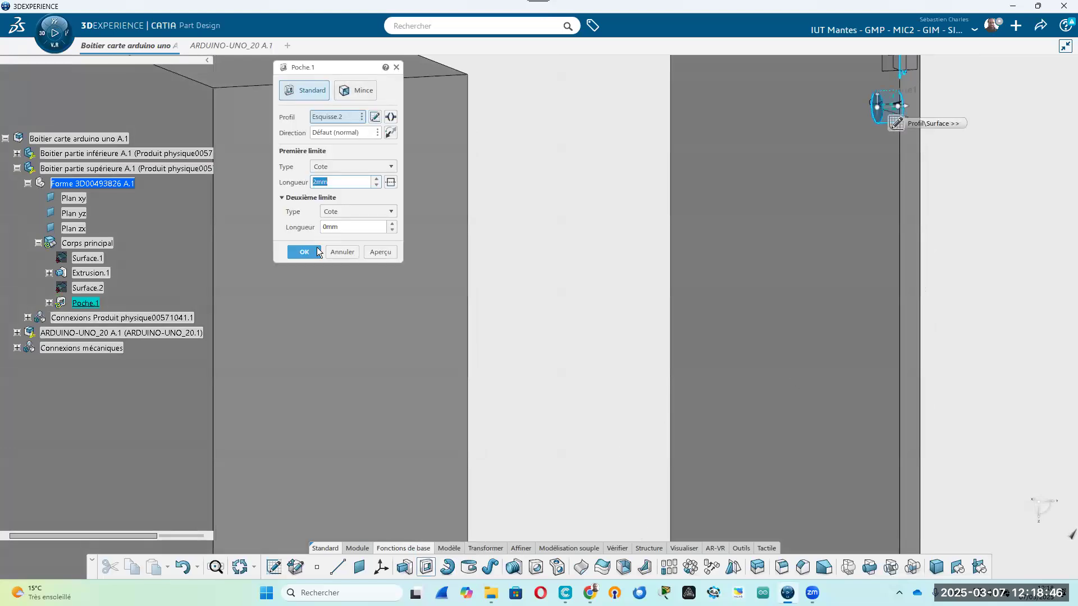
pyautogui.click(342, 165)
pyautogui.click(344, 201)
pyautogui.click(307, 251)
pyautogui.moveTo(591, 474); pyautogui.dragTo(84, 420, button='middle')
pyautogui.moveTo(544, 367); pyautogui.dragTo(662, 342, button='middle')
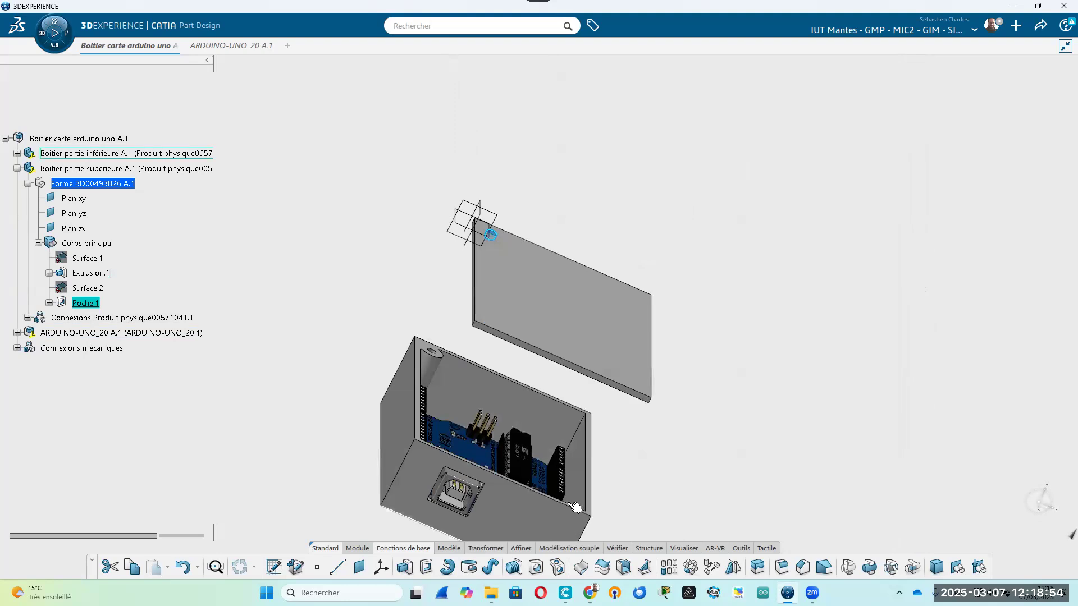
pyautogui.moveTo(566, 484); pyautogui.dragTo(396, 486, button='middle')
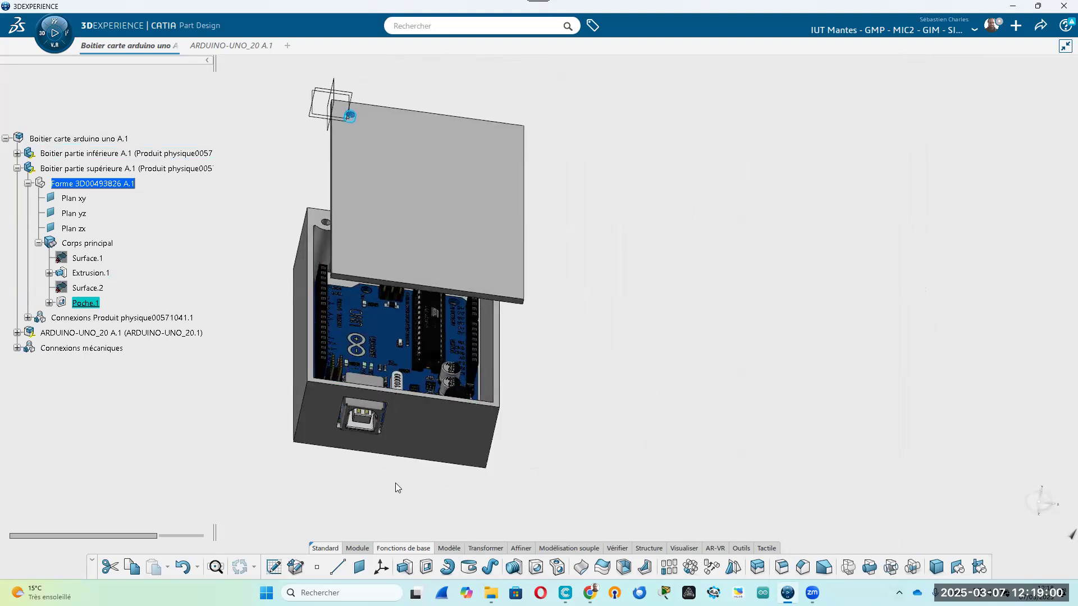
pyautogui.moveTo(621, 343); pyautogui.dragTo(571, 371, button='middle')
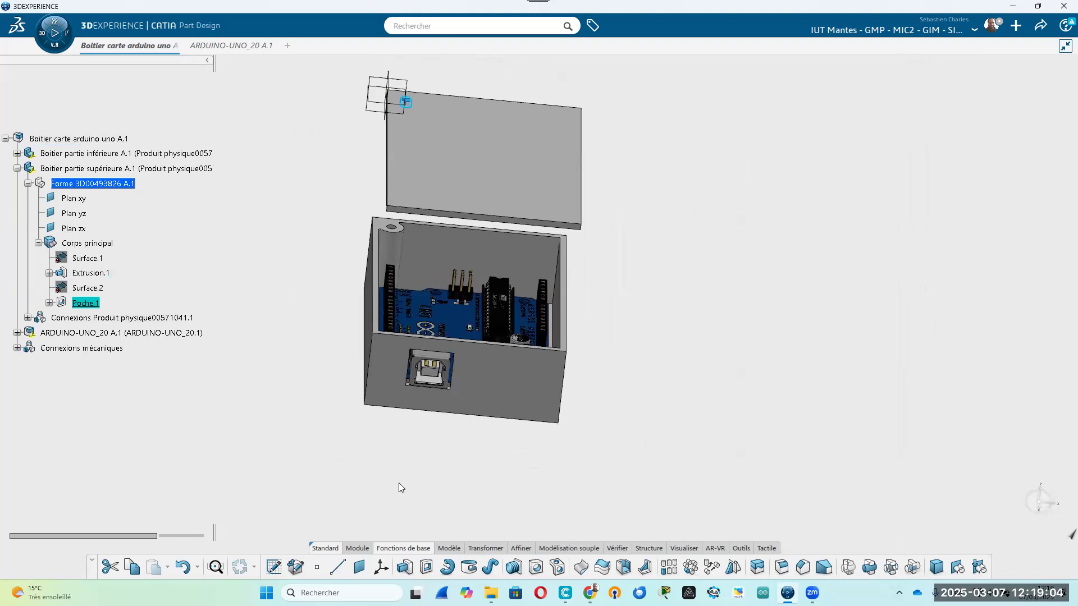
# Activate the root assembly and update it to bring the cover plate back onto the lower housing part
pyautogui.doubleClick(89, 138)
pyautogui.click(447, 568)
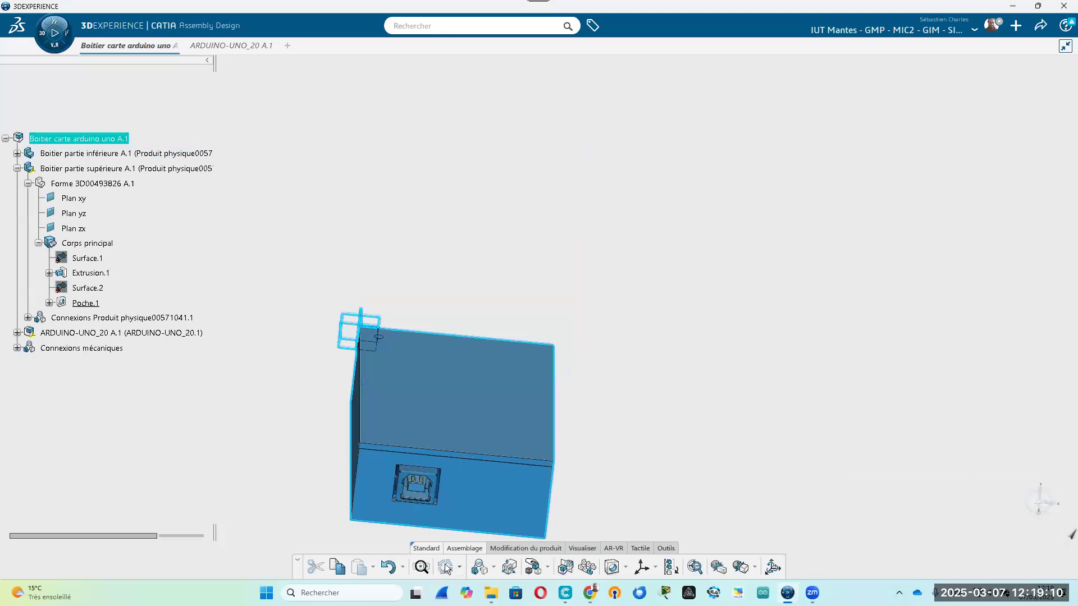
pyautogui.moveTo(555, 334); pyautogui.dragTo(689, 430, button='middle')
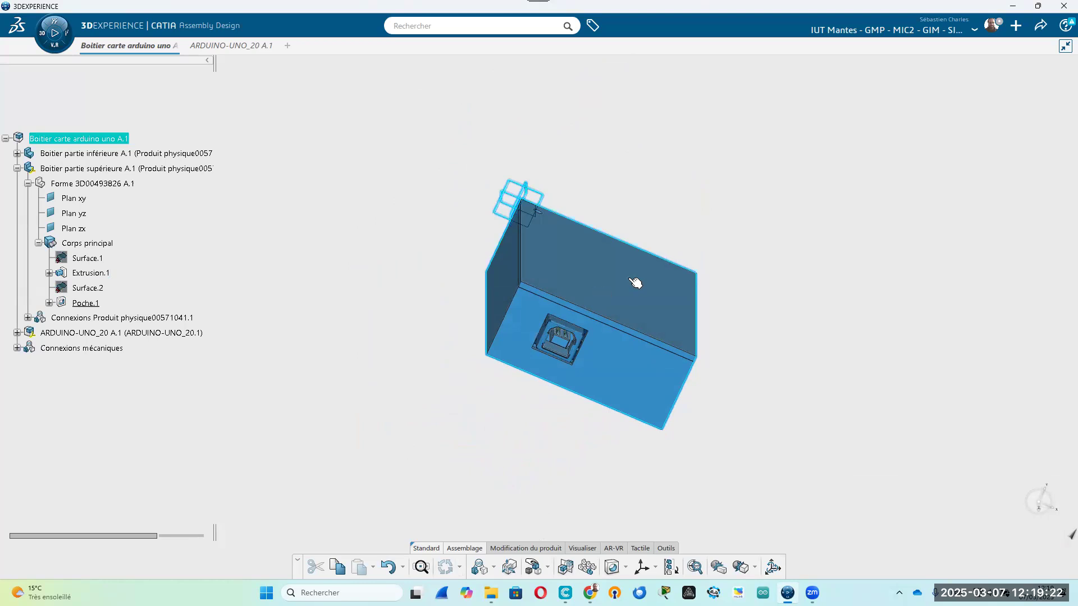
pyautogui.moveTo(906, 459)
pyautogui.mouseDown(button='middle')
pyautogui.moveTo(779, 407)
pyautogui.moveTo(755, 339)
pyautogui.moveTo(587, 457)
pyautogui.moveTo(767, 248)
pyautogui.moveTo(826, 275)
pyautogui.mouseUp(button='middle')
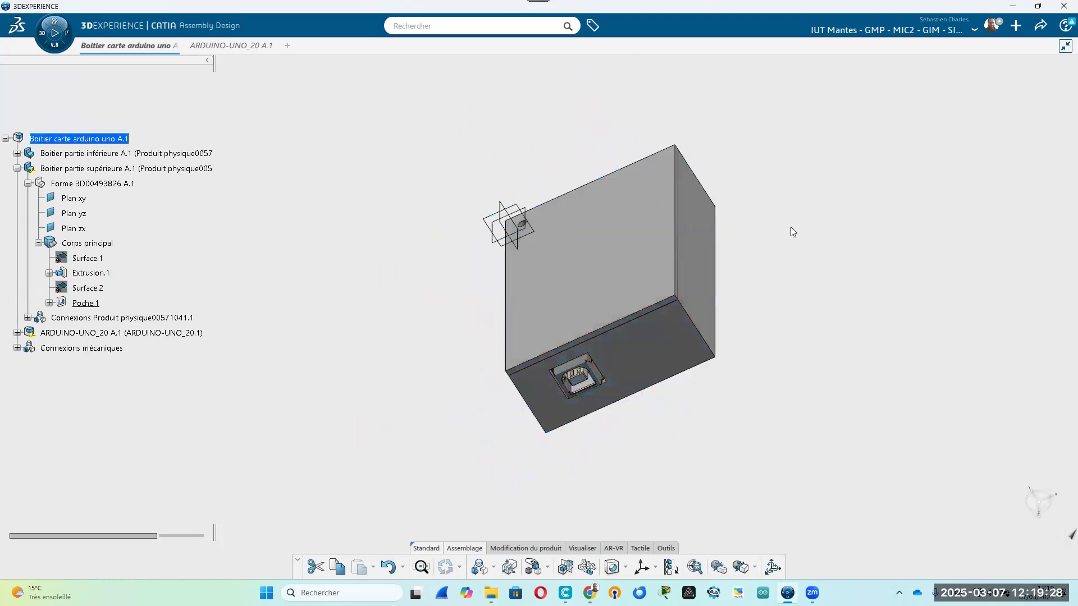